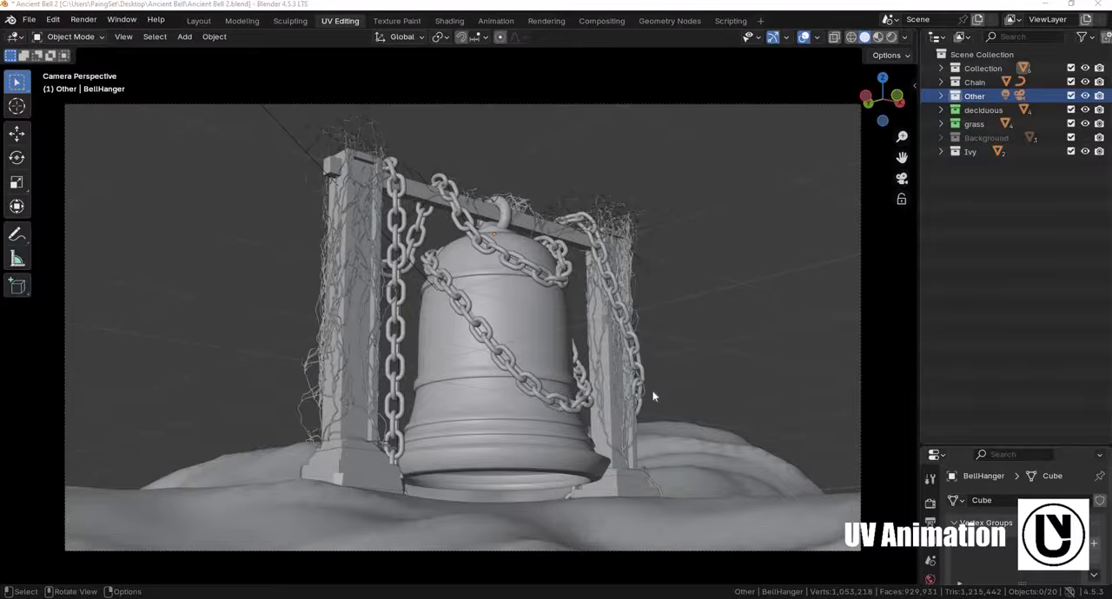
- Examine the bell scene from several angles, selecting the base stones, the pillars, the ivy and the chain in turn
{"action": "scroll", "coordinate": [599, 391], "scroll_direction": "down", "scroll_amount": 4}
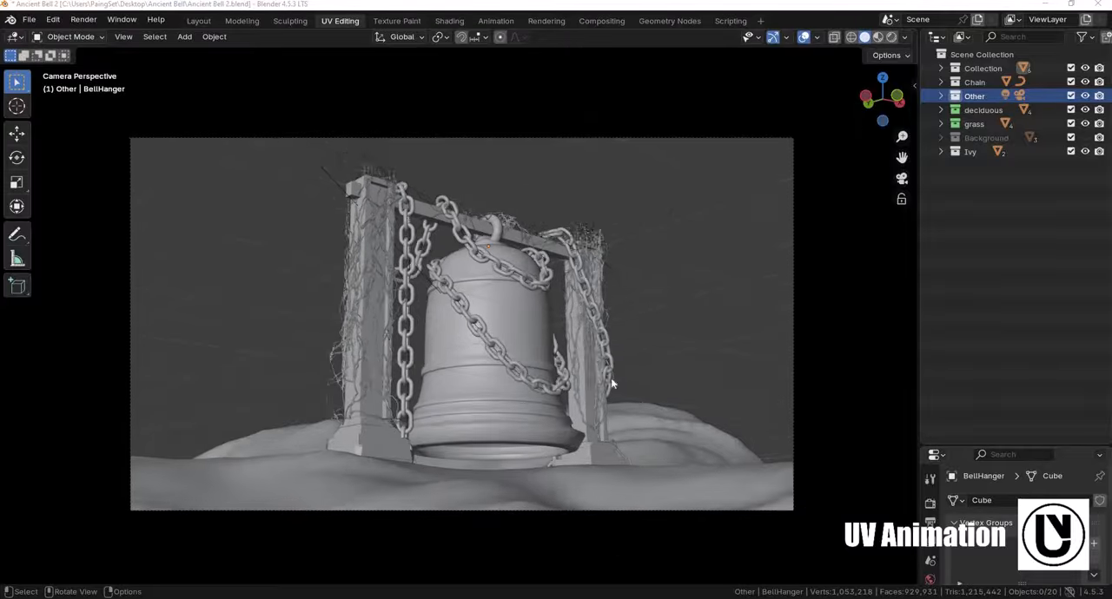
{"action": "mouse_move", "coordinate": [566, 454]}
{"action": "middle_mouse_down"}
{"action": "mouse_move", "coordinate": [581, 408]}
{"action": "mouse_move", "coordinate": [574, 440]}
{"action": "middle_mouse_up"}
{"action": "scroll", "coordinate": [579, 412], "scroll_direction": "down", "scroll_amount": 4}
{"action": "scroll", "coordinate": [571, 437], "scroll_direction": "down", "scroll_amount": 2}
{"action": "middle_click_drag", "start_coordinate": [393, 254], "coordinate": [374, 244]}
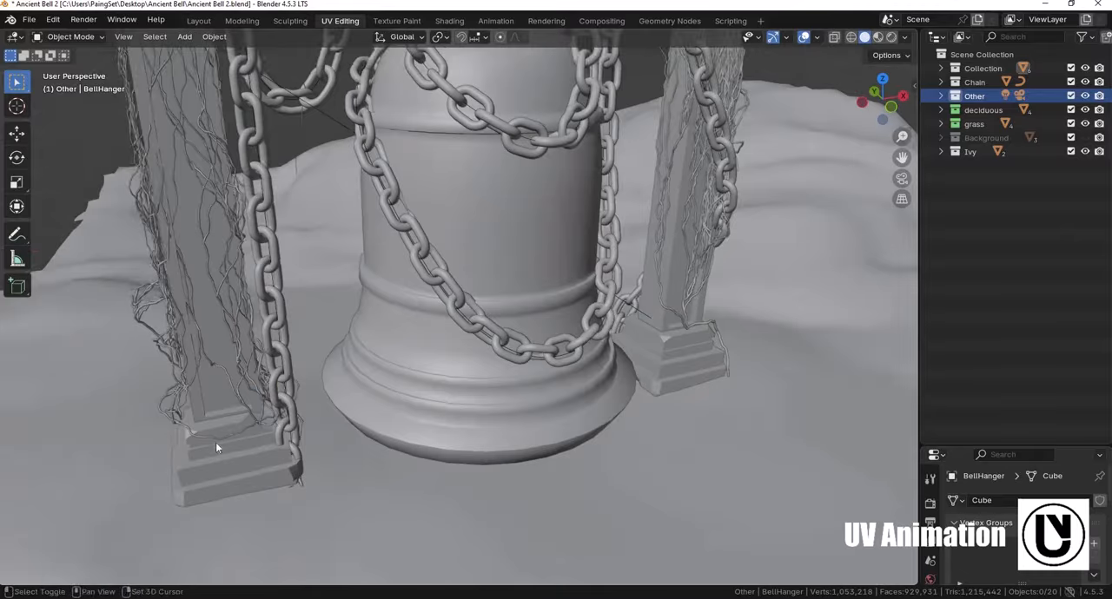
{"action": "middle_click_drag", "start_coordinate": [216, 442], "coordinate": [198, 434]}
{"action": "left_click", "coordinate": [681, 345]}
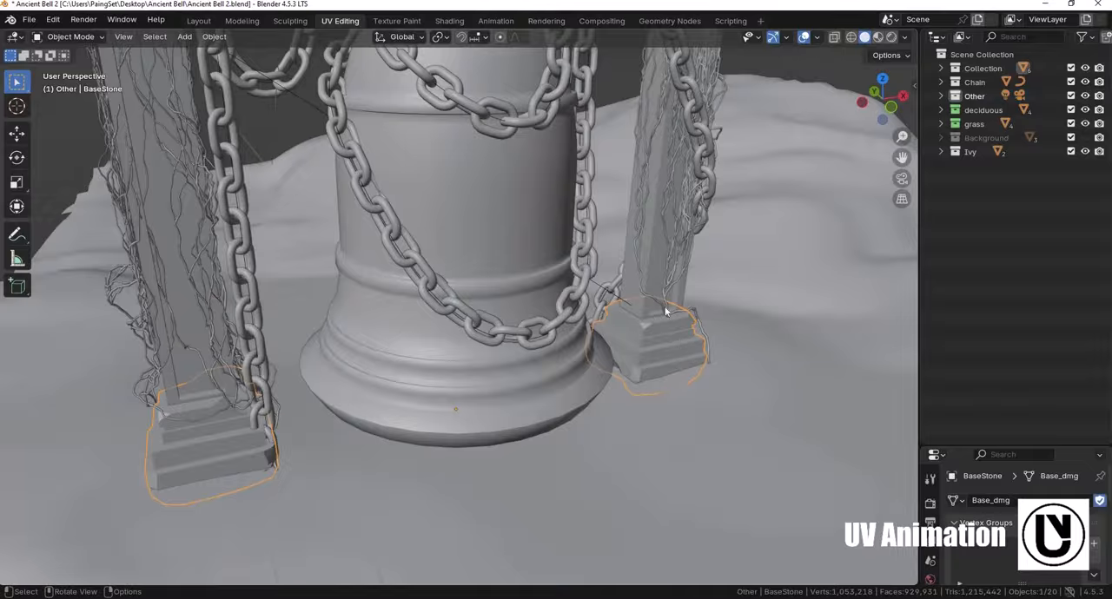
{"action": "scroll", "coordinate": [517, 428], "scroll_direction": "down", "scroll_amount": 3}
{"action": "middle_click_drag", "start_coordinate": [392, 255], "coordinate": [450, 219]}
{"action": "left_click", "coordinate": [335, 188]}
{"action": "middle_click_drag", "start_coordinate": [335, 187], "coordinate": [339, 164]}
{"action": "left_click", "coordinate": [340, 165]}
{"action": "scroll", "coordinate": [467, 397], "scroll_direction": "up", "scroll_amount": 2}
{"action": "middle_click_drag", "start_coordinate": [489, 157], "coordinate": [425, 274], "text": "shift"}
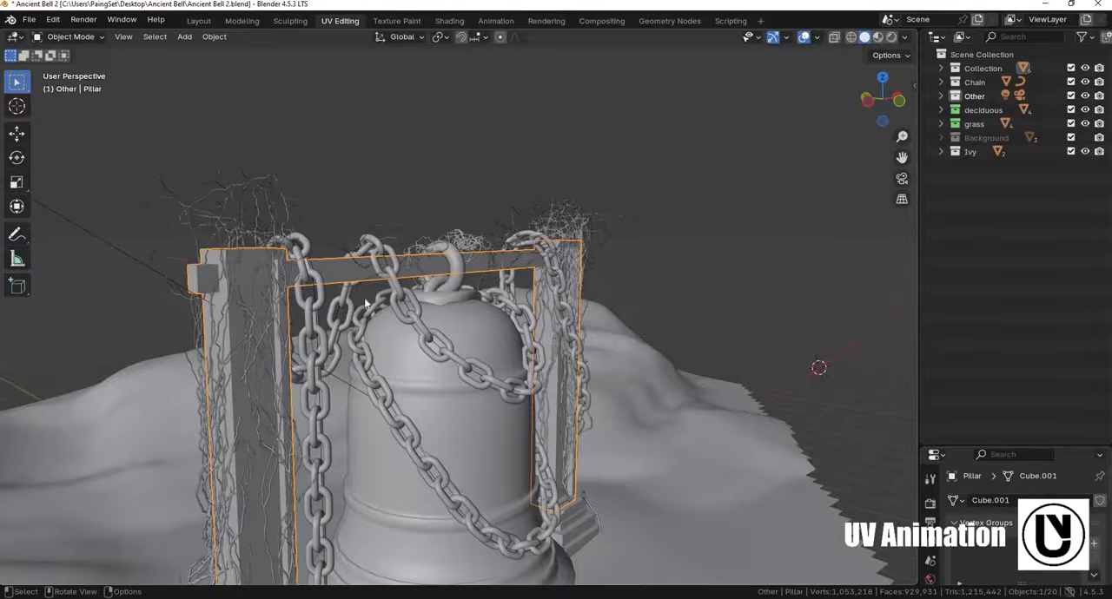
{"action": "left_click", "coordinate": [266, 204]}
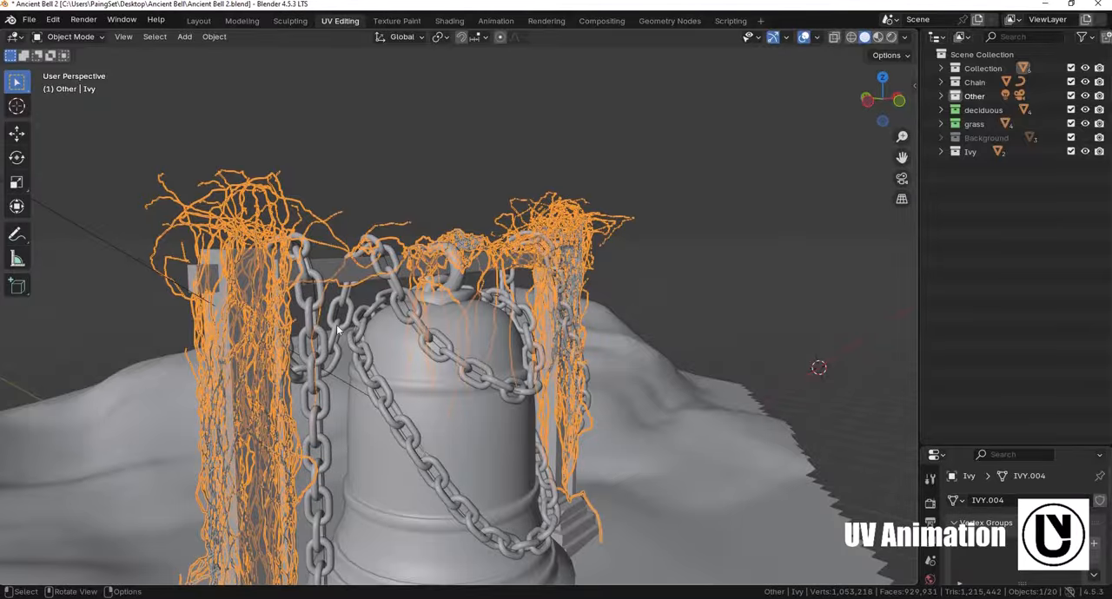
{"action": "left_click", "coordinate": [516, 390]}
{"action": "middle_click_drag", "start_coordinate": [490, 321], "coordinate": [429, 304]}
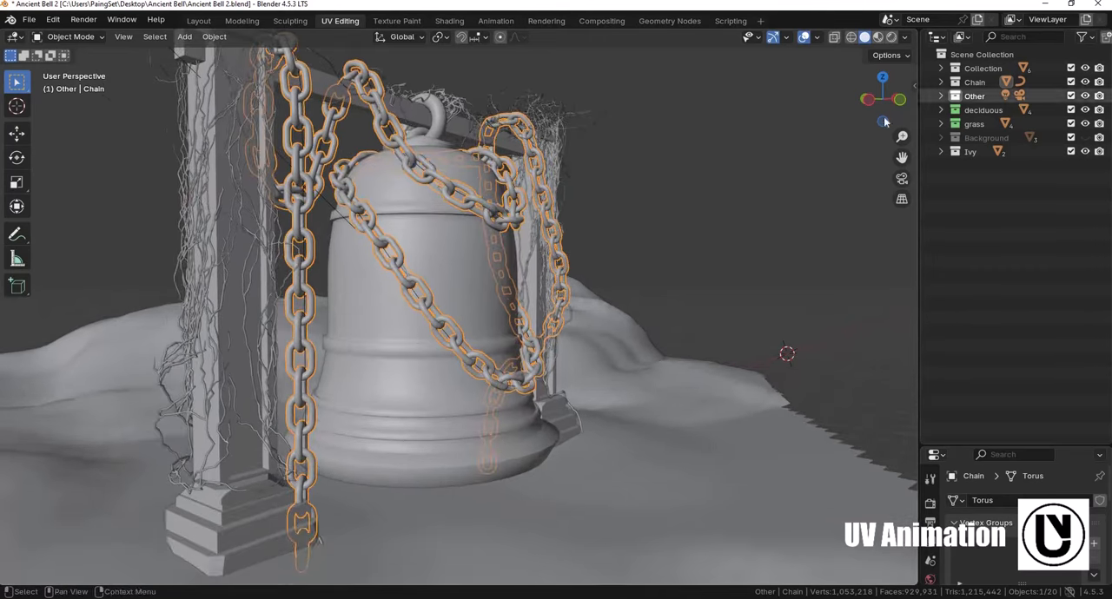
- Try reshaping the chain by moving the lower end point of its NurbsPath curve and extruding a new point toward the bell
{"action": "key", "text": "KP_Decimal"}
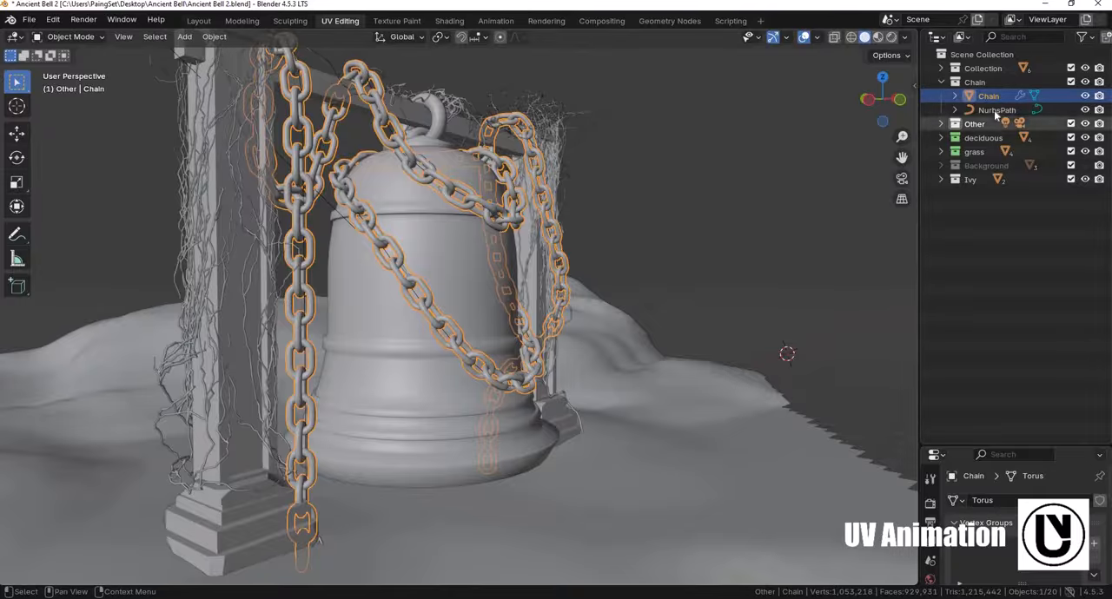
{"action": "left_click", "coordinate": [995, 110]}
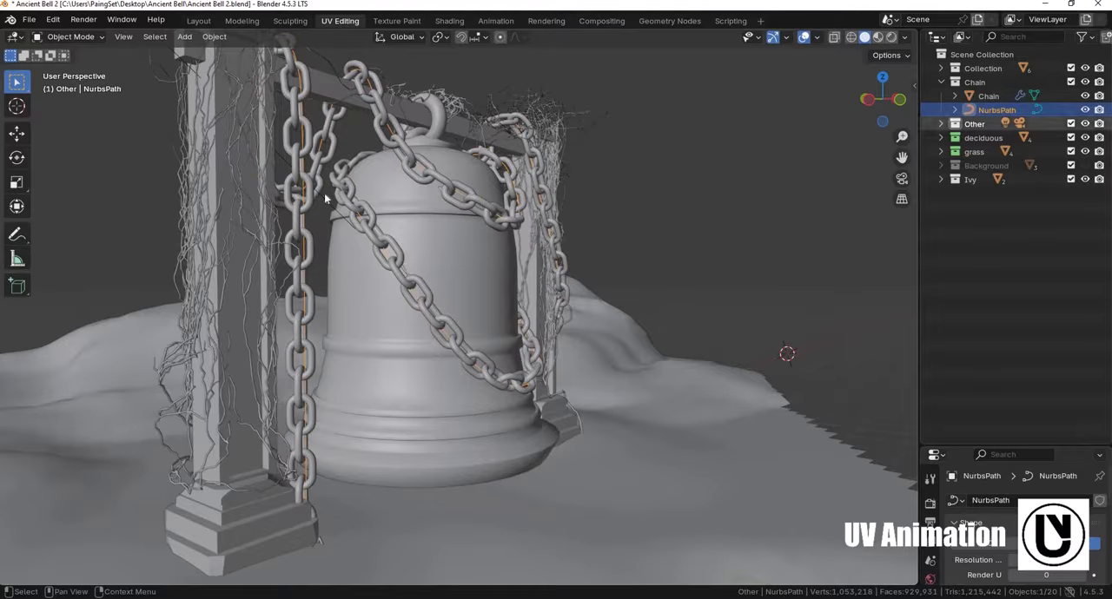
{"action": "left_click", "coordinate": [433, 249]}
{"action": "middle_click_drag", "start_coordinate": [367, 257], "coordinate": [343, 257]}
{"action": "left_click", "coordinate": [996, 110]}
{"action": "key", "text": "Tab"}
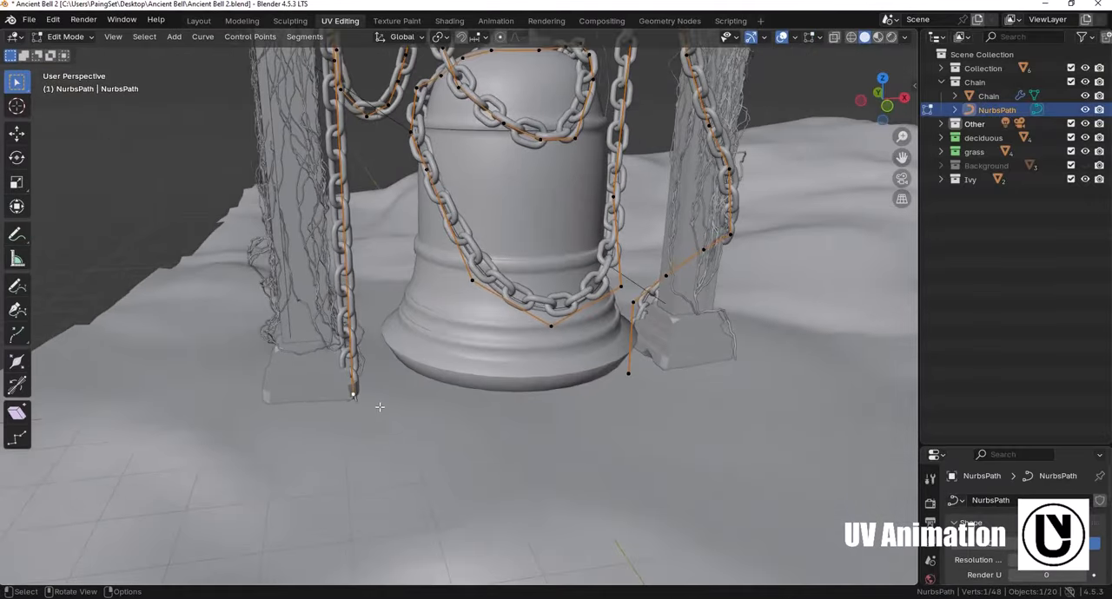
{"action": "key", "text": "g"}
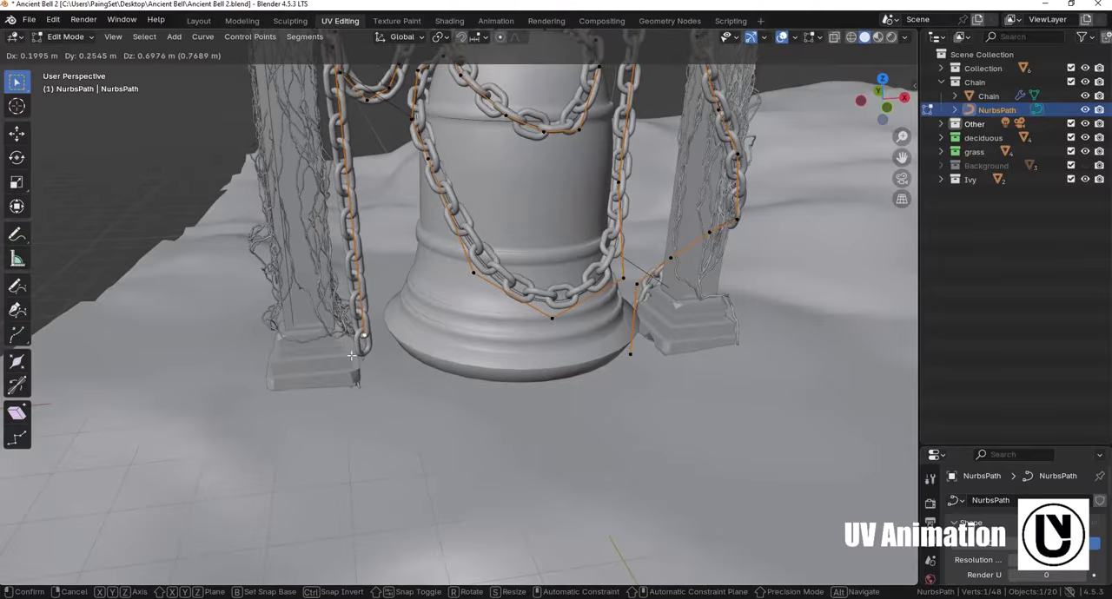
{"action": "left_click", "coordinate": [388, 389]}
{"action": "key", "text": "g"}
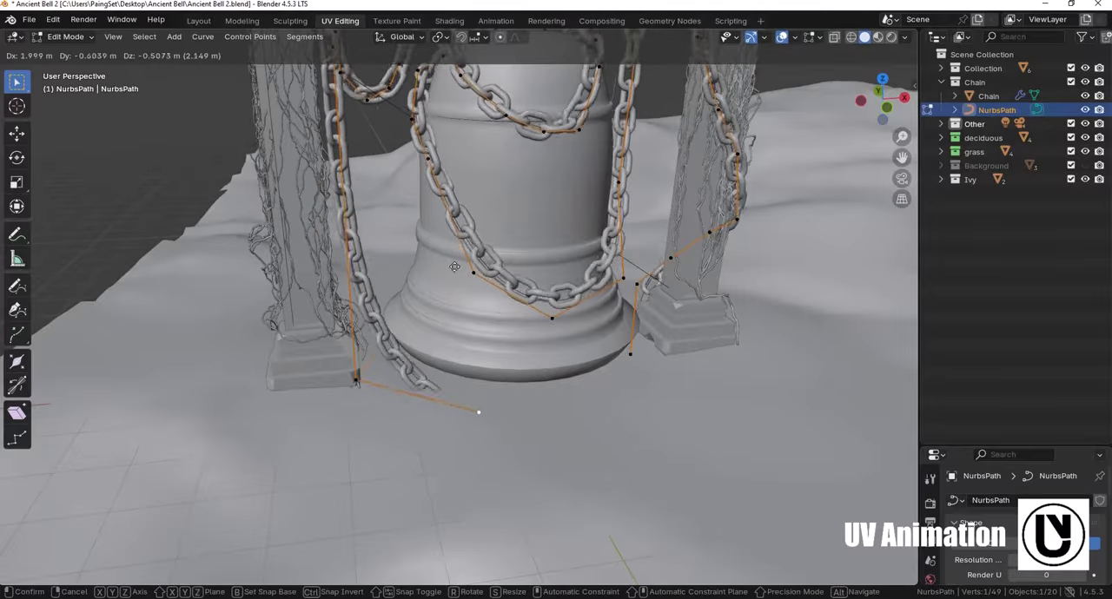
{"action": "left_click", "coordinate": [512, 296]}
{"action": "scroll", "coordinate": [491, 342], "scroll_direction": "down", "scroll_amount": 5}
{"action": "key", "text": "Tab"}
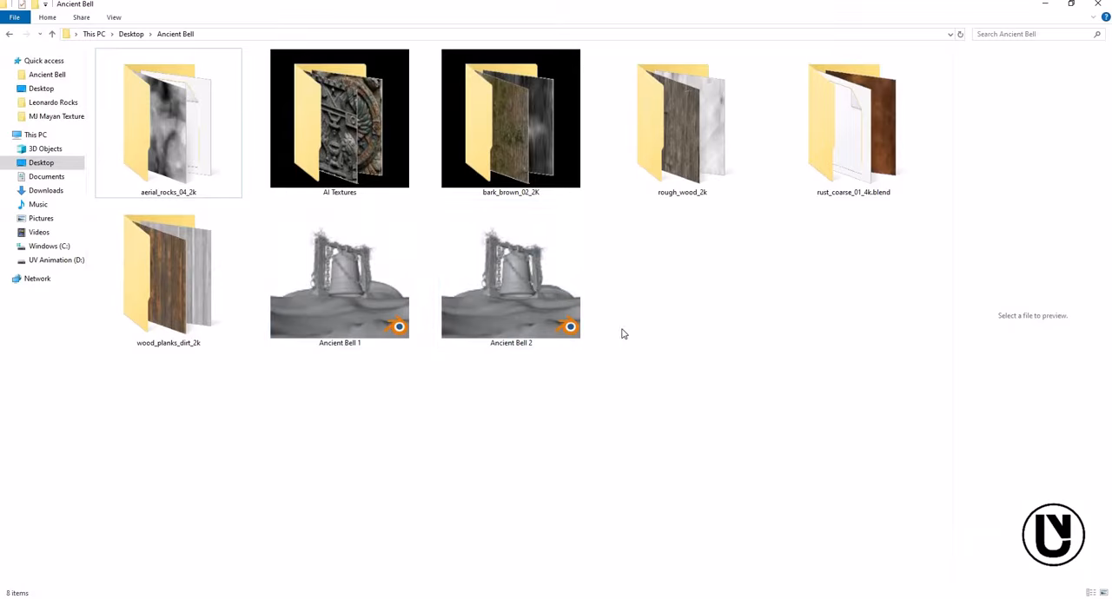
- Switch to File Explorer and review the texture folders and blend files in the Ancient Bell folder
{"action": "left_click", "coordinate": [515, 278]}
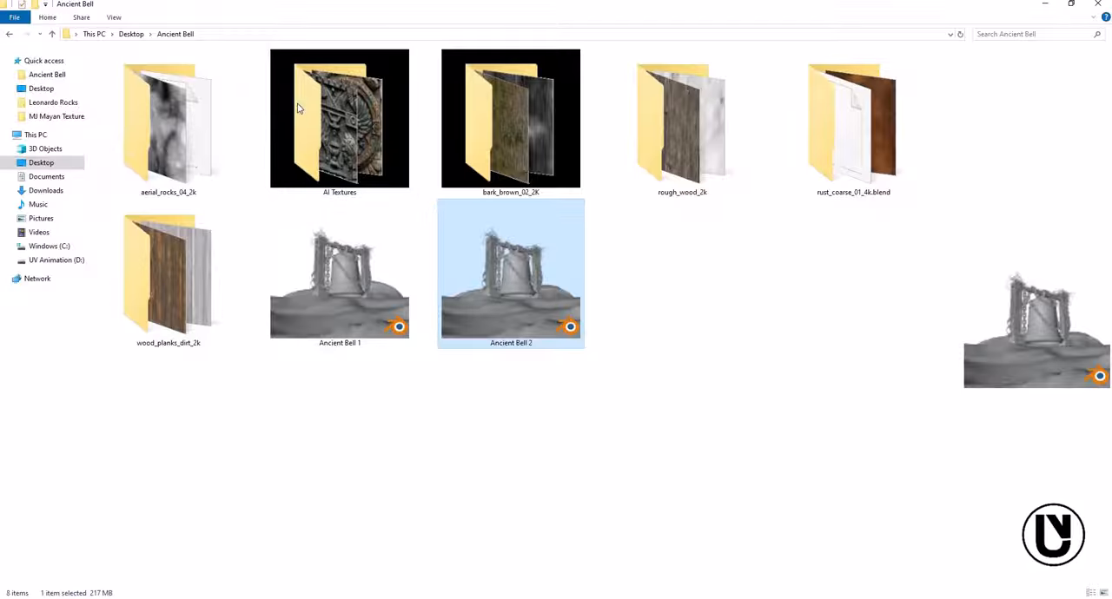
{"action": "left_click", "coordinate": [743, 302]}
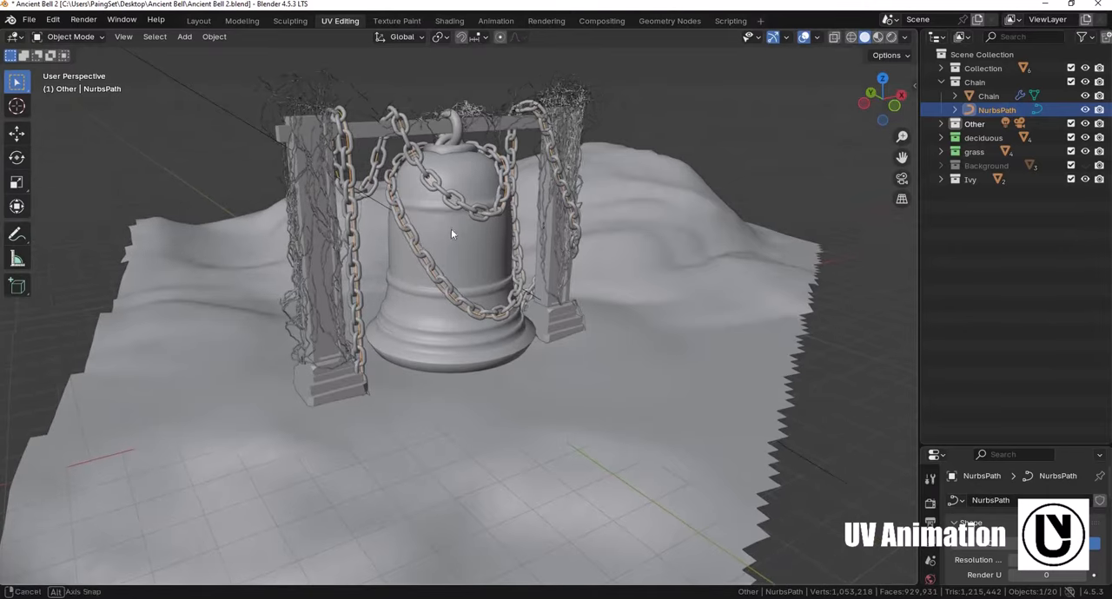
- Return to Blender, select the ground mesh and split off the lower half of the 3D viewport as a Shader Editor
{"action": "left_click", "coordinate": [426, 319]}
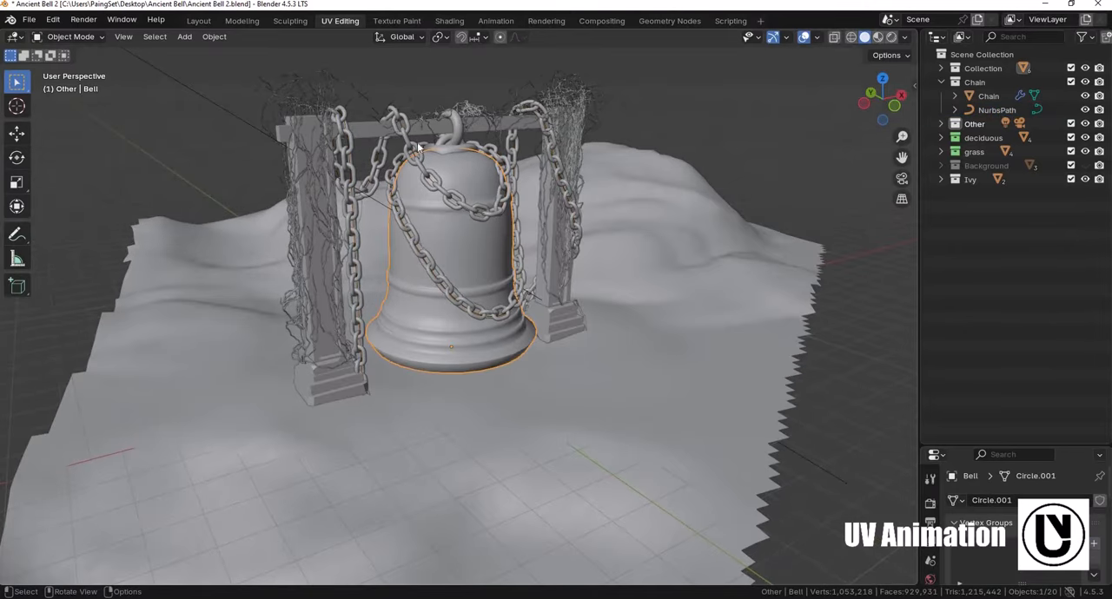
{"action": "mouse_move", "coordinate": [503, 344]}
{"action": "middle_mouse_down"}
{"action": "mouse_move", "coordinate": [511, 398]}
{"action": "mouse_move", "coordinate": [585, 362]}
{"action": "mouse_move", "coordinate": [680, 292]}
{"action": "mouse_move", "coordinate": [548, 354]}
{"action": "mouse_move", "coordinate": [511, 351]}
{"action": "middle_mouse_up"}
{"action": "left_click", "coordinate": [503, 353]}
{"action": "scroll", "coordinate": [519, 357], "scroll_direction": "down", "scroll_amount": 2}
{"action": "scroll", "coordinate": [511, 355], "scroll_direction": "down", "scroll_amount": 2}
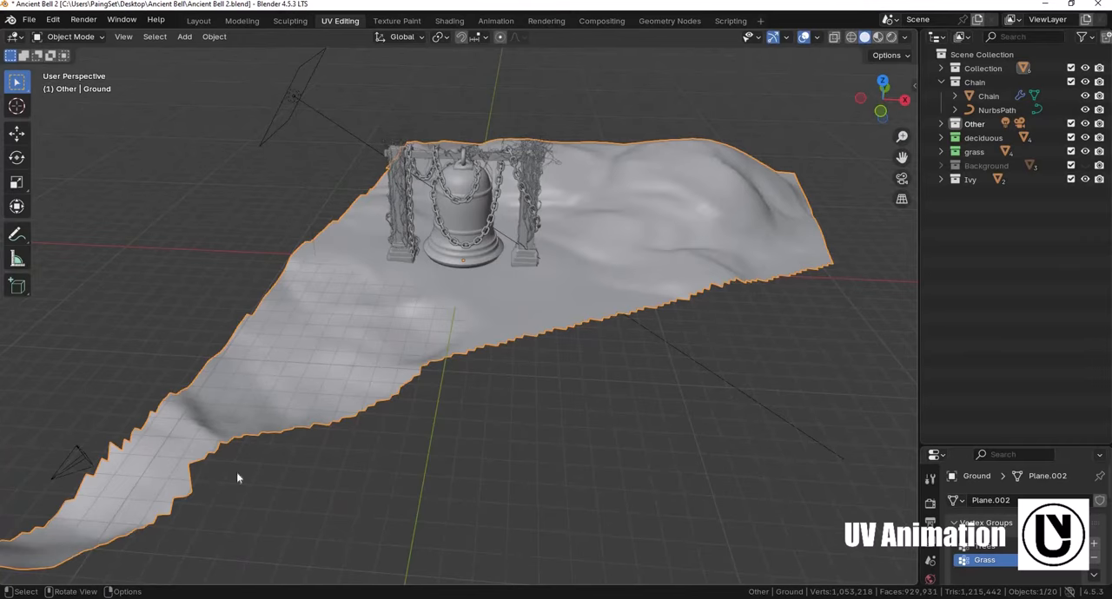
{"action": "left_click_drag", "start_coordinate": [5, 580], "coordinate": [276, 357]}
{"action": "middle_click_drag", "start_coordinate": [9, 323], "coordinate": [16, 331], "text": "shift"}
{"action": "left_click", "coordinate": [16, 332]}
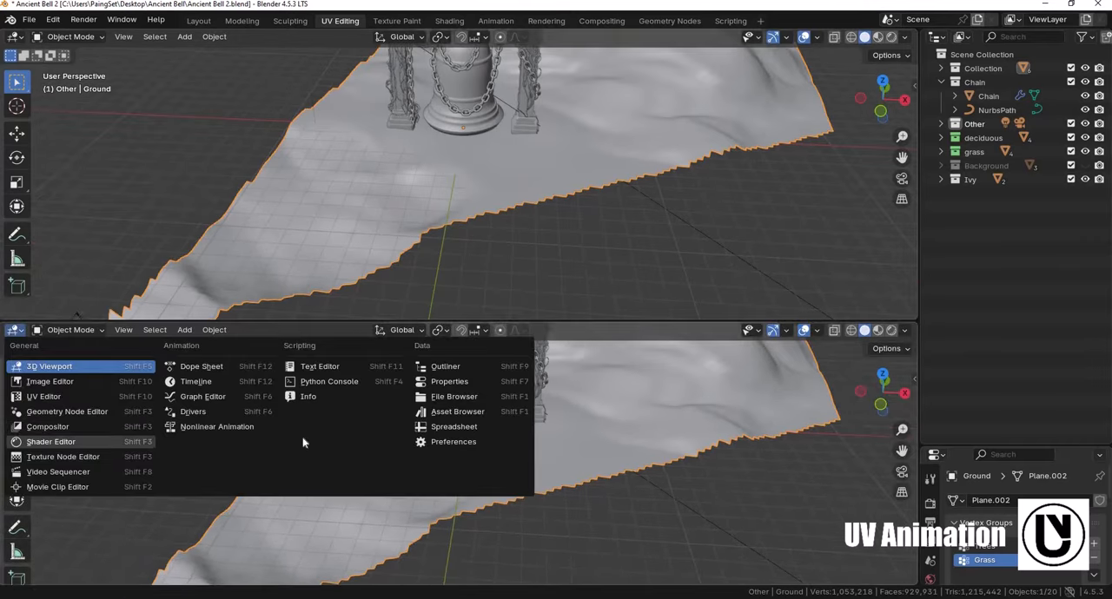
{"action": "left_click", "coordinate": [48, 443]}
- Create a new material for the ground mesh, name it Ground and hide the node editor's sidebar
{"action": "middle_click_drag", "start_coordinate": [465, 167], "coordinate": [471, 329], "text": "shift"}
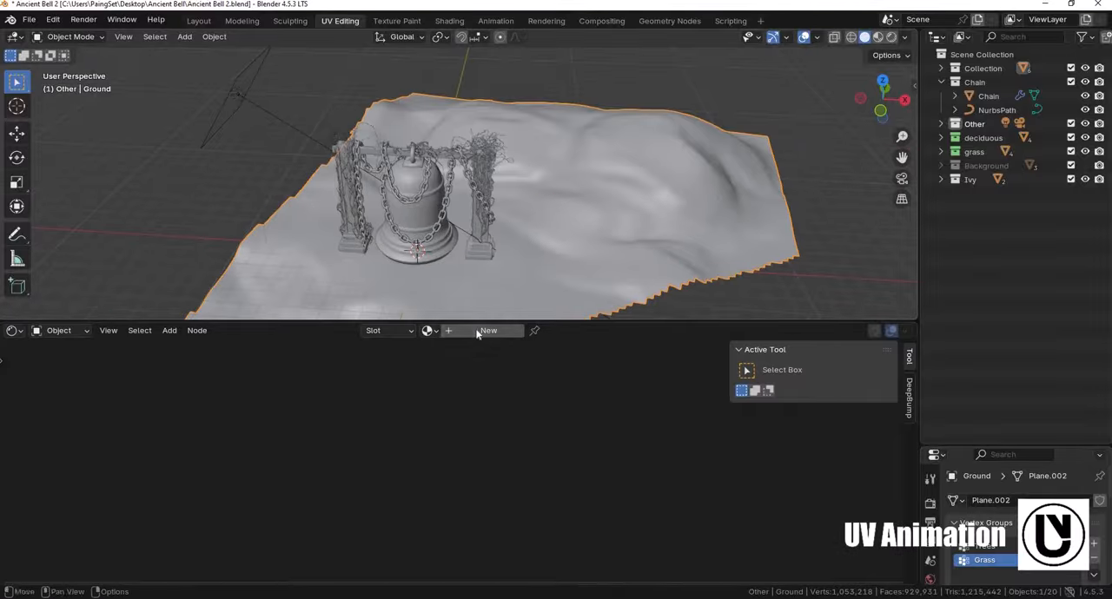
{"action": "left_click", "coordinate": [482, 330]}
{"action": "double_click", "coordinate": [470, 331]}
{"action": "type", "text": "Ground"}
{"action": "key", "text": "Return"}
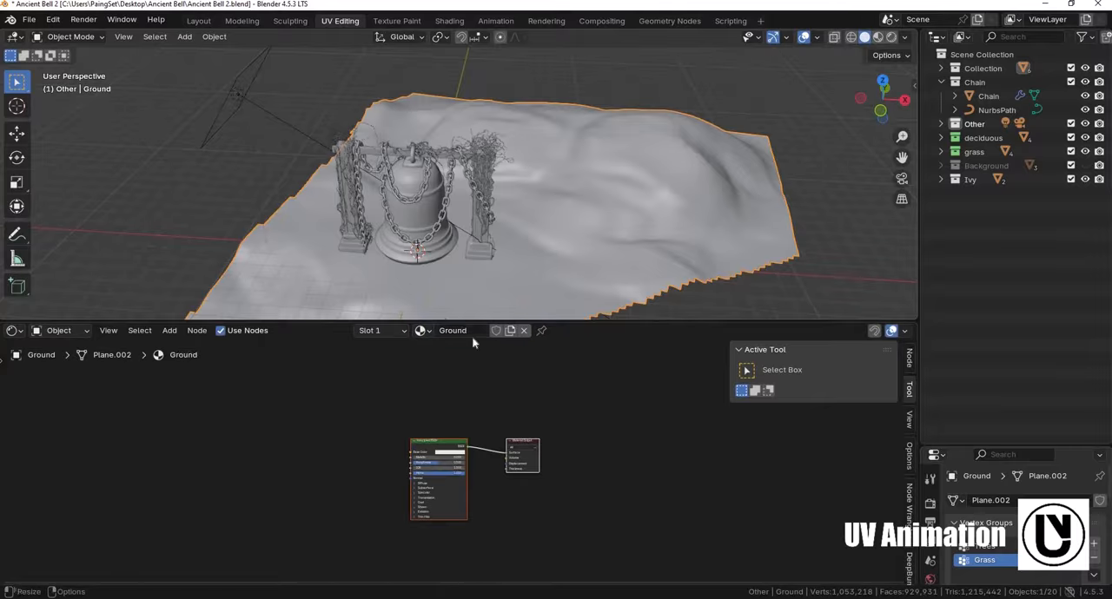
{"action": "key", "text": "n"}
- Load the four aerial_rocks_04 maps from the aerial_rocks_04_2k folder onto the Principled BSDF using Principled Texture Setup
{"action": "scroll", "coordinate": [549, 417], "scroll_direction": "up", "scroll_amount": 5}
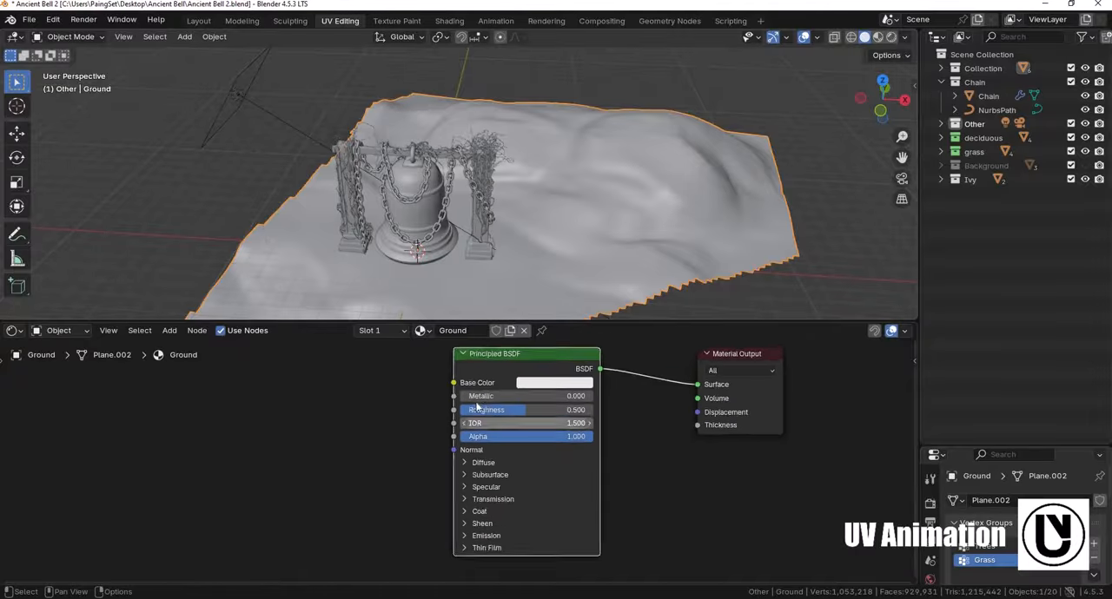
{"action": "middle_click_drag", "start_coordinate": [546, 390], "coordinate": [548, 415]}
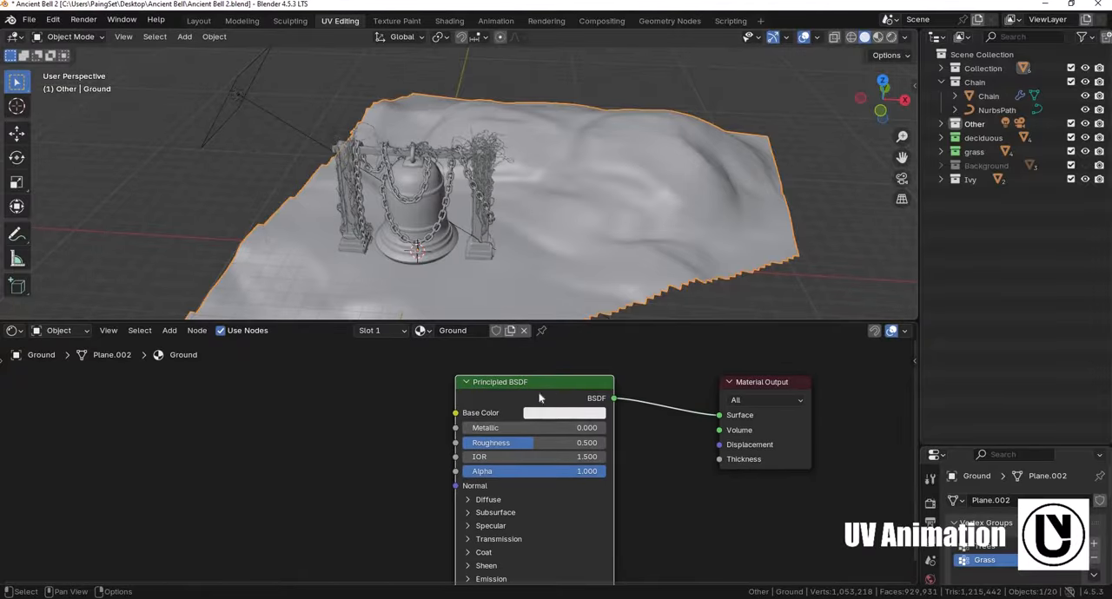
{"action": "scroll", "coordinate": [540, 398], "scroll_direction": "down", "scroll_amount": 2}
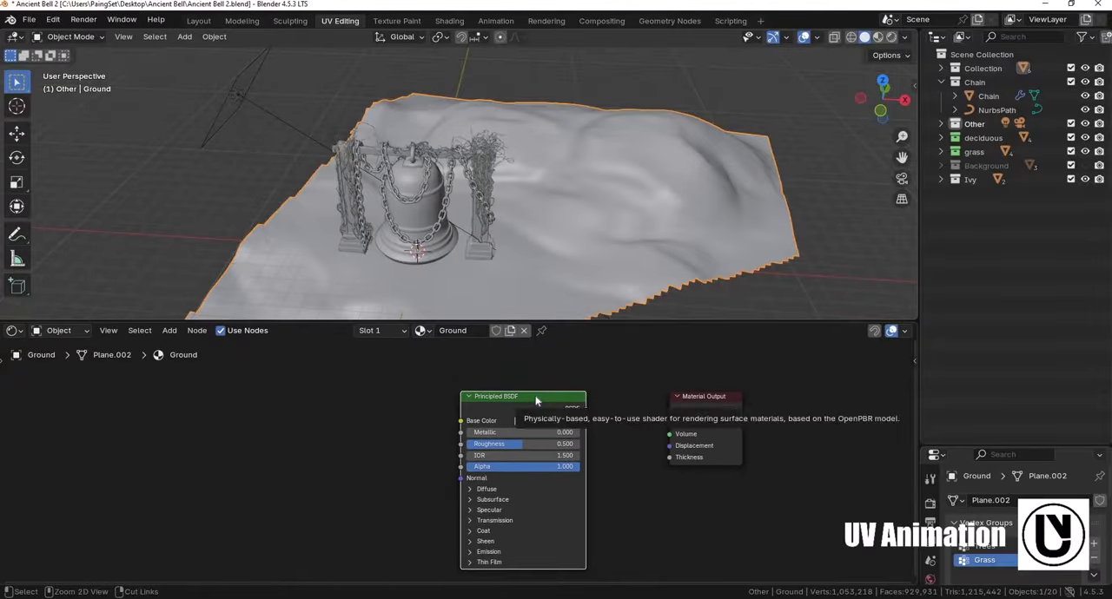
{"action": "key", "text": "ctrl+shift+t"}
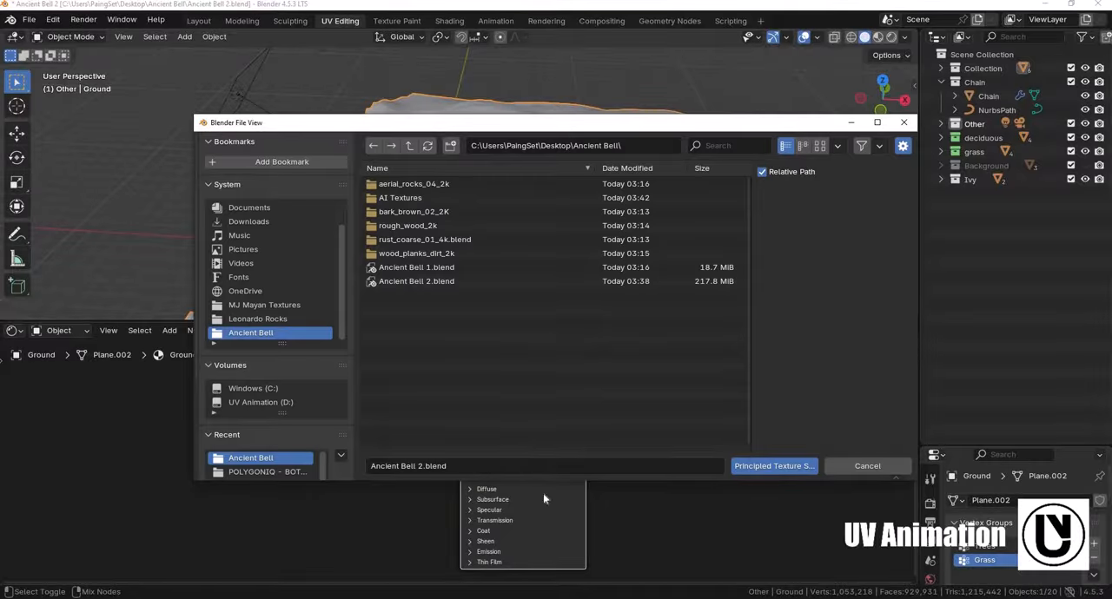
{"action": "left_click", "coordinate": [419, 189]}
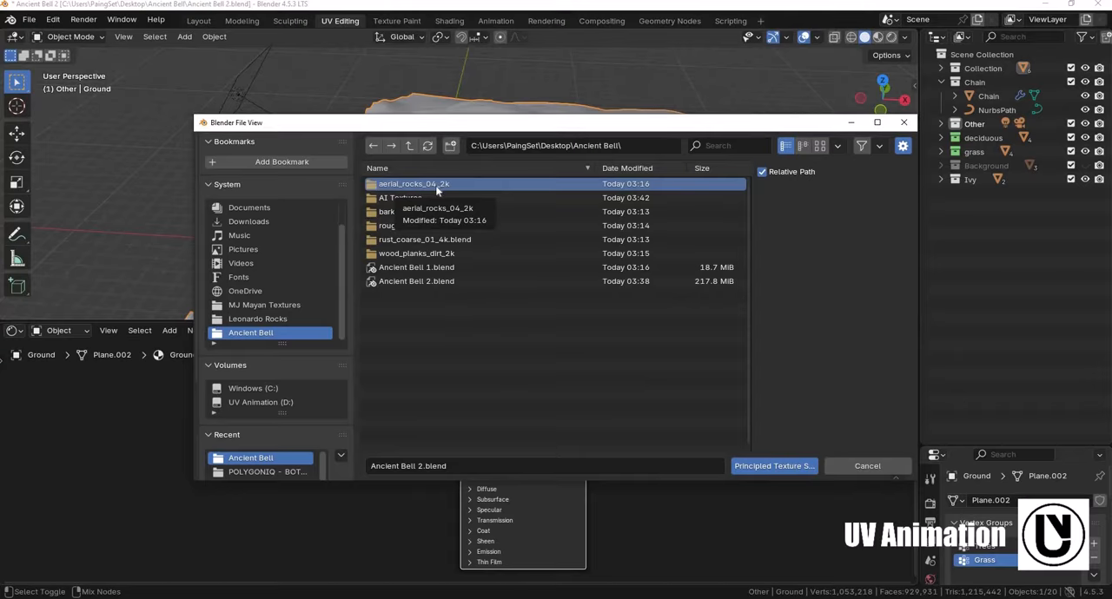
{"action": "double_click", "coordinate": [438, 185]}
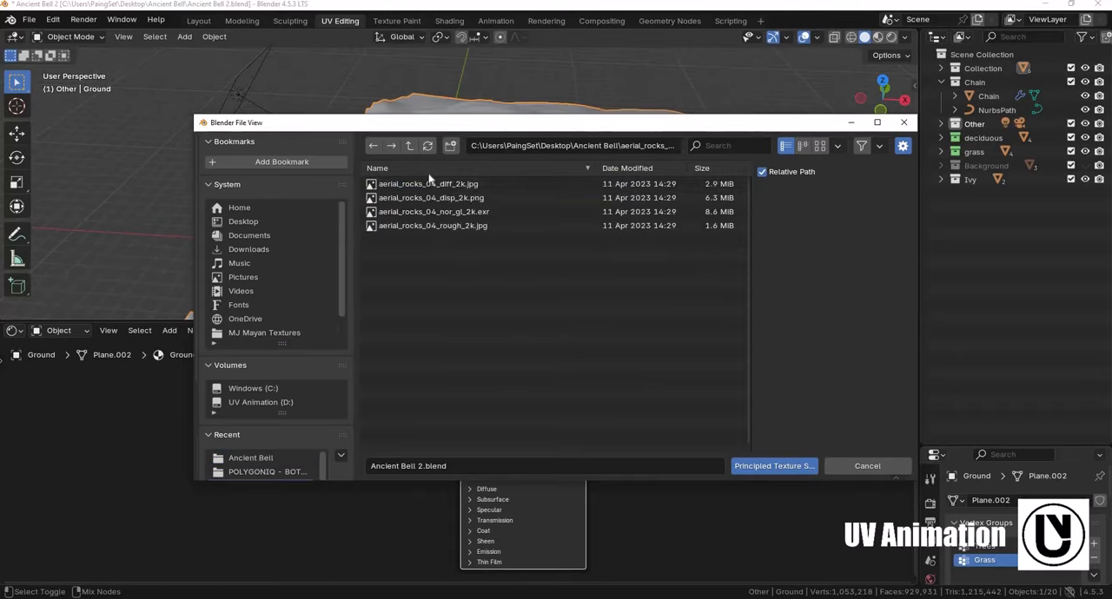
{"action": "left_click_drag", "start_coordinate": [429, 177], "coordinate": [484, 292]}
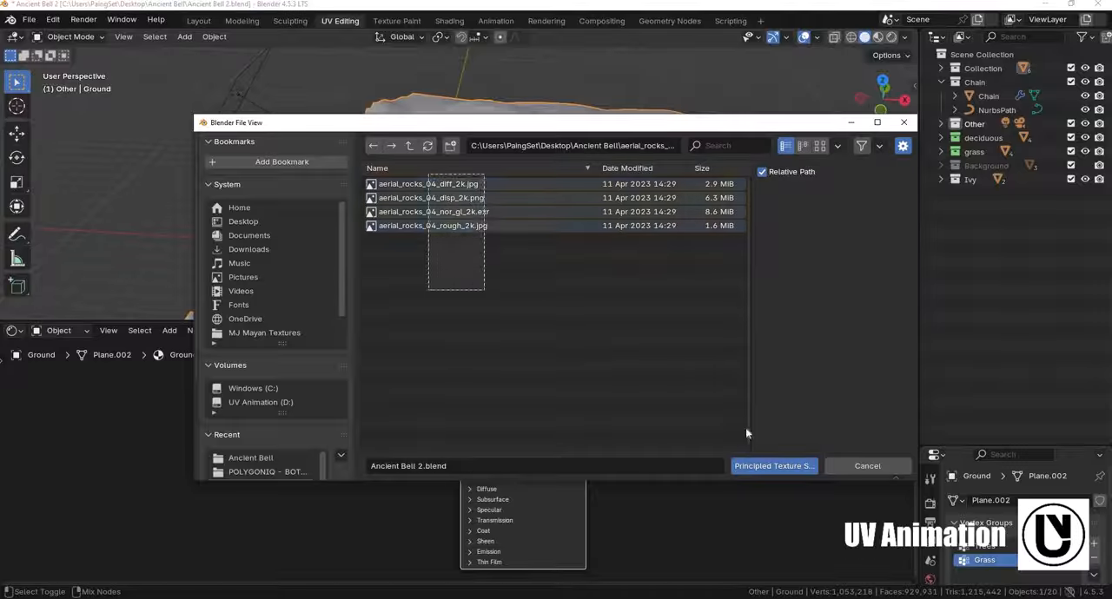
{"action": "left_click", "coordinate": [772, 466]}
{"action": "middle_click_drag", "start_coordinate": [428, 485], "coordinate": [431, 480]}
{"action": "scroll", "coordinate": [431, 479], "scroll_direction": "down", "scroll_amount": 2}
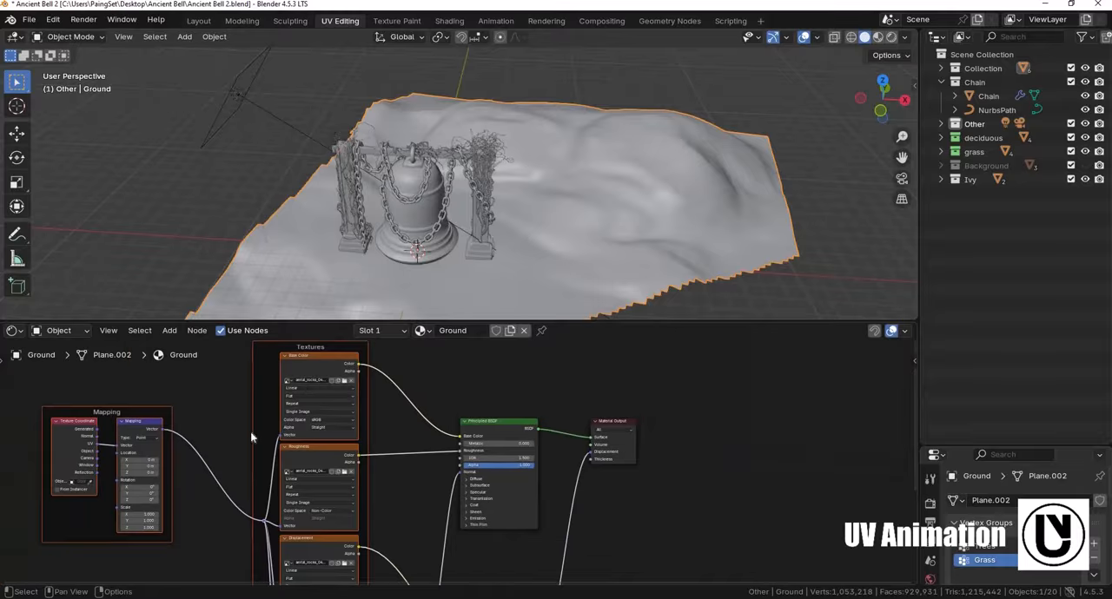
{"action": "middle_click_drag", "start_coordinate": [251, 436], "coordinate": [311, 474]}
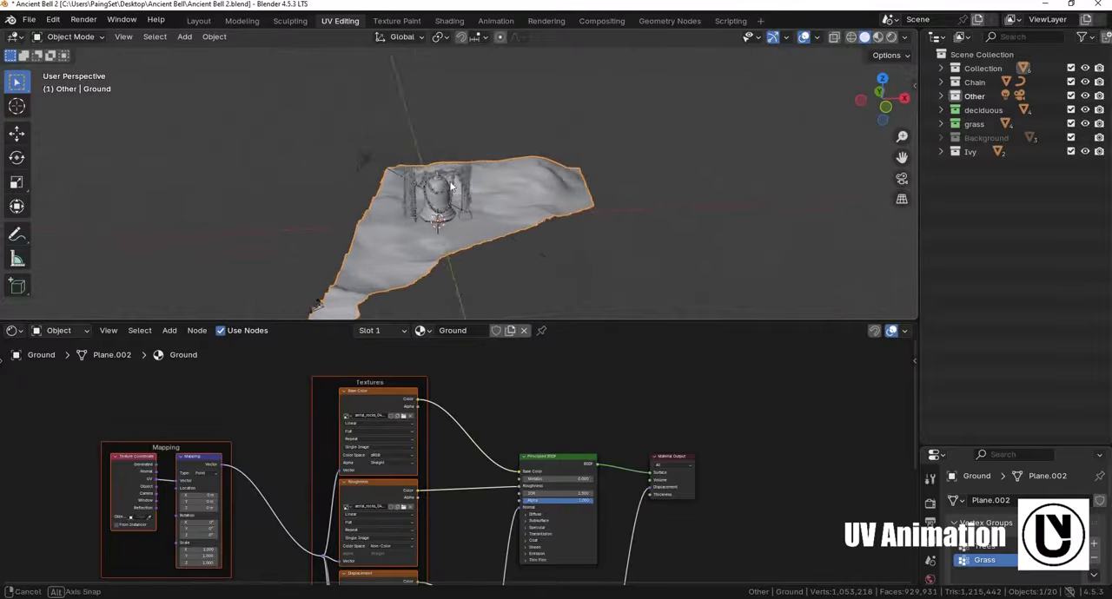
- Add a Sun light, place it above the terrain to the right of the bell in front view, and assign it to the Other collection
{"action": "middle_click_drag", "start_coordinate": [475, 170], "coordinate": [466, 152]}
{"action": "key", "text": "shift+a"}
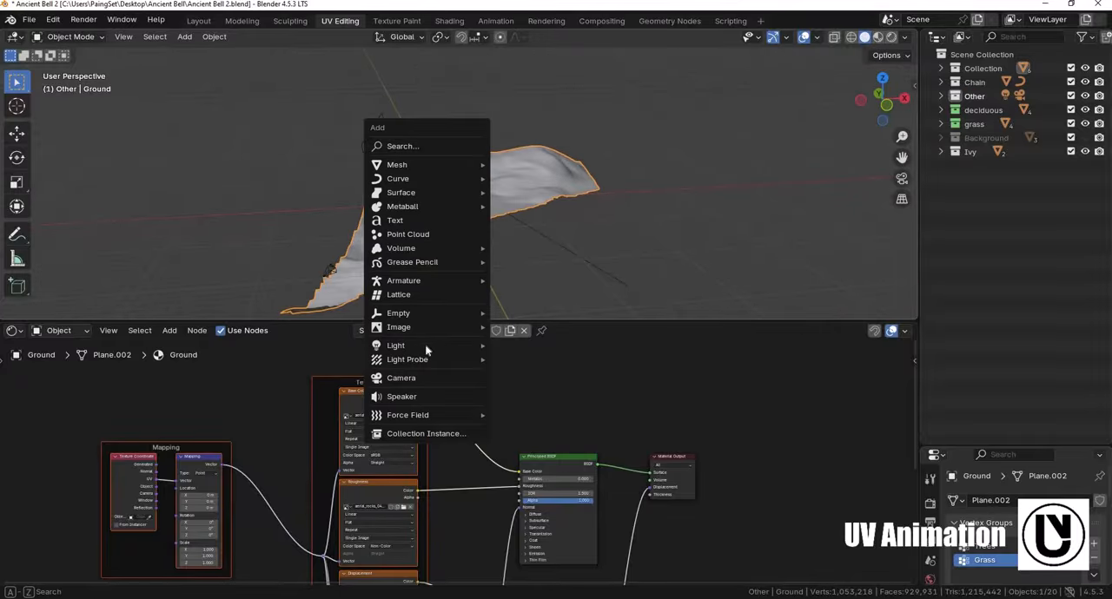
{"action": "mouse_move", "coordinate": [396, 345]}
{"action": "left_click", "coordinate": [520, 360]}
{"action": "key", "text": "KP_1"}
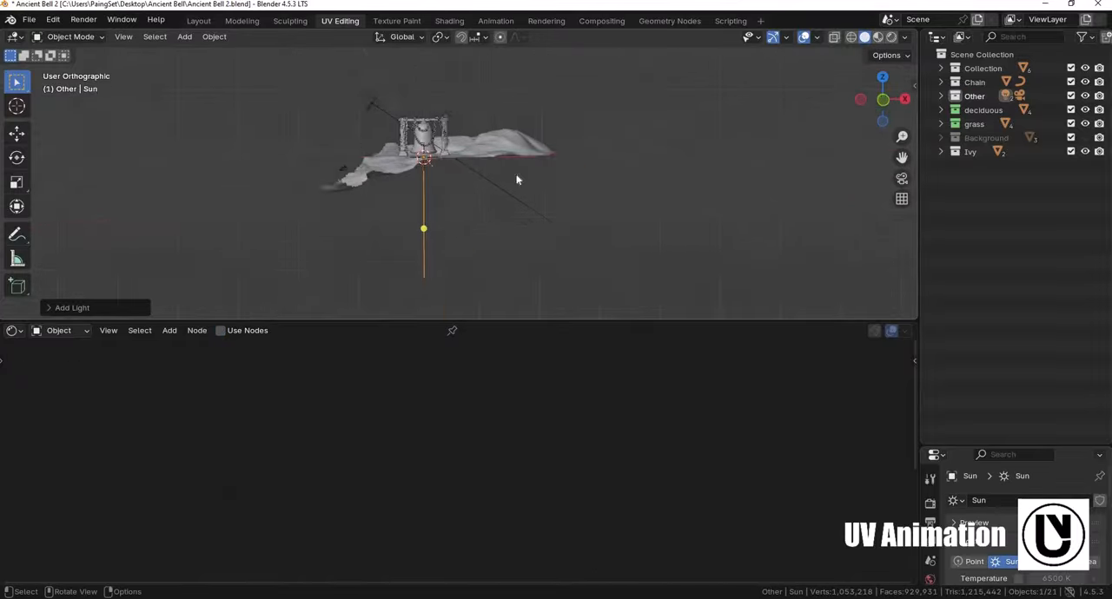
{"action": "key", "text": "g"}
{"action": "key", "text": "m"}
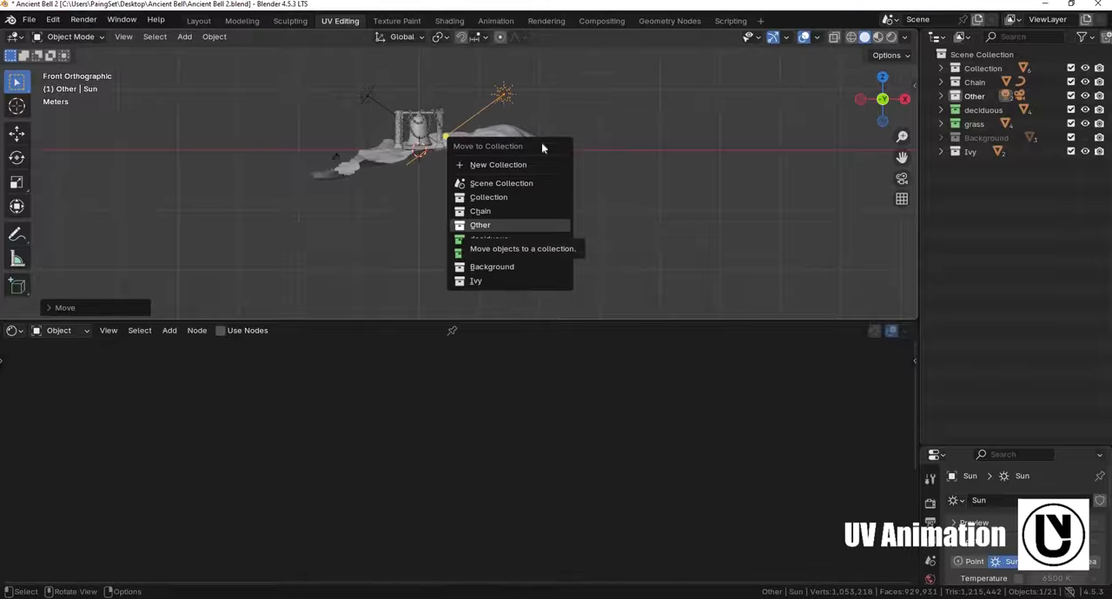
{"action": "left_click", "coordinate": [484, 226]}
- Select the area light, locate it in the Other collection, and exclude that collection from the view layer
{"action": "scroll", "coordinate": [565, 191], "scroll_direction": "up", "scroll_amount": 1, "text": "shift"}
{"action": "middle_click_drag", "start_coordinate": [595, 204], "coordinate": [347, 102]}
{"action": "left_click", "coordinate": [346, 102]}
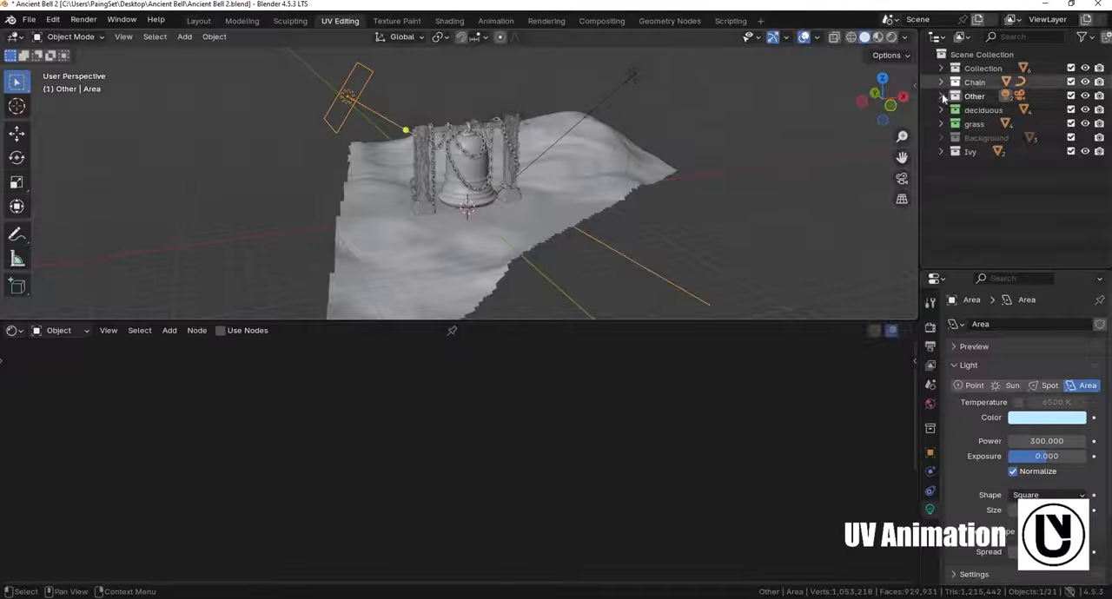
{"action": "key", "text": "KP_Decimal"}
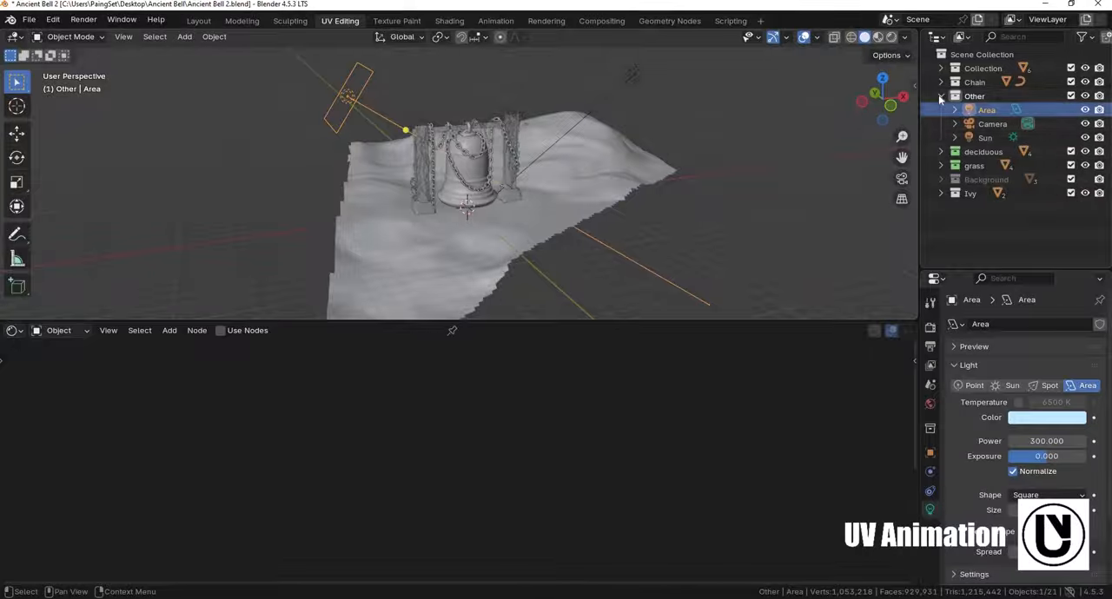
{"action": "key", "text": "KP_Subtract"}
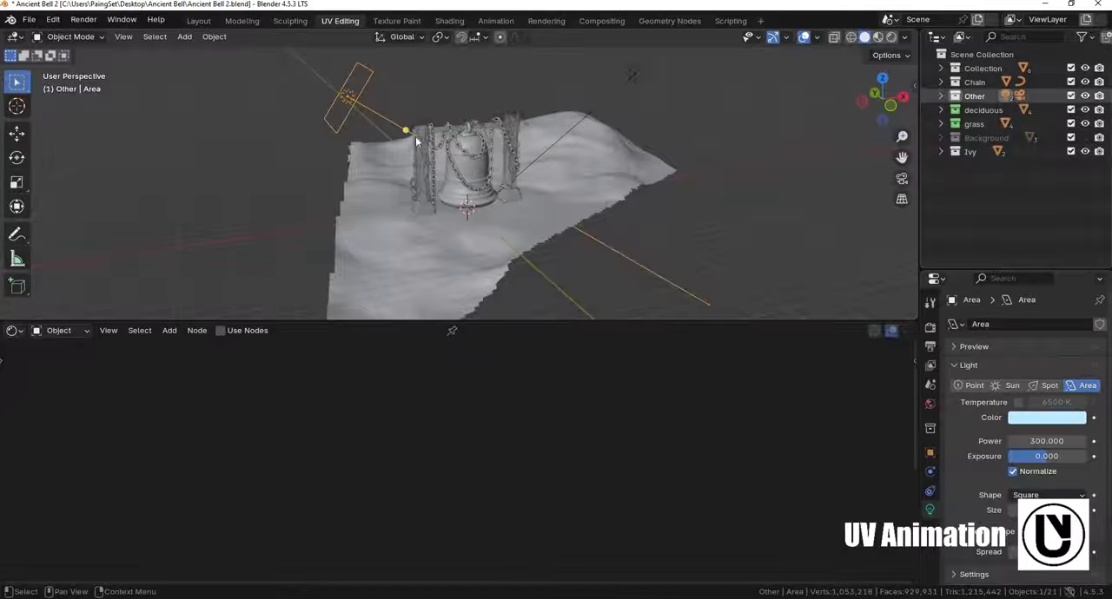
{"action": "left_click", "coordinate": [1070, 96]}
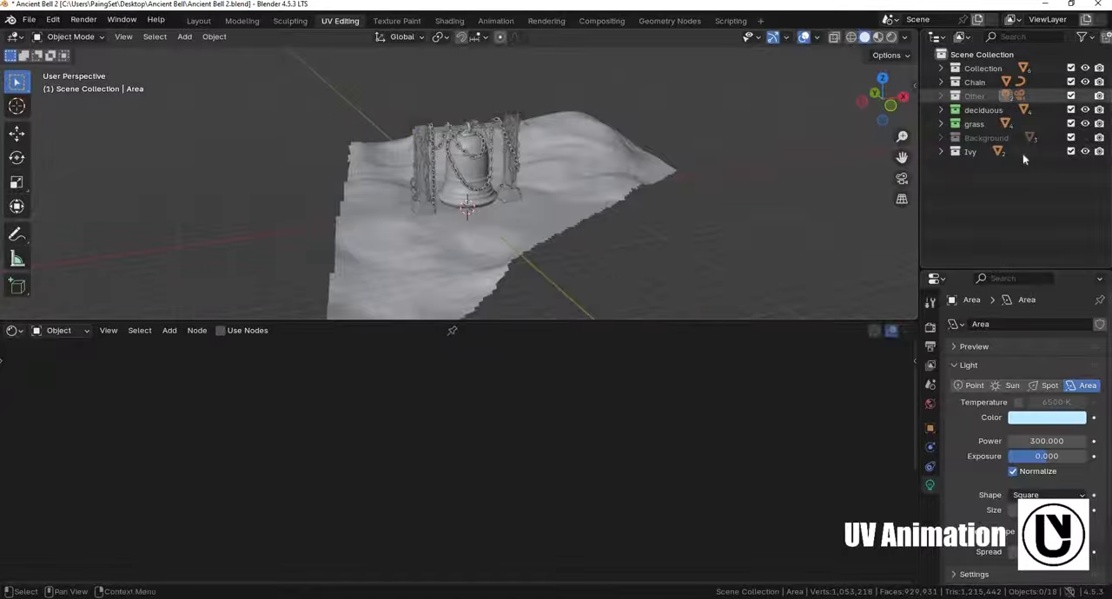
- Switch the viewport to rendered shading and hide the Collection and Chain collections in the viewport
{"action": "key", "text": "z"}
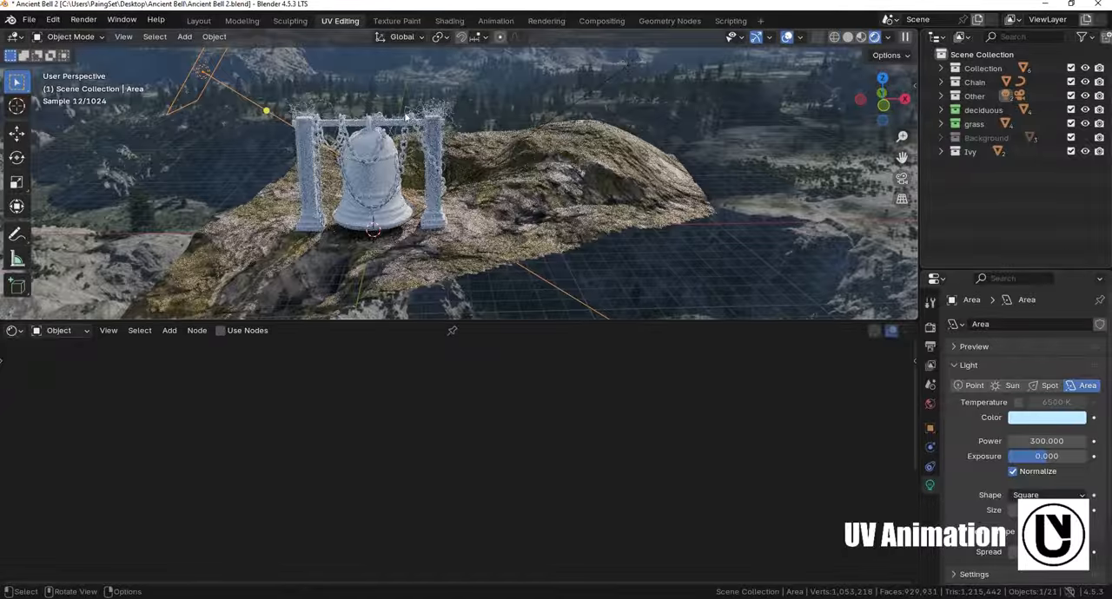
{"action": "left_click", "coordinate": [1085, 68]}
{"action": "left_click", "coordinate": [1084, 81]}
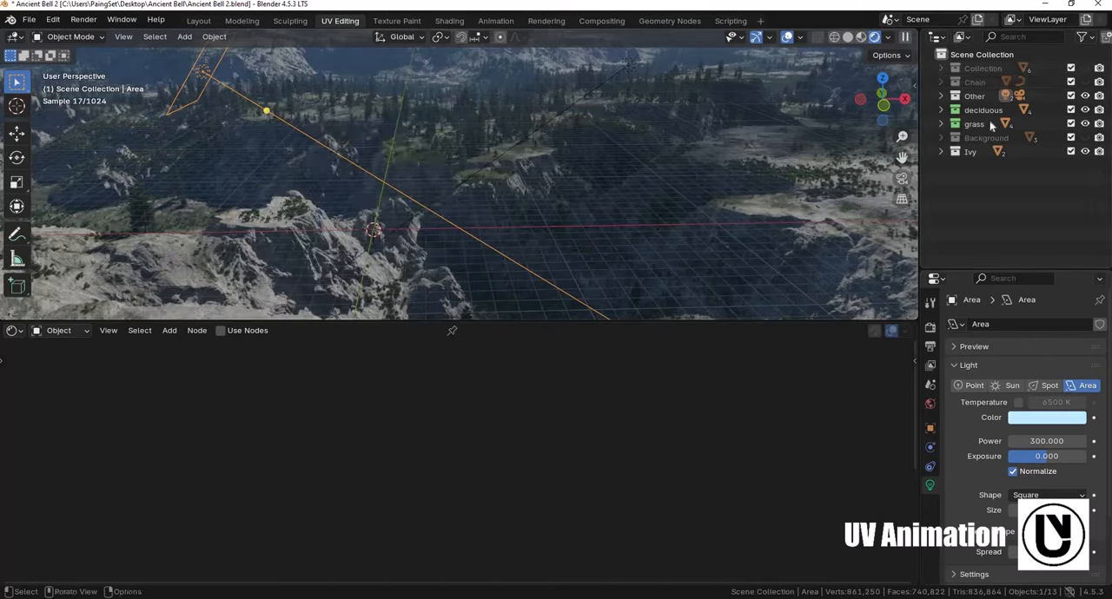
- Move the Ground object out of Collection and directly under the Scene Collection
{"action": "left_click", "coordinate": [940, 67]}
{"action": "left_click", "coordinate": [989, 124]}
{"action": "left_click_drag", "start_coordinate": [987, 124], "coordinate": [985, 258]}
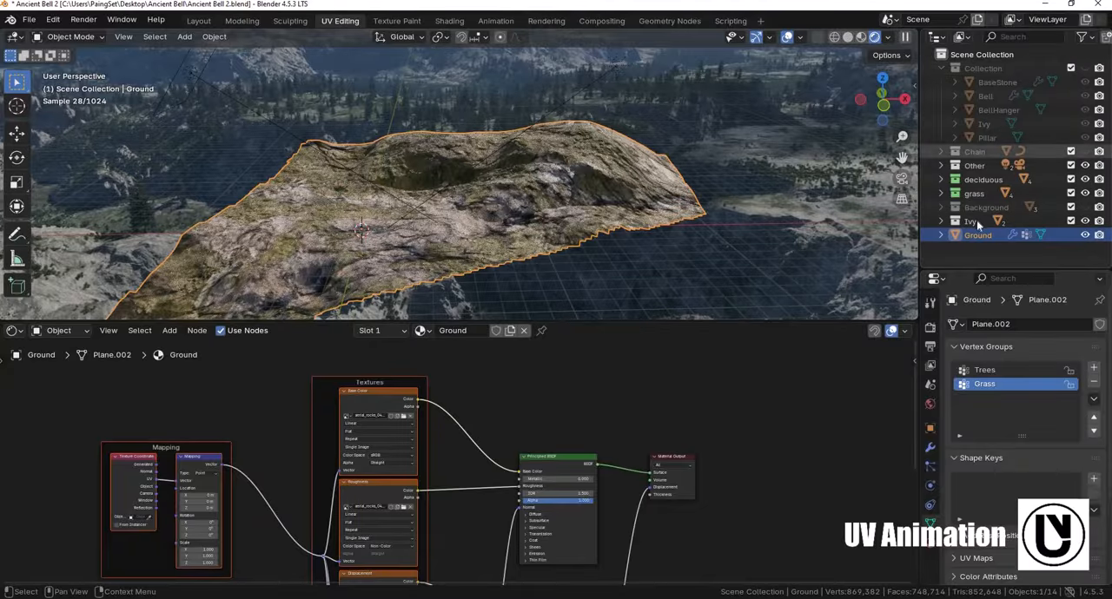
{"action": "left_click", "coordinate": [940, 68]}
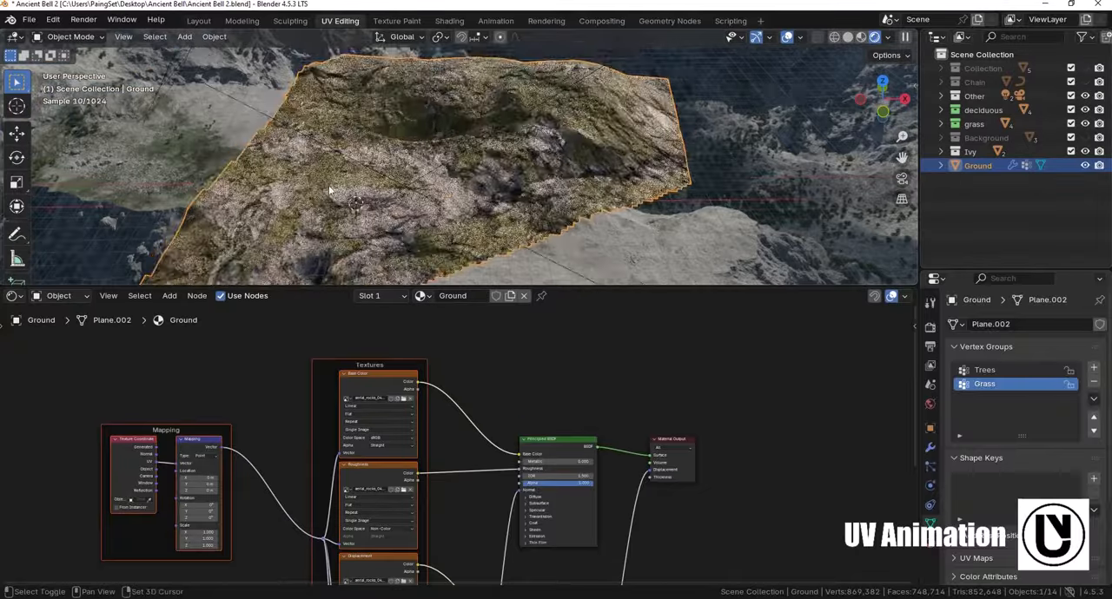
- Set the Ground material's Mapping scale to 5 on X, Y and Z
{"action": "middle_click_drag", "start_coordinate": [329, 185], "coordinate": [338, 163], "text": "shift"}
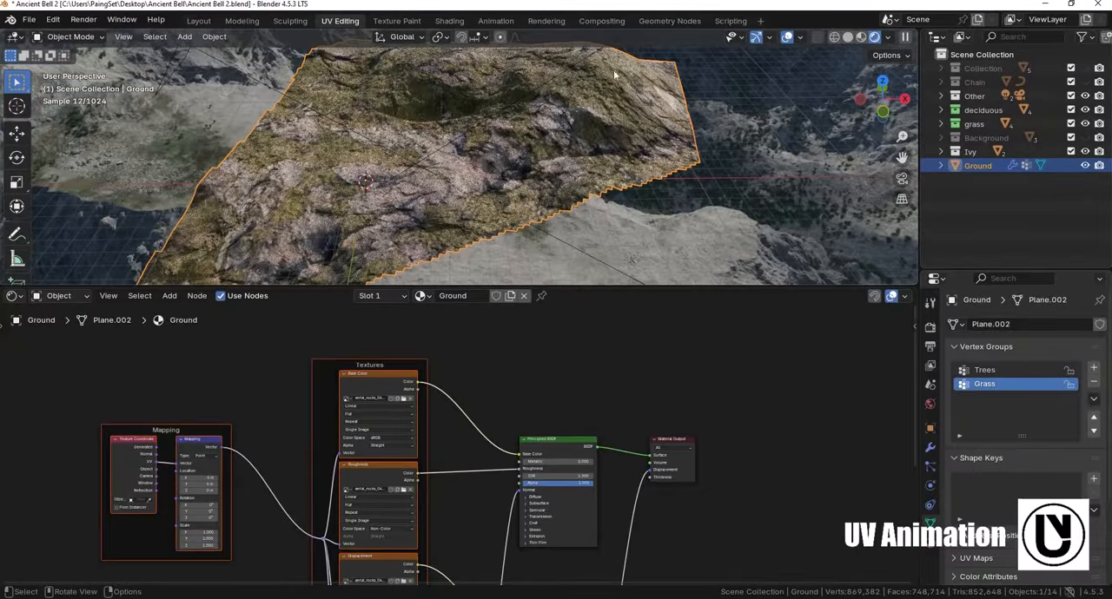
{"action": "scroll", "coordinate": [411, 472], "scroll_direction": "up", "scroll_amount": 5}
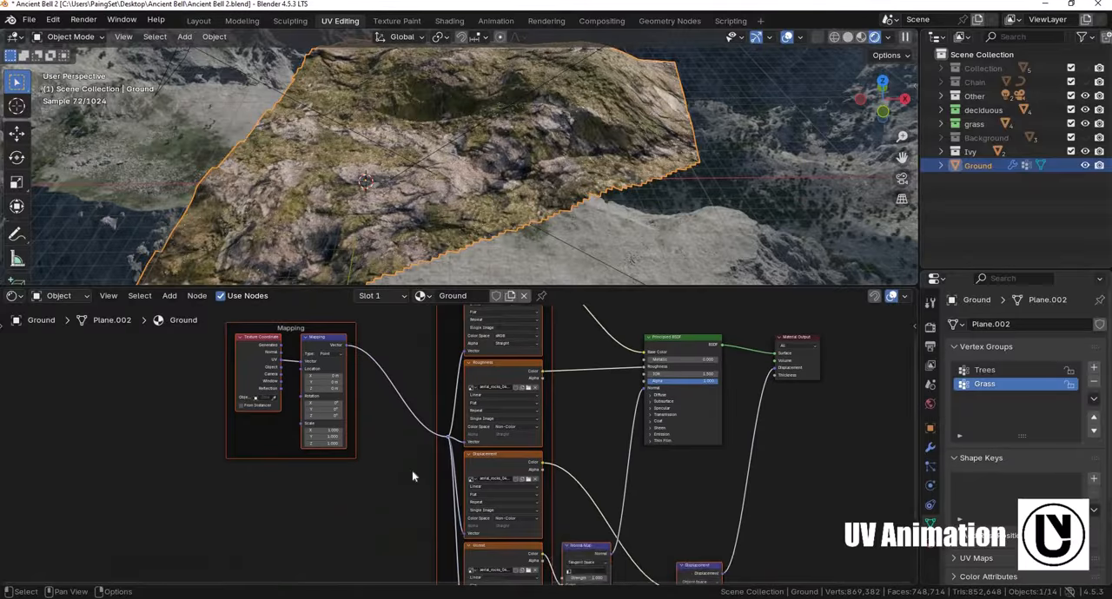
{"action": "middle_click_drag", "start_coordinate": [412, 560], "coordinate": [462, 544]}
{"action": "scroll", "coordinate": [460, 539], "scroll_direction": "up", "scroll_amount": 2}
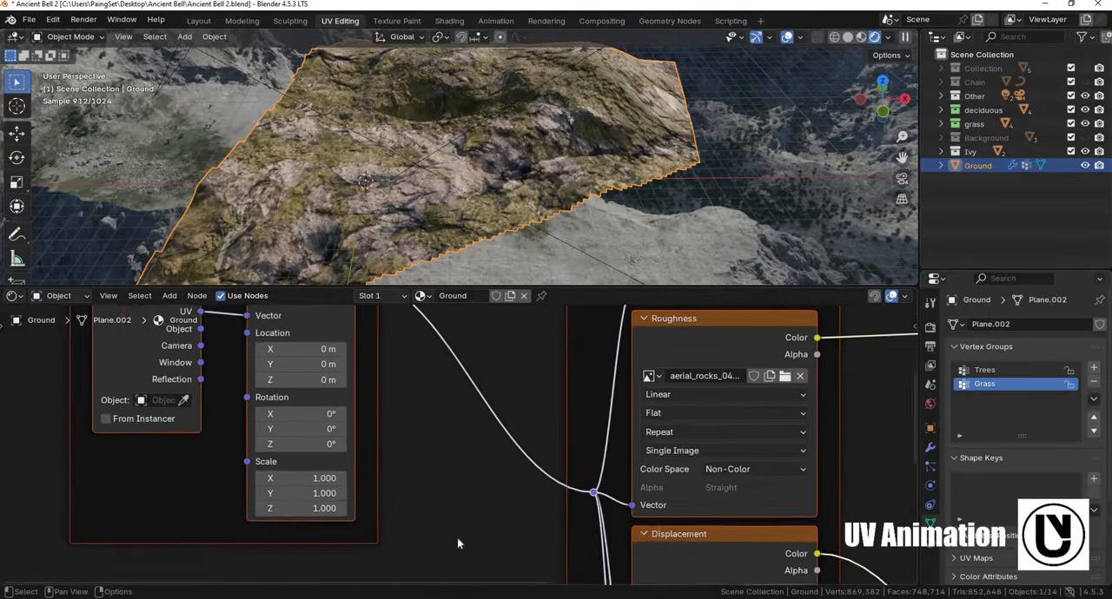
{"action": "middle_click_drag", "start_coordinate": [390, 389], "coordinate": [406, 491]}
{"action": "scroll", "coordinate": [405, 491], "scroll_direction": "down", "scroll_amount": 2}
{"action": "middle_click_drag", "start_coordinate": [294, 561], "coordinate": [301, 493]}
{"action": "scroll", "coordinate": [301, 492], "scroll_direction": "up", "scroll_amount": 2}
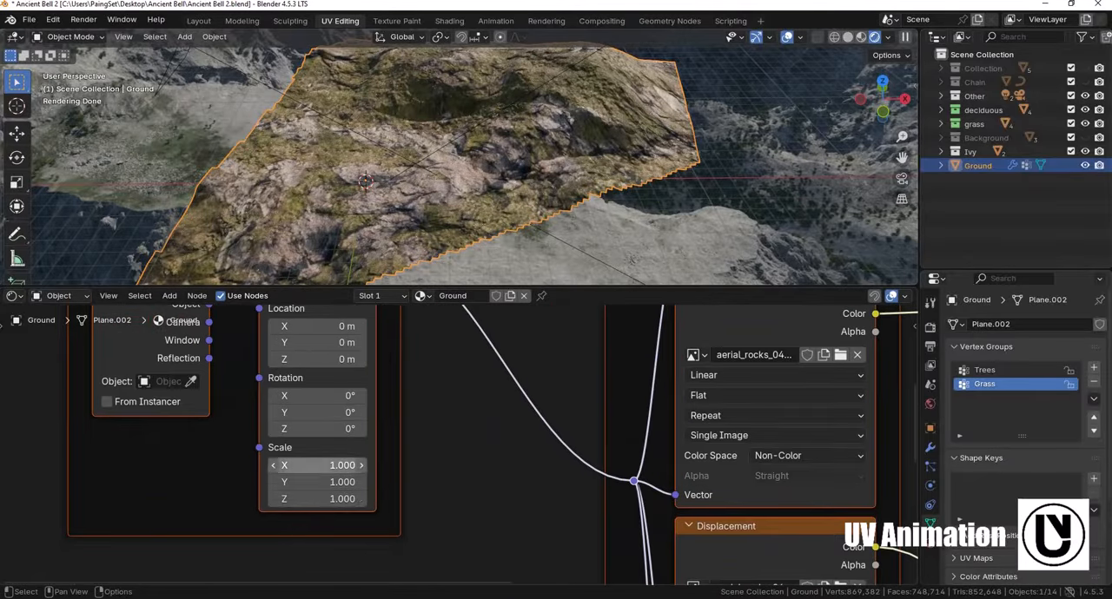
{"action": "left_click", "coordinate": [315, 466]}
{"action": "type", "text": "5"}
{"action": "key", "text": "Return"}
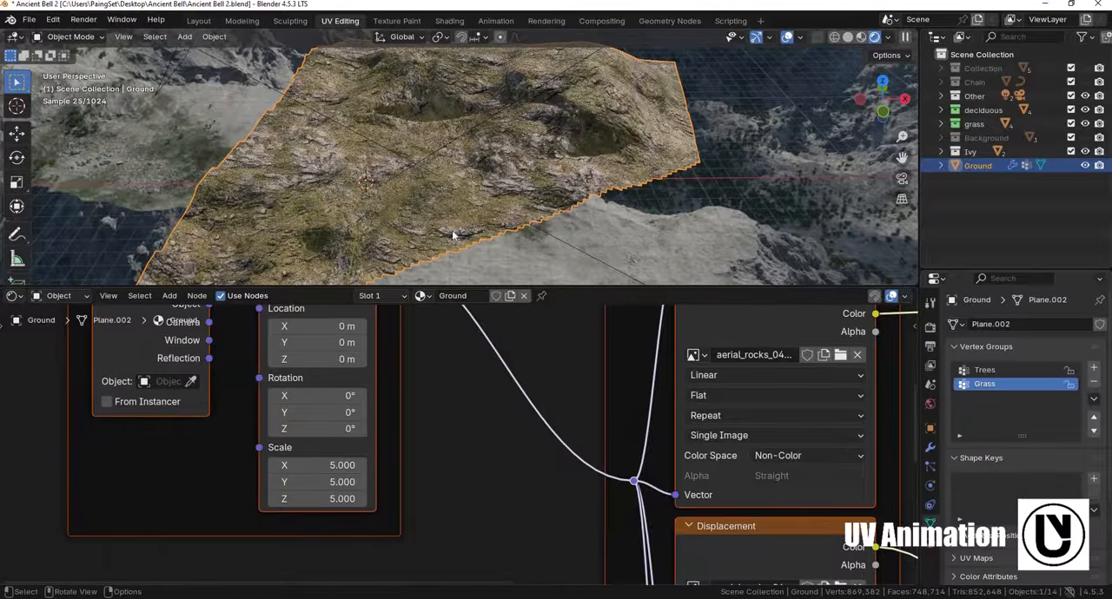
- Examine the textured ground through the camera and in perspective, along with the world surface settings and the Ground material's nodes
{"action": "middle_click_drag", "start_coordinate": [476, 167], "coordinate": [520, 225]}
{"action": "key", "text": "KP_0"}
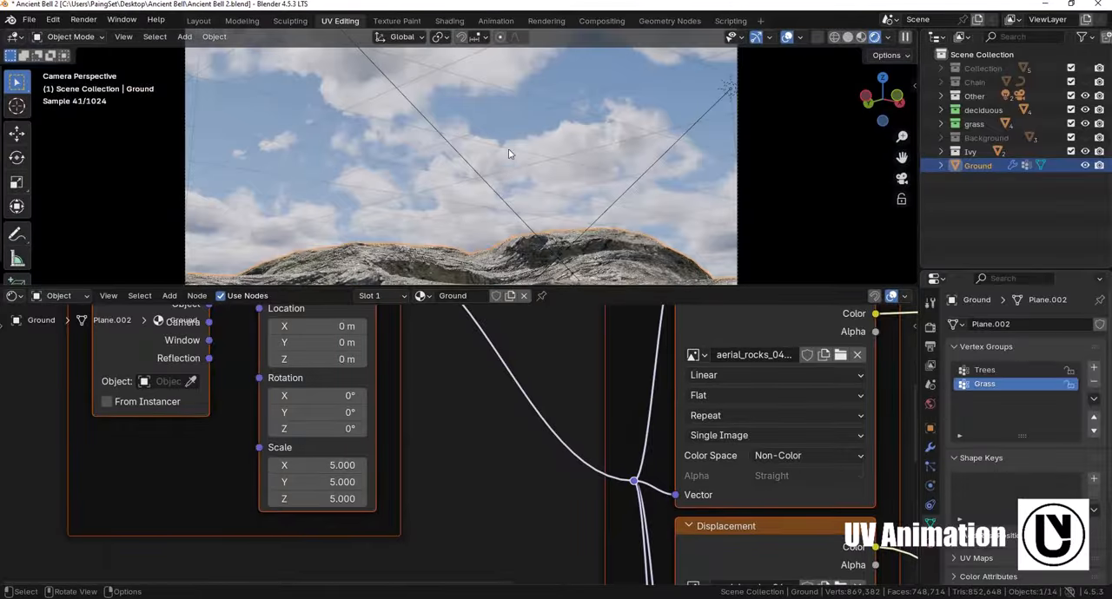
{"action": "scroll", "coordinate": [509, 150], "scroll_direction": "down", "scroll_amount": 2}
{"action": "middle_click_drag", "start_coordinate": [534, 280], "coordinate": [510, 207], "text": "shift"}
{"action": "key", "text": "KP_0"}
{"action": "left_click", "coordinate": [929, 404]}
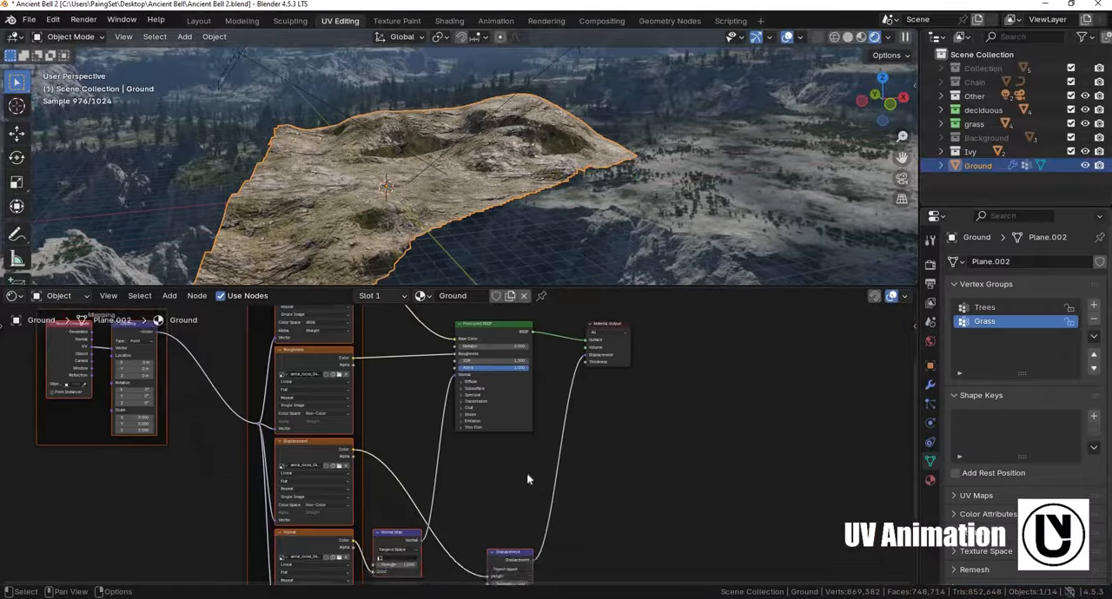
{"action": "middle_click_drag", "start_coordinate": [468, 398], "coordinate": [574, 442]}
{"action": "scroll", "coordinate": [574, 442], "scroll_direction": "up", "scroll_amount": 2}
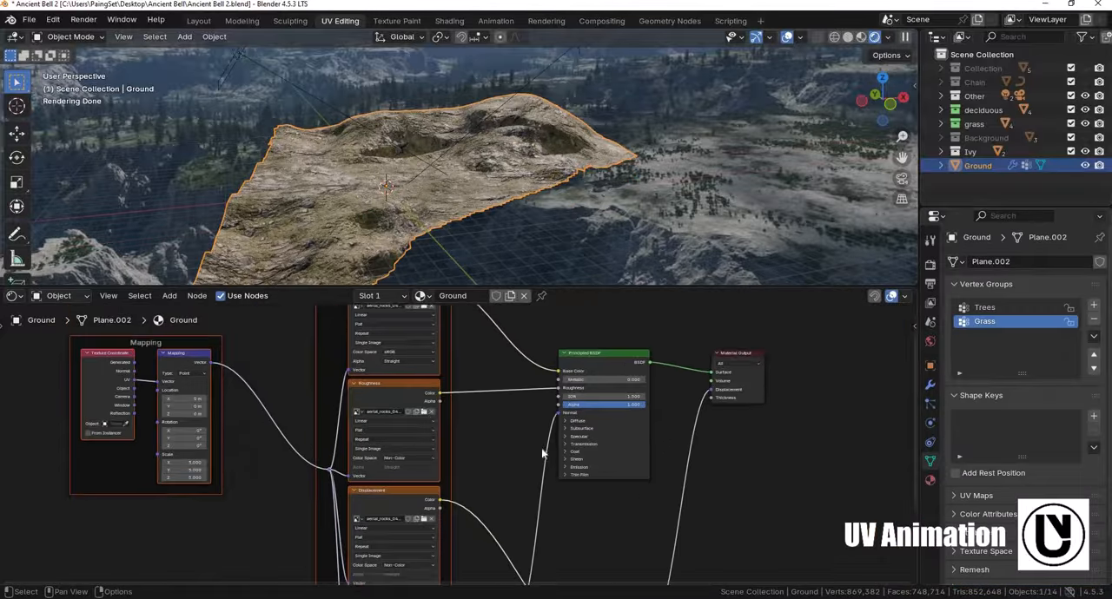
{"action": "middle_click_drag", "start_coordinate": [424, 409], "coordinate": [419, 421]}
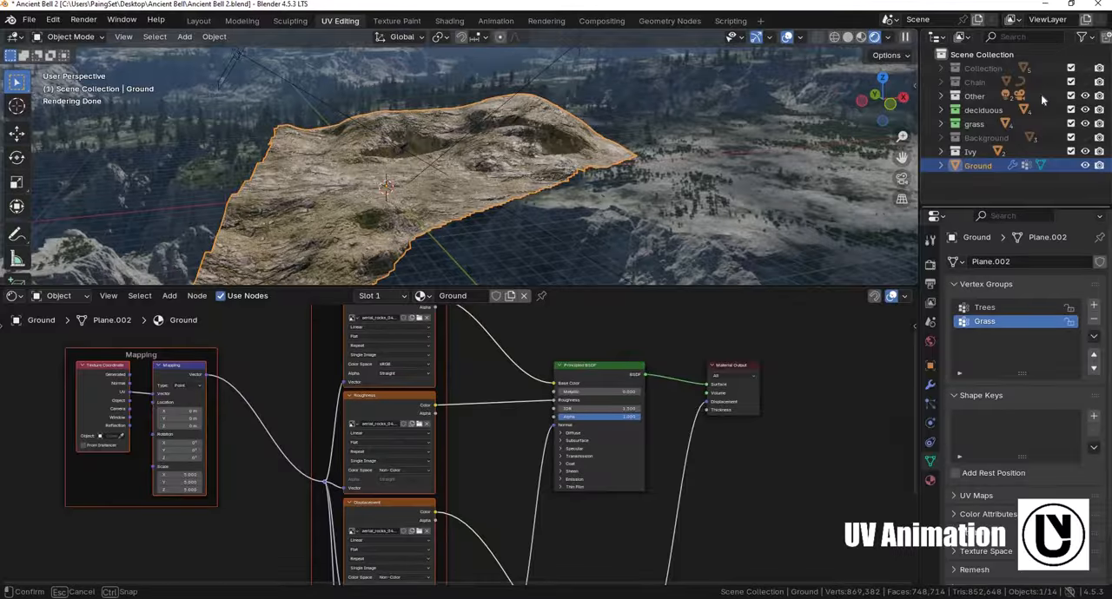
- Enlarge the outliner area and make Collection visible in the viewport again
{"action": "left_click_drag", "start_coordinate": [1017, 209], "coordinate": [1016, 287]}
{"action": "left_click", "coordinate": [1086, 70]}
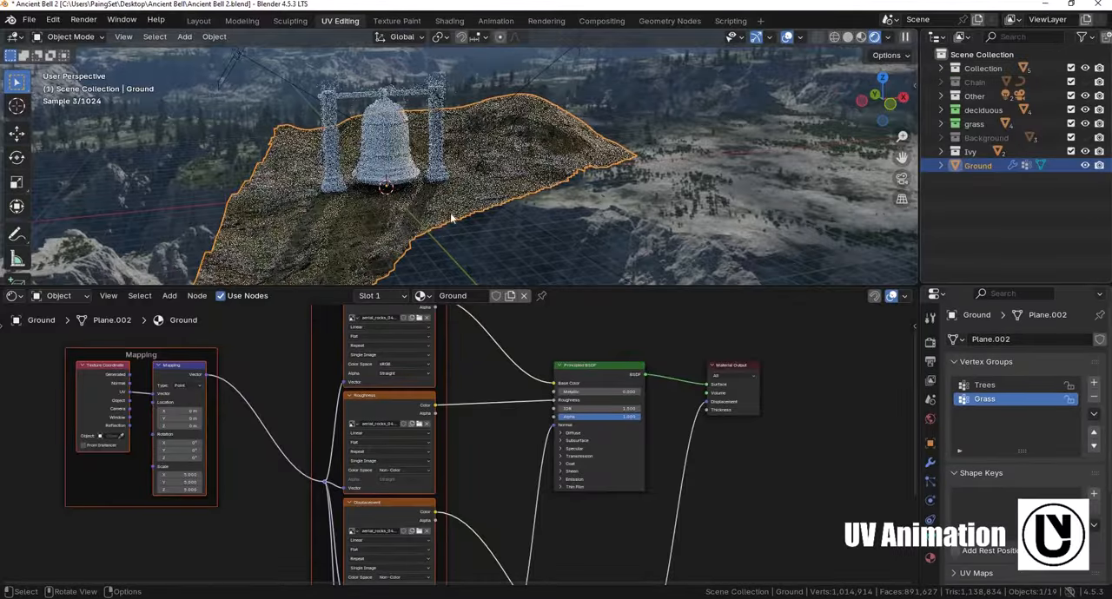
{"action": "middle_click_drag", "start_coordinate": [415, 210], "coordinate": [414, 236], "text": "shift"}
{"action": "scroll", "coordinate": [553, 206], "scroll_direction": "up", "scroll_amount": 3}
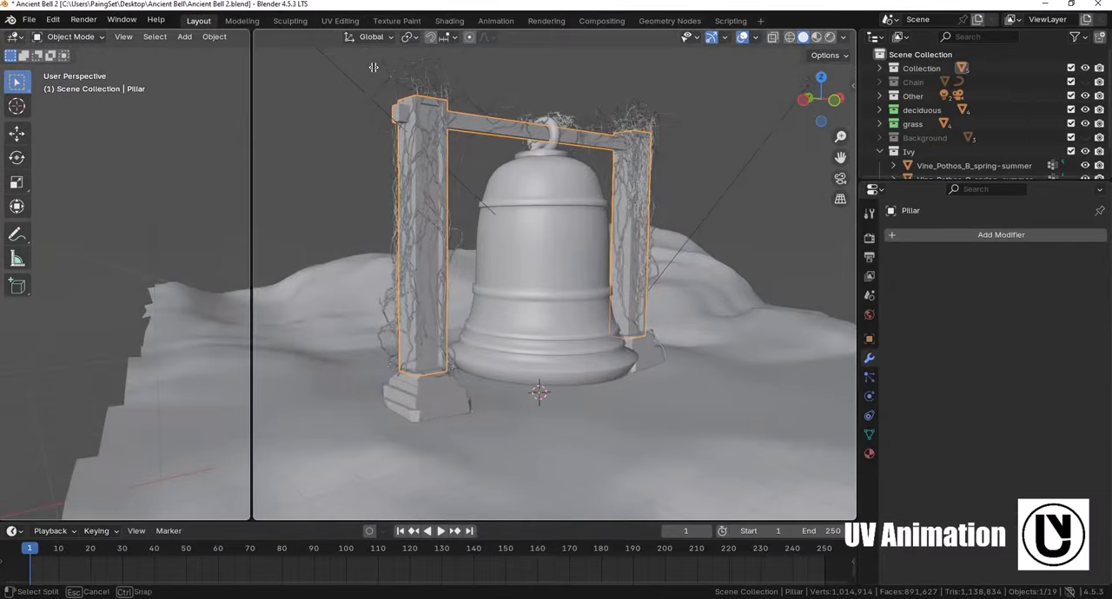
- Split the Layout workspace's 3D viewport to add a UV Editor, and turn the enlarged timeline area into a Shader Editor
{"action": "left_click", "coordinate": [373, 67]}
{"action": "left_click", "coordinate": [14, 37]}
{"action": "left_click", "coordinate": [43, 104]}
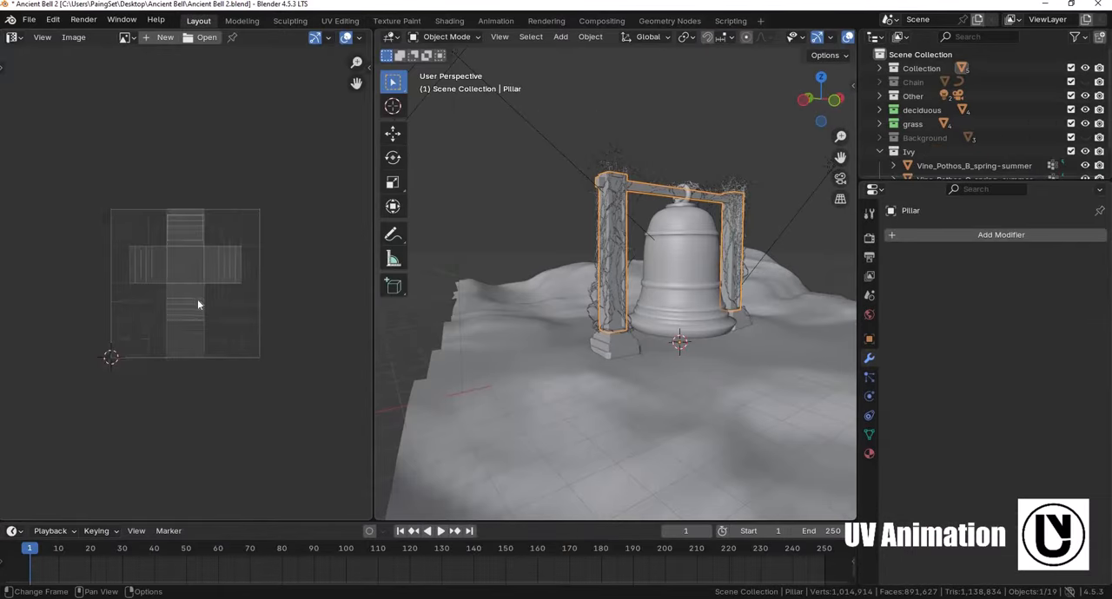
{"action": "scroll", "coordinate": [197, 303], "scroll_direction": "up", "scroll_amount": 3}
{"action": "scroll", "coordinate": [619, 173], "scroll_direction": "up", "scroll_amount": 3}
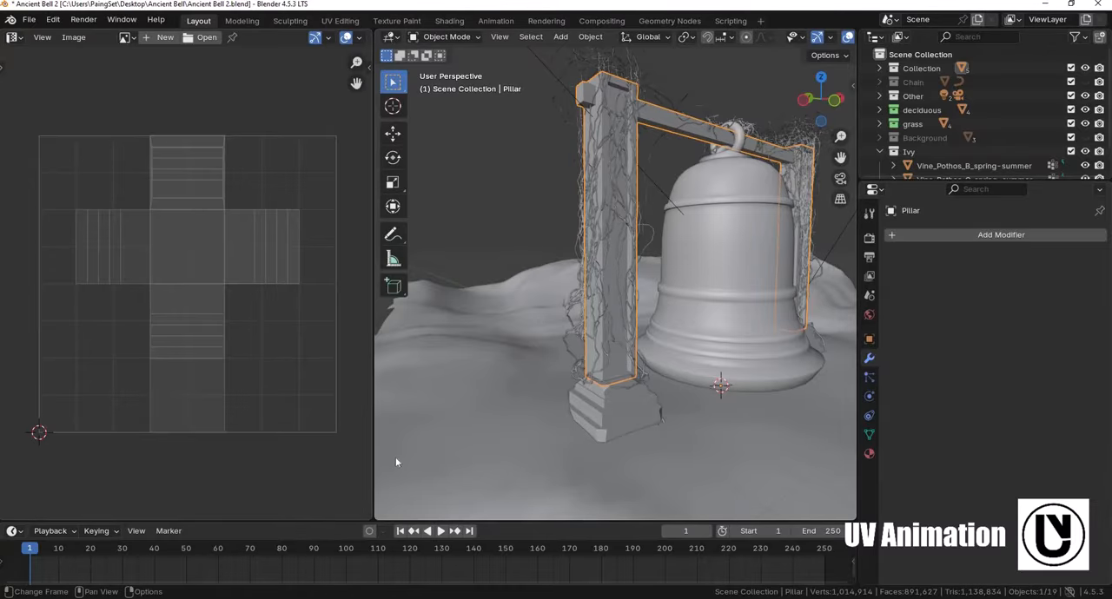
{"action": "left_click_drag", "start_coordinate": [406, 520], "coordinate": [406, 289]}
{"action": "left_click", "coordinate": [12, 296]}
{"action": "left_click", "coordinate": [52, 408]}
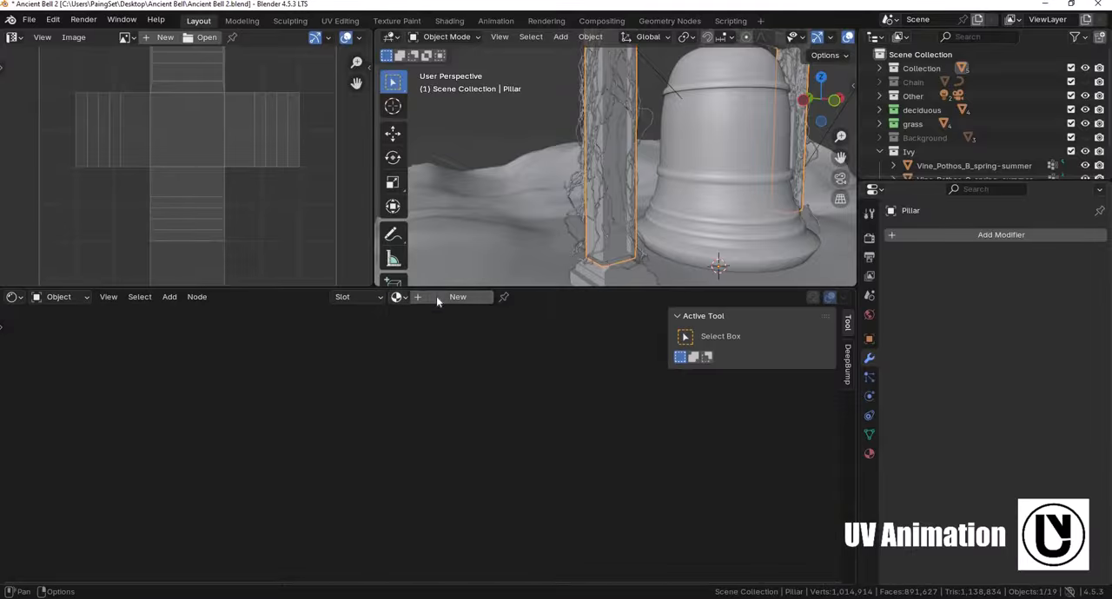
- Create a new material for the pillar object and name it Pillar
{"action": "left_click", "coordinate": [398, 297]}
{"action": "left_click", "coordinate": [452, 297]}
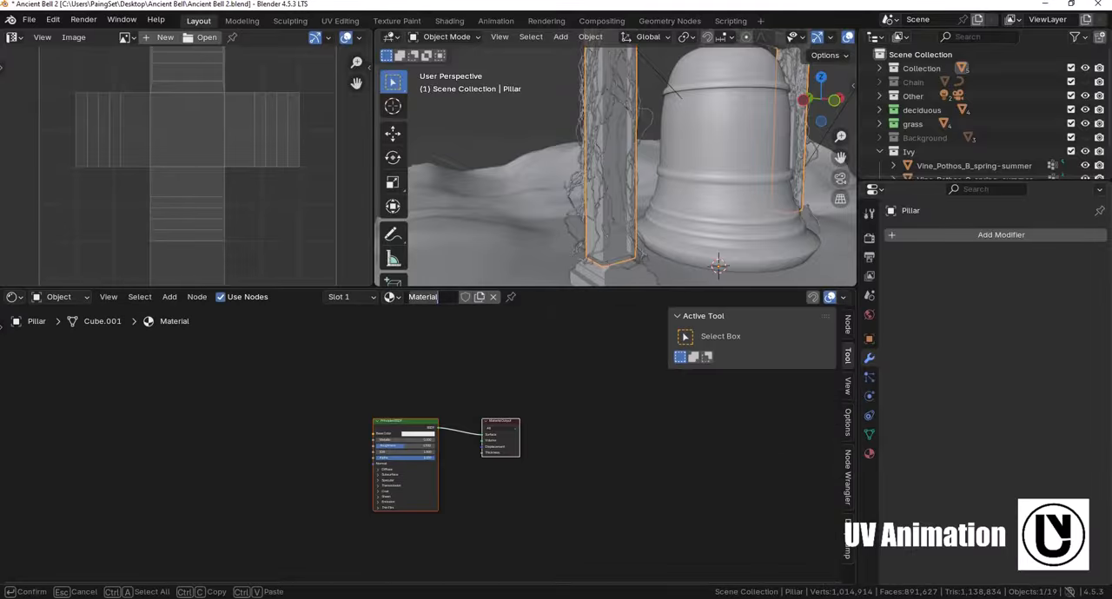
{"action": "type", "text": "Pillar"}
{"action": "key", "text": "Return"}
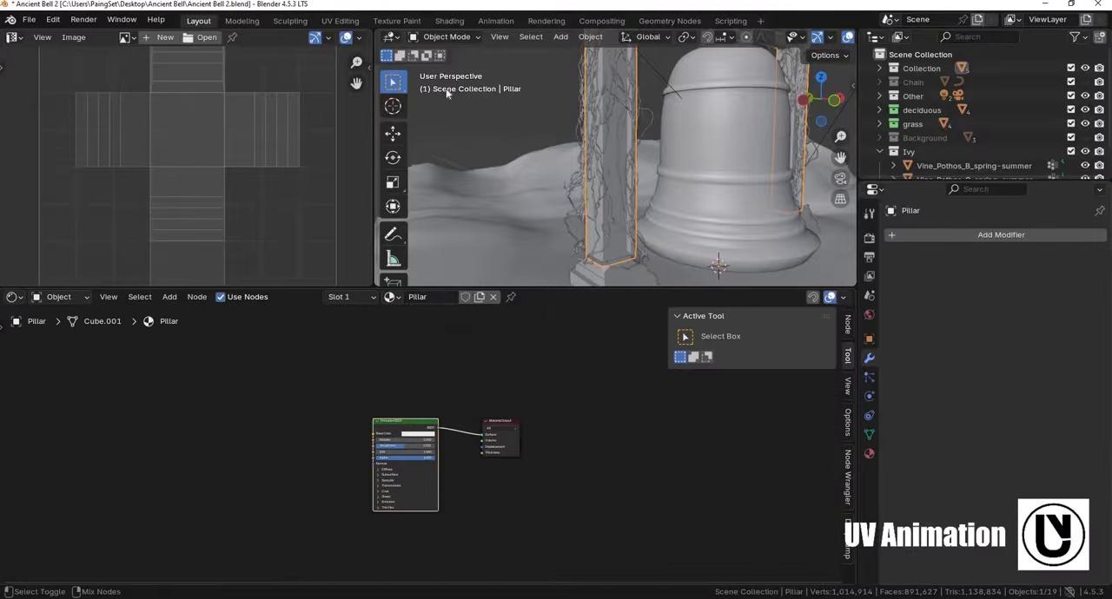
- Load the four wood_planks_dirt 2k maps onto the Pillar material's Principled BSDF using Principled Texture Setup
{"action": "key", "text": "ctrl+shift+t"}
{"action": "left_click", "coordinate": [409, 146]}
{"action": "double_click", "coordinate": [417, 253]}
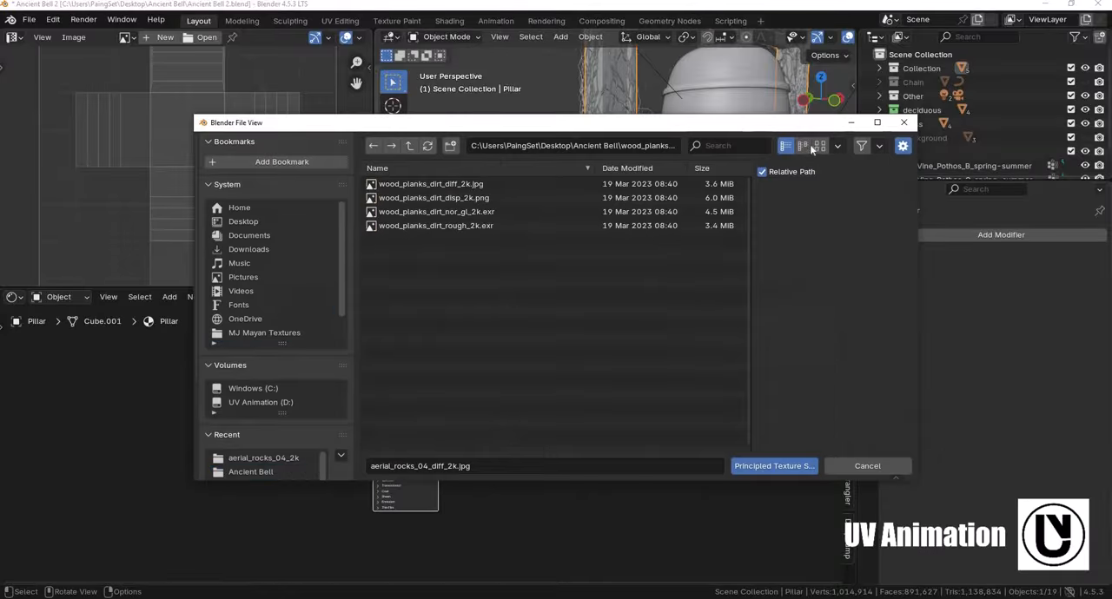
{"action": "left_click", "coordinate": [818, 146]}
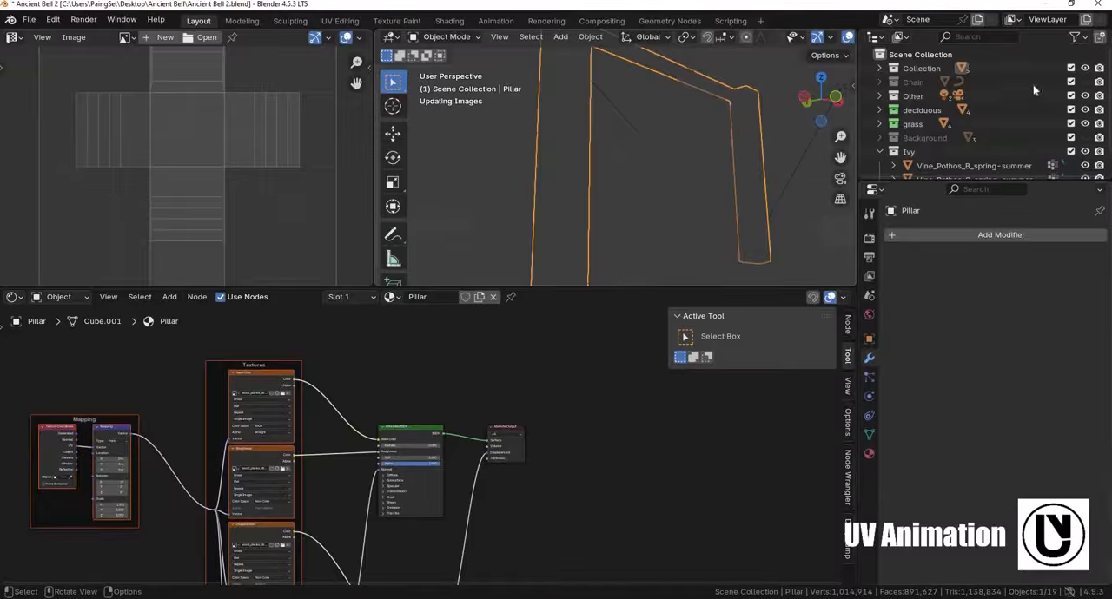
- Expand Collection and hide the Ivy object in the viewport
{"action": "left_click", "coordinate": [879, 68]}
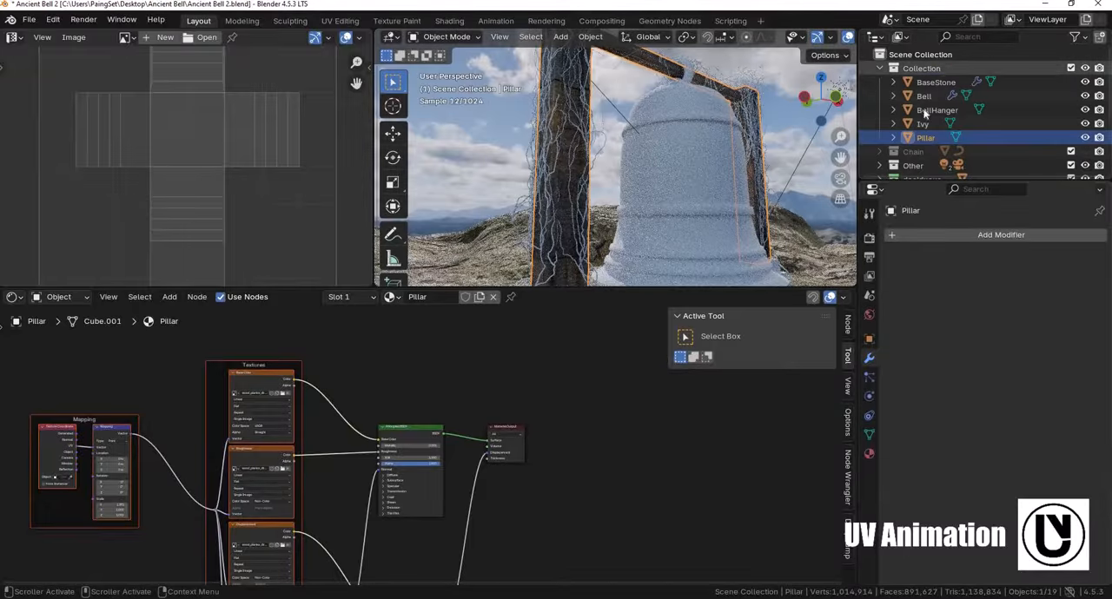
{"action": "left_click", "coordinate": [1084, 124]}
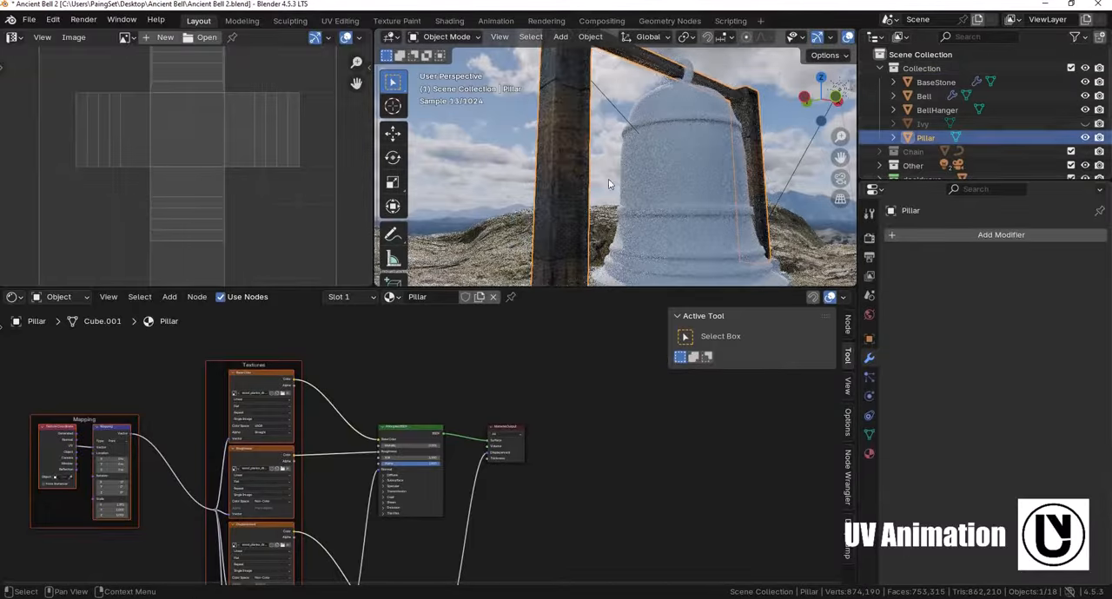
{"action": "scroll", "coordinate": [598, 162], "scroll_direction": "up", "scroll_amount": 2}
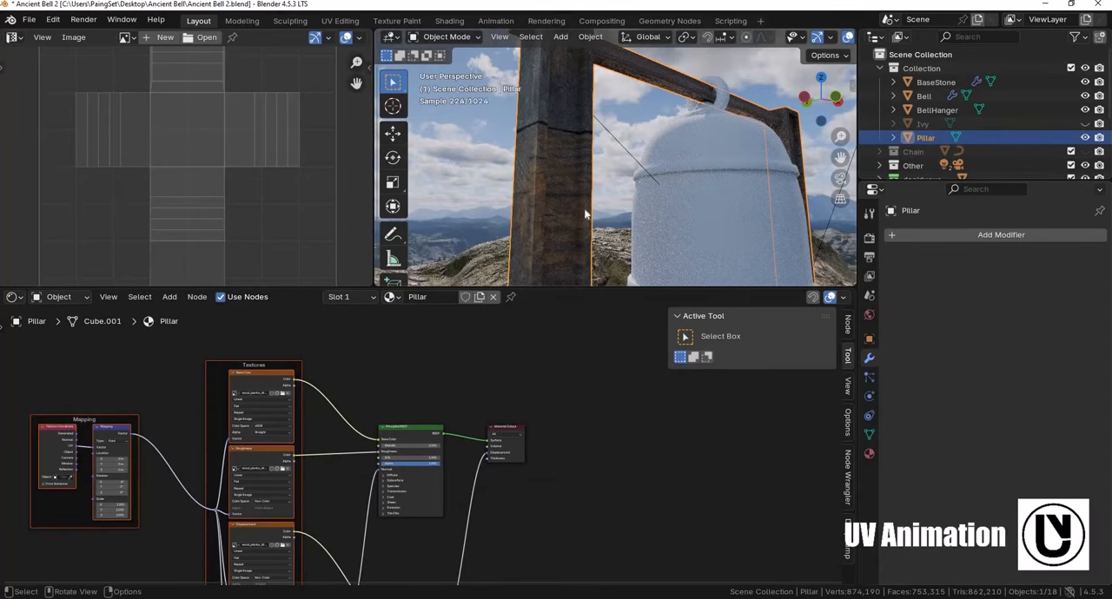
- Select the pillar's linked post geometry and rotate and move its UVs so the wood grain runs along the posts
{"action": "key", "text": "Tab"}
{"action": "left_click", "coordinate": [559, 145]}
{"action": "key", "text": "ctrl+l"}
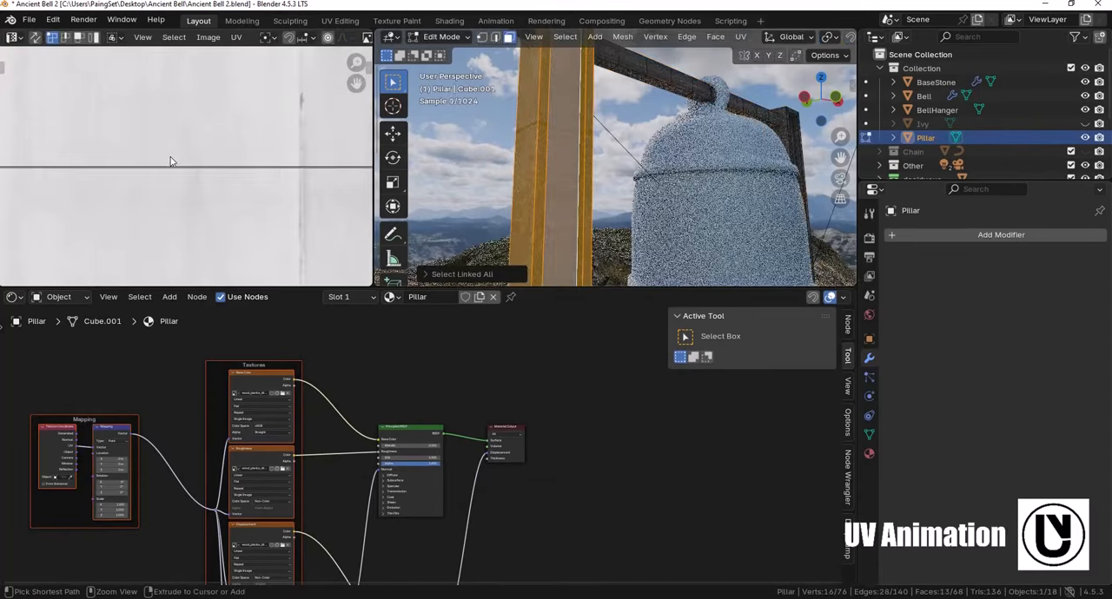
{"action": "scroll", "coordinate": [201, 177], "scroll_direction": "down", "scroll_amount": 4}
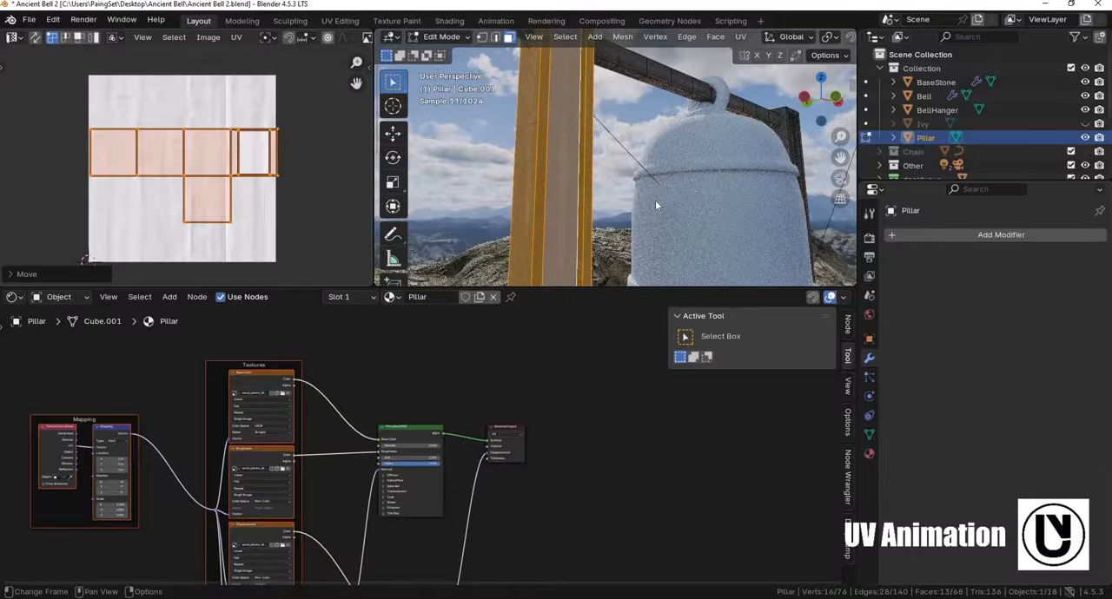
{"action": "middle_click_drag", "start_coordinate": [655, 202], "coordinate": [545, 170]}
{"action": "left_click", "coordinate": [544, 170]}
{"action": "key", "text": "ctrl+l"}
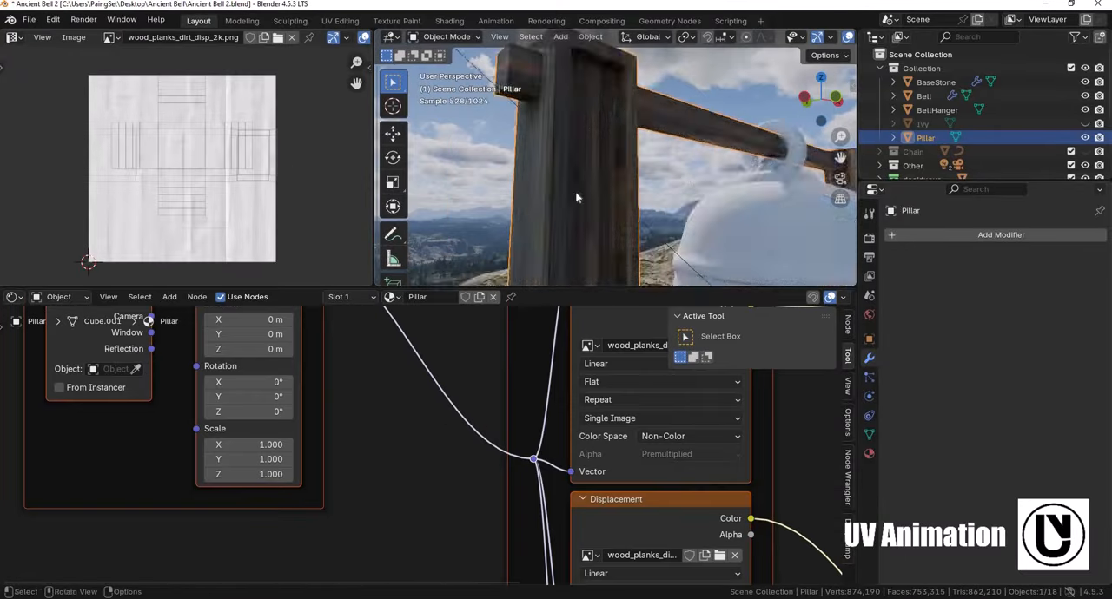
{"action": "middle_click_drag", "start_coordinate": [538, 148], "coordinate": [563, 134]}
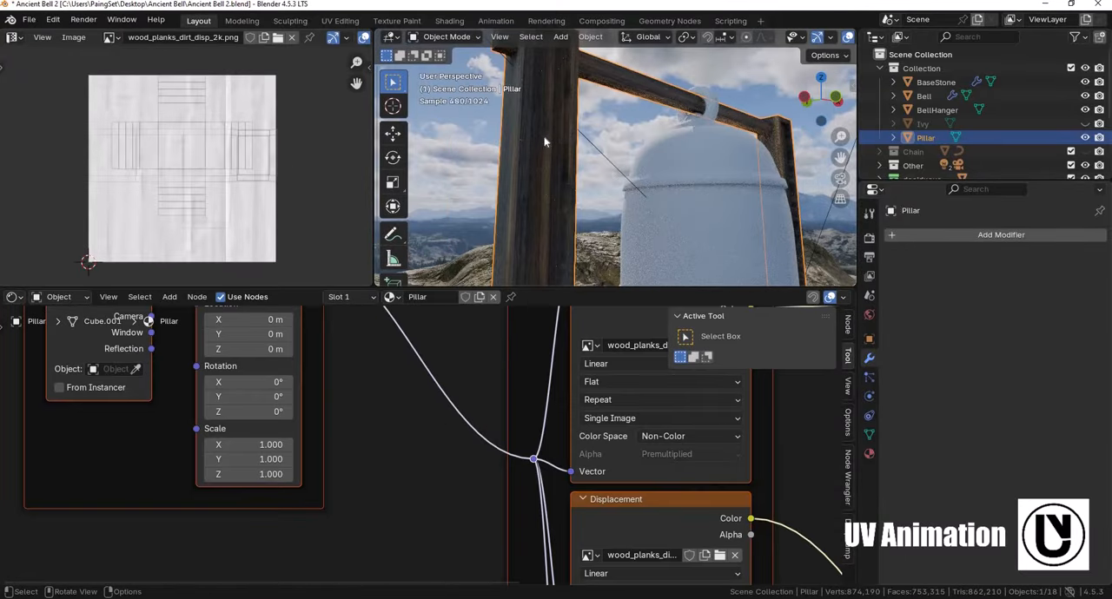
{"action": "key", "text": "Tab"}
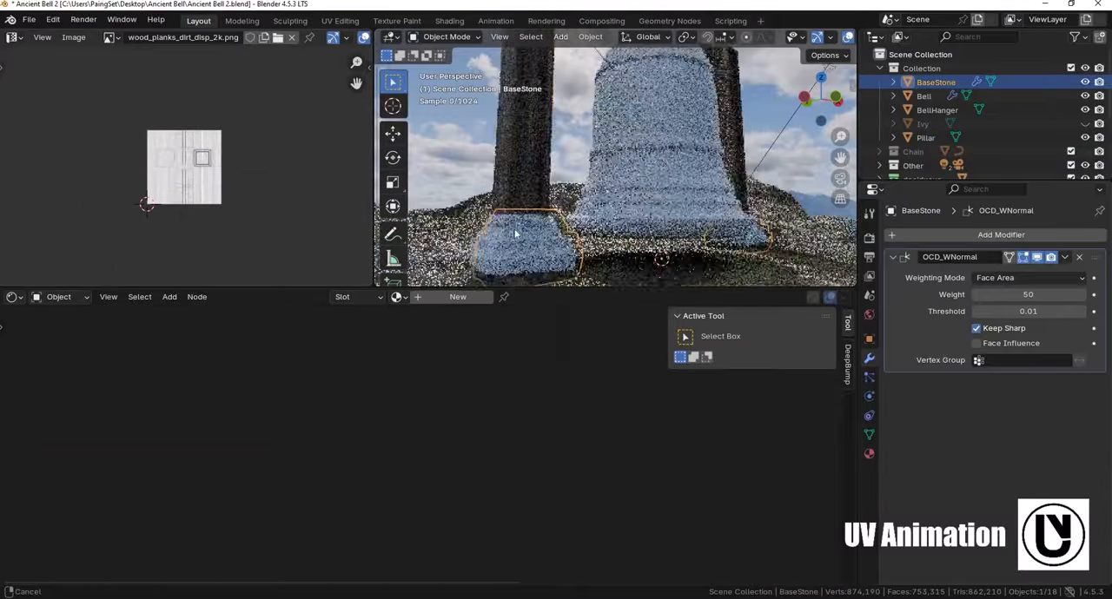
- Assign the Pillar material to the BaseStone object and unwrap all its faces with Smart UV Project
{"action": "middle_click_drag", "start_coordinate": [547, 130], "coordinate": [537, 141]}
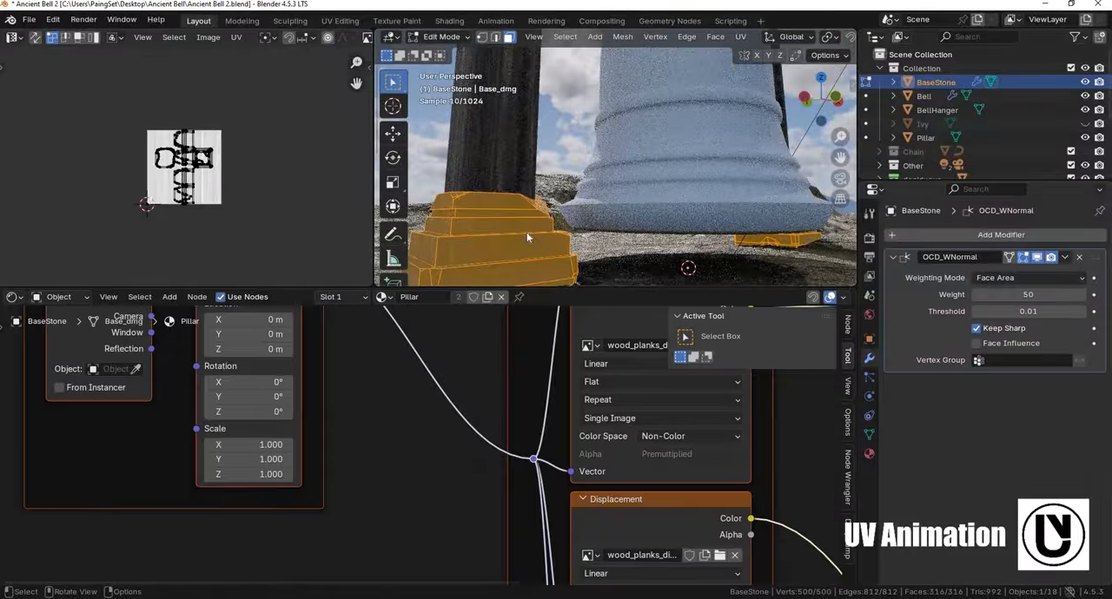
{"action": "key", "text": "u"}
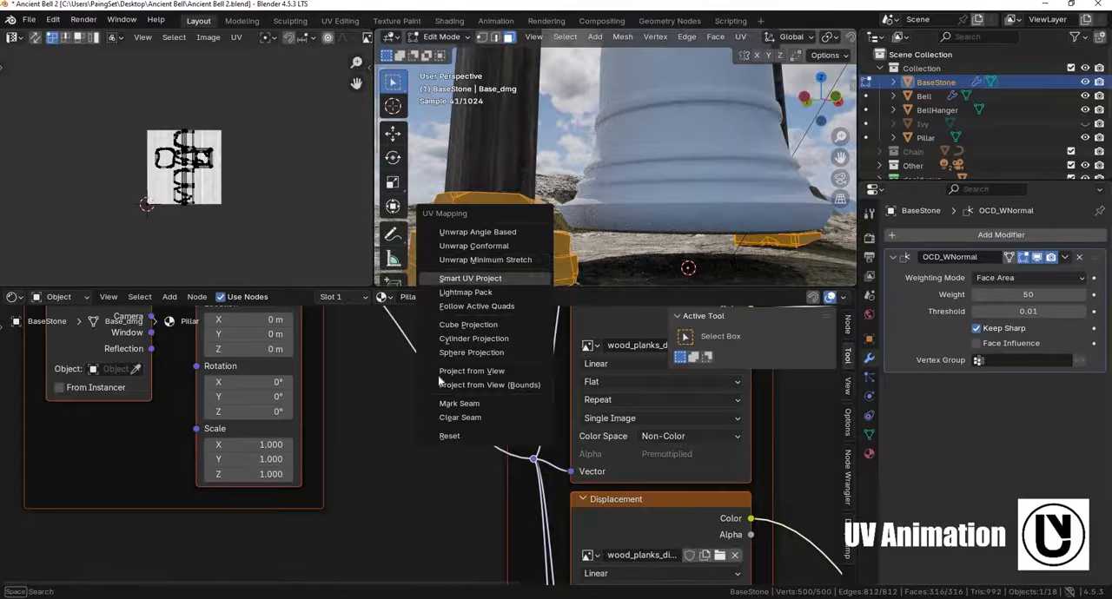
{"action": "left_click", "coordinate": [470, 278]}
{"action": "left_click", "coordinate": [424, 401]}
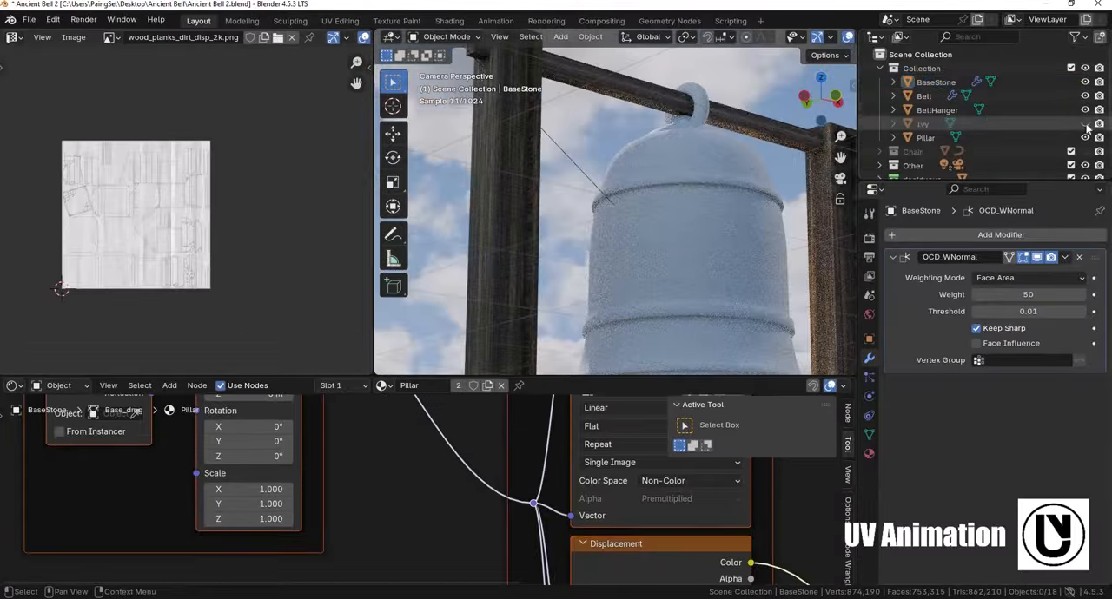
- Make the Ivy object visible again, select it and switch the viewport to solid shading
{"action": "left_click", "coordinate": [1085, 124]}
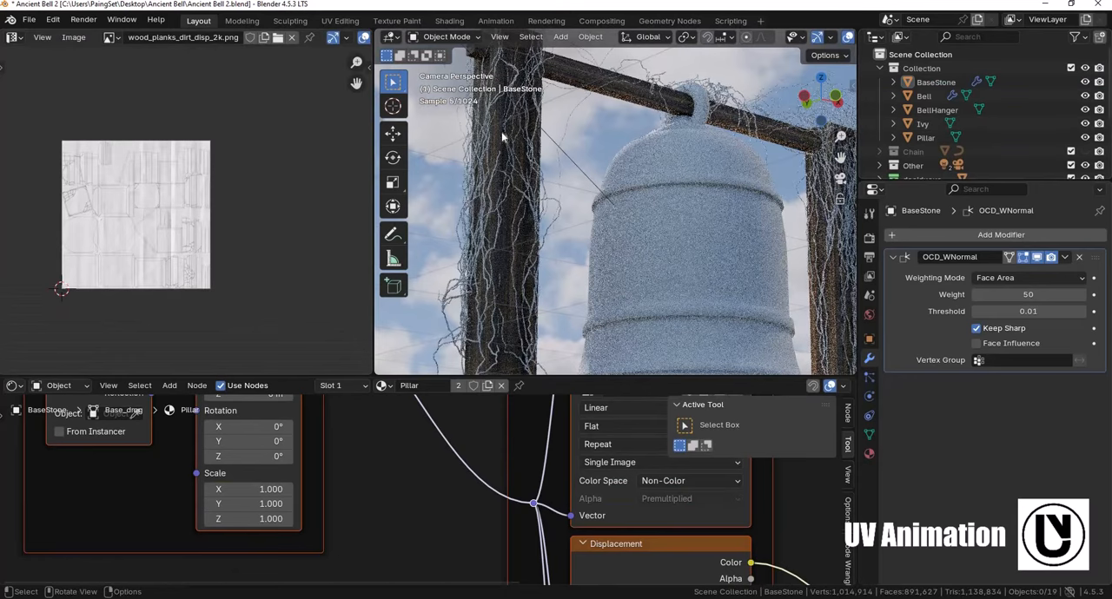
{"action": "left_click", "coordinate": [502, 136]}
{"action": "key", "text": "z"}
{"action": "left_click", "coordinate": [525, 137]}
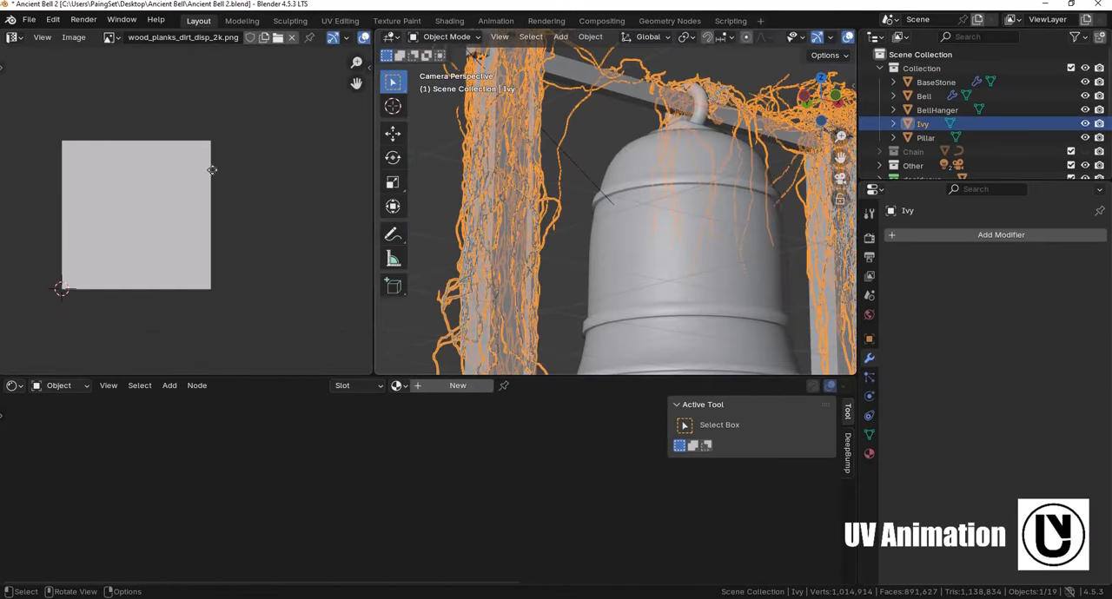
{"action": "middle_click_drag", "start_coordinate": [211, 169], "coordinate": [260, 172]}
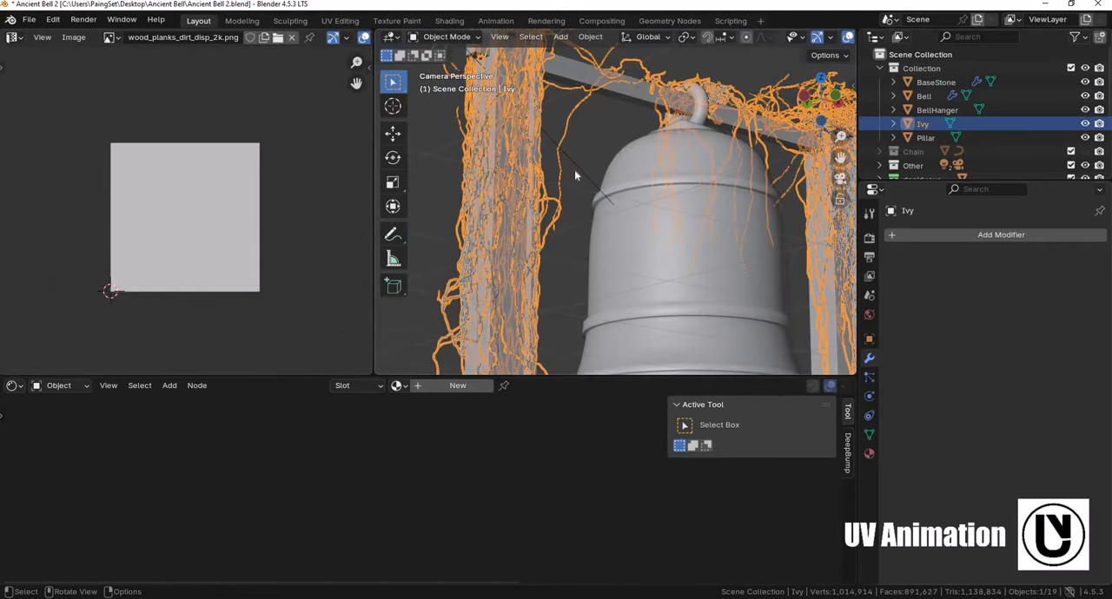
- Check the Ivy mesh's UV layout in Edit Mode and assign a new material named Ivy to the object
{"action": "key", "text": "Tab"}
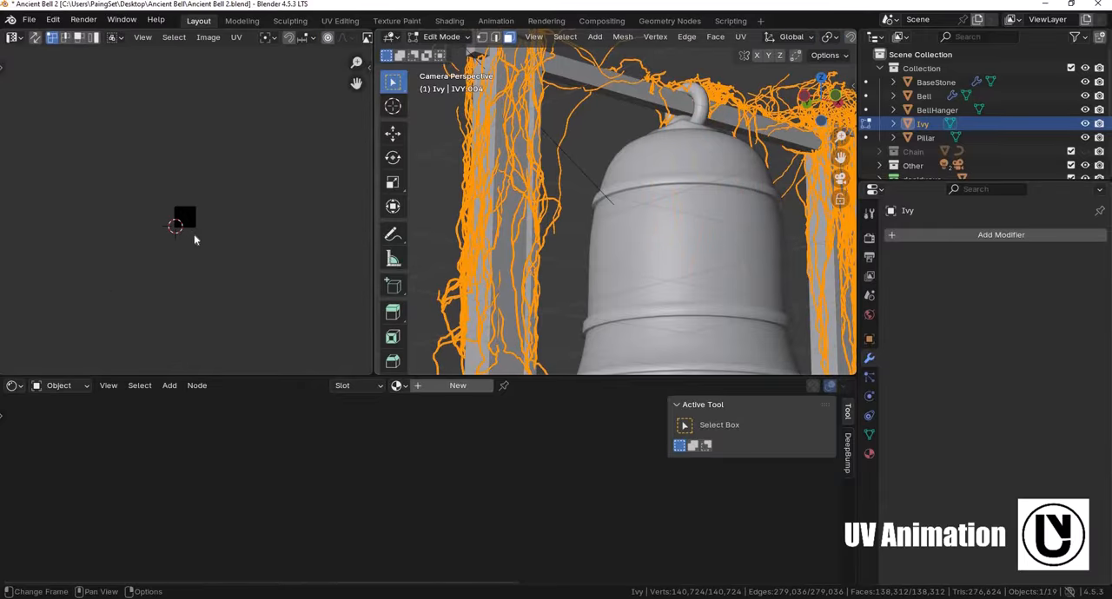
{"action": "scroll", "coordinate": [195, 240], "scroll_direction": "up", "scroll_amount": 10}
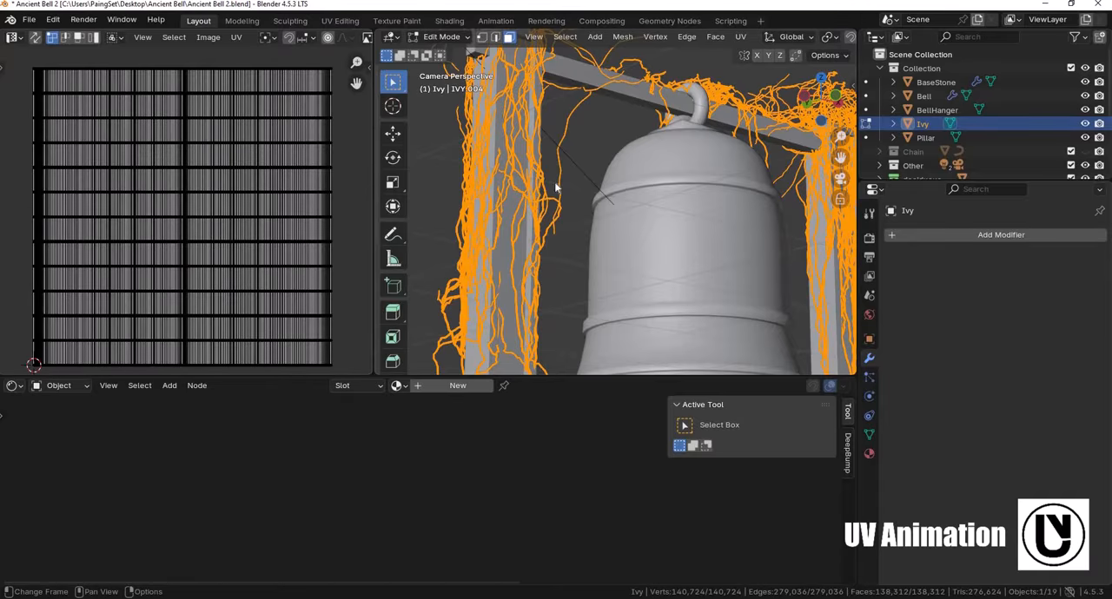
{"action": "key", "text": "Tab"}
{"action": "double_click", "coordinate": [442, 388]}
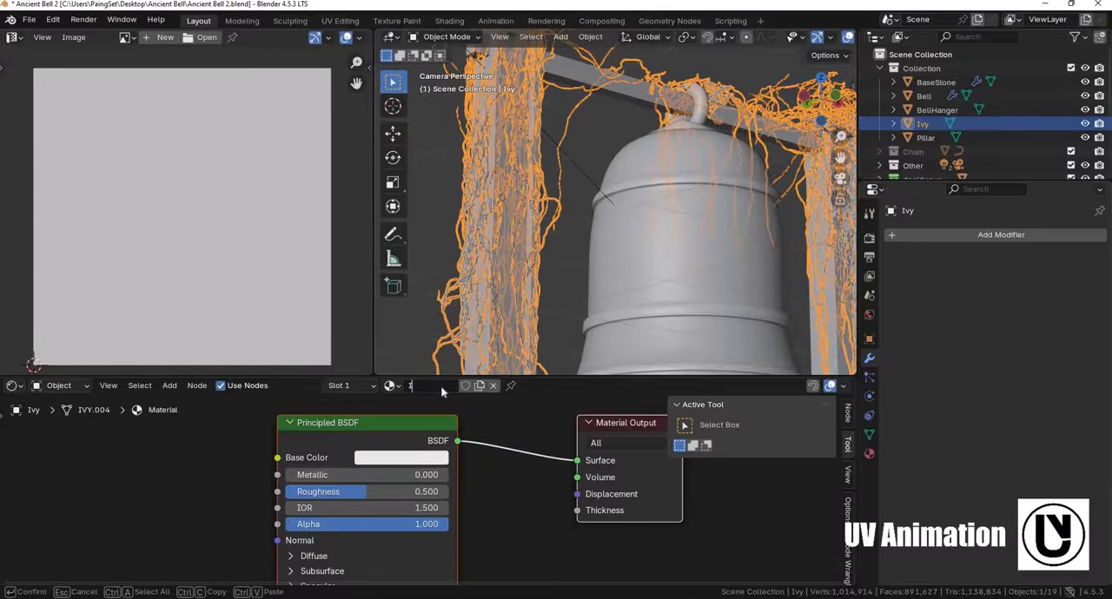
{"action": "key", "text": "Return"}
- Load the texture maps from the bark_brown_02_2K folder into the Ivy material with Principled Texture Setup
{"action": "scroll", "coordinate": [374, 451], "scroll_direction": "down", "scroll_amount": 2}
{"action": "key", "text": "ctrl+shift+t"}
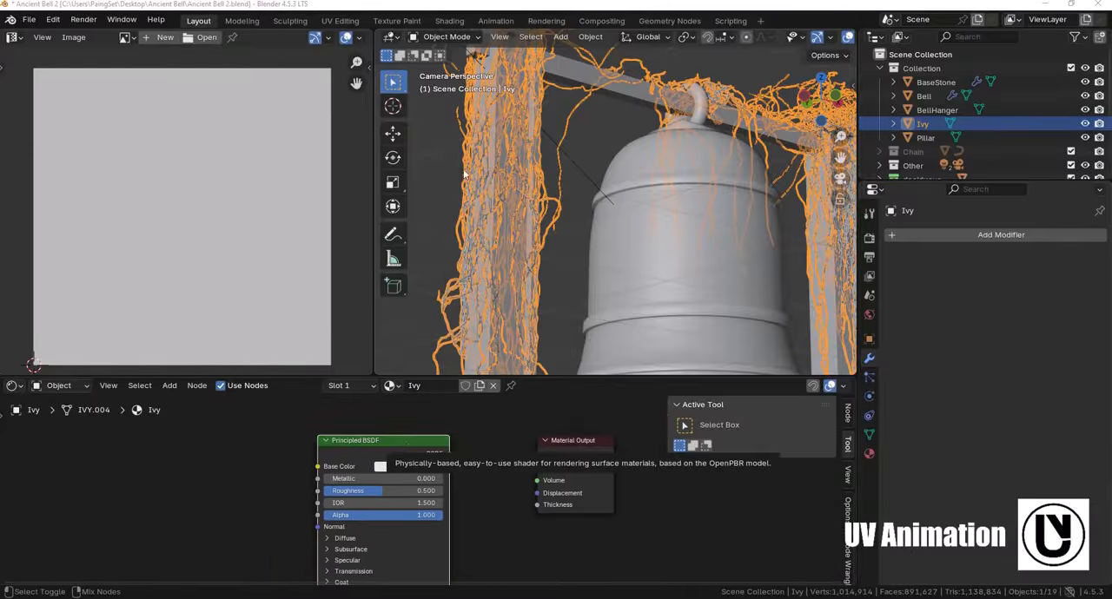
{"action": "left_click", "coordinate": [409, 145]}
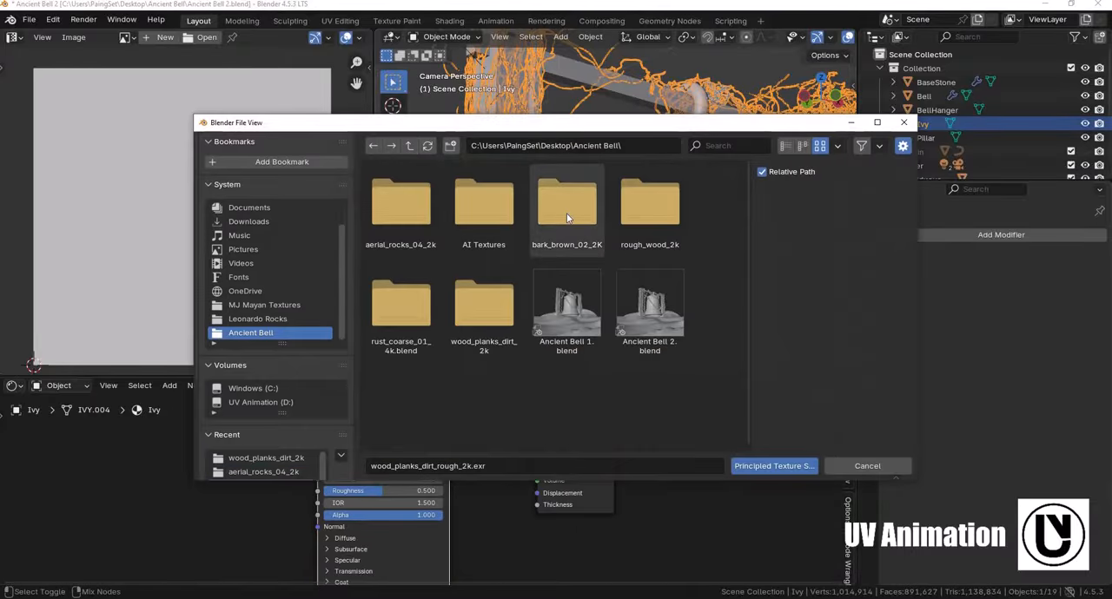
{"action": "double_click", "coordinate": [566, 204]}
{"action": "left_click_drag", "start_coordinate": [376, 290], "coordinate": [643, 202]}
{"action": "left_click", "coordinate": [776, 466]}
- Examine the bark texture on the ivy stems up close in rendered shading and across the whole bell structure
{"action": "middle_click_drag", "start_coordinate": [610, 298], "coordinate": [608, 246]}
{"action": "scroll", "coordinate": [589, 259], "scroll_direction": "up", "scroll_amount": 3}
{"action": "scroll", "coordinate": [606, 247], "scroll_direction": "up", "scroll_amount": 5}
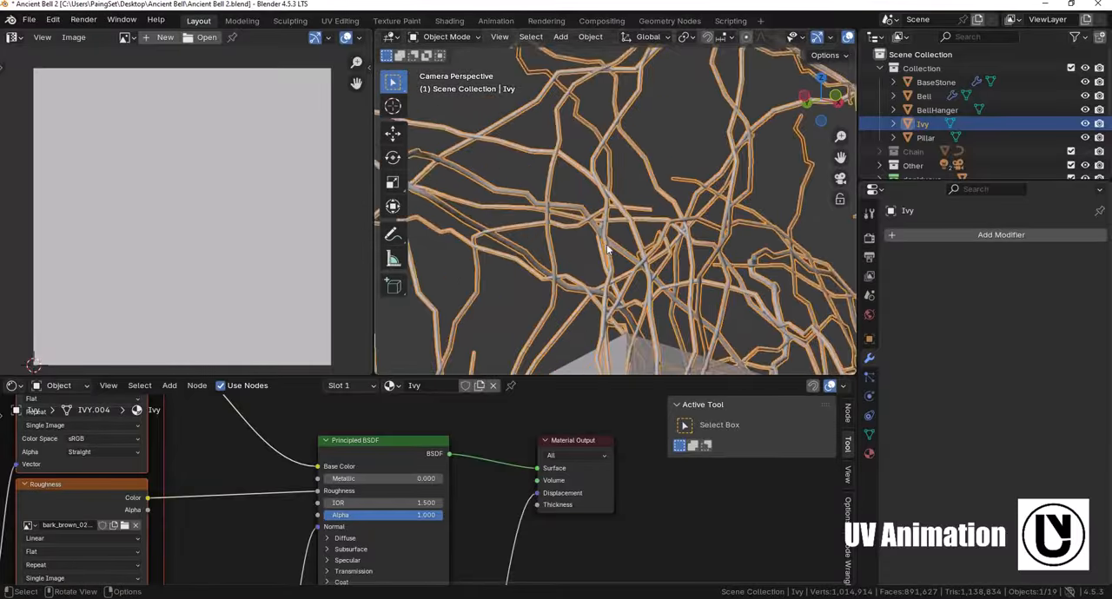
{"action": "scroll", "coordinate": [606, 244], "scroll_direction": "down", "scroll_amount": 2}
{"action": "middle_click_drag", "start_coordinate": [242, 477], "coordinate": [421, 475]}
{"action": "scroll", "coordinate": [626, 229], "scroll_direction": "down", "scroll_amount": 4}
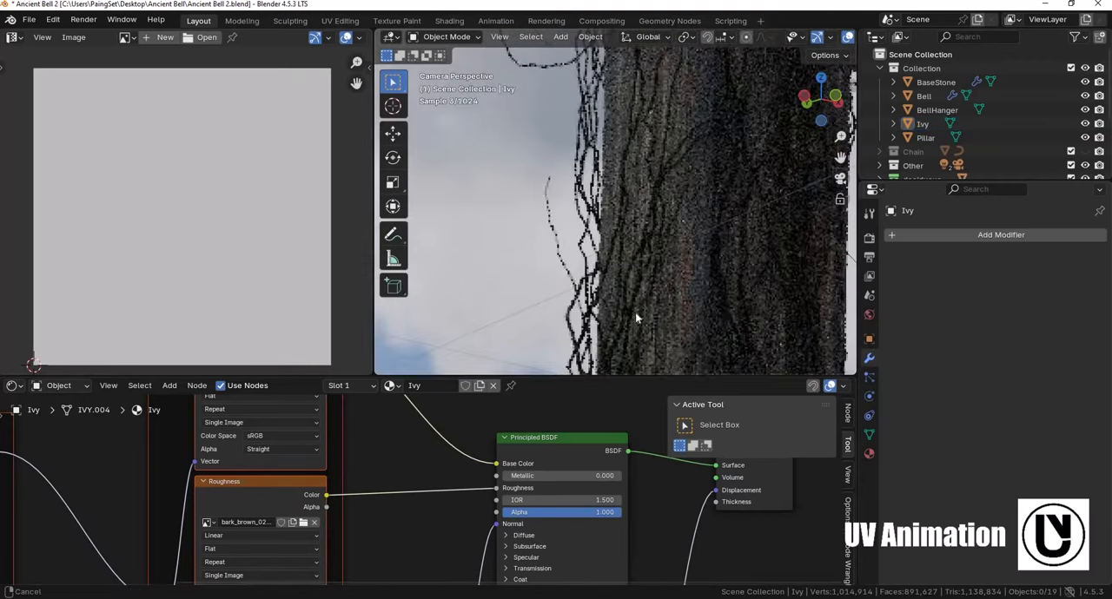
{"action": "scroll", "coordinate": [585, 335], "scroll_direction": "up", "scroll_amount": 4}
{"action": "scroll", "coordinate": [648, 238], "scroll_direction": "up", "scroll_amount": 4}
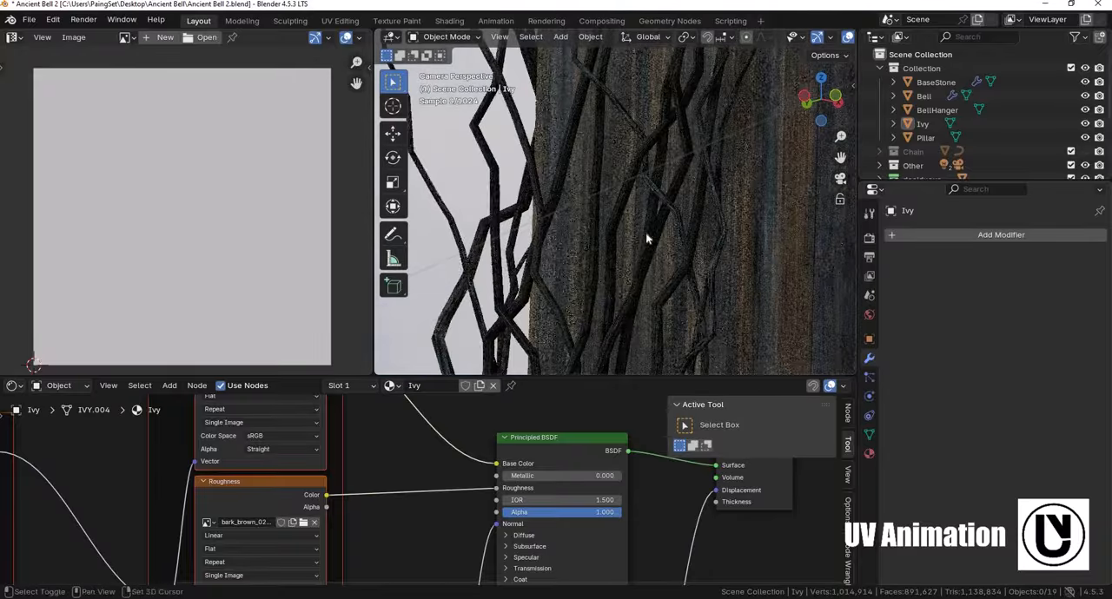
{"action": "middle_click_drag", "start_coordinate": [610, 307], "coordinate": [614, 270], "text": "shift"}
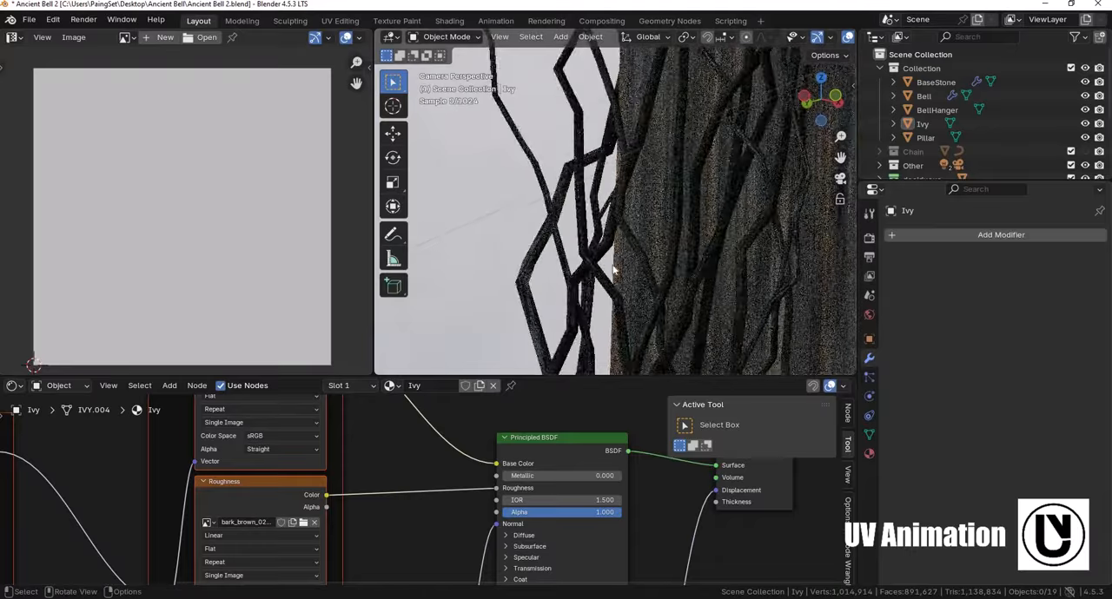
{"action": "scroll", "coordinate": [546, 271], "scroll_direction": "up", "scroll_amount": 3}
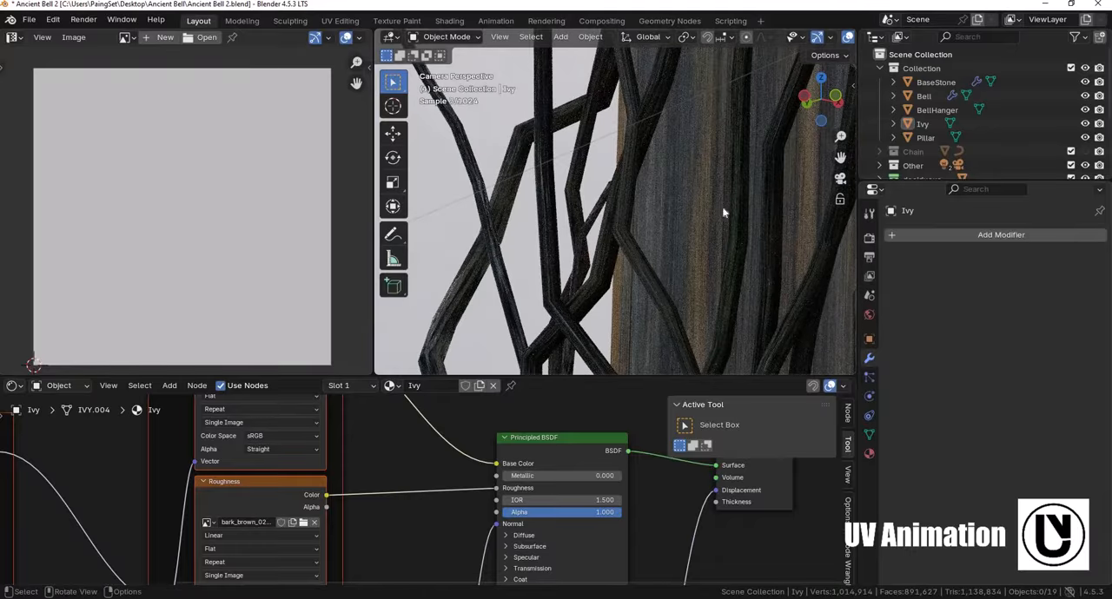
{"action": "scroll", "coordinate": [608, 276], "scroll_direction": "down", "scroll_amount": 10}
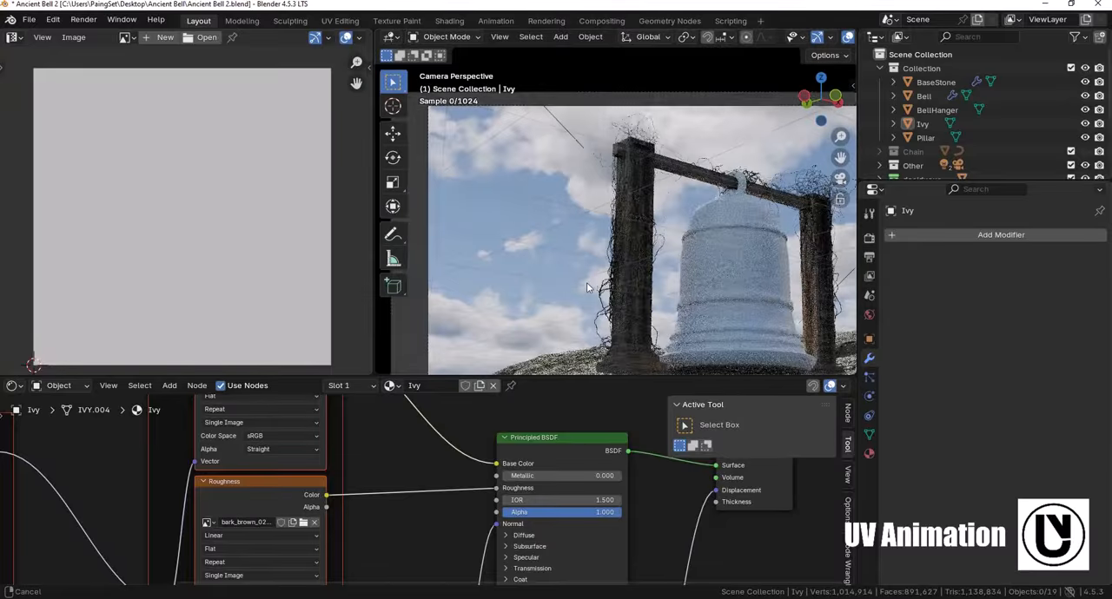
{"action": "scroll", "coordinate": [587, 283], "scroll_direction": "up", "scroll_amount": 2}
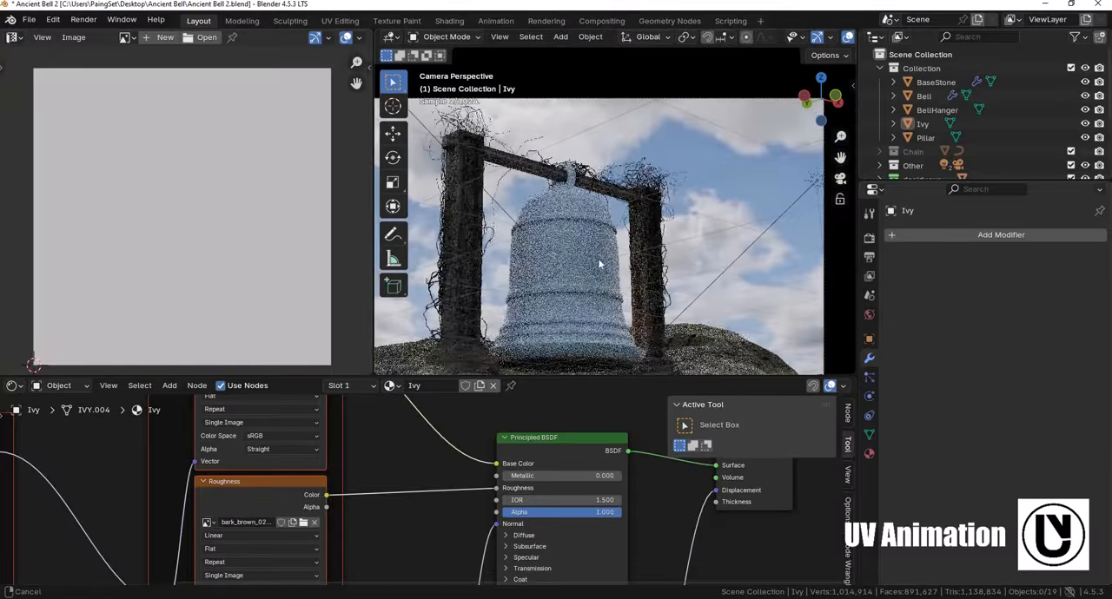
{"action": "scroll", "coordinate": [612, 248], "scroll_direction": "up", "scroll_amount": 4}
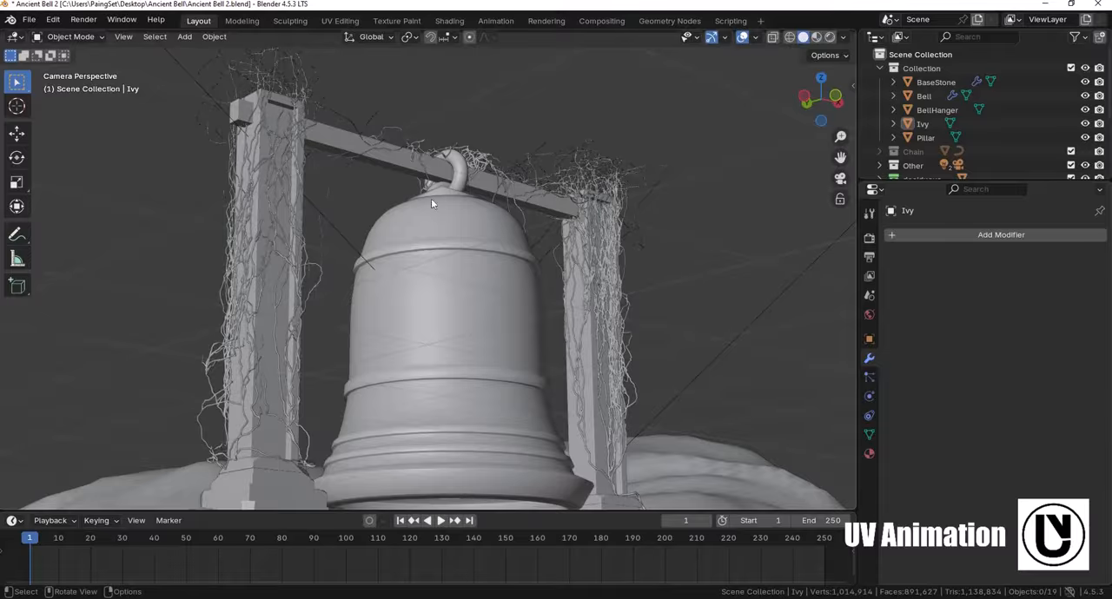
- Select the Ivy object and switch it to Weight Paint mode in front view
{"action": "left_click", "coordinate": [597, 217]}
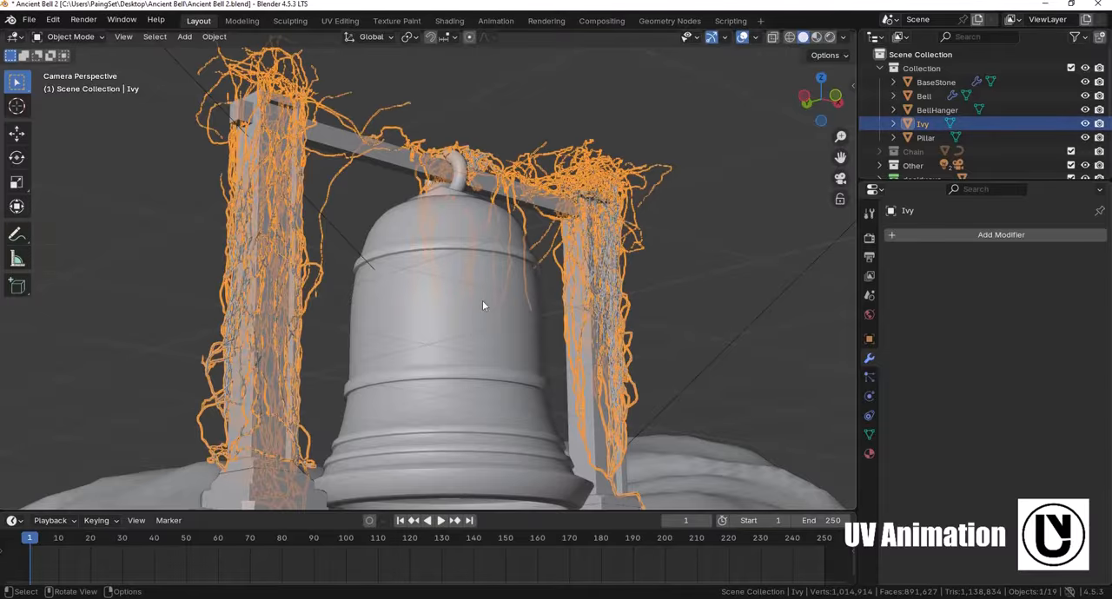
{"action": "key", "text": "KP_1"}
{"action": "scroll", "coordinate": [535, 289], "scroll_direction": "up", "scroll_amount": 5}
{"action": "key", "text": "ctrl+Tab"}
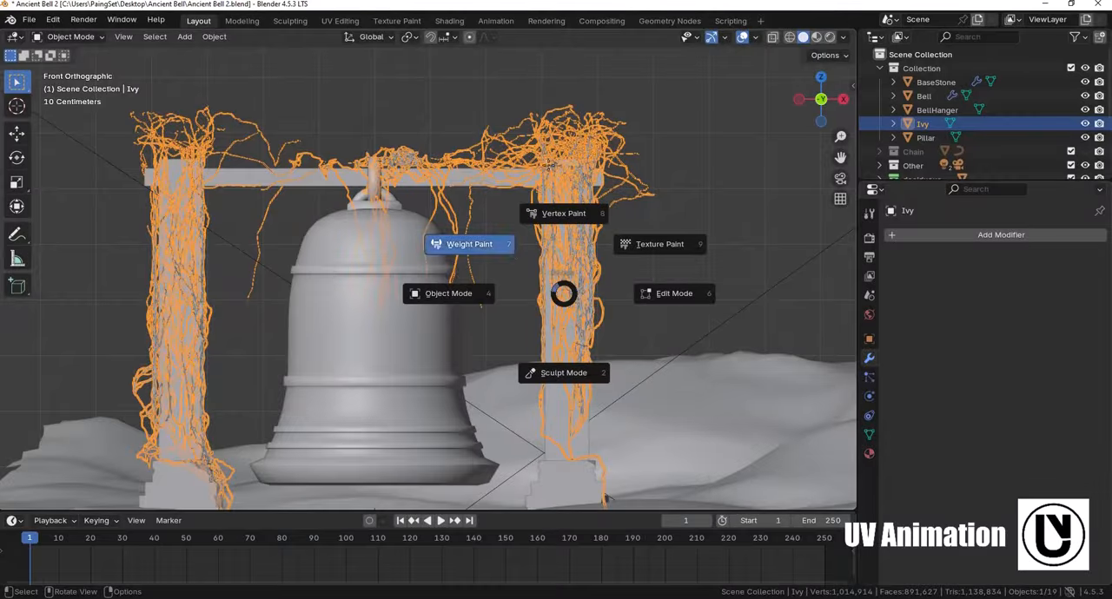
{"action": "left_click", "coordinate": [469, 244]}
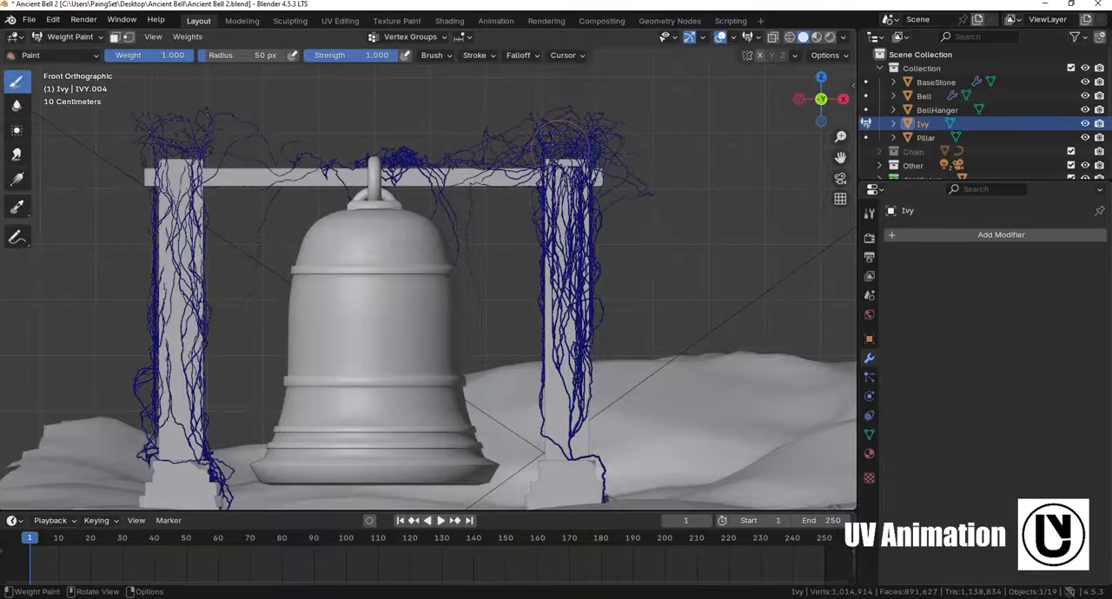
- Paint weight 1.000 on the ivy above the bell hanger and along the top and sides of the right pillar
{"action": "mouse_move", "coordinate": [565, 139]}
{"action": "left_mouse_down"}
{"action": "mouse_move", "coordinate": [415, 135]}
{"action": "mouse_move", "coordinate": [402, 157]}
{"action": "left_mouse_up"}
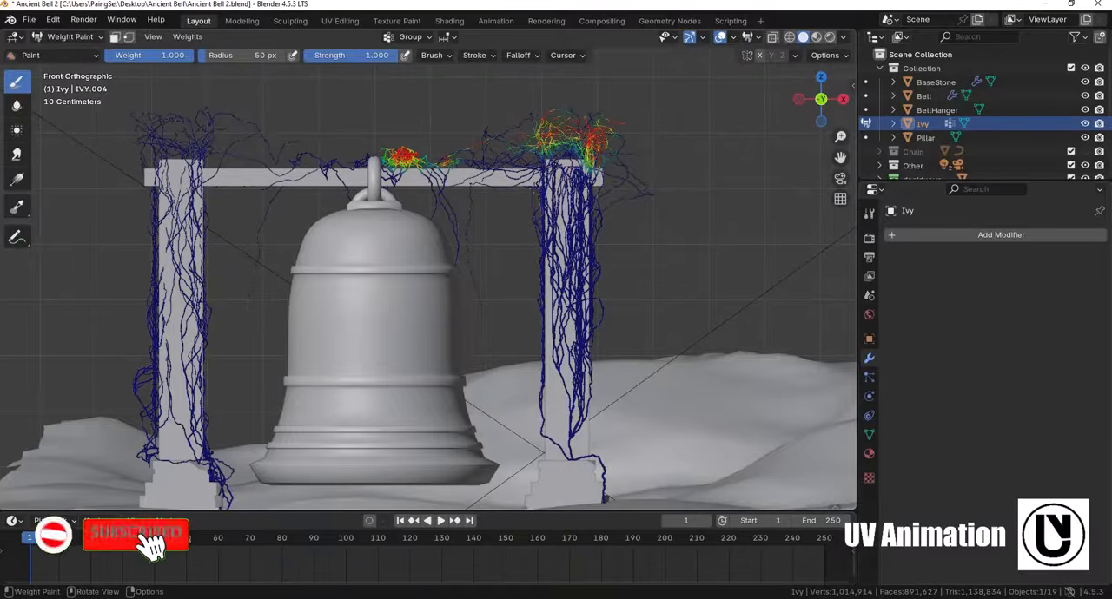
{"action": "left_click_drag", "start_coordinate": [525, 197], "coordinate": [541, 257]}
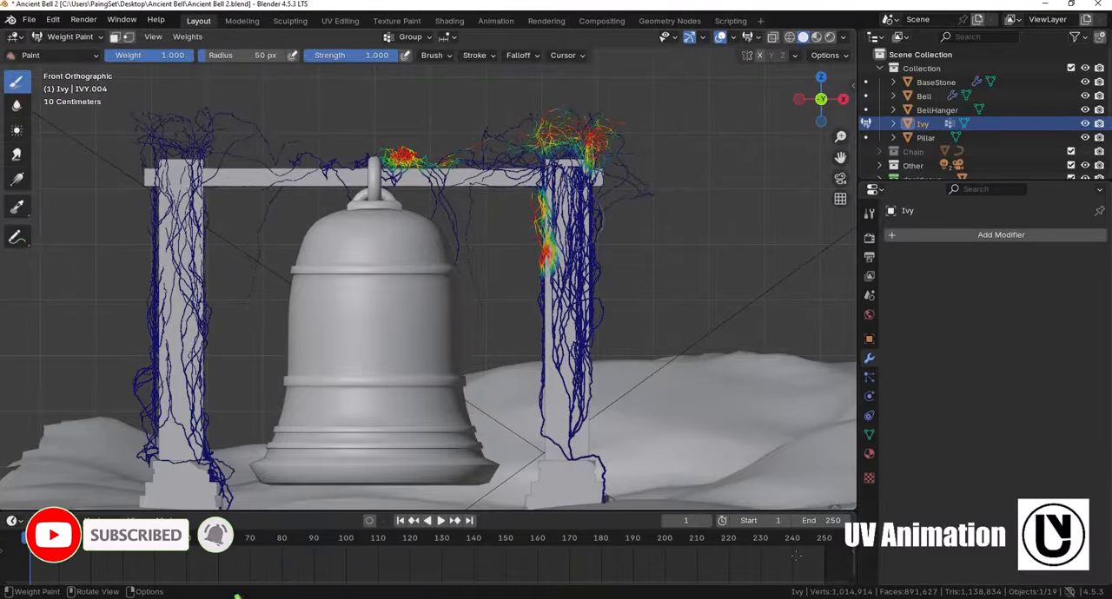
{"action": "left_click_drag", "start_coordinate": [580, 194], "coordinate": [584, 391]}
- Paint weight 1.000 in patches on the ivy of the left pillar, from its top down to the base stone
{"action": "middle_click_drag", "start_coordinate": [469, 260], "coordinate": [661, 269], "text": "shift"}
{"action": "left_click_drag", "start_coordinate": [395, 143], "coordinate": [352, 128]}
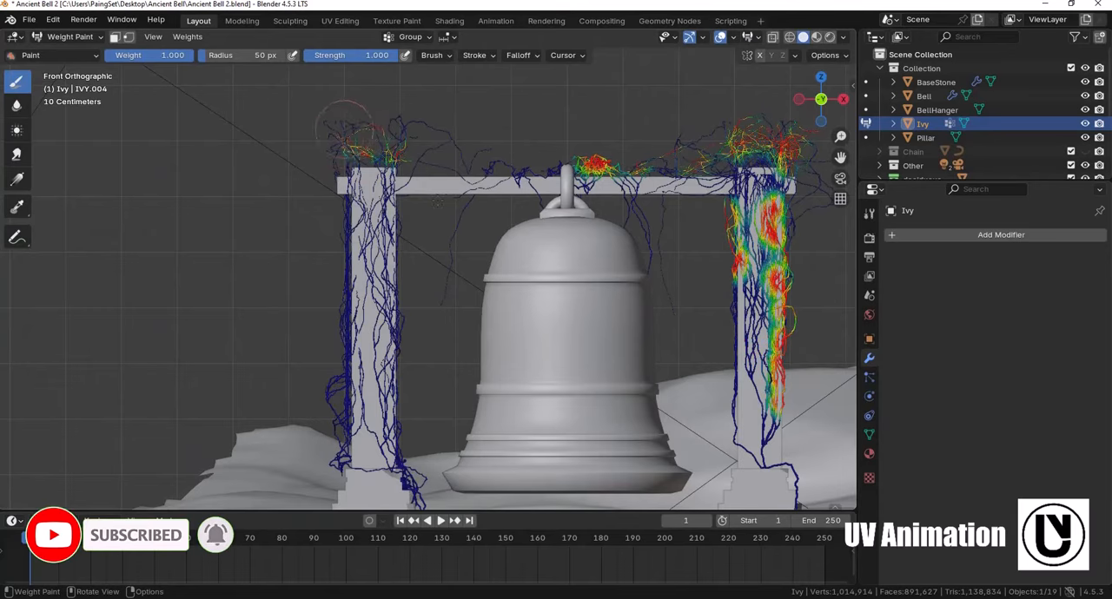
{"action": "middle_click_drag", "start_coordinate": [441, 271], "coordinate": [429, 197], "text": "shift"}
{"action": "mouse_move", "coordinate": [336, 146]}
{"action": "left_mouse_down"}
{"action": "mouse_move", "coordinate": [320, 204]}
{"action": "mouse_move", "coordinate": [335, 282]}
{"action": "left_mouse_up"}
{"action": "left_click_drag", "start_coordinate": [364, 145], "coordinate": [375, 227]}
{"action": "middle_click_drag", "start_coordinate": [365, 287], "coordinate": [374, 218], "text": "shift"}
{"action": "left_click_drag", "start_coordinate": [342, 227], "coordinate": [329, 241]}
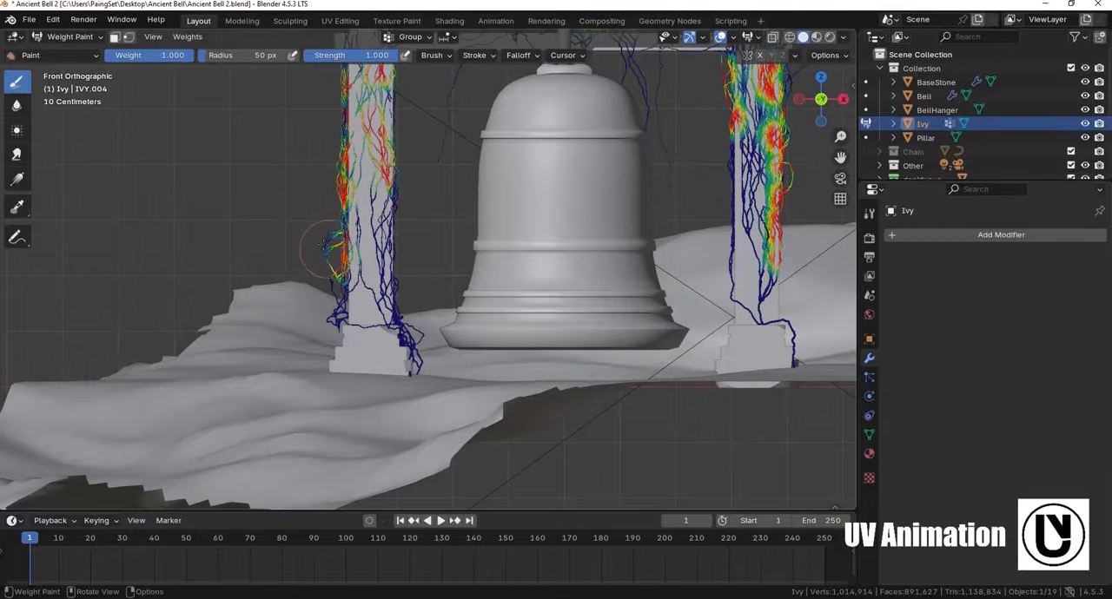
{"action": "left_click_drag", "start_coordinate": [402, 283], "coordinate": [403, 328]}
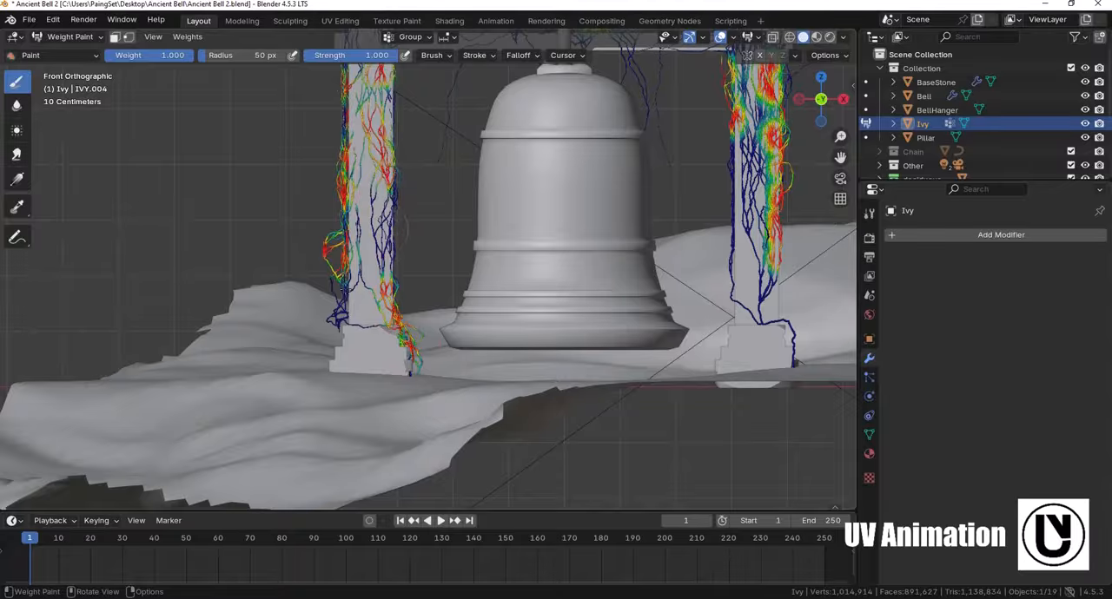
{"action": "middle_click_drag", "start_coordinate": [407, 167], "coordinate": [369, 331], "text": "shift"}
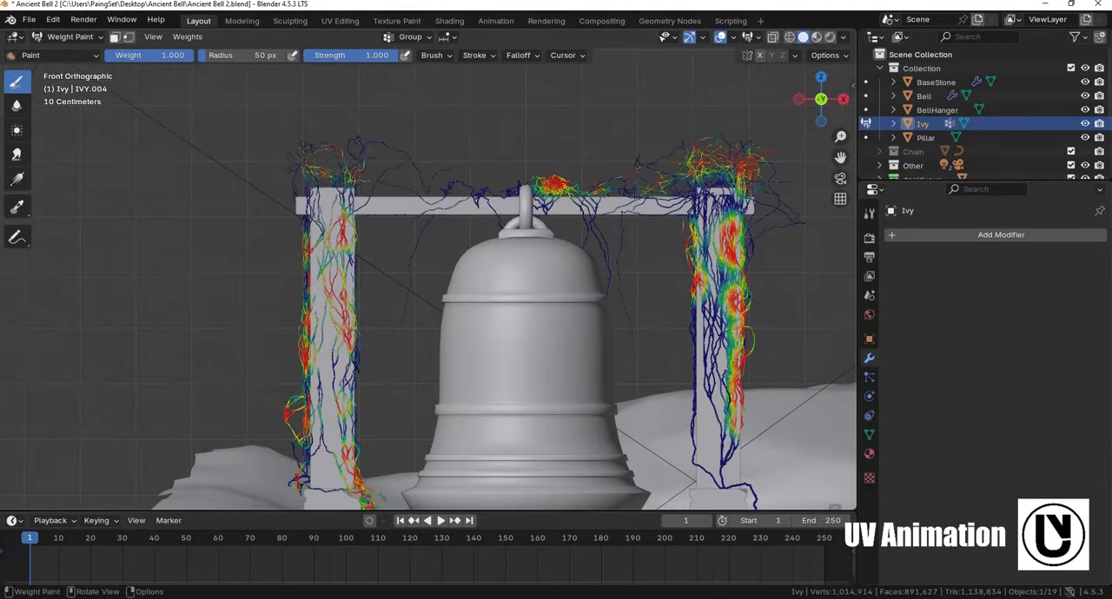
- Add more full-weight strokes to the ivy on the upper and middle part of the right pillar
{"action": "middle_click_drag", "start_coordinate": [782, 232], "coordinate": [615, 138], "text": "shift"}
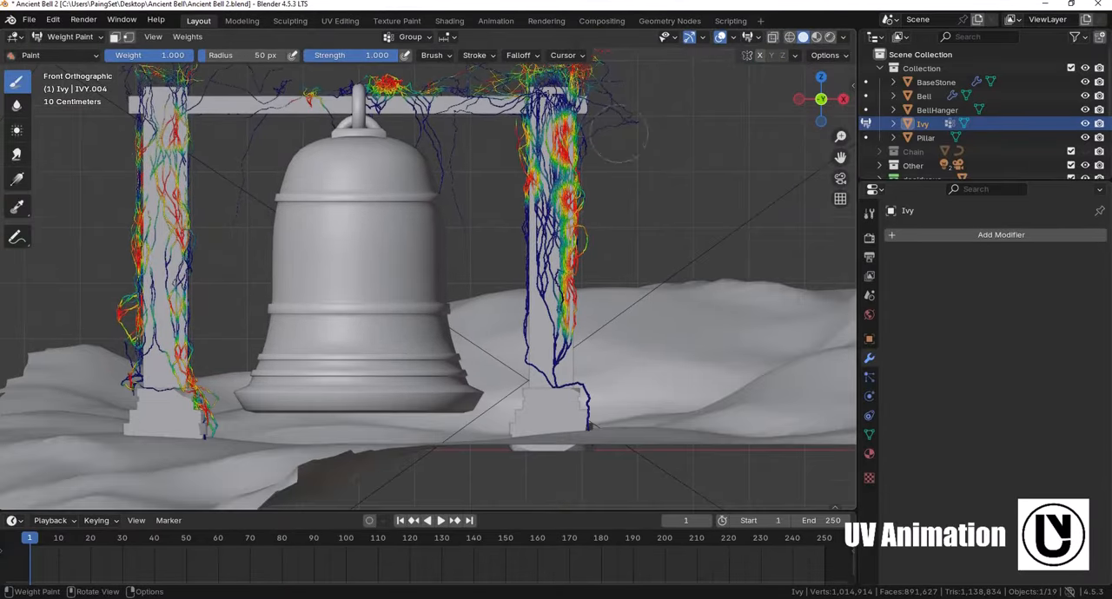
{"action": "left_click_drag", "start_coordinate": [555, 96], "coordinate": [560, 102]}
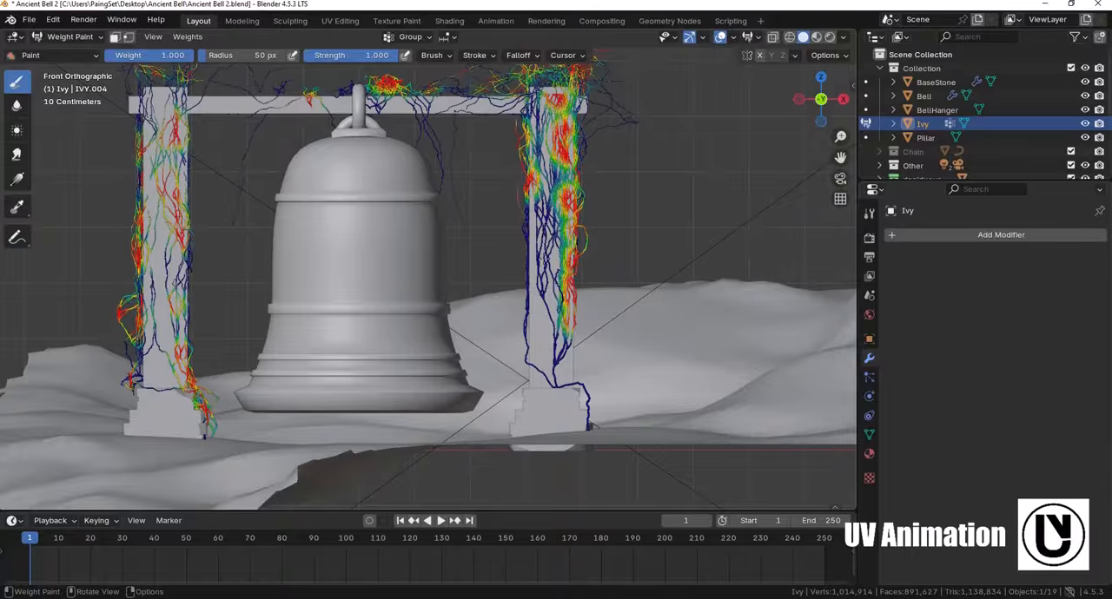
{"action": "left_click_drag", "start_coordinate": [553, 184], "coordinate": [535, 242]}
- Paint full weight on the ivy around the pillar top and along its side from the right side view
{"action": "key", "text": "KP_3"}
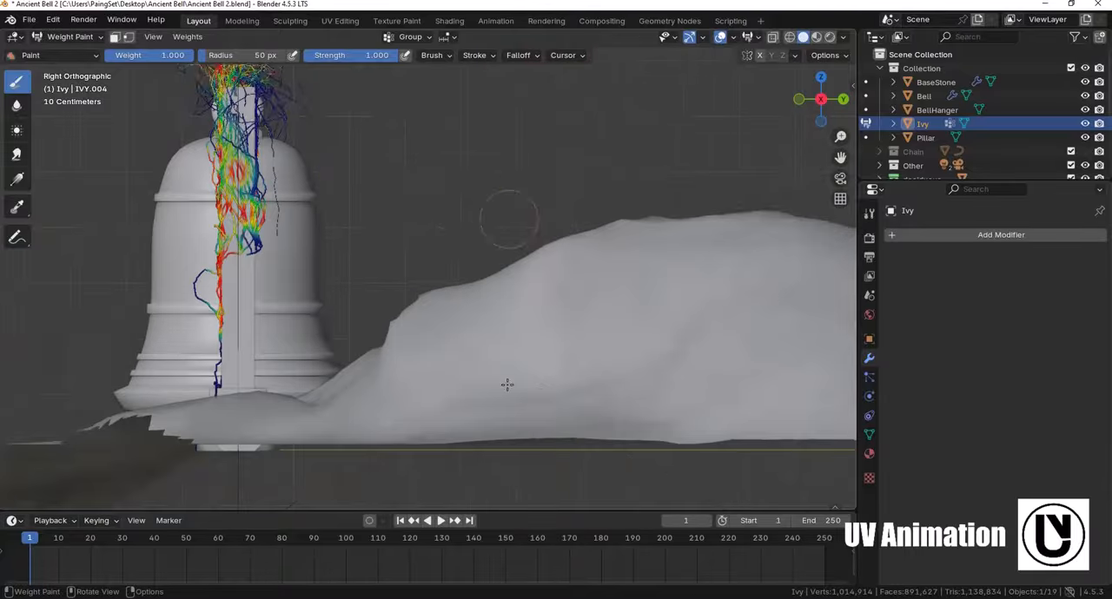
{"action": "scroll", "coordinate": [506, 382], "scroll_direction": "up", "scroll_amount": 2}
{"action": "middle_click_drag", "start_coordinate": [269, 165], "coordinate": [538, 360], "text": "shift"}
{"action": "scroll", "coordinate": [521, 304], "scroll_direction": "up", "scroll_amount": 2}
{"action": "mouse_move", "coordinate": [441, 146]}
{"action": "left_mouse_down"}
{"action": "mouse_move", "coordinate": [476, 170]}
{"action": "mouse_move", "coordinate": [492, 220]}
{"action": "mouse_move", "coordinate": [444, 223]}
{"action": "left_mouse_up"}
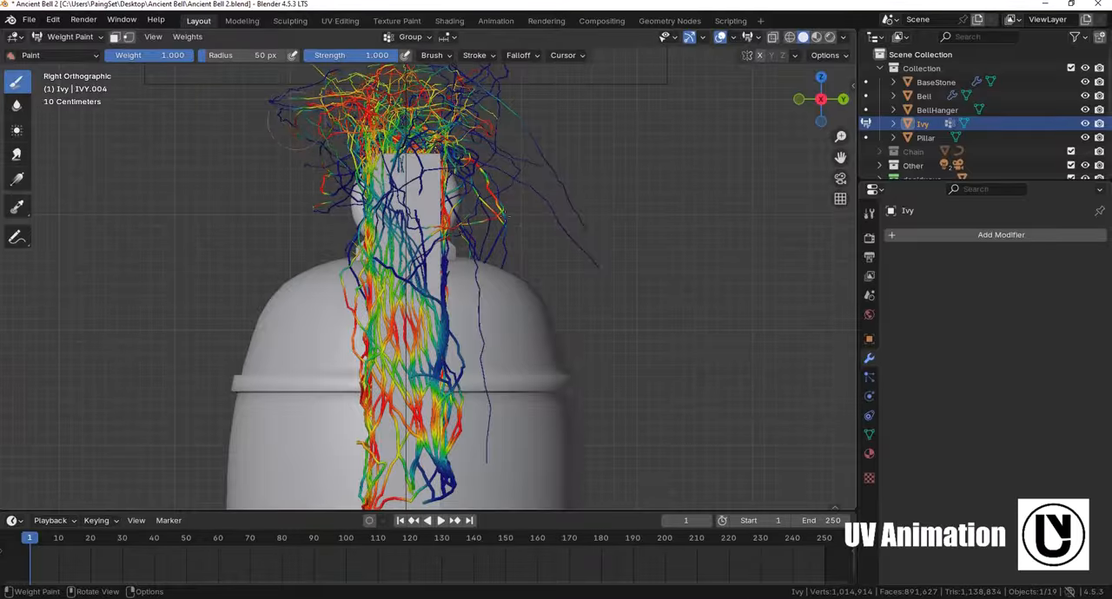
{"action": "middle_click_drag", "start_coordinate": [406, 175], "coordinate": [380, 261], "text": "shift"}
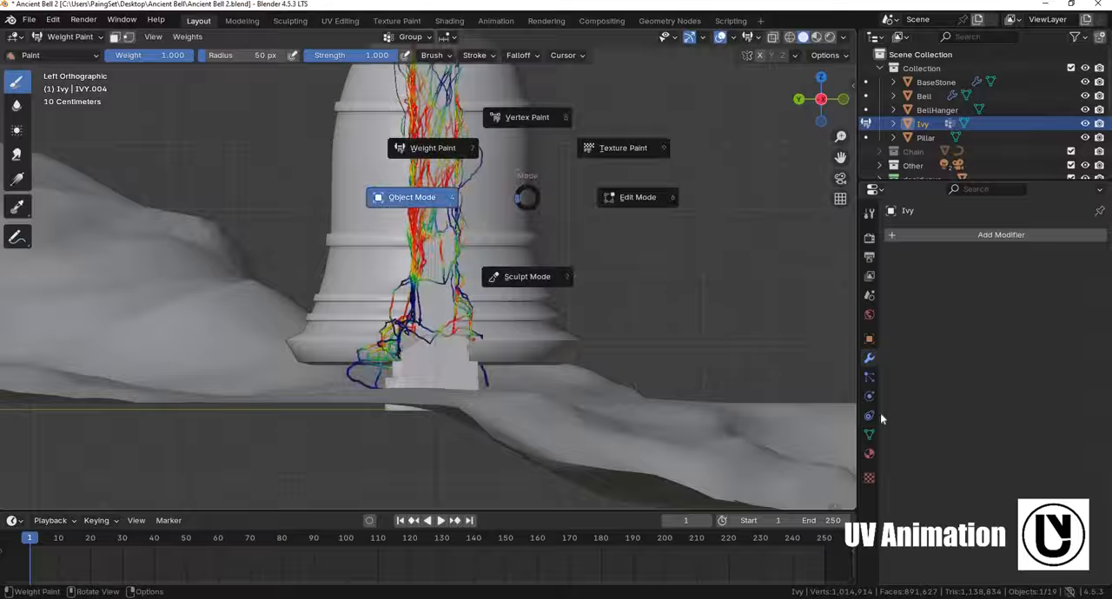
{"action": "left_click", "coordinate": [412, 198]}
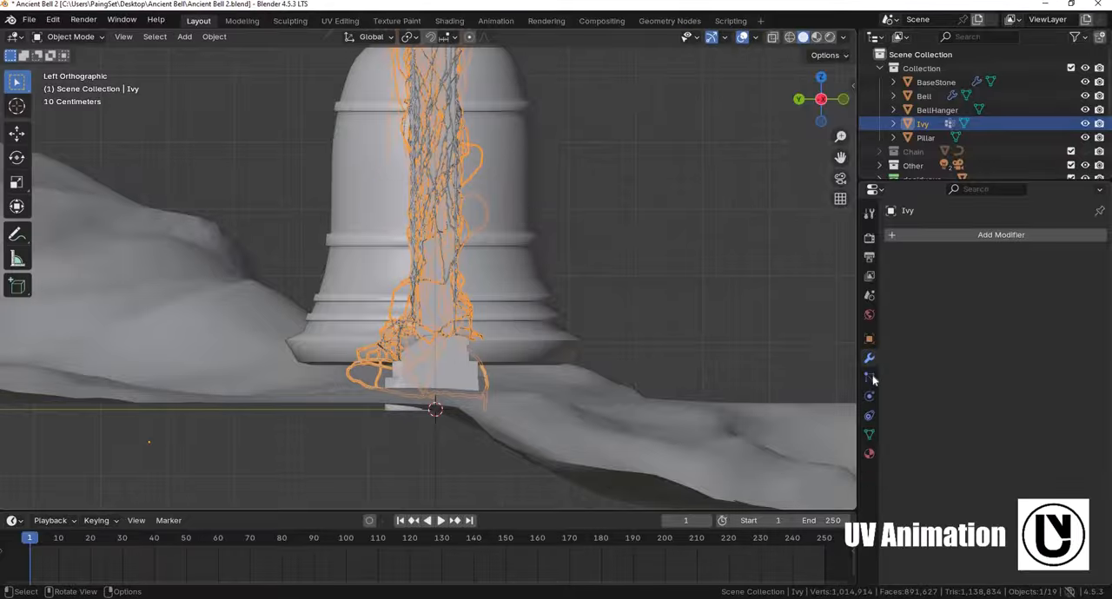
- Rename the painted vertex group of the Ivy object
{"action": "left_click", "coordinate": [869, 434]}
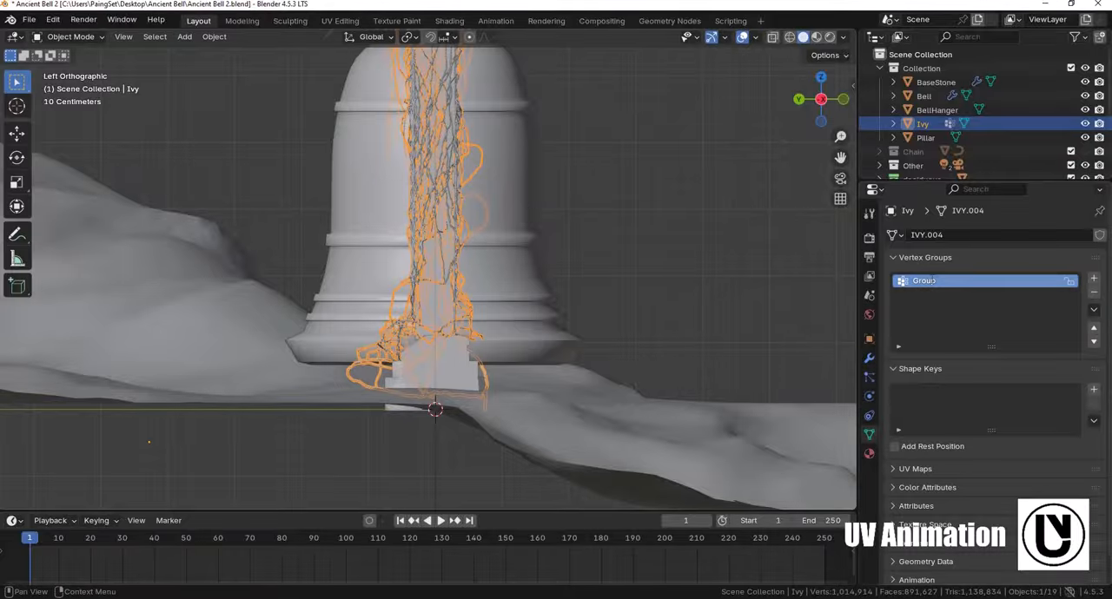
{"action": "double_click", "coordinate": [933, 281]}
{"action": "key", "text": "Return"}
- Examine the contents of the separate Ivy collection for the vine objects available for the particle system
{"action": "left_click", "coordinate": [868, 377]}
{"action": "middle_click_drag", "start_coordinate": [458, 300], "coordinate": [539, 174]}
{"action": "left_click_drag", "start_coordinate": [918, 182], "coordinate": [918, 272]}
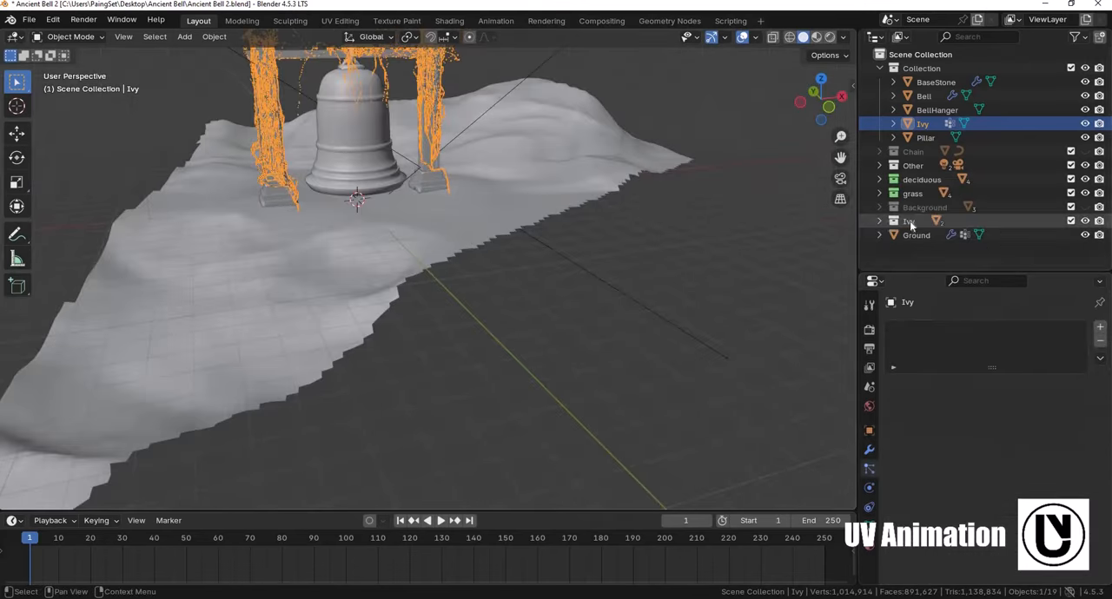
{"action": "left_click", "coordinate": [903, 222]}
{"action": "left_click", "coordinate": [879, 221]}
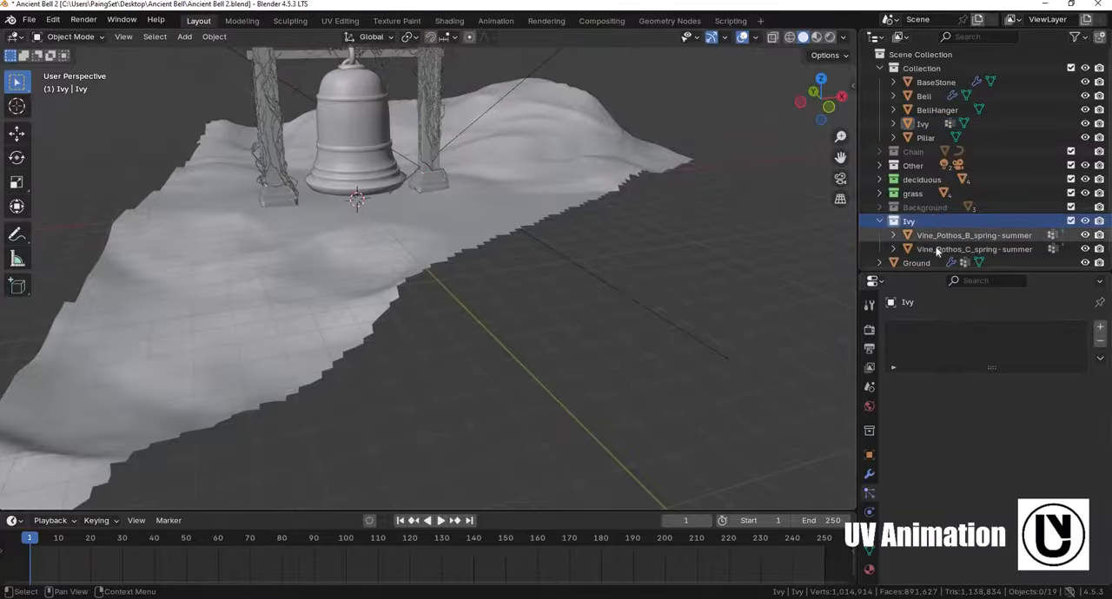
{"action": "left_click", "coordinate": [938, 237]}
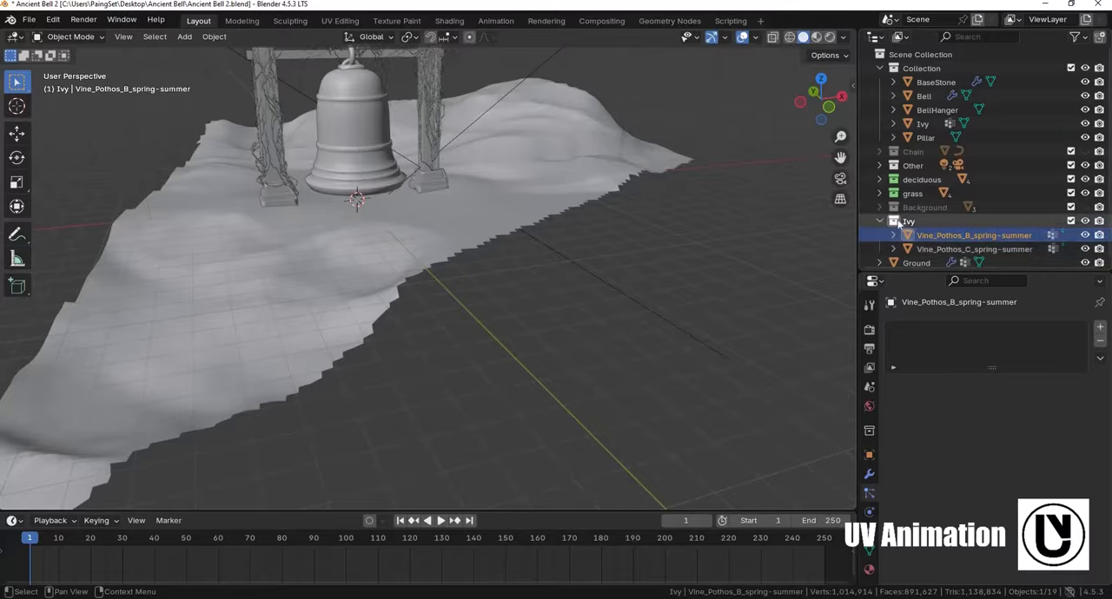
{"action": "left_click", "coordinate": [879, 221]}
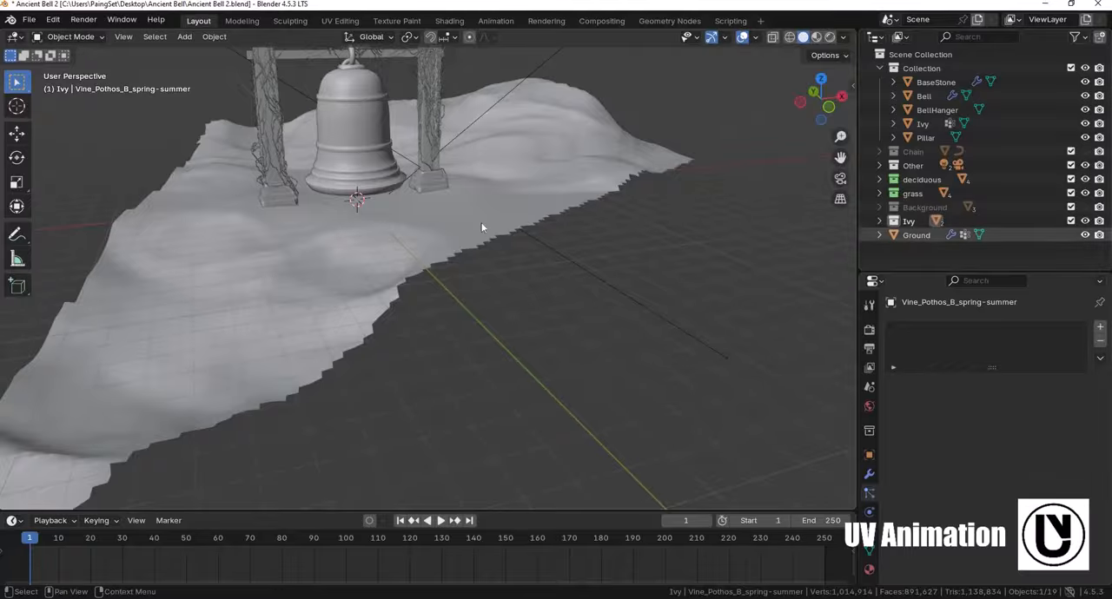
{"action": "key", "text": "KP_Decimal"}
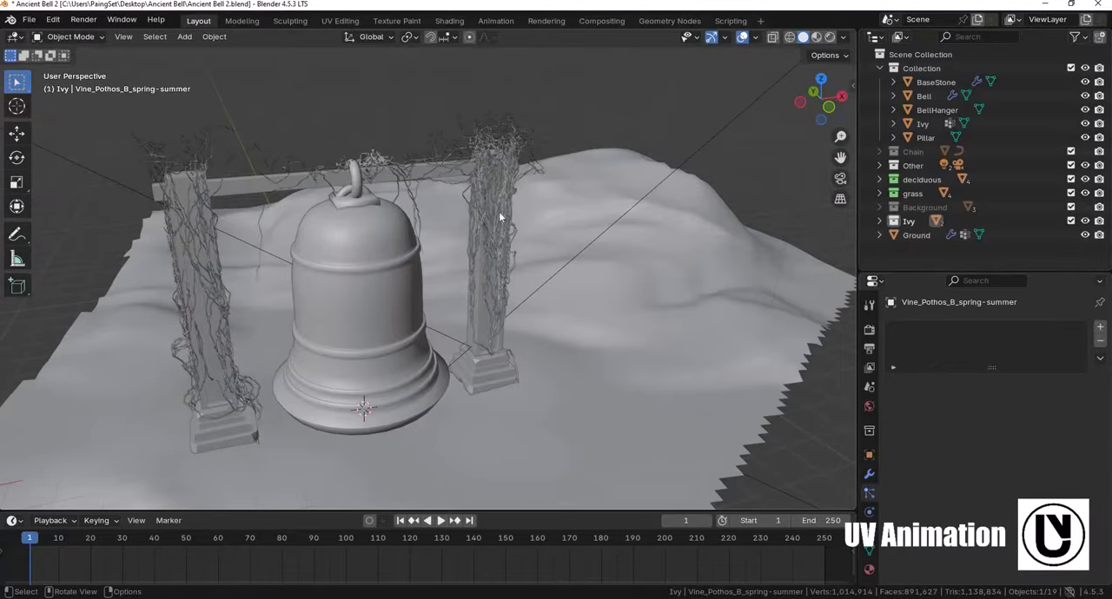
- Add a particle system to the Ivy object on the pillars and name its particle settings Ivy
{"action": "left_click", "coordinate": [540, 310]}
{"action": "middle_click_drag", "start_coordinate": [542, 310], "coordinate": [540, 280]}
{"action": "left_click", "coordinate": [1099, 327]}
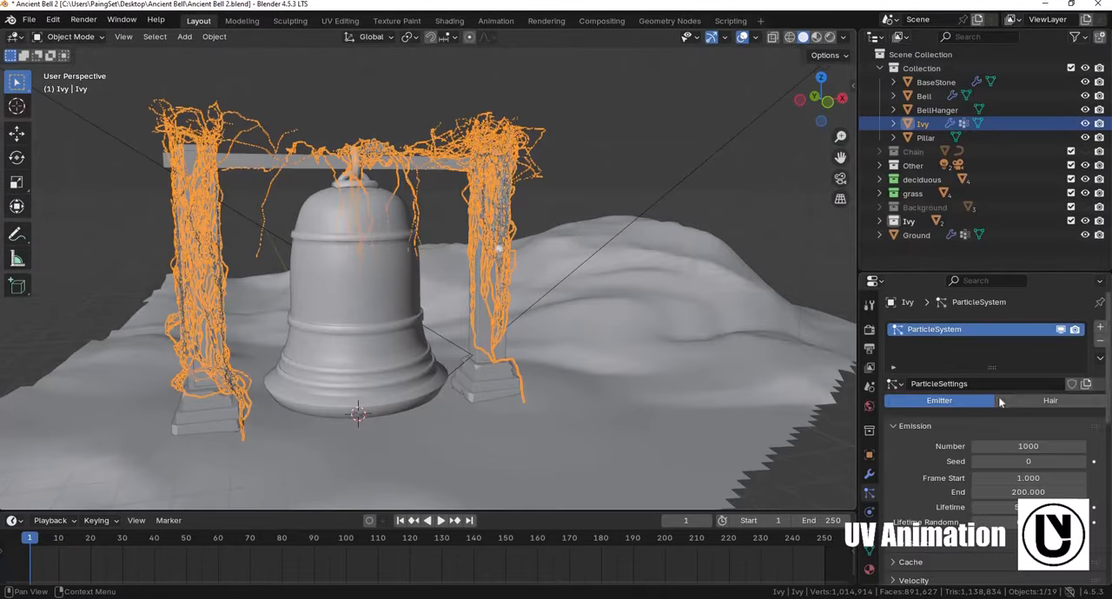
{"action": "type", "text": "Ivy"}
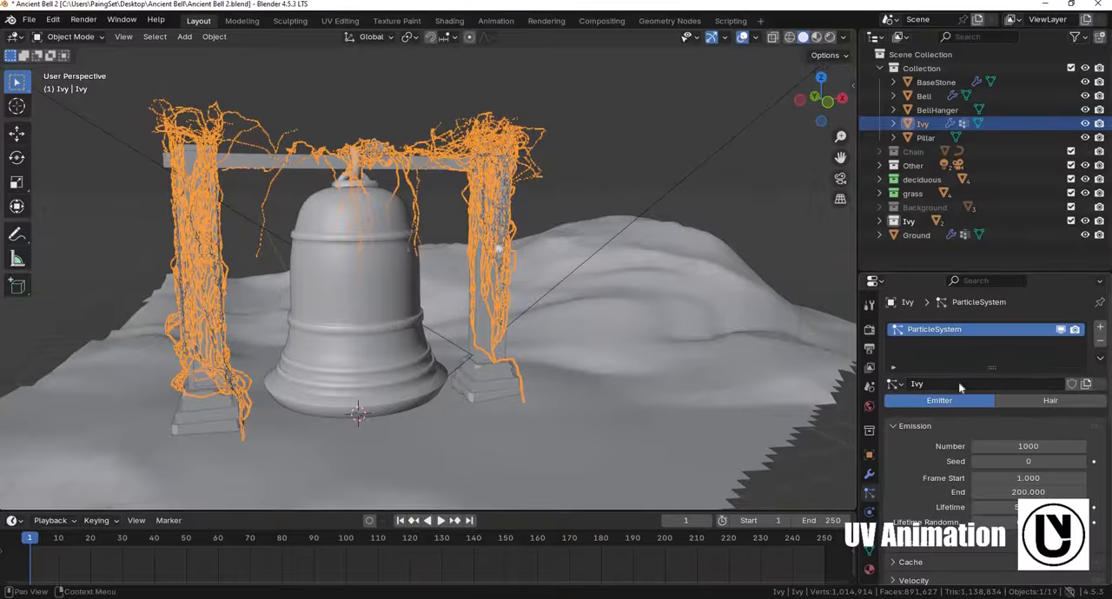
- Name the particle system Ivy, set it to Hair type, and enable its advanced settings
{"action": "double_click", "coordinate": [952, 332]}
{"action": "type", "text": "Ivy"}
{"action": "key", "text": "Return"}
{"action": "left_click", "coordinate": [1028, 401]}
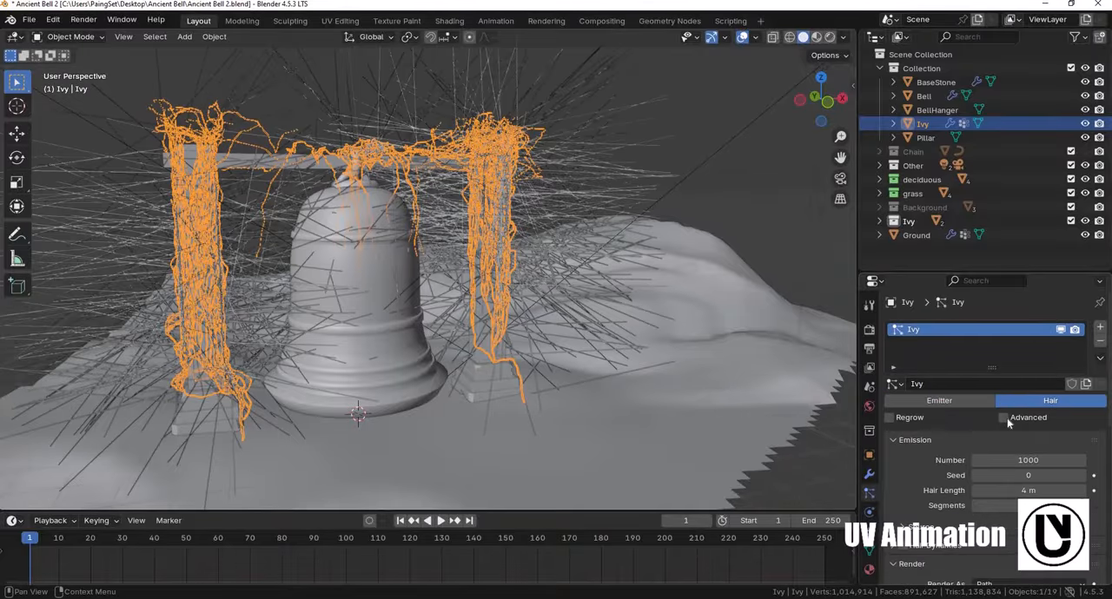
{"action": "left_click", "coordinate": [1004, 417]}
- Render the Ivy particles as a collection, using Ivy as the instance collection
{"action": "scroll", "coordinate": [990, 443], "scroll_direction": "down", "scroll_amount": 6}
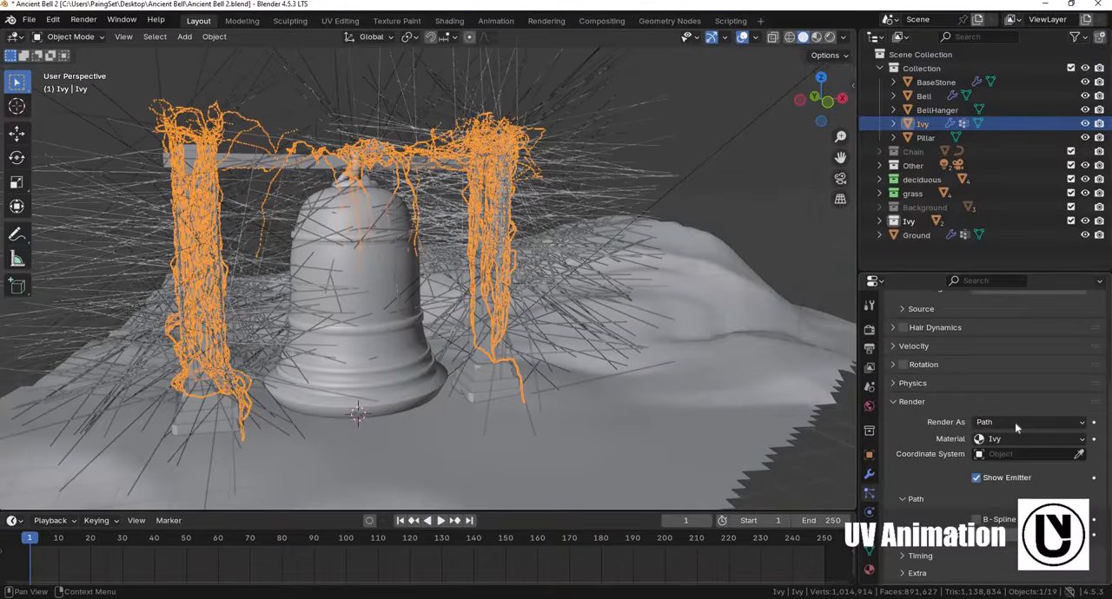
{"action": "left_click", "coordinate": [1015, 423]}
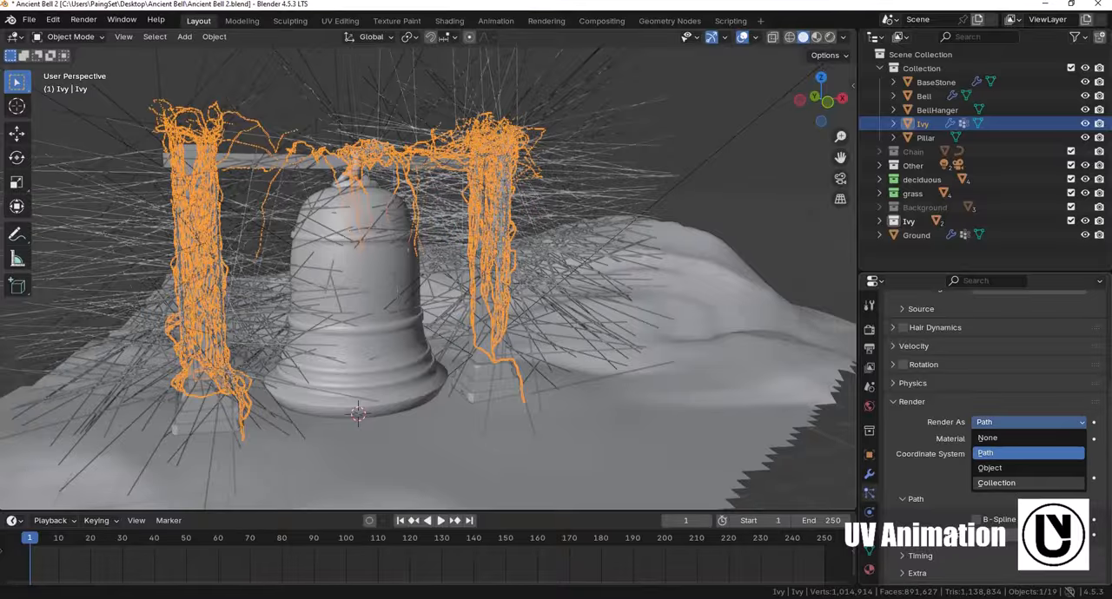
{"action": "left_click", "coordinate": [996, 483]}
{"action": "scroll", "coordinate": [998, 434], "scroll_direction": "down", "scroll_amount": 4}
{"action": "left_click", "coordinate": [1014, 386]}
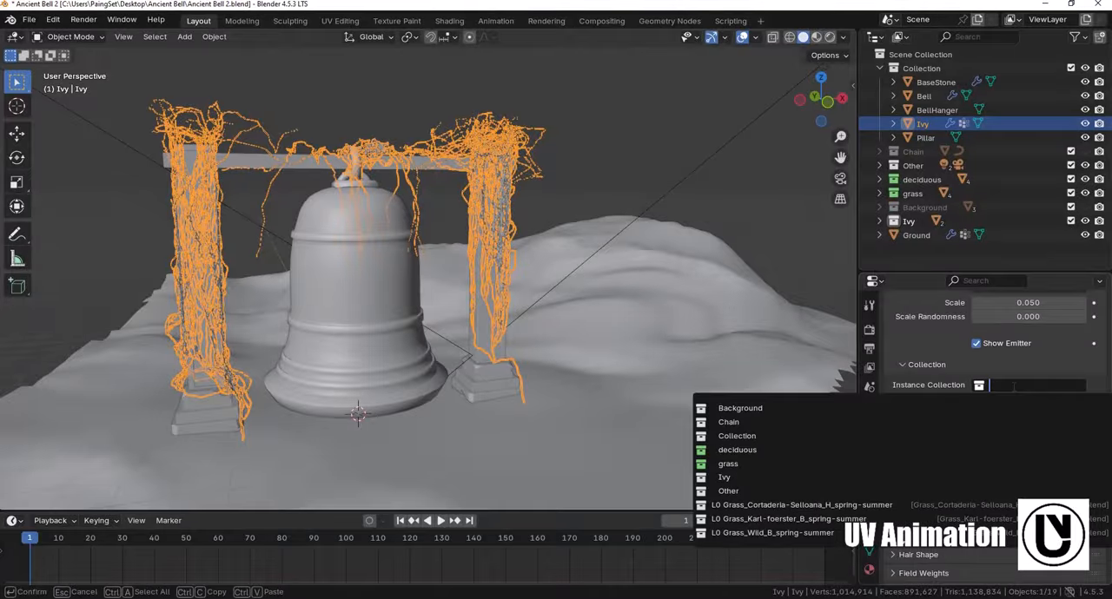
{"action": "type", "text": "Ivy"}
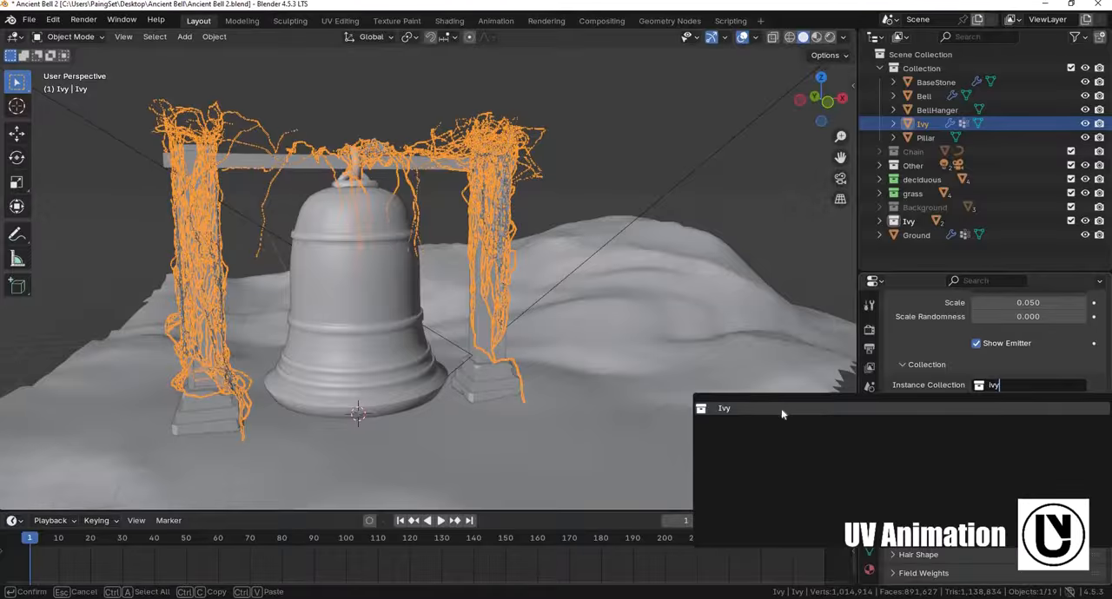
{"action": "key", "text": "Return"}
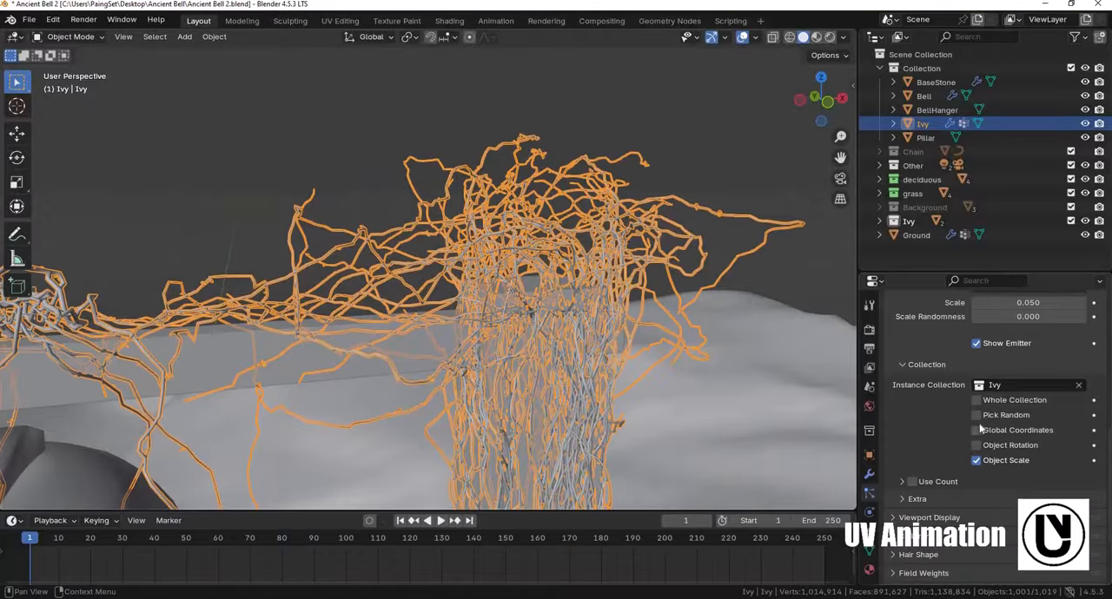
- Assign the painted Ivy vertex group as the density group of the particle system
{"action": "scroll", "coordinate": [973, 439], "scroll_direction": "down", "scroll_amount": 3}
{"action": "scroll", "coordinate": [975, 450], "scroll_direction": "up", "scroll_amount": 4}
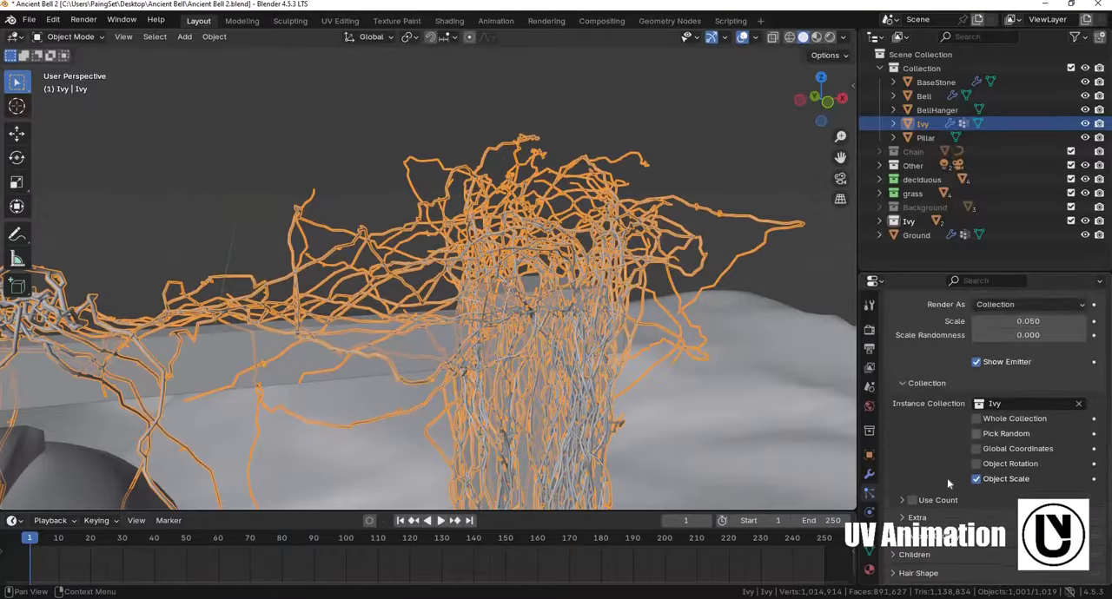
{"action": "scroll", "coordinate": [947, 484], "scroll_direction": "down", "scroll_amount": 3}
{"action": "left_click", "coordinate": [1008, 520]}
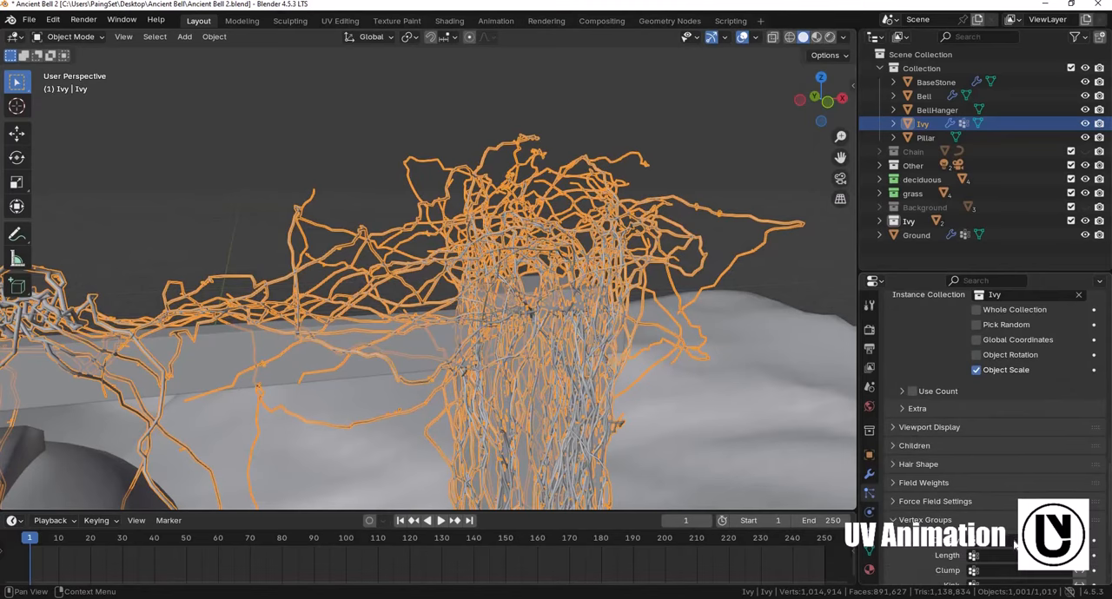
{"action": "left_click", "coordinate": [1025, 540]}
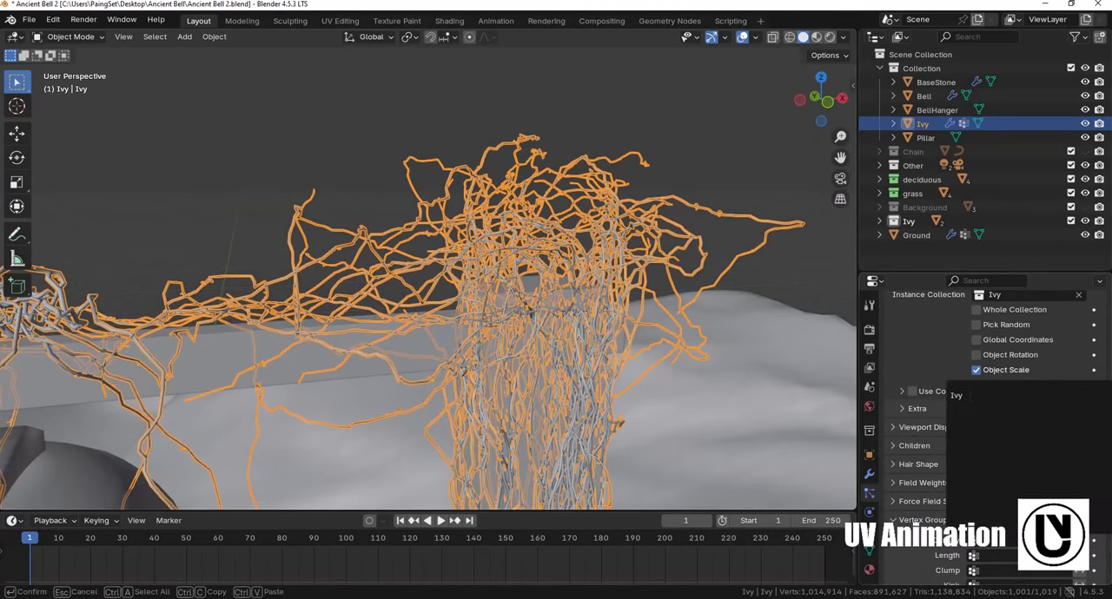
{"action": "left_click", "coordinate": [964, 397]}
{"action": "middle_click_drag", "start_coordinate": [451, 228], "coordinate": [613, 217]}
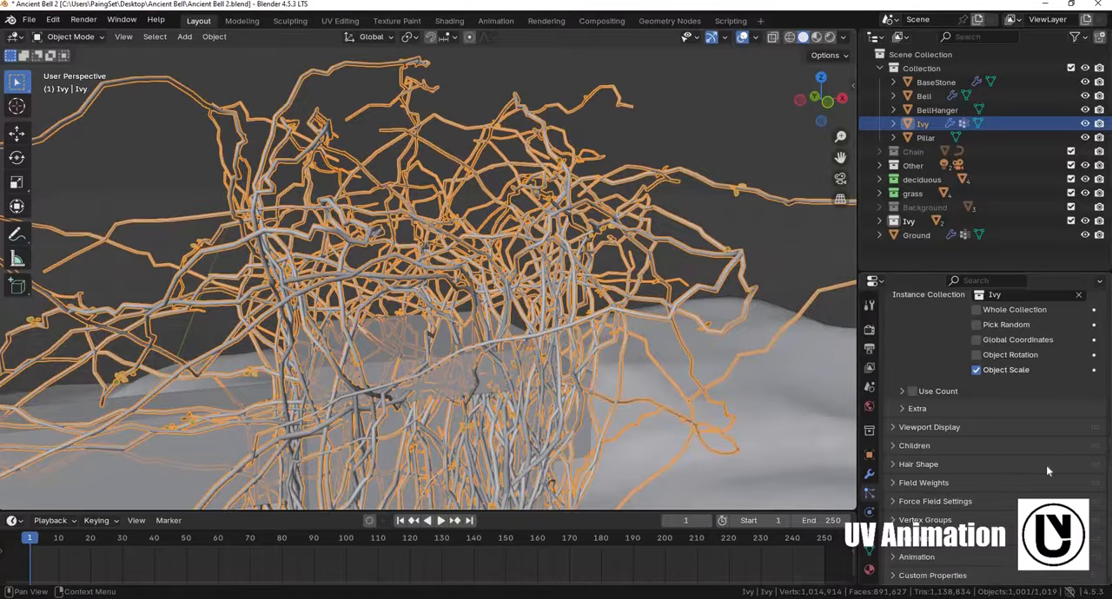
- Set the render scale of the leaf instances to 0.361 and increase their scale randomness
{"action": "scroll", "coordinate": [1012, 473], "scroll_direction": "up", "scroll_amount": 3}
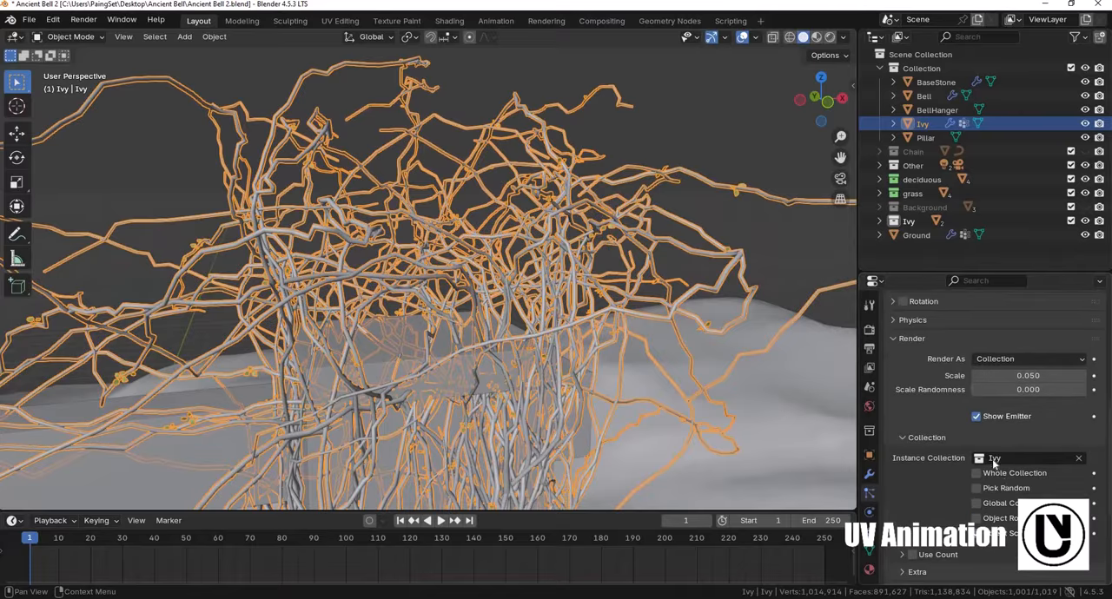
{"action": "scroll", "coordinate": [999, 456], "scroll_direction": "up", "scroll_amount": 4}
{"action": "left_click_drag", "start_coordinate": [1005, 458], "coordinate": [1040, 458]}
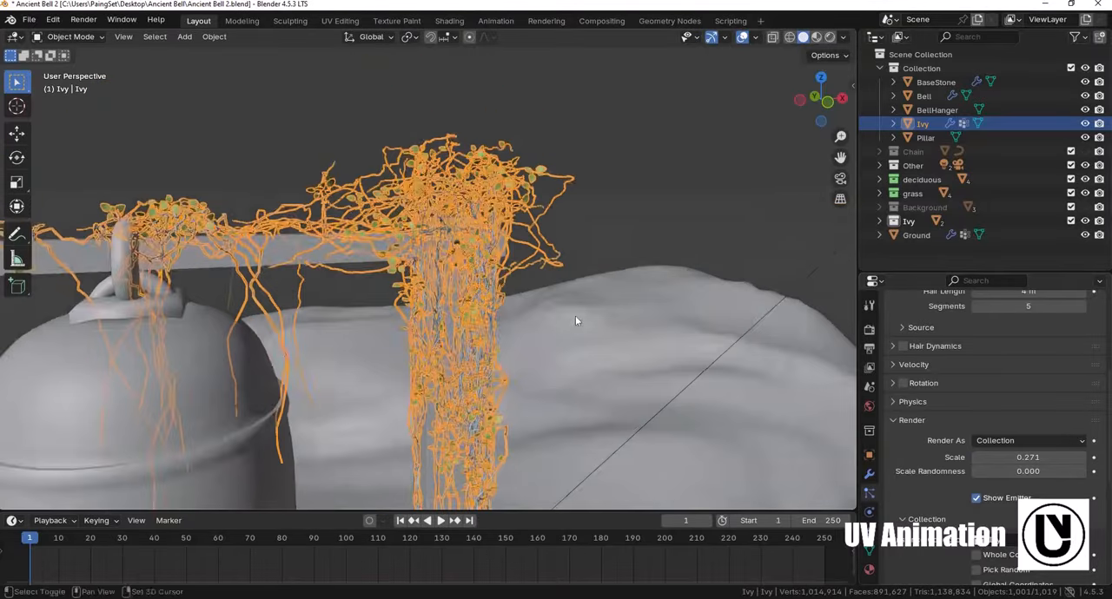
{"action": "middle_click_drag", "start_coordinate": [575, 321], "coordinate": [513, 306]}
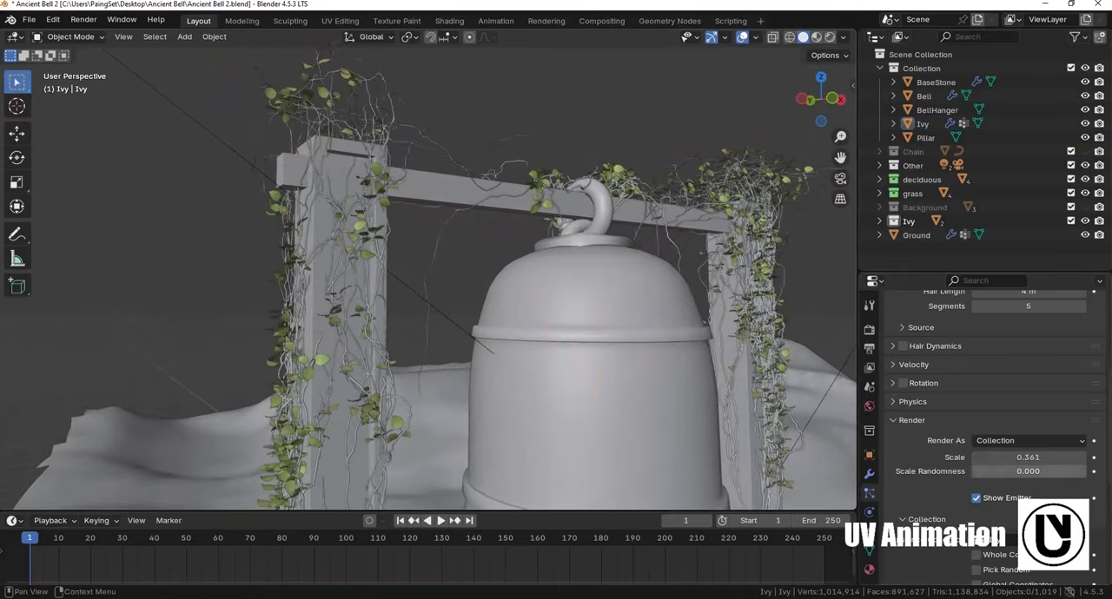
{"action": "left_click_drag", "start_coordinate": [998, 472], "coordinate": [1061, 457]}
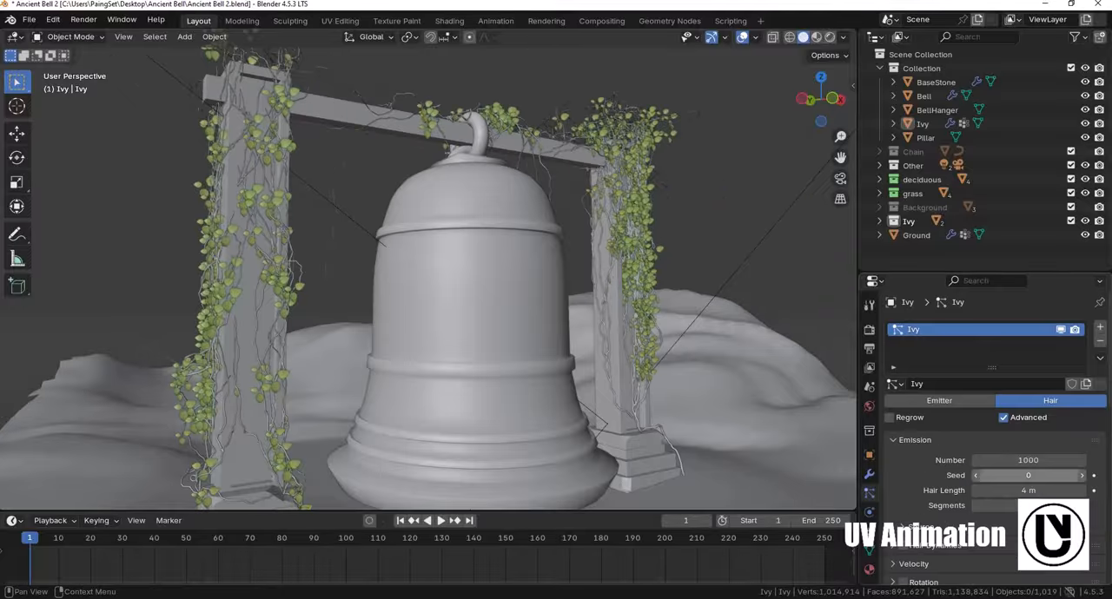
- Set the Ivy particle number to 3000 and check the leaves in the rendered camera view
{"action": "left_click", "coordinate": [1027, 461]}
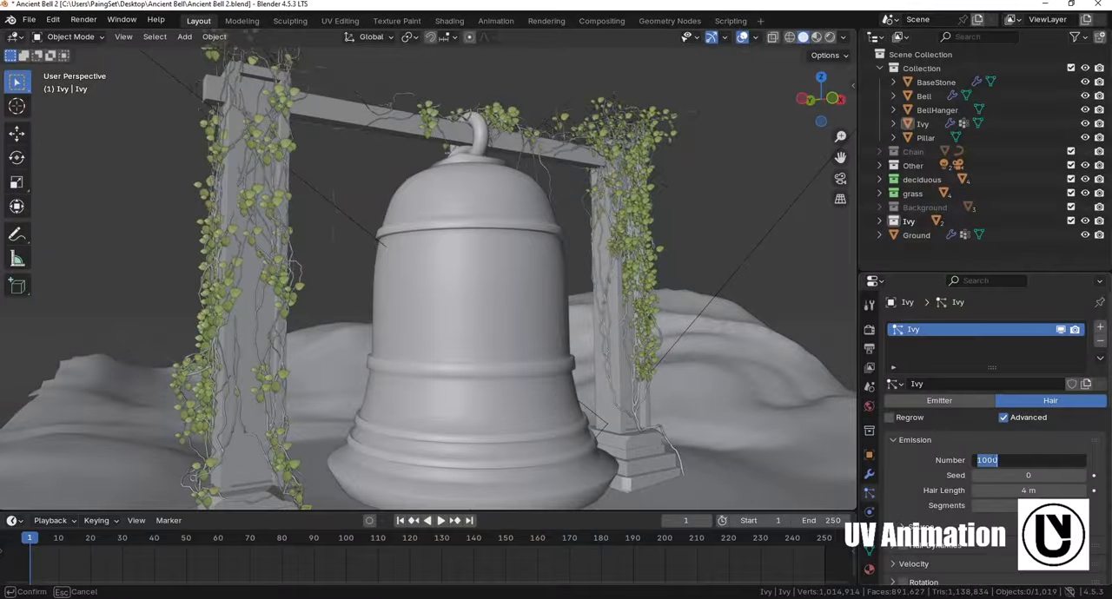
{"action": "key", "text": "Return"}
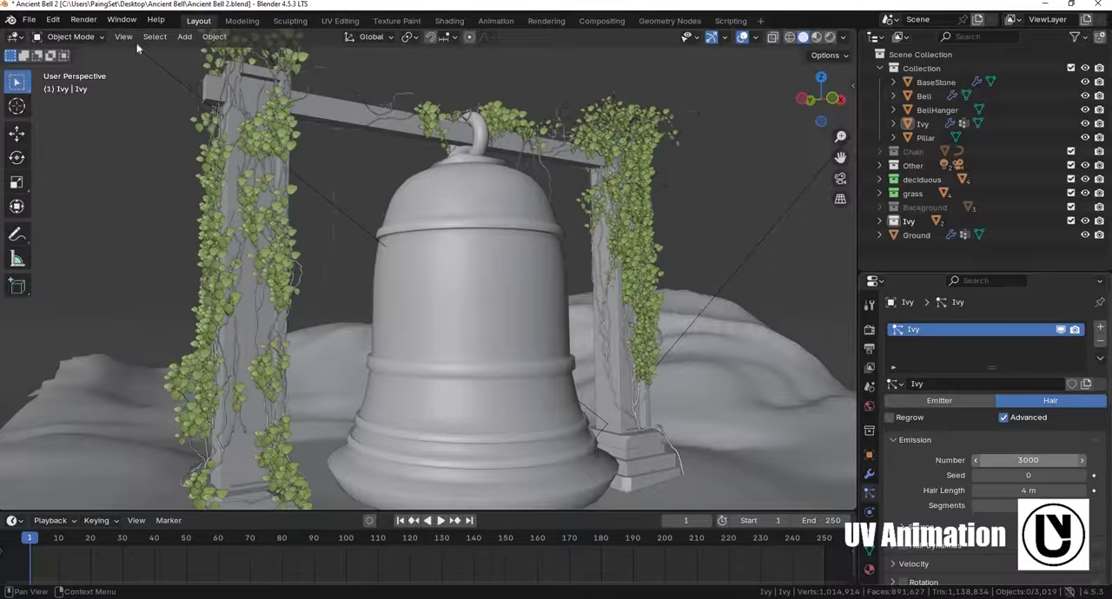
{"action": "scroll", "coordinate": [471, 259], "scroll_direction": "down", "scroll_amount": 2}
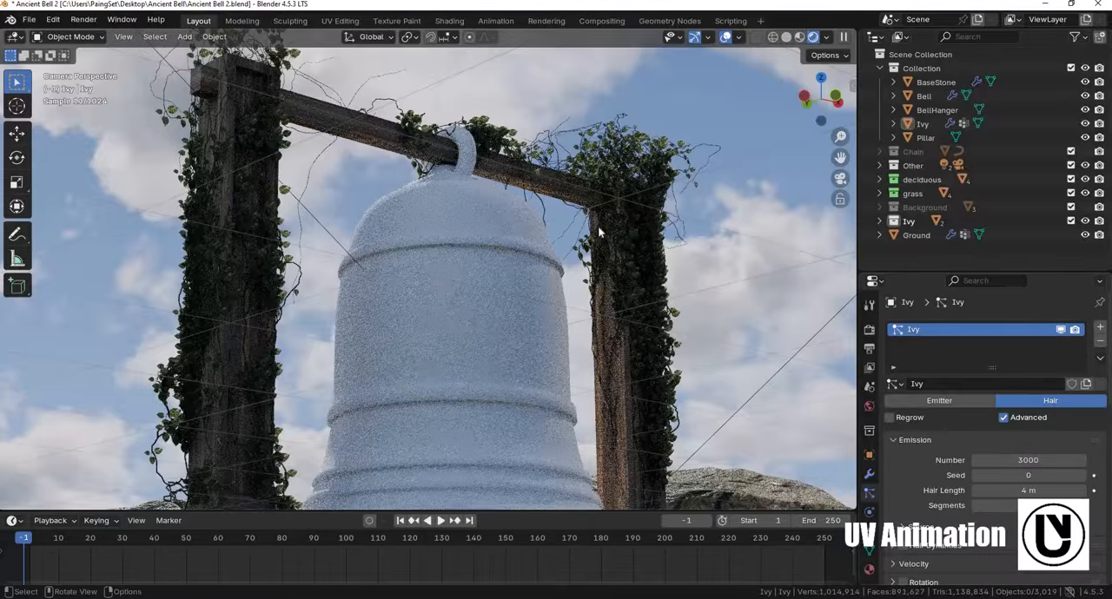
{"action": "key", "text": "z"}
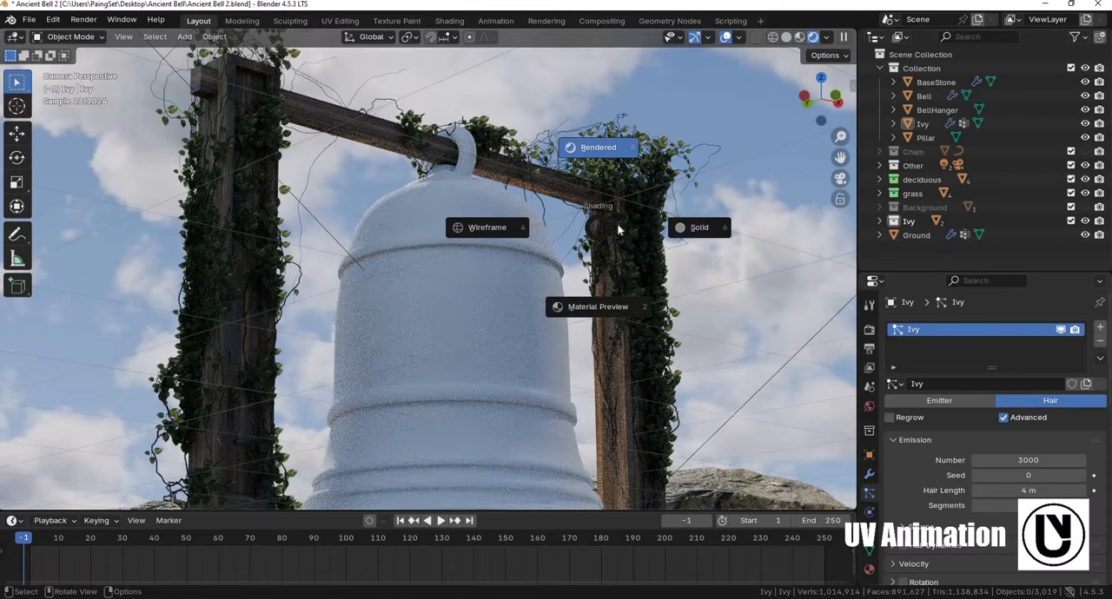
{"action": "key", "text": "Escape"}
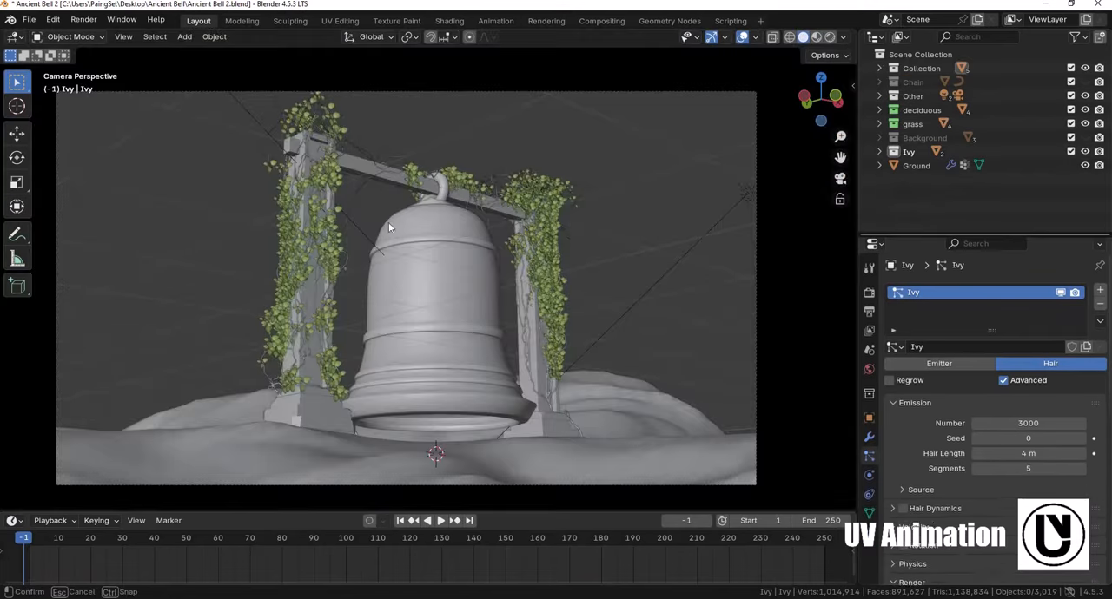
- Turn on viewport display of the Trees and Grass particle systems on the Ground object
{"action": "scroll", "coordinate": [511, 380], "scroll_direction": "down", "scroll_amount": 2}
{"action": "middle_click_drag", "start_coordinate": [511, 380], "coordinate": [678, 213]}
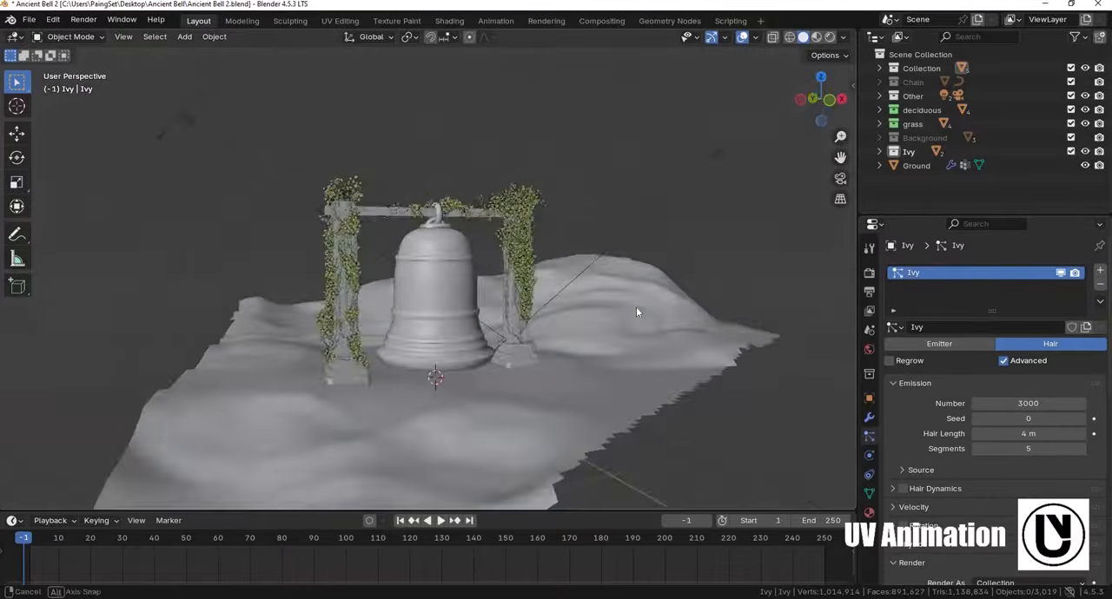
{"action": "left_click", "coordinate": [677, 213]}
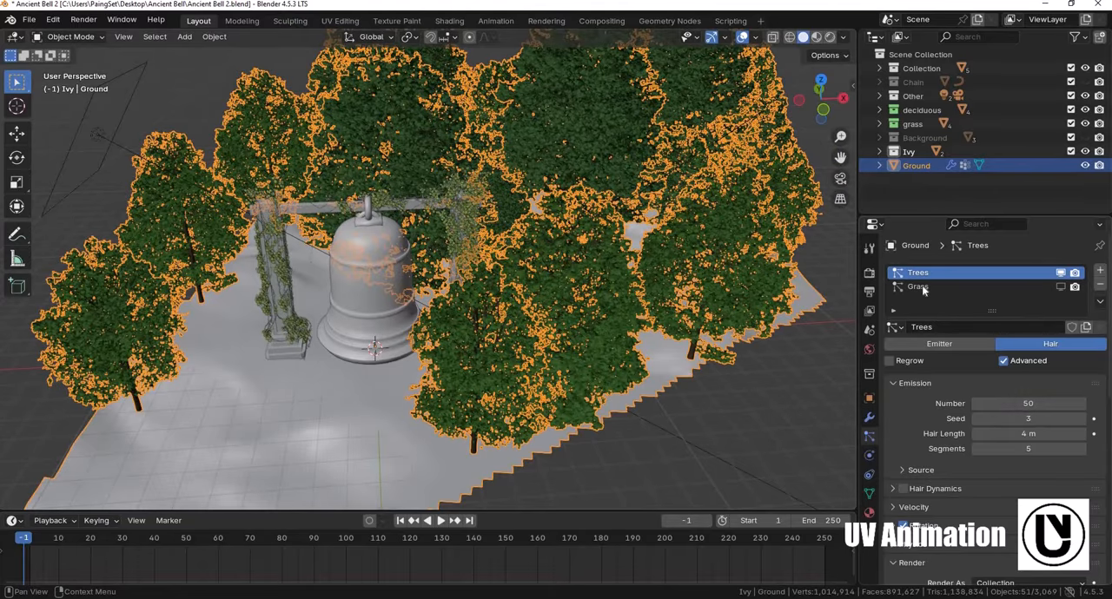
{"action": "left_click", "coordinate": [1064, 289]}
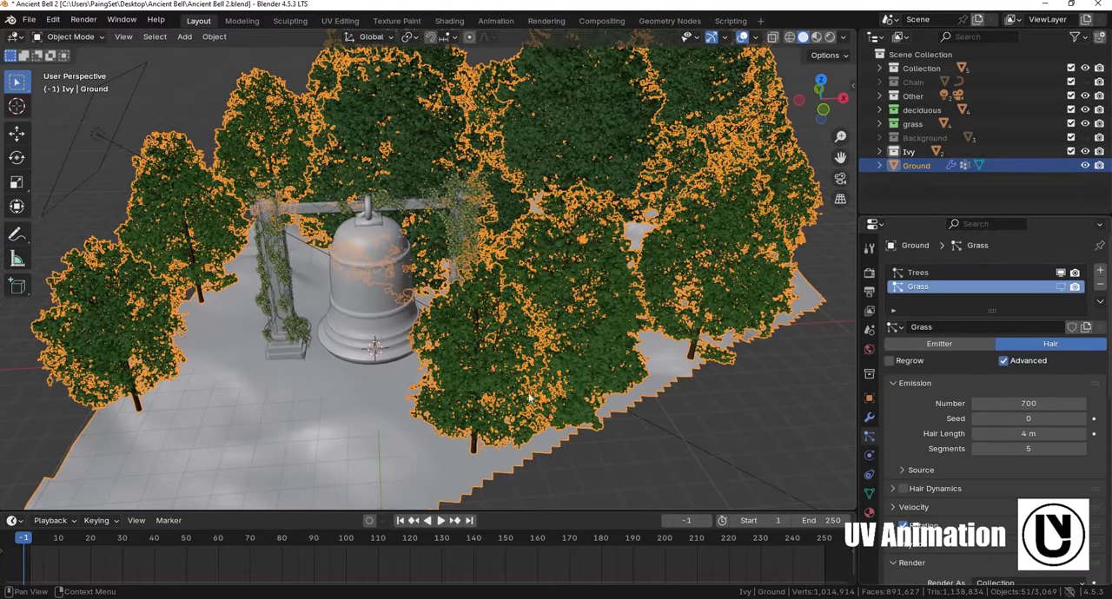
{"action": "middle_click_drag", "start_coordinate": [525, 395], "coordinate": [572, 383]}
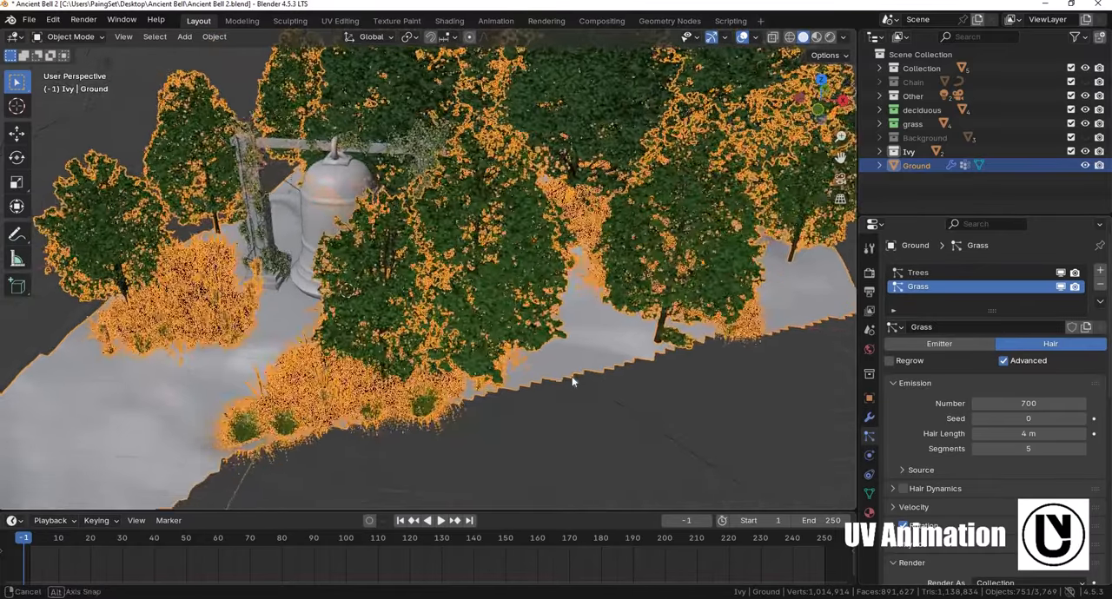
{"action": "key", "text": "alt+a"}
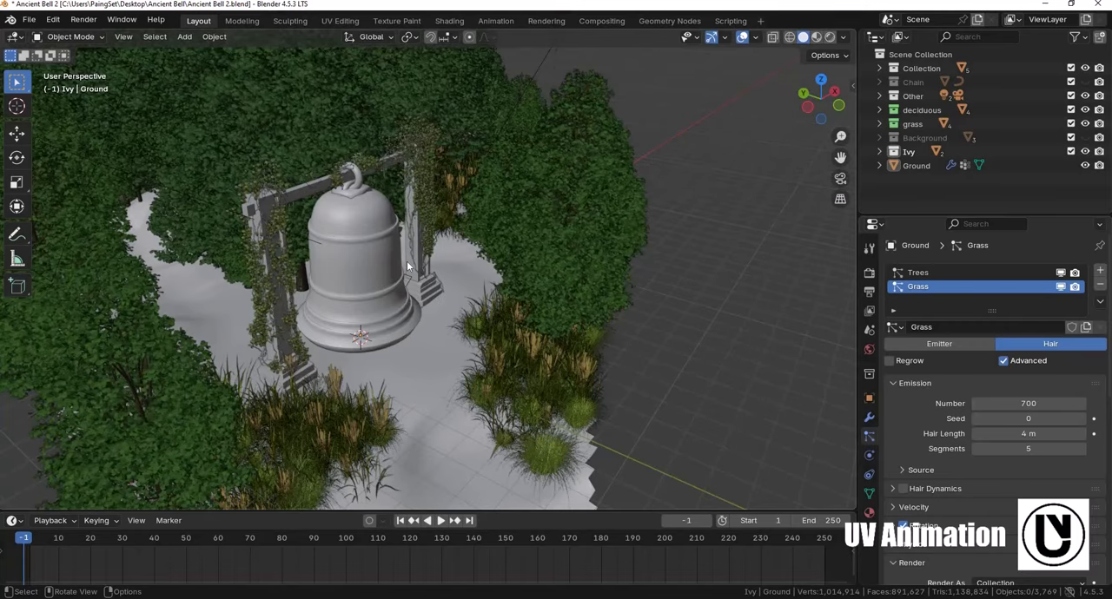
- Preview the full scene with trees and grass through the camera in rendered shading
{"action": "key", "text": "KP_0"}
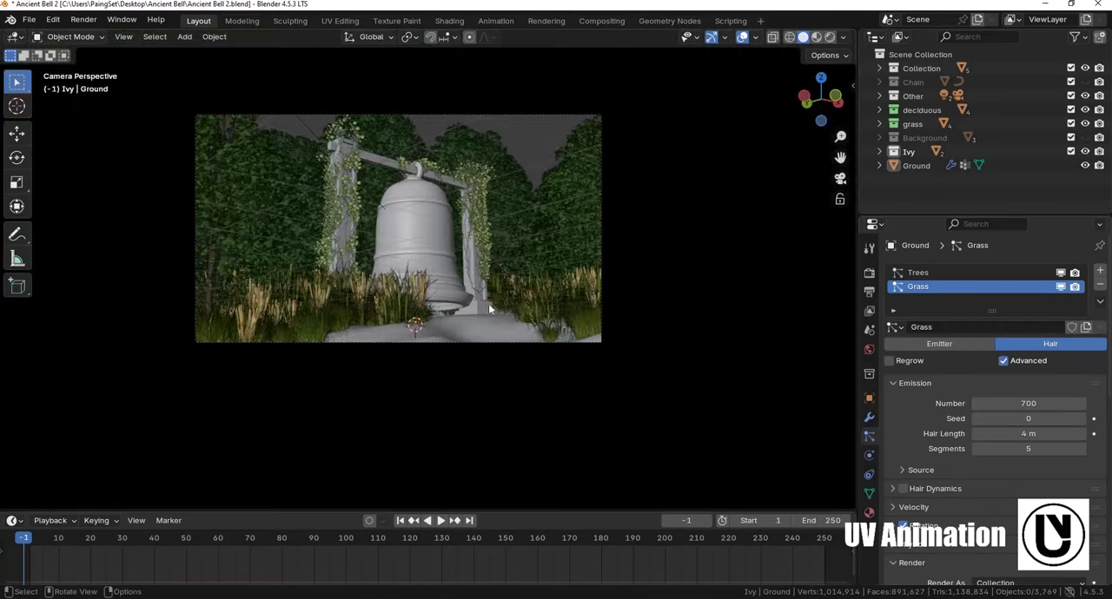
{"action": "scroll", "coordinate": [501, 320], "scroll_direction": "up", "scroll_amount": 3}
{"action": "key", "text": "z"}
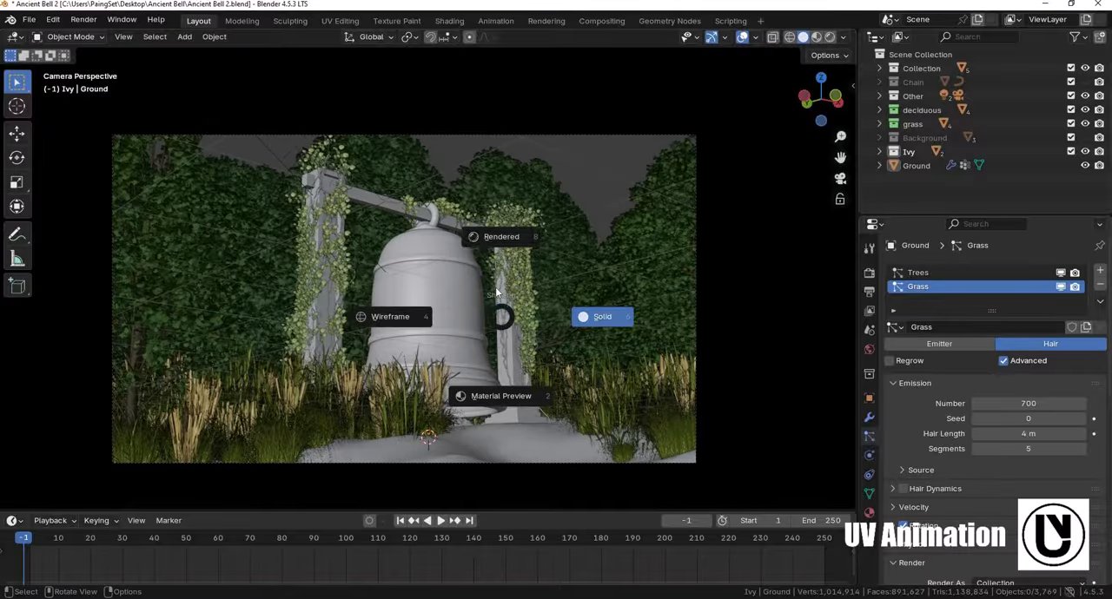
{"action": "key", "text": "8"}
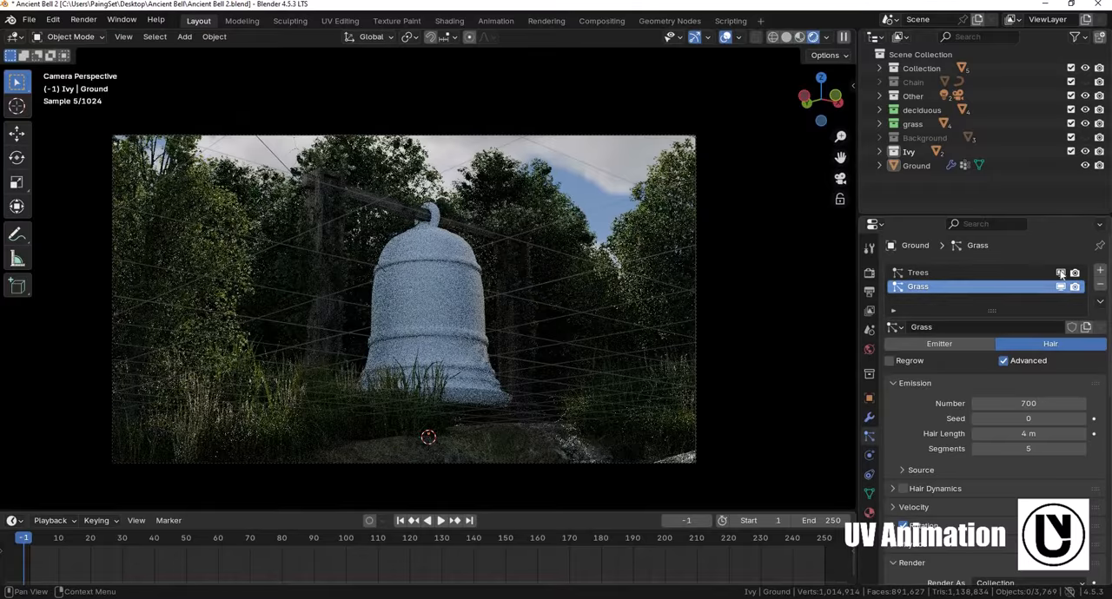
- Turn off viewport display of the Trees and Grass particles, show the Chain collection, and hide the deciduous, grass and Ivy collections and the Ground
{"action": "left_click_drag", "start_coordinate": [1060, 287], "coordinate": [1061, 273]}
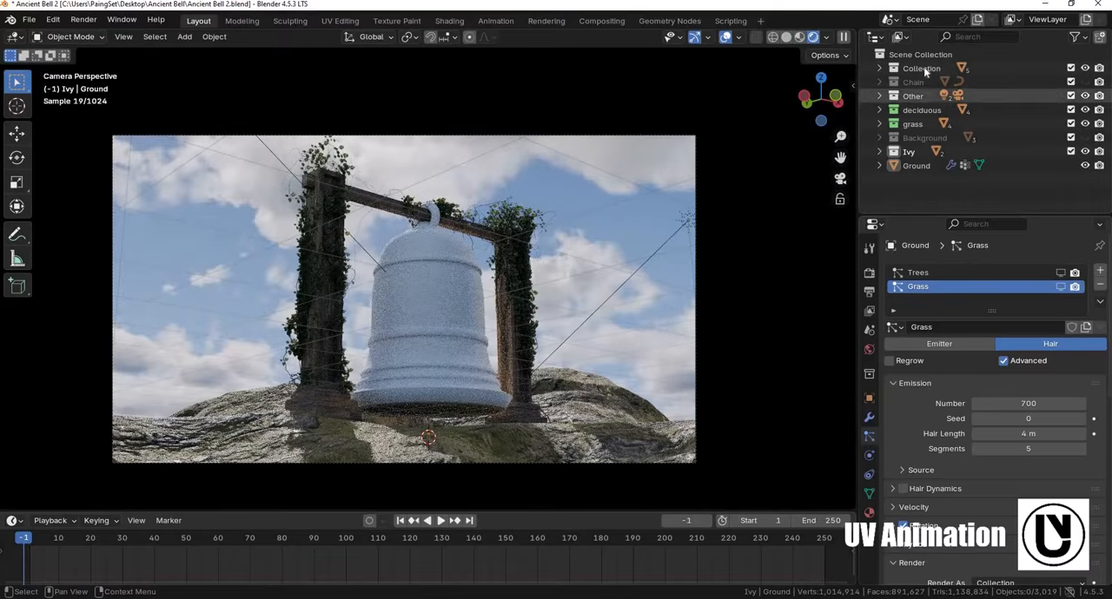
{"action": "left_click", "coordinate": [1084, 82]}
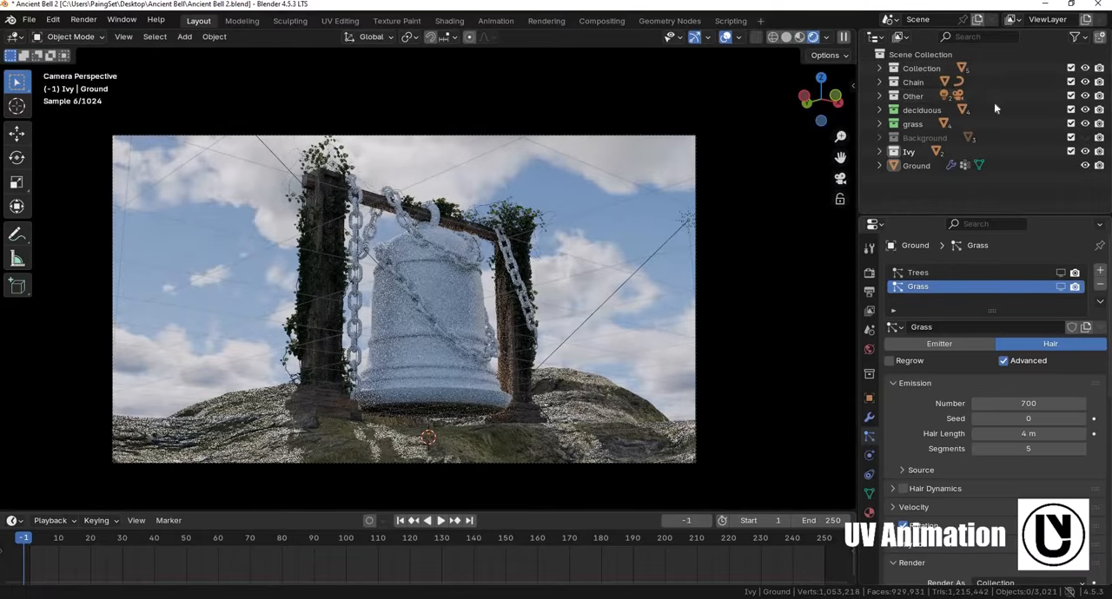
{"action": "left_click", "coordinate": [1085, 111]}
{"action": "left_click", "coordinate": [1085, 124]}
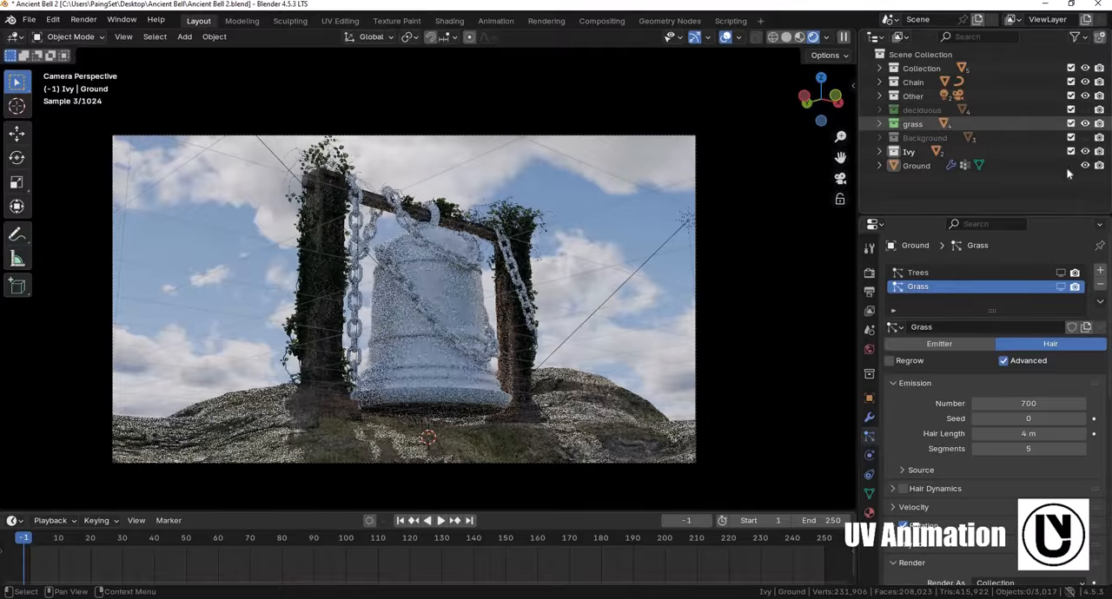
{"action": "left_click", "coordinate": [1085, 152]}
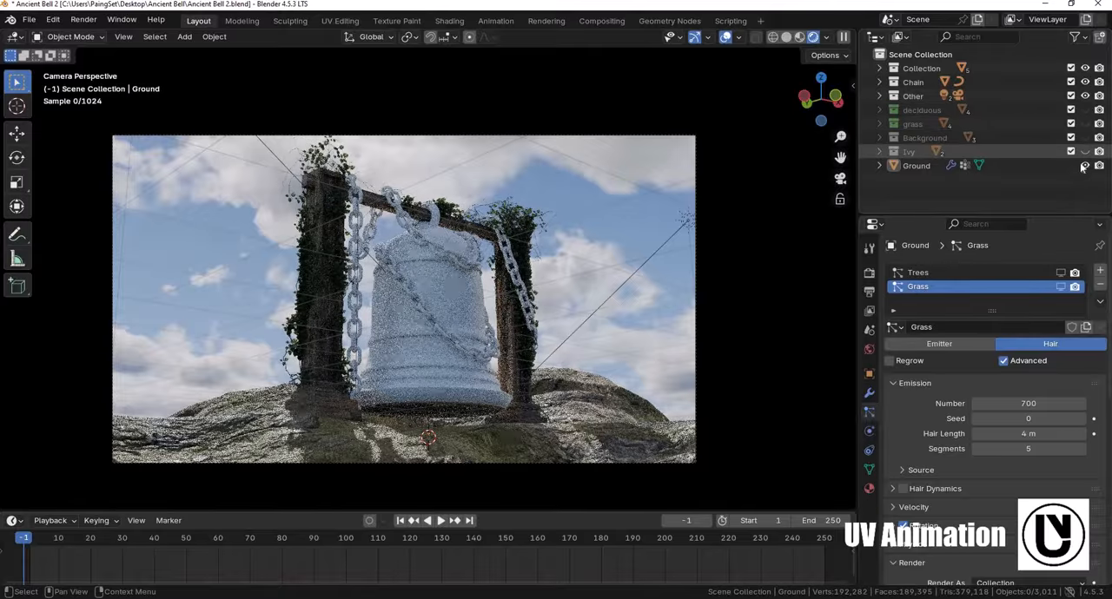
{"action": "left_click", "coordinate": [1085, 166]}
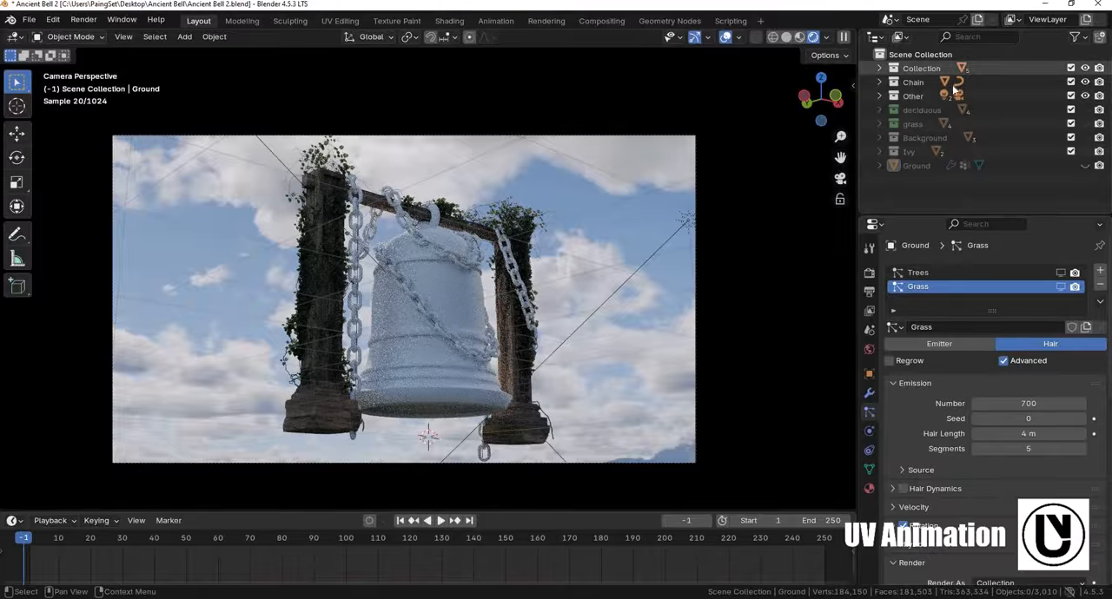
- Isolate the bell, its hanger and the chain by hiding the base stones, ivy and pillars
{"action": "left_click", "coordinate": [879, 68]}
{"action": "left_click", "coordinate": [393, 242]}
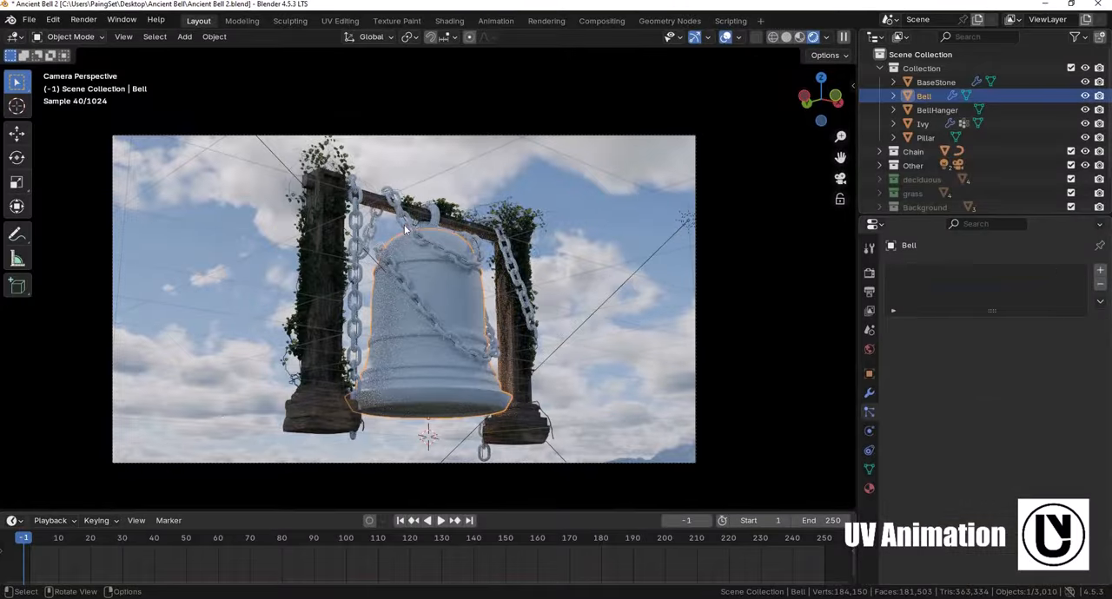
{"action": "left_click", "coordinate": [434, 223], "text": "shift"}
{"action": "left_click", "coordinate": [434, 220], "text": "shift"}
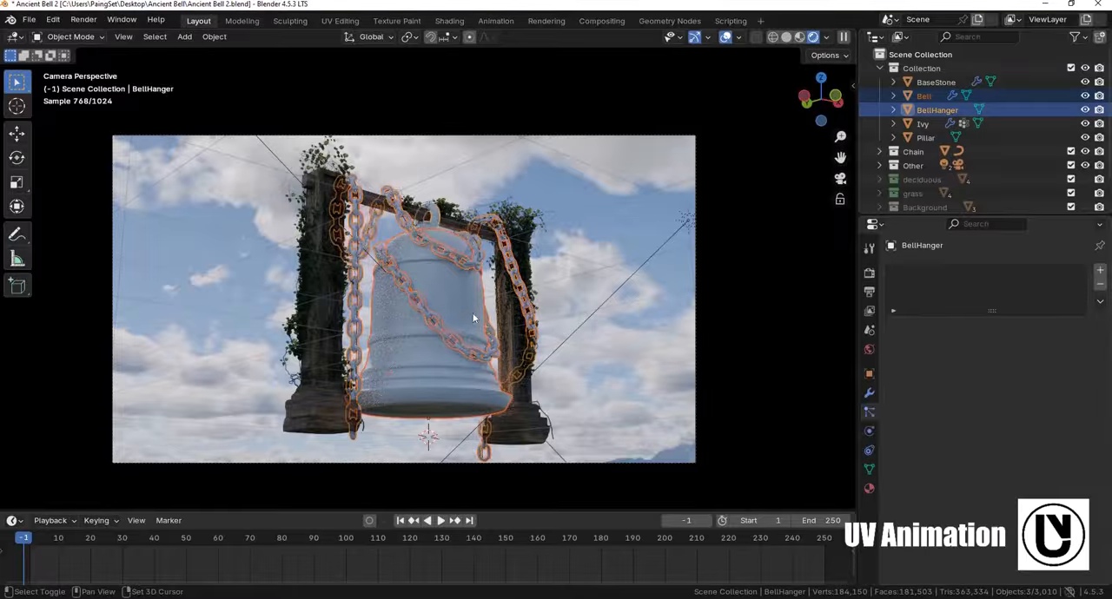
{"action": "middle_click_drag", "start_coordinate": [474, 314], "coordinate": [484, 280]}
{"action": "scroll", "coordinate": [483, 271], "scroll_direction": "up", "scroll_amount": 5}
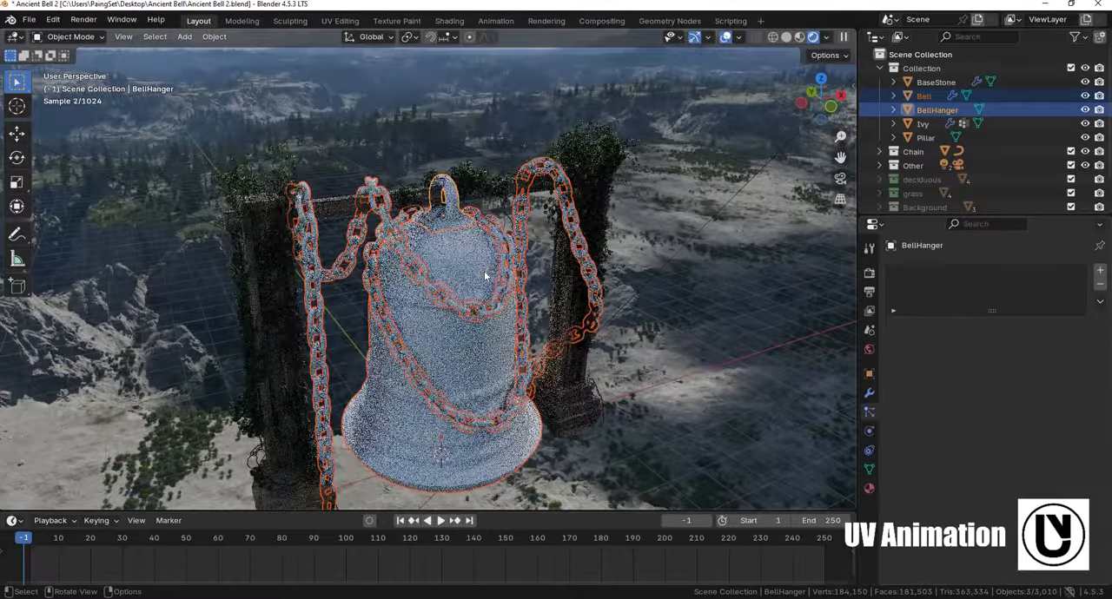
{"action": "key", "text": "ctrl+i"}
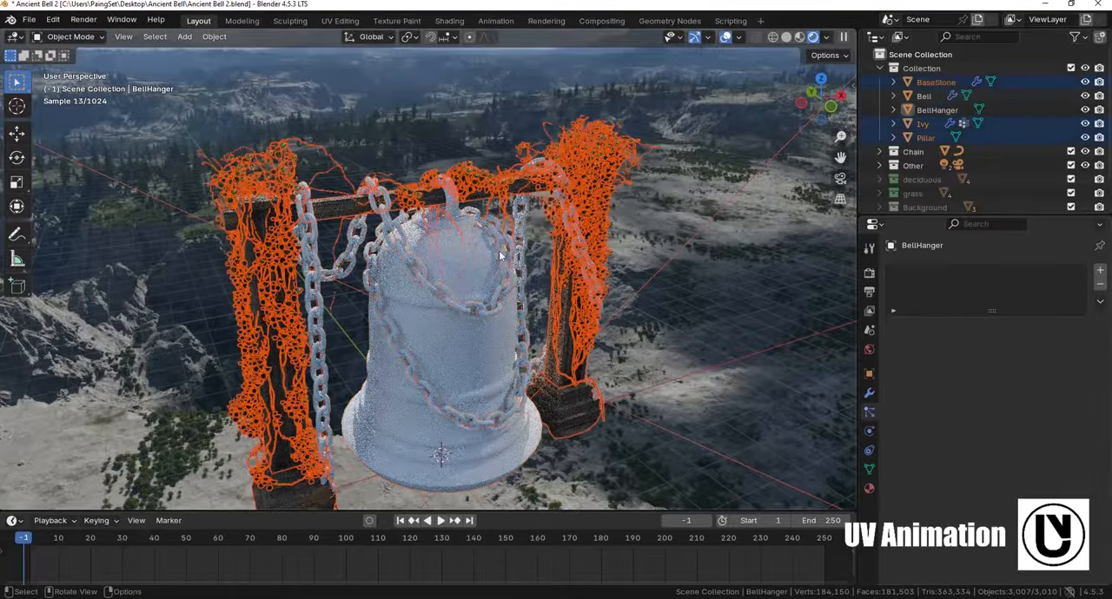
{"action": "key", "text": "h"}
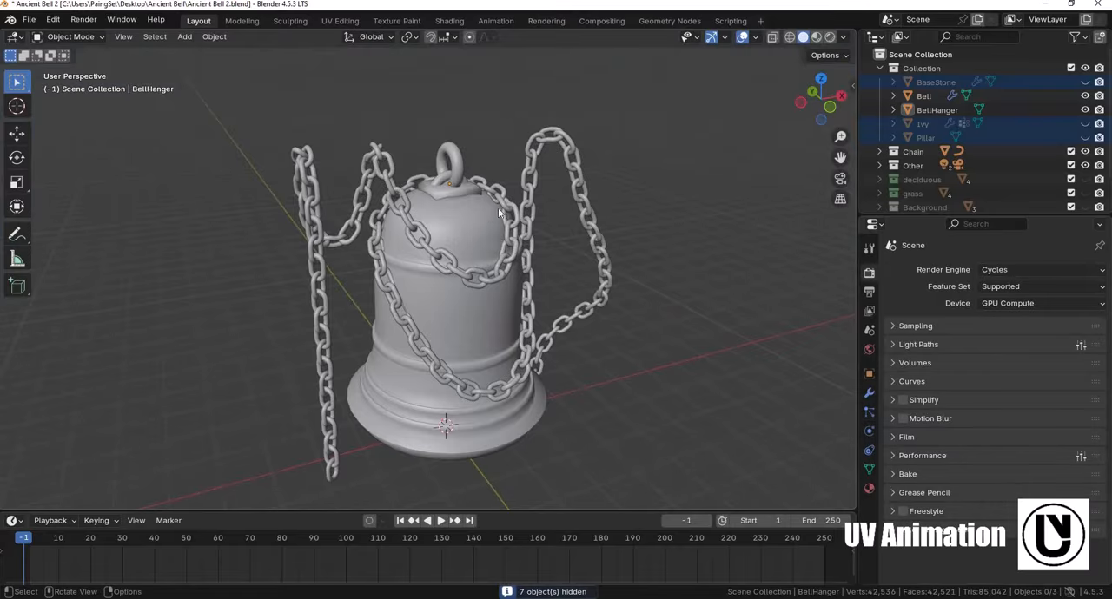
- Switch the viewport to rendered shading and make the film background transparent behind the bell
{"action": "key", "text": "z"}
{"action": "left_click", "coordinate": [496, 163]}
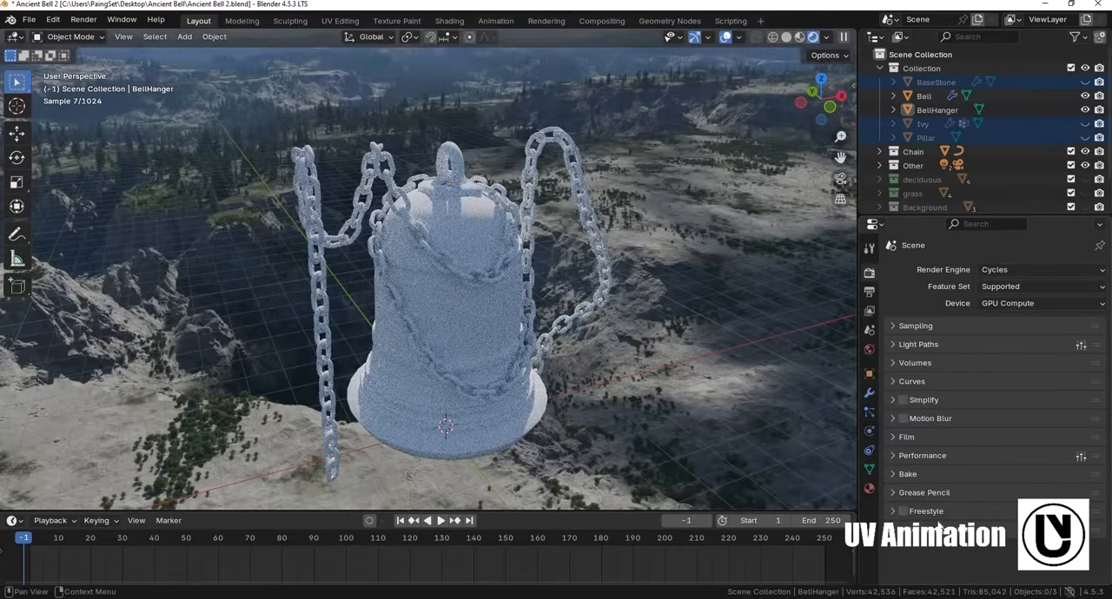
{"action": "left_click", "coordinate": [907, 437]}
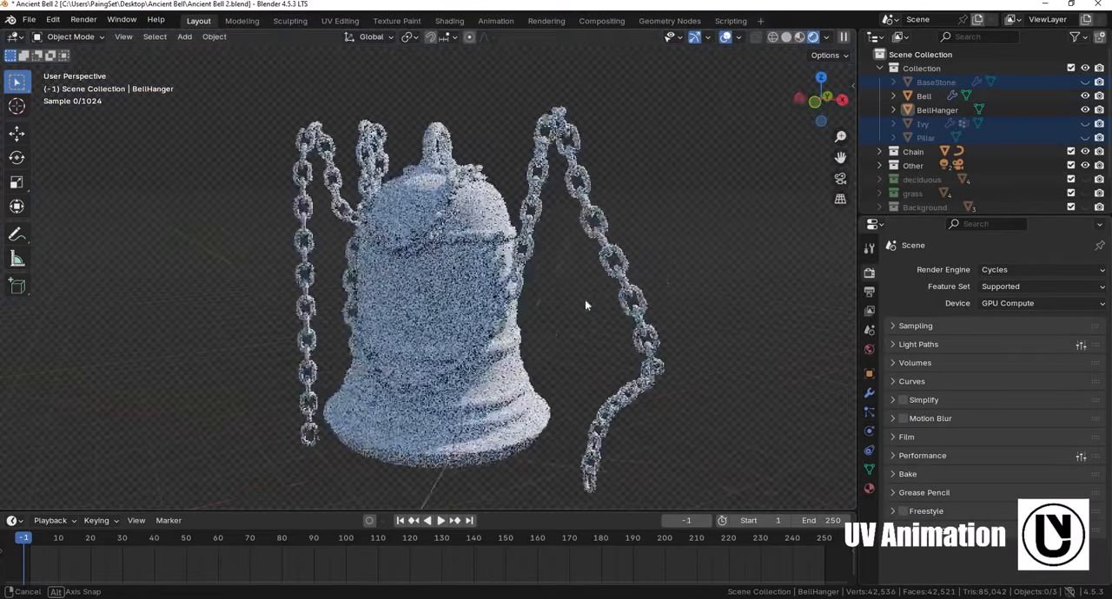
{"action": "middle_click_drag", "start_coordinate": [584, 300], "coordinate": [548, 322]}
{"action": "scroll", "coordinate": [539, 332], "scroll_direction": "up", "scroll_amount": 3}
{"action": "scroll", "coordinate": [521, 331], "scroll_direction": "down", "scroll_amount": 3}
{"action": "middle_click_drag", "start_coordinate": [621, 304], "coordinate": [723, 283], "text": "shift"}
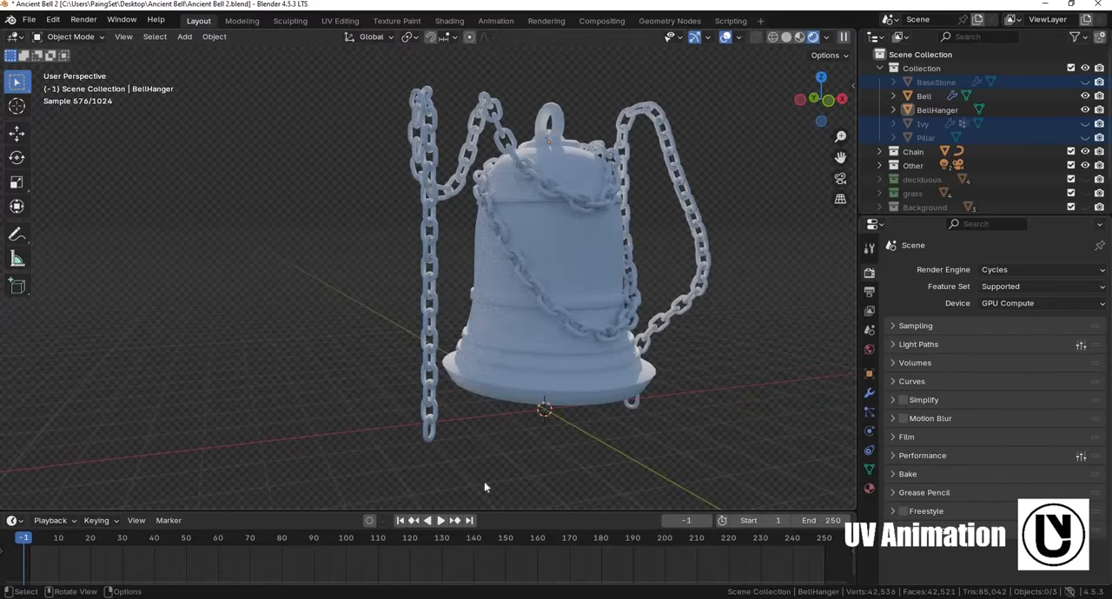
- Set up an enlarged Shader Editor area below the viewport and give the chain a new material named Chain
{"action": "left_click_drag", "start_coordinate": [486, 511], "coordinate": [483, 276]}
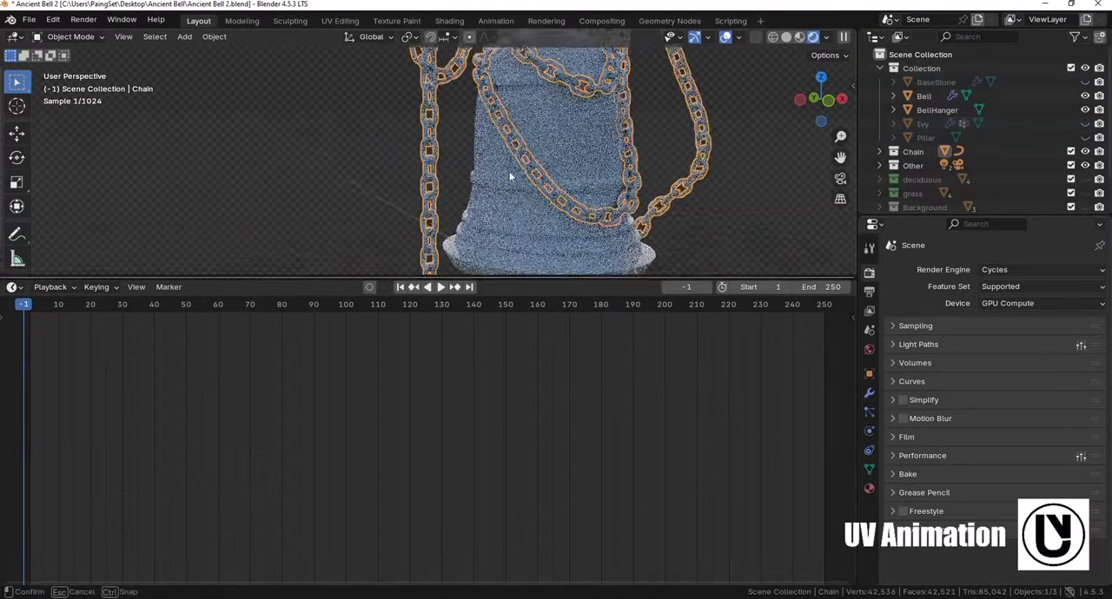
{"action": "scroll", "coordinate": [510, 177], "scroll_direction": "down", "scroll_amount": 3}
{"action": "key", "text": "shift+F3"}
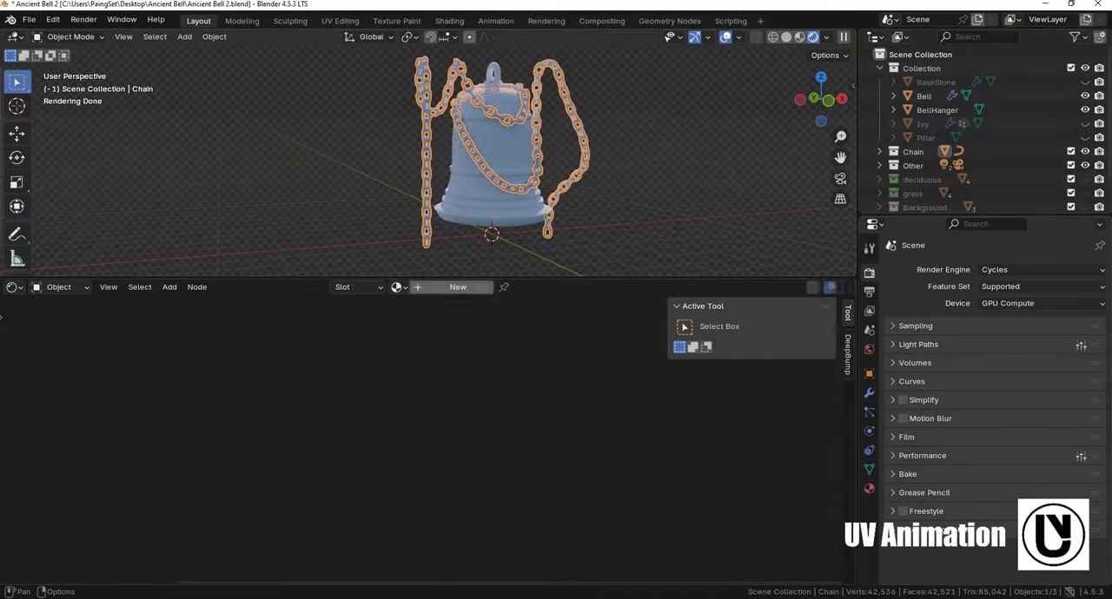
{"action": "left_click", "coordinate": [449, 287]}
{"action": "double_click", "coordinate": [449, 287]}
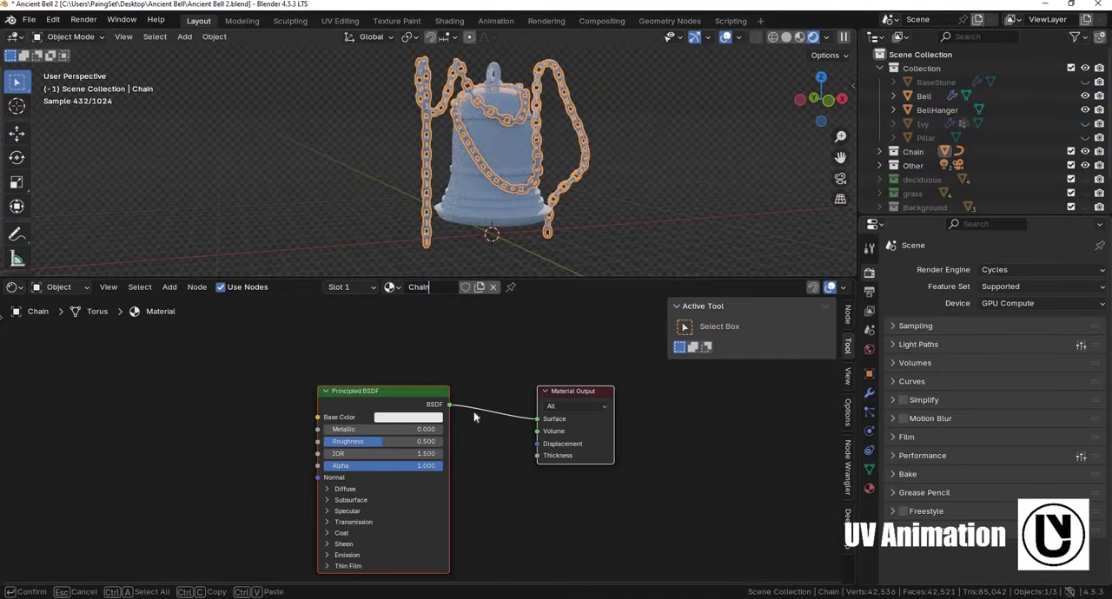
{"action": "key", "text": "Return"}
- Build the Chain material with Principled Texture Setup from the image maps in the rust_coarse_01_4k.blend folder
{"action": "key", "text": "Home"}
{"action": "key", "text": "ctrl+shift+t"}
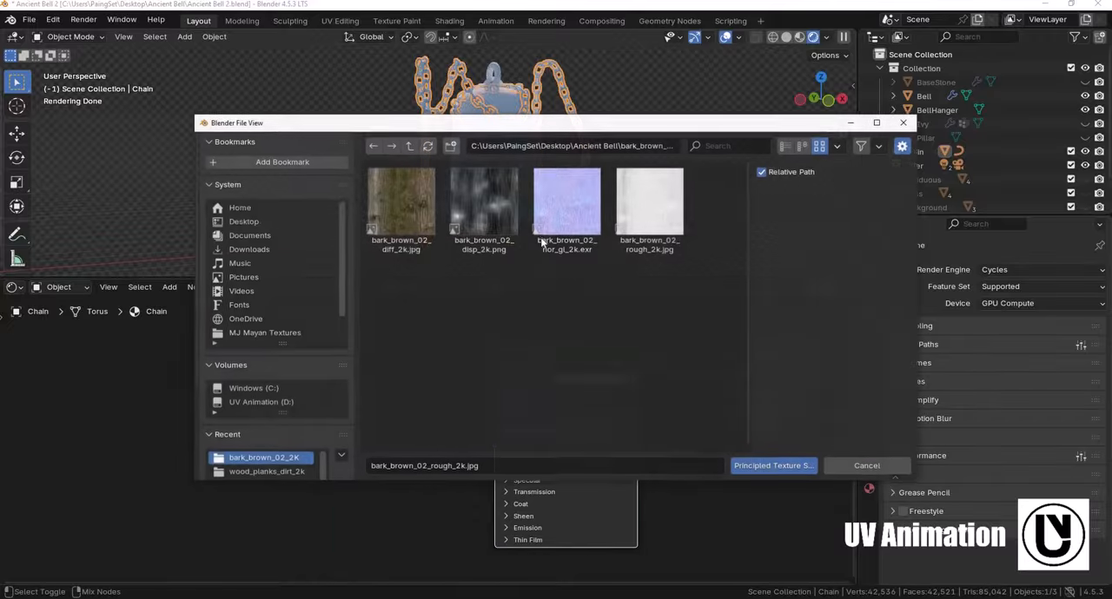
{"action": "key", "text": "BackSpace"}
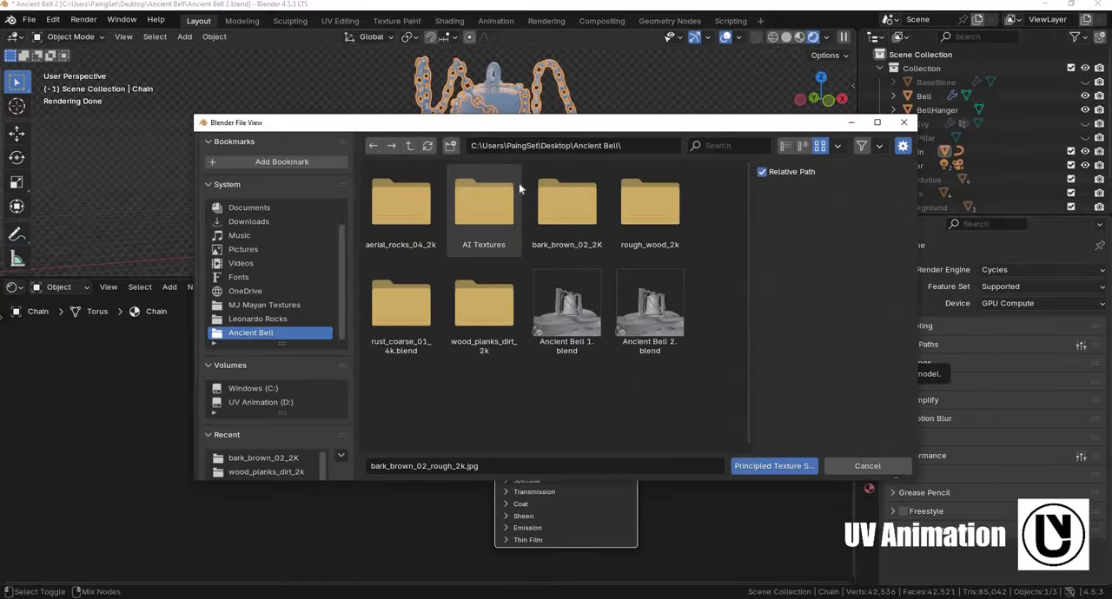
{"action": "double_click", "coordinate": [400, 319]}
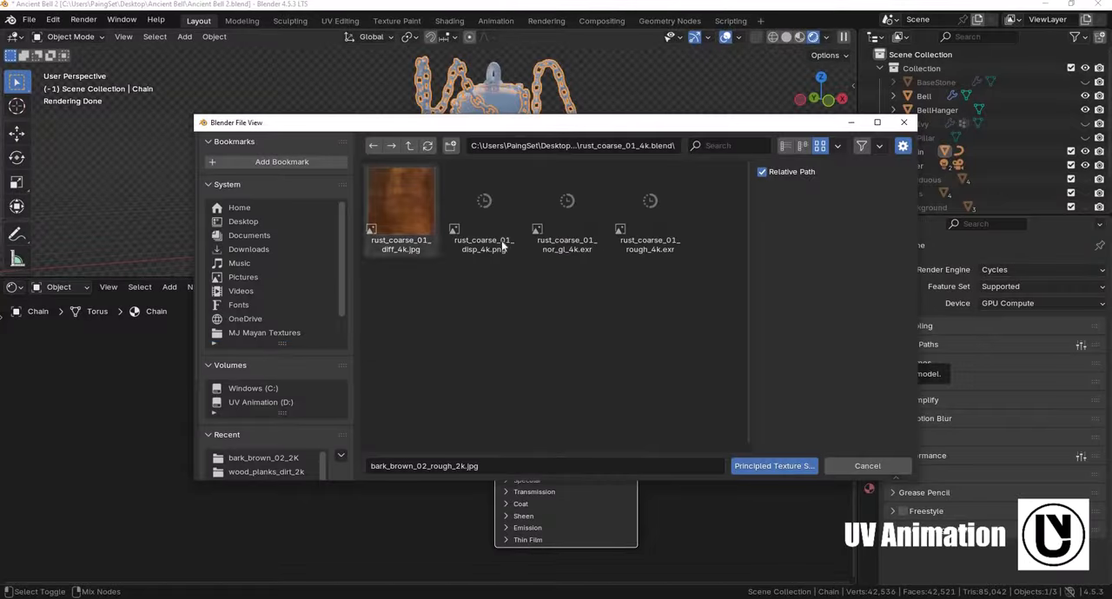
{"action": "left_click", "coordinate": [765, 466]}
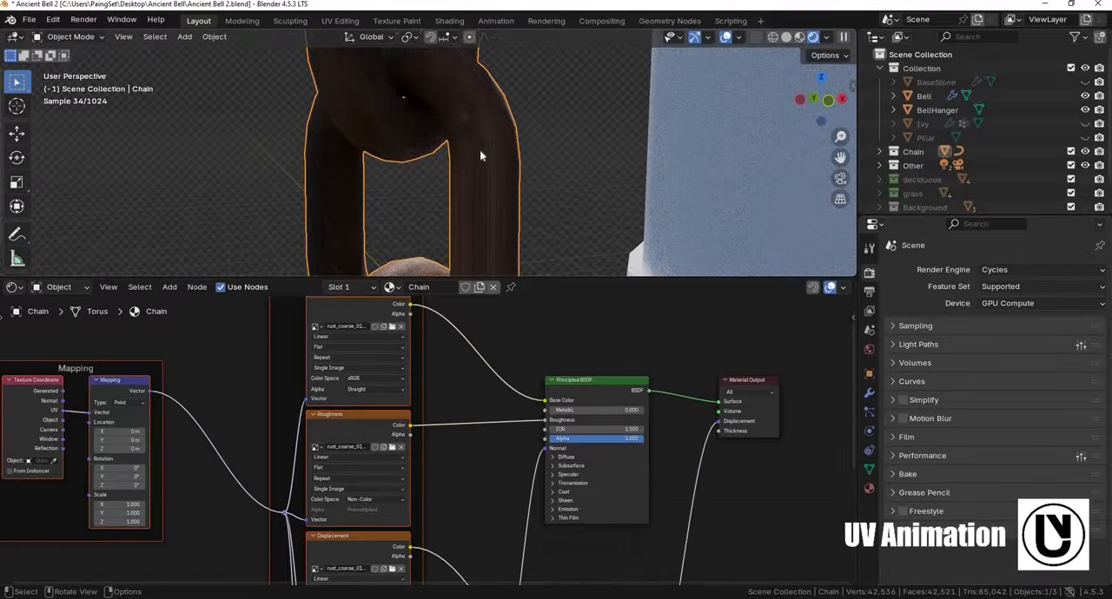
- Inspect close up how the rust texture sits on the chain links
{"action": "scroll", "coordinate": [480, 138], "scroll_direction": "down", "scroll_amount": 5}
{"action": "scroll", "coordinate": [478, 174], "scroll_direction": "up", "scroll_amount": 4}
{"action": "middle_click_drag", "start_coordinate": [480, 130], "coordinate": [475, 165], "text": "shift"}
{"action": "scroll", "coordinate": [493, 188], "scroll_direction": "down", "scroll_amount": 2}
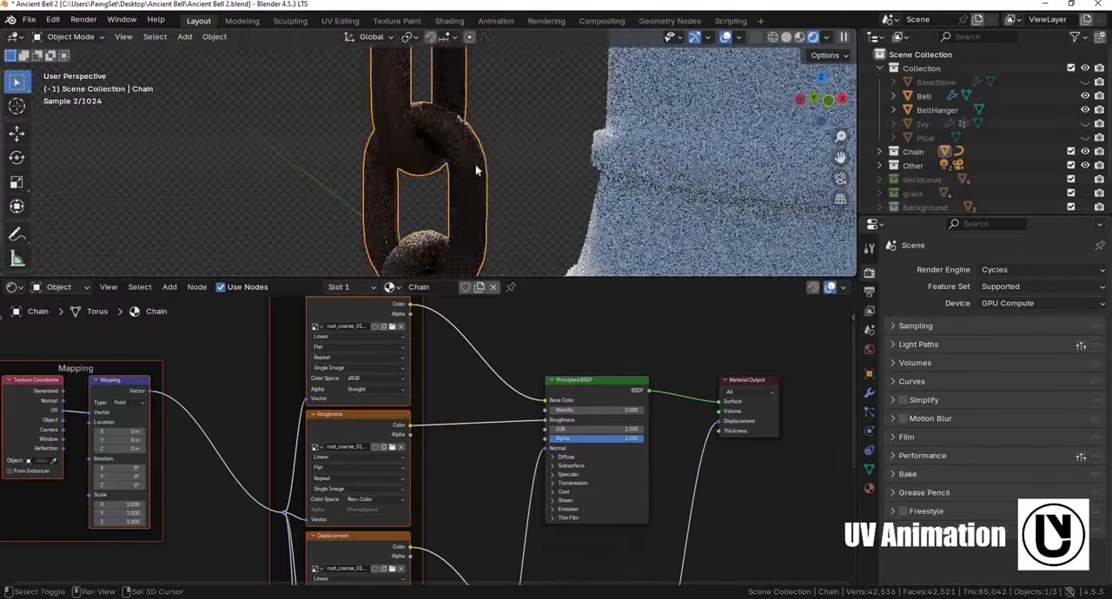
{"action": "scroll", "coordinate": [507, 175], "scroll_direction": "up", "scroll_amount": 2}
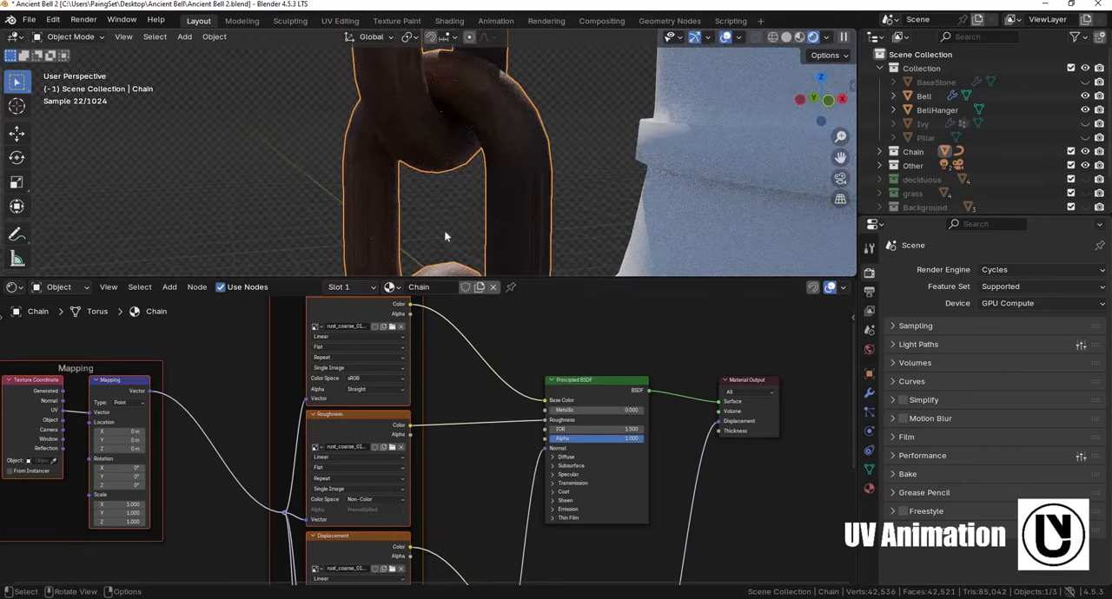
{"action": "scroll", "coordinate": [452, 174], "scroll_direction": "down", "scroll_amount": 2}
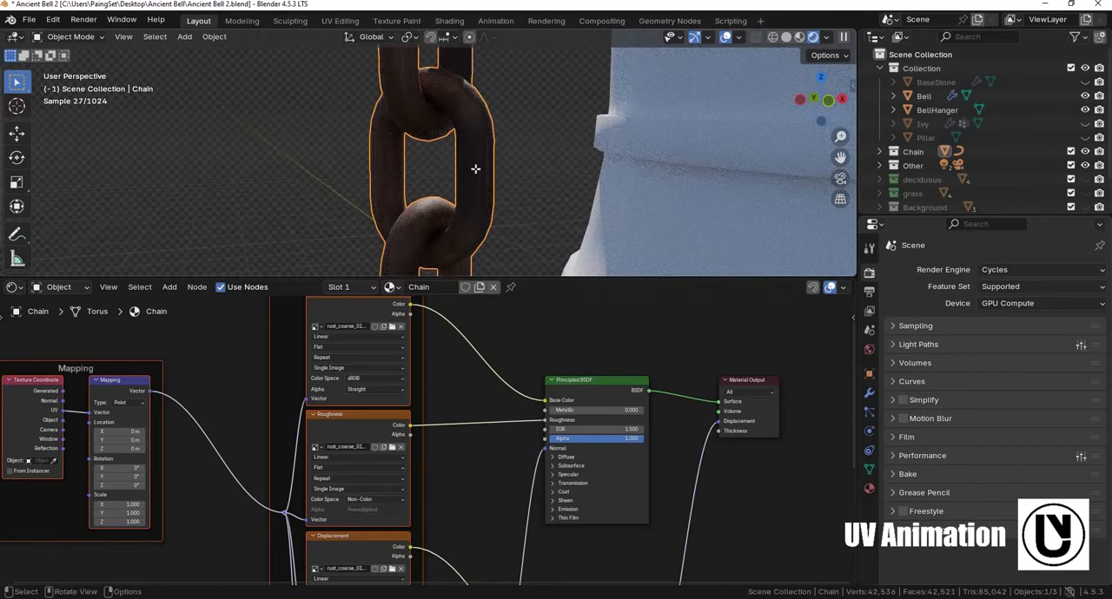
{"action": "key", "text": "Tab"}
{"action": "key", "text": "Tab"}
- View the chain's UV layout with a UV Editor in the UV Editing workspace
{"action": "left_click_drag", "start_coordinate": [182, 278], "coordinate": [178, 227]}
{"action": "left_click", "coordinate": [339, 21]}
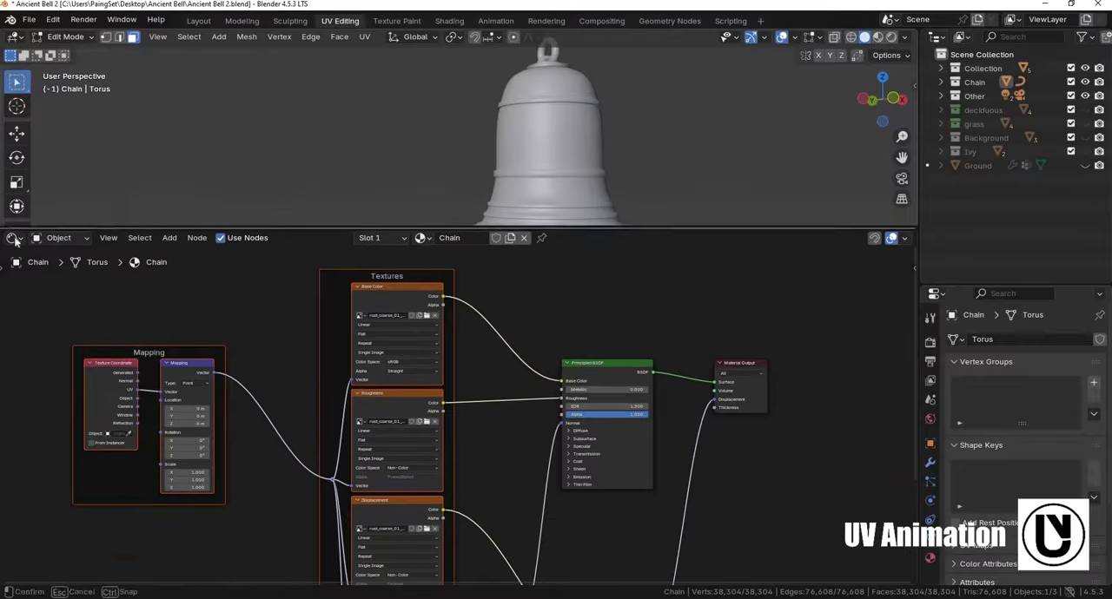
{"action": "left_click", "coordinate": [13, 237]}
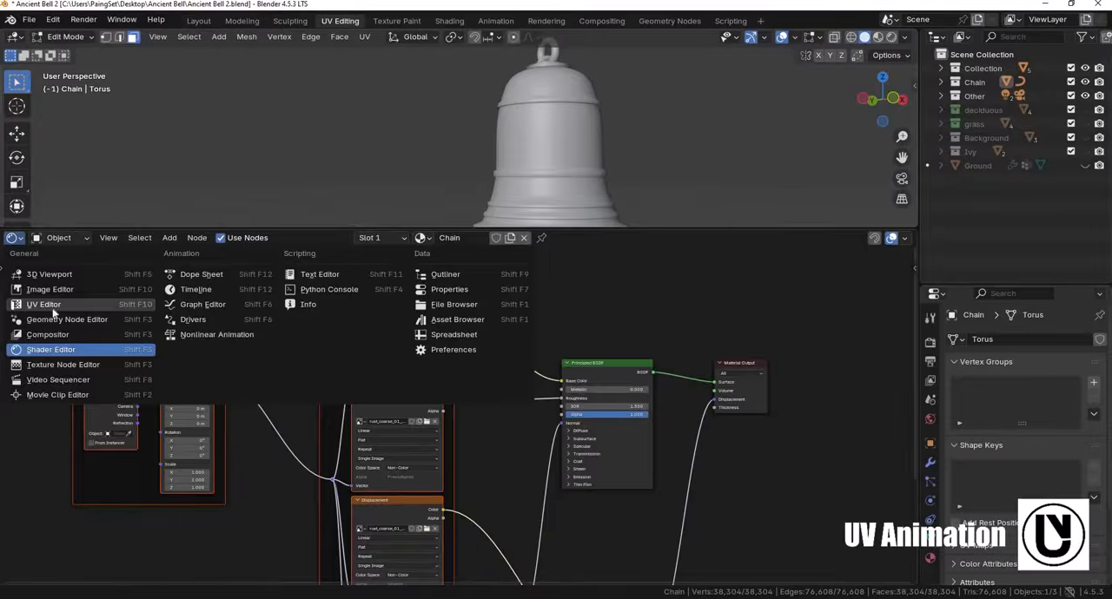
{"action": "key", "text": "shift+F10"}
{"action": "scroll", "coordinate": [547, 377], "scroll_direction": "down", "scroll_amount": 6}
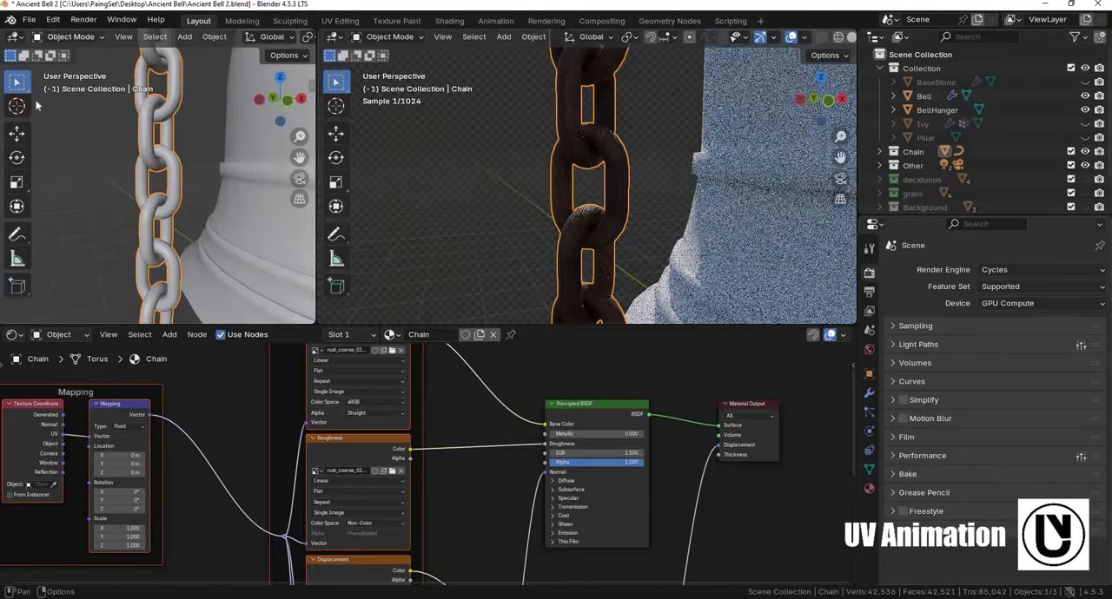
- Turn the split-off viewport area in the Layout workspace into a UV Editor
{"action": "left_click", "coordinate": [12, 37]}
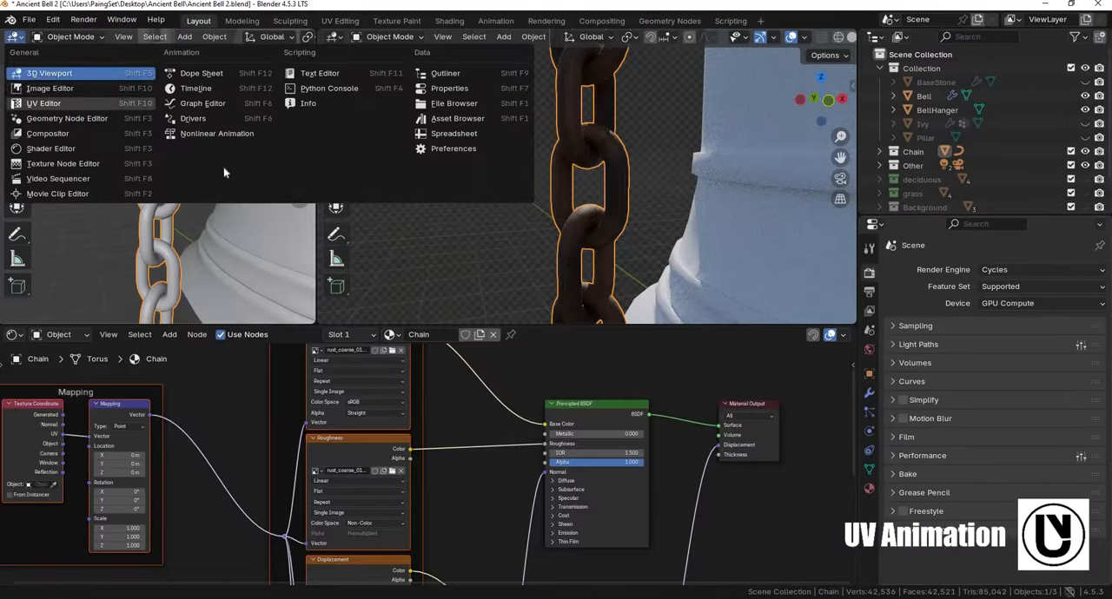
{"action": "left_click", "coordinate": [37, 105]}
{"action": "middle_click_drag", "start_coordinate": [233, 162], "coordinate": [249, 143]}
{"action": "scroll", "coordinate": [249, 144], "scroll_direction": "up", "scroll_amount": 3}
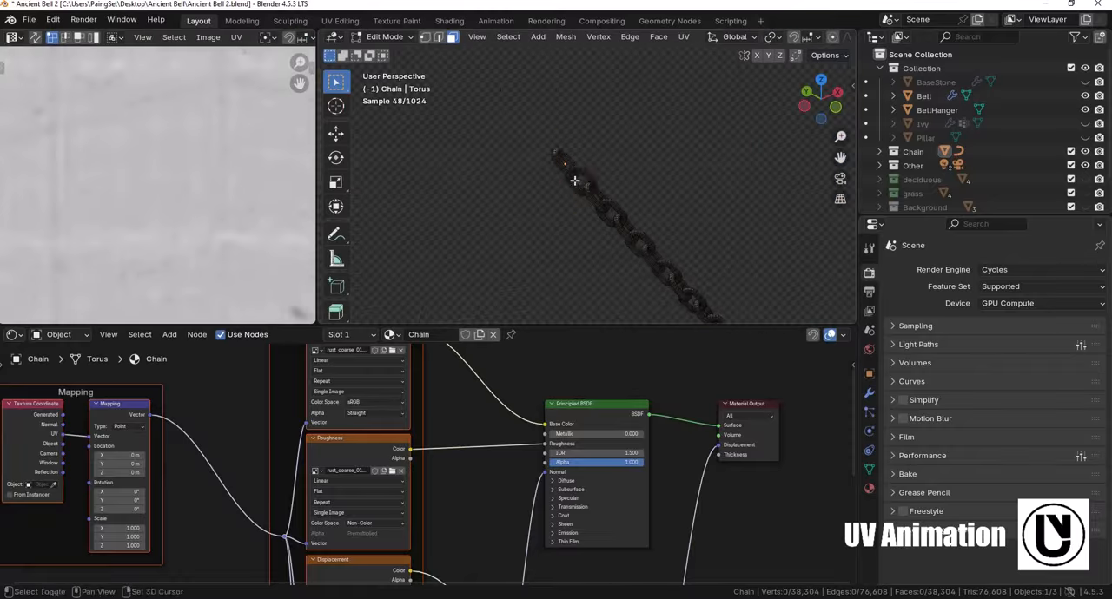
- Unwrap all faces of the chain with Smart UV Project, using a 66° angle limit and the Scaled margin method
{"action": "middle_click_drag", "start_coordinate": [576, 179], "coordinate": [544, 182], "text": "shift"}
{"action": "key", "text": "a"}
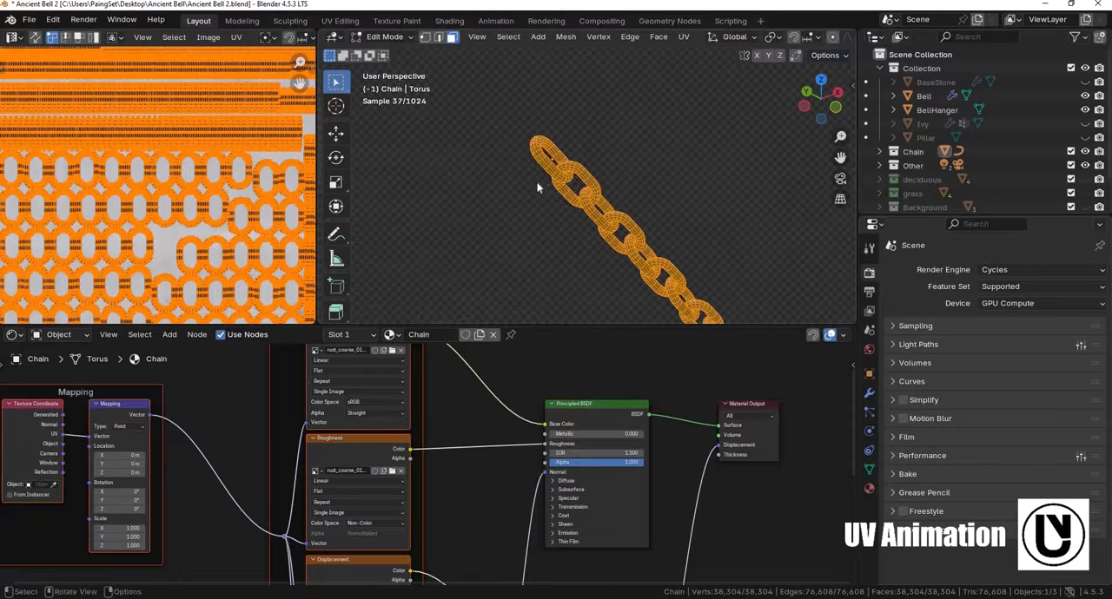
{"action": "key", "text": "u"}
{"action": "left_click", "coordinate": [529, 183]}
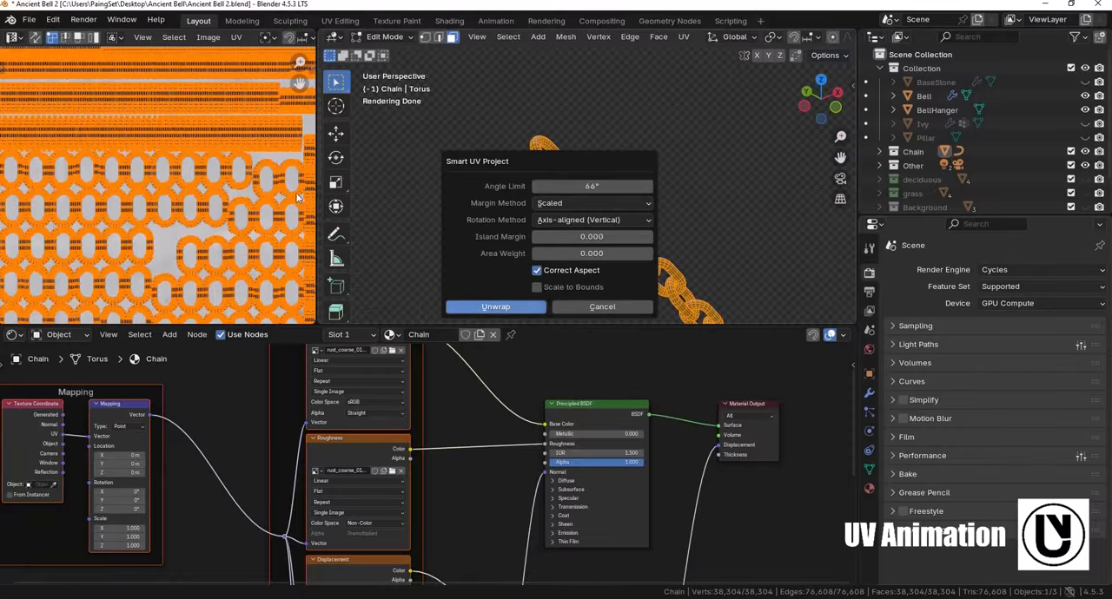
{"action": "left_click", "coordinate": [497, 307]}
{"action": "scroll", "coordinate": [129, 177], "scroll_direction": "up", "scroll_amount": 8}
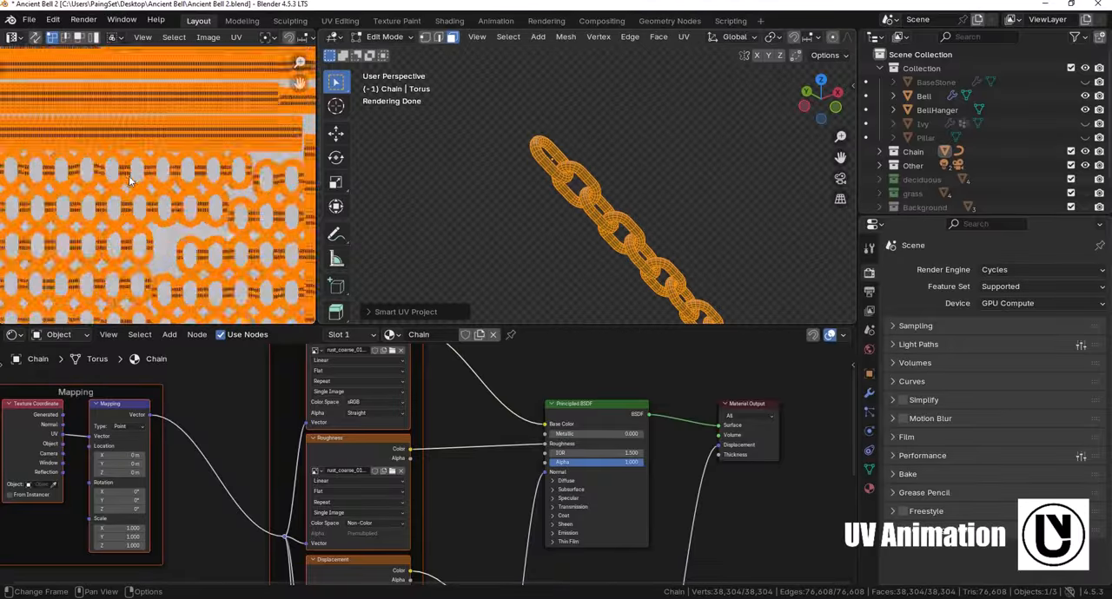
{"action": "scroll", "coordinate": [128, 174], "scroll_direction": "down", "scroll_amount": 10}
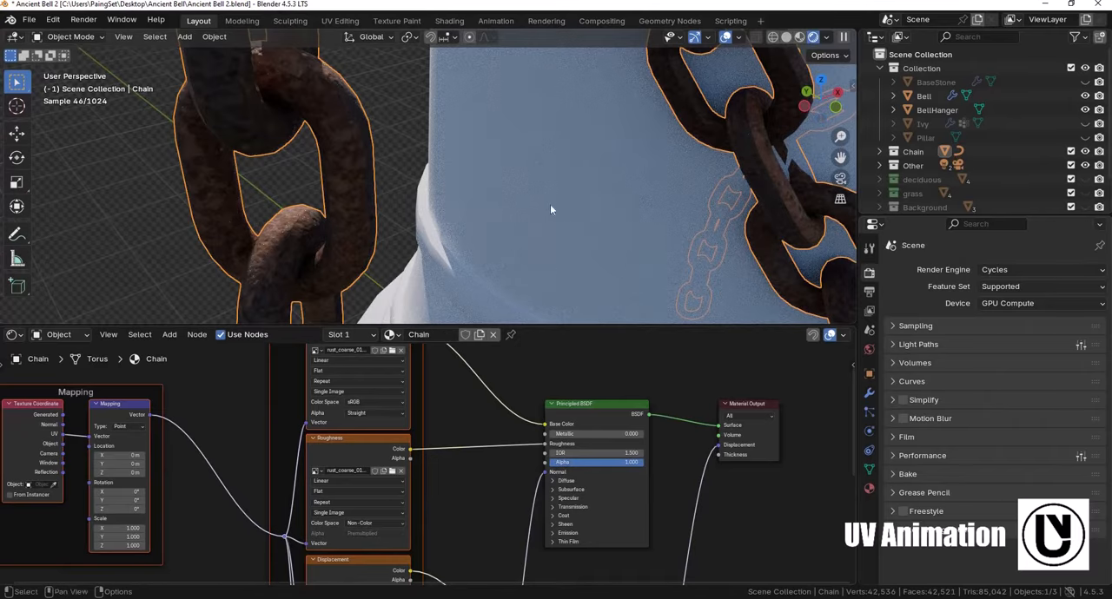
- Select the bell hanger on top of the bell and switch the viewport to solid shading for a close view
{"action": "scroll", "coordinate": [550, 204], "scroll_direction": "down", "scroll_amount": 8}
{"action": "middle_click_drag", "start_coordinate": [550, 201], "coordinate": [569, 186]}
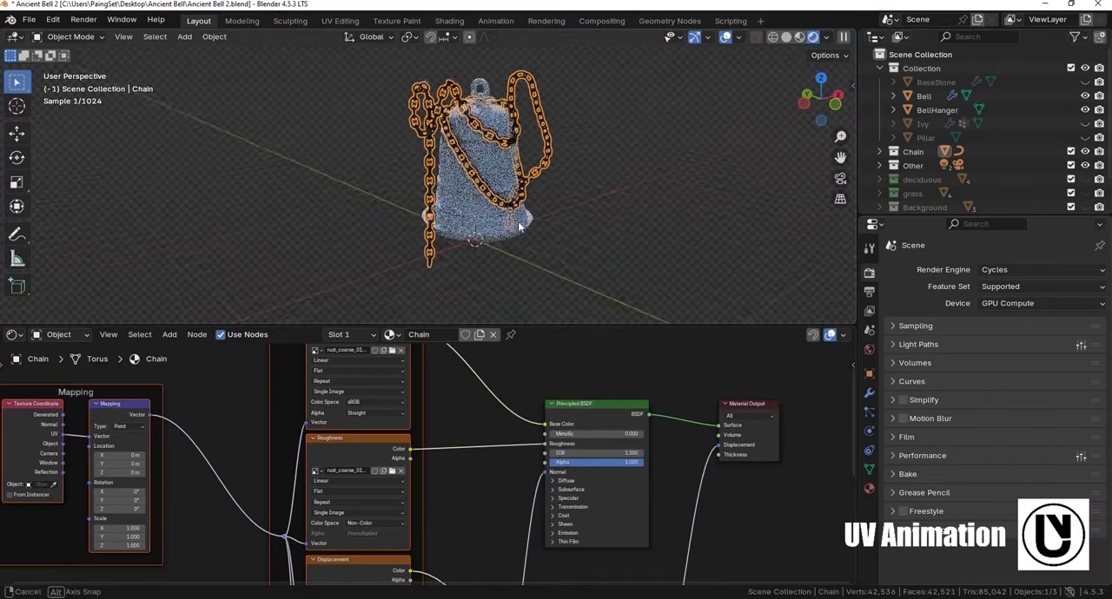
{"action": "scroll", "coordinate": [569, 165], "scroll_direction": "up", "scroll_amount": 2}
{"action": "middle_click_drag", "start_coordinate": [575, 131], "coordinate": [517, 181], "text": "shift"}
{"action": "scroll", "coordinate": [563, 155], "scroll_direction": "up", "scroll_amount": 3}
{"action": "scroll", "coordinate": [517, 184], "scroll_direction": "up", "scroll_amount": 4}
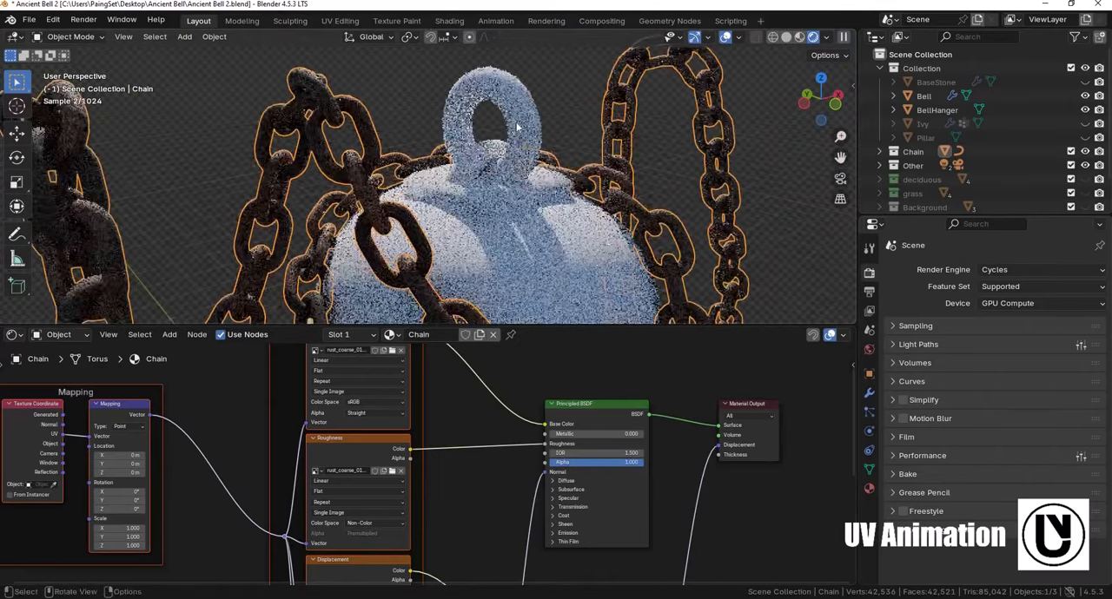
{"action": "left_click", "coordinate": [476, 184]}
{"action": "key", "text": "z"}
{"action": "mouse_move", "coordinate": [526, 134]}
{"action": "middle_mouse_down", "text": "shift"}
{"action": "mouse_move", "coordinate": [476, 184]}
{"action": "mouse_move", "coordinate": [514, 146]}
{"action": "middle_mouse_up", "text": "shift"}
{"action": "scroll", "coordinate": [497, 191], "scroll_direction": "up", "scroll_amount": 3}
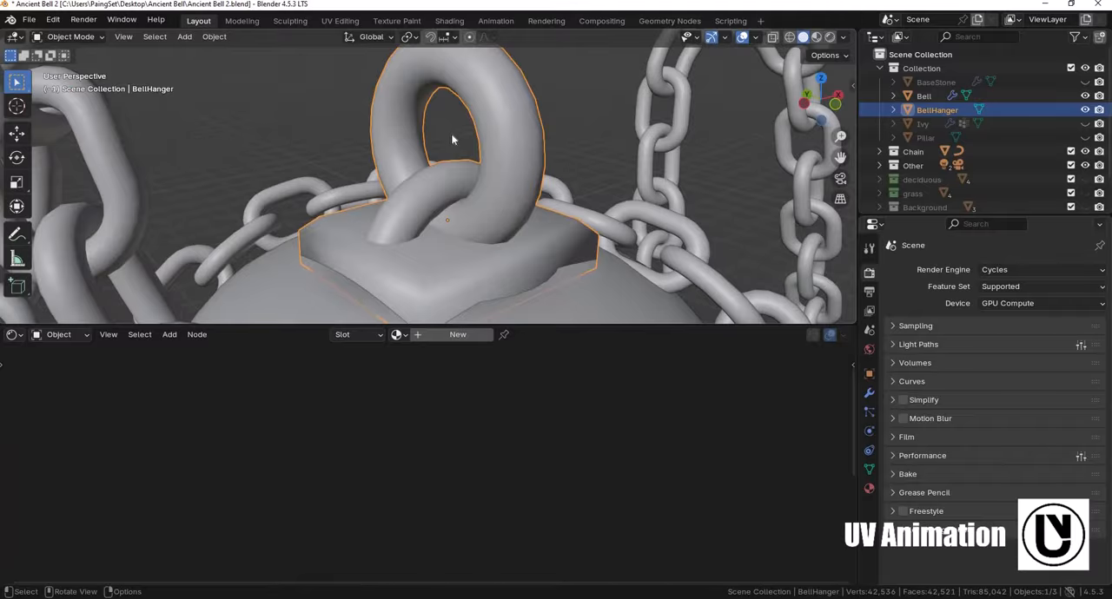
{"action": "middle_click_drag", "start_coordinate": [450, 141], "coordinate": [469, 108]}
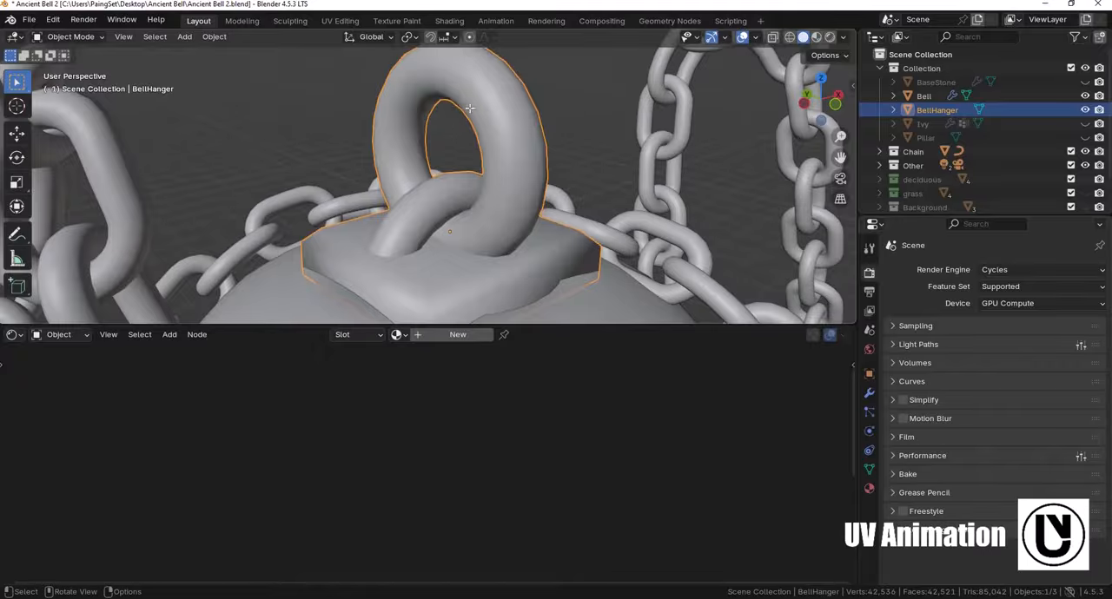
- Edit the bell hanger's edges and mark the loop around the tube at the large ring's top as a seam
{"action": "key", "text": "Tab"}
{"action": "middle_click_drag", "start_coordinate": [453, 64], "coordinate": [447, 217], "text": "shift"}
{"action": "key", "text": "2"}
{"action": "left_click", "coordinate": [441, 115], "text": "alt"}
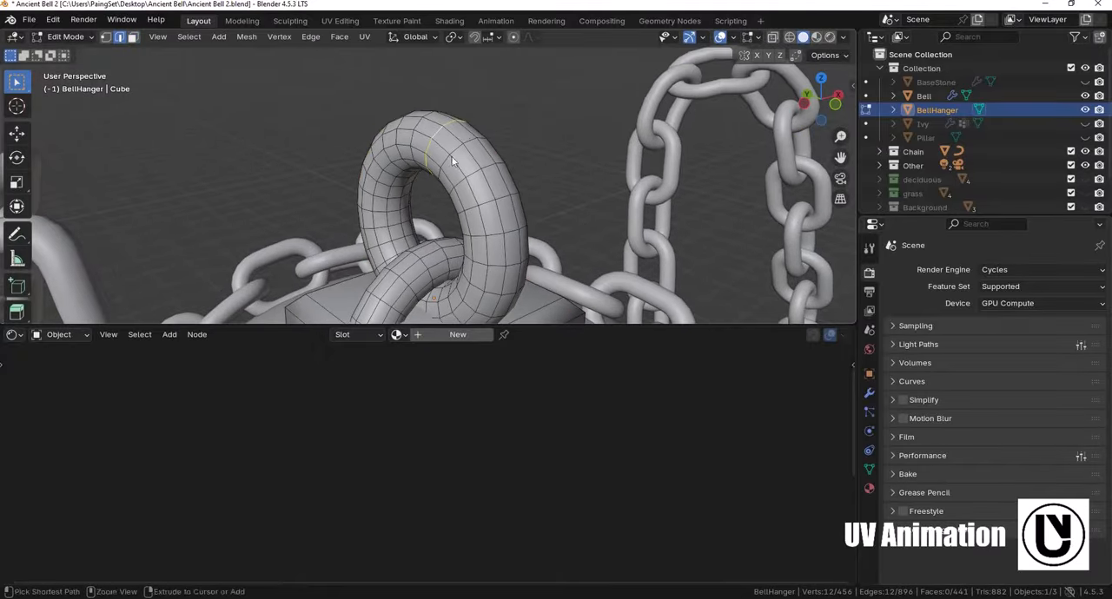
{"action": "key", "text": "ctrl+e"}
{"action": "left_click", "coordinate": [423, 356]}
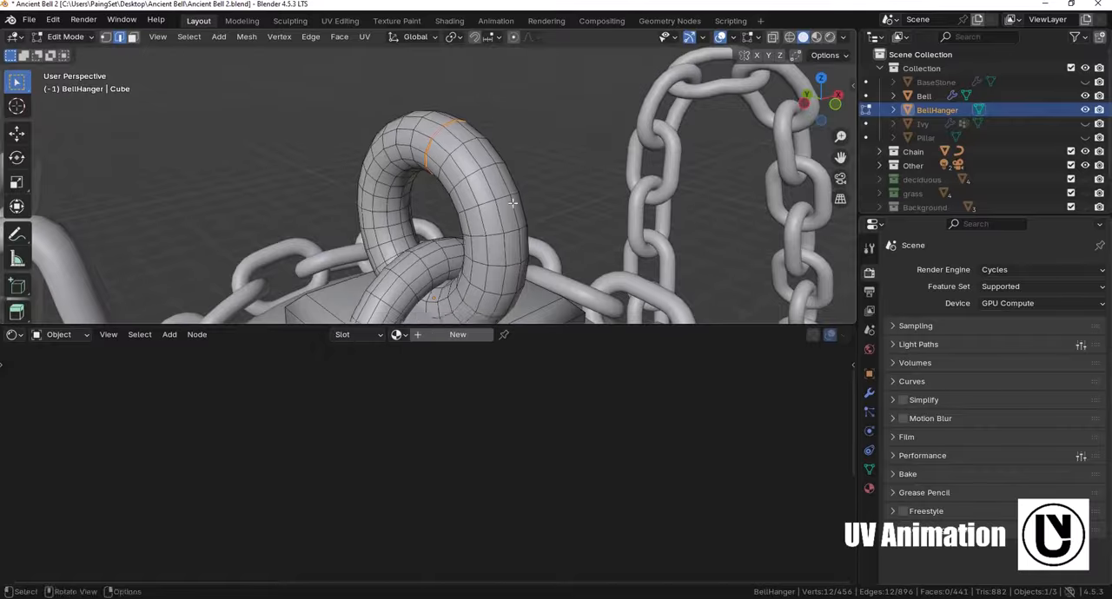
- Mark the edge loop running along the inside of the hanger's large ring as a seam
{"action": "scroll", "coordinate": [515, 194], "scroll_direction": "up", "scroll_amount": 4}
{"action": "middle_click_drag", "start_coordinate": [515, 195], "coordinate": [532, 106]}
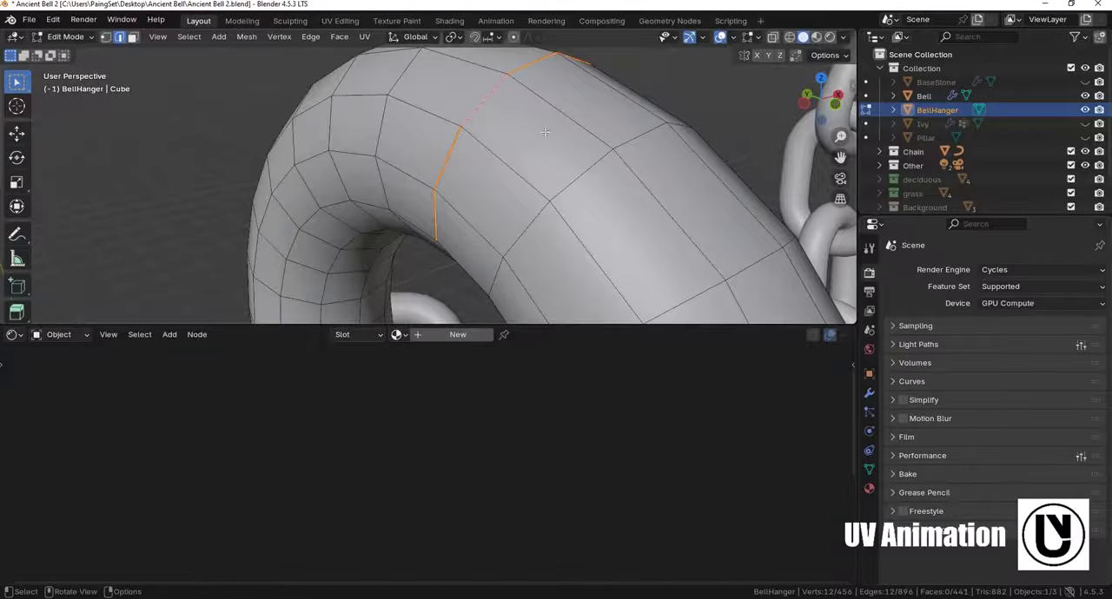
{"action": "scroll", "coordinate": [578, 203], "scroll_direction": "down", "scroll_amount": 8}
{"action": "left_click", "coordinate": [486, 184], "text": "alt"}
{"action": "middle_click_drag", "start_coordinate": [487, 184], "coordinate": [428, 174], "text": "shift"}
{"action": "key", "text": "ctrl+e"}
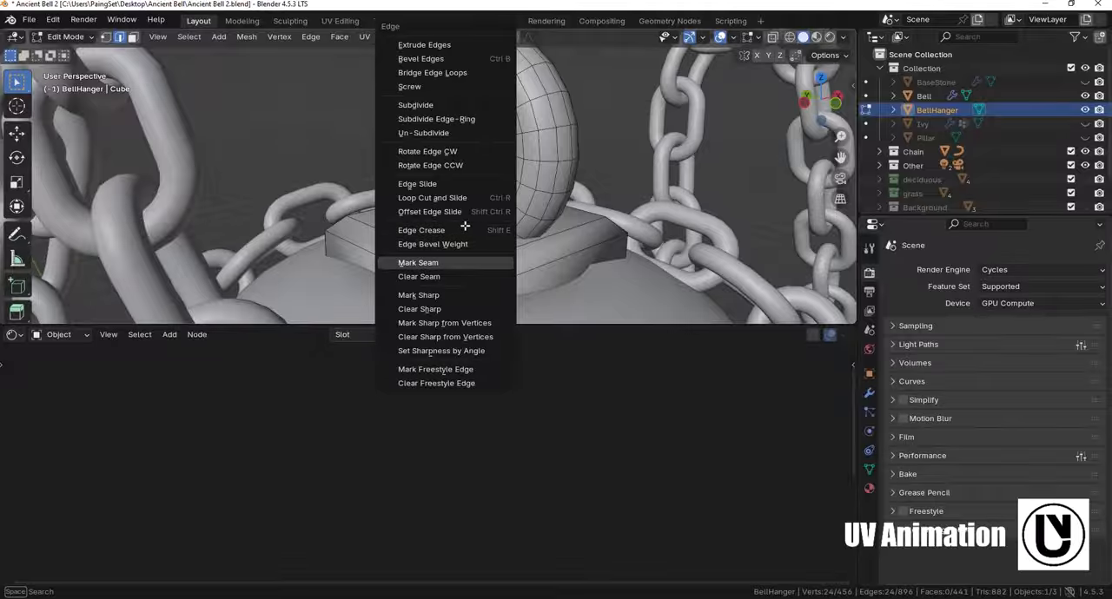
{"action": "left_click", "coordinate": [421, 263]}
- Mark the edge line running along the hanger's small half ring as a seam
{"action": "middle_click_drag", "start_coordinate": [488, 225], "coordinate": [476, 177]}
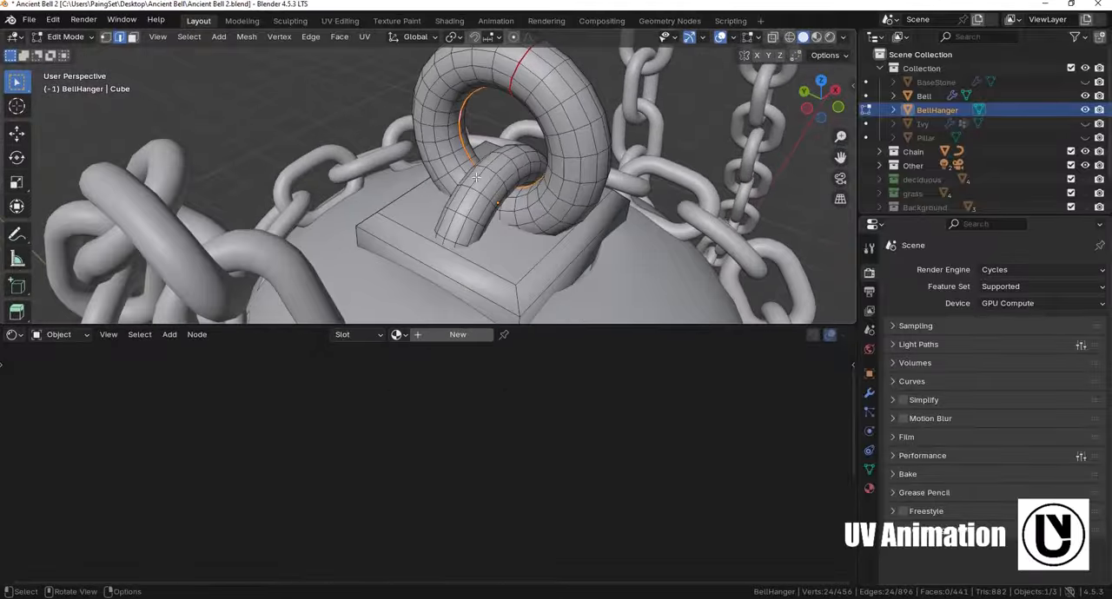
{"action": "left_click", "coordinate": [476, 177], "text": "alt"}
{"action": "key", "text": "ctrl+e"}
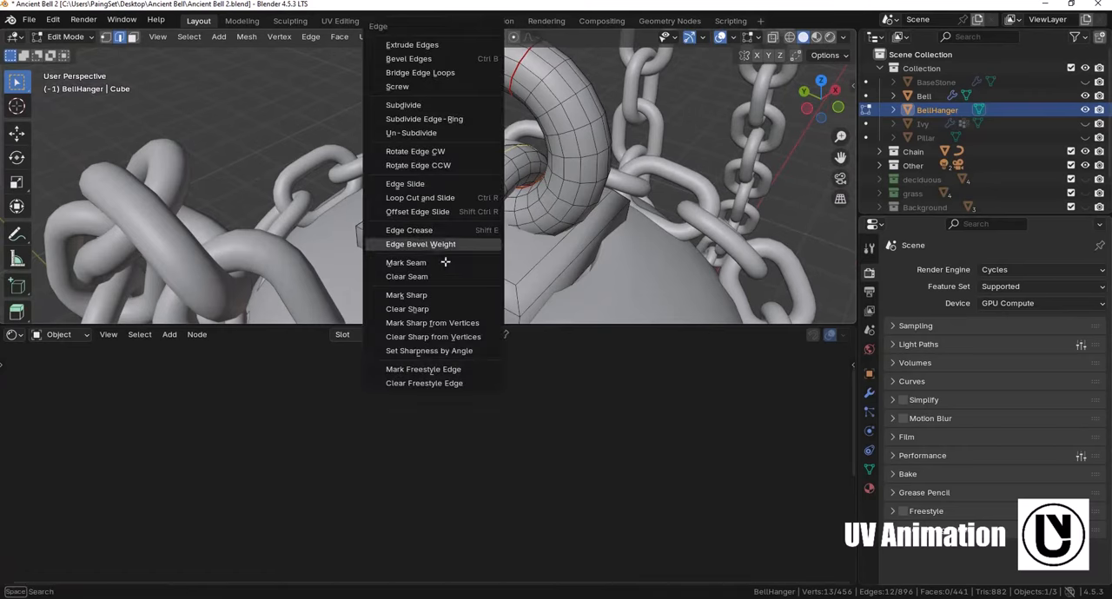
{"action": "left_click", "coordinate": [444, 262]}
- Select the corner edges of the hanger's square base plate and mark them as seams
{"action": "middle_click_drag", "start_coordinate": [445, 262], "coordinate": [333, 149]}
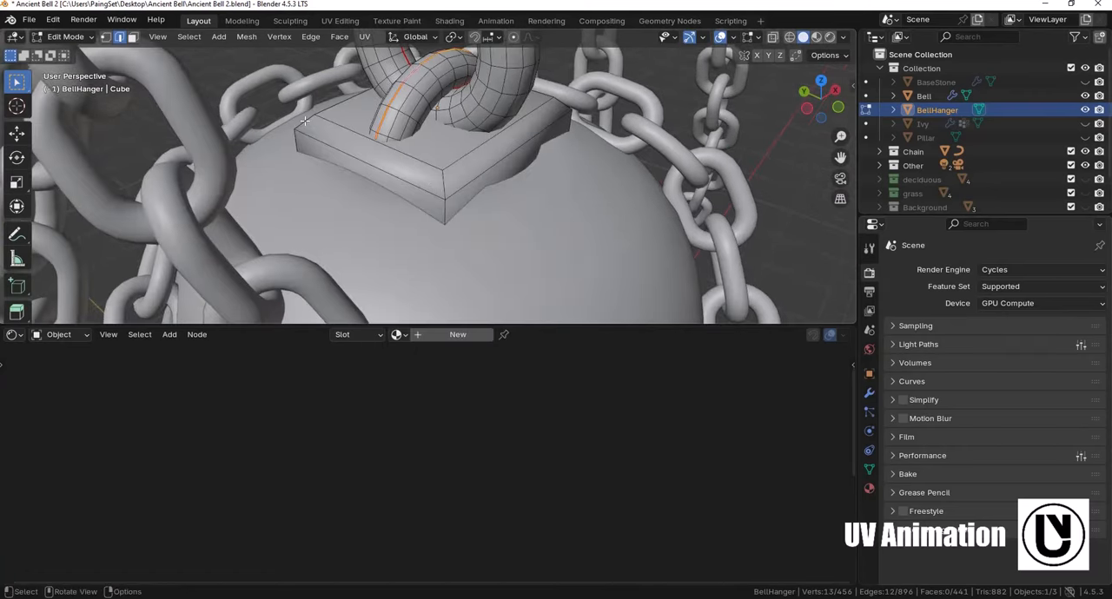
{"action": "left_click", "coordinate": [389, 137]}
{"action": "left_click", "coordinate": [511, 181], "text": "shift"}
{"action": "middle_click_drag", "start_coordinate": [511, 181], "coordinate": [169, 188]}
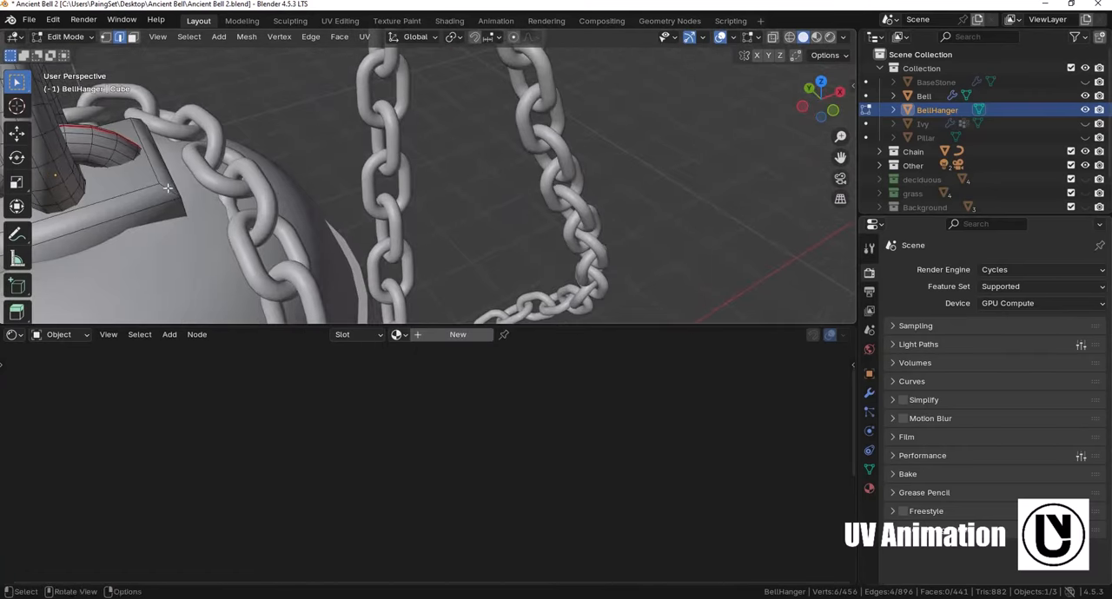
{"action": "middle_click_drag", "start_coordinate": [380, 202], "coordinate": [501, 151]}
{"action": "left_click", "coordinate": [501, 151], "text": "shift"}
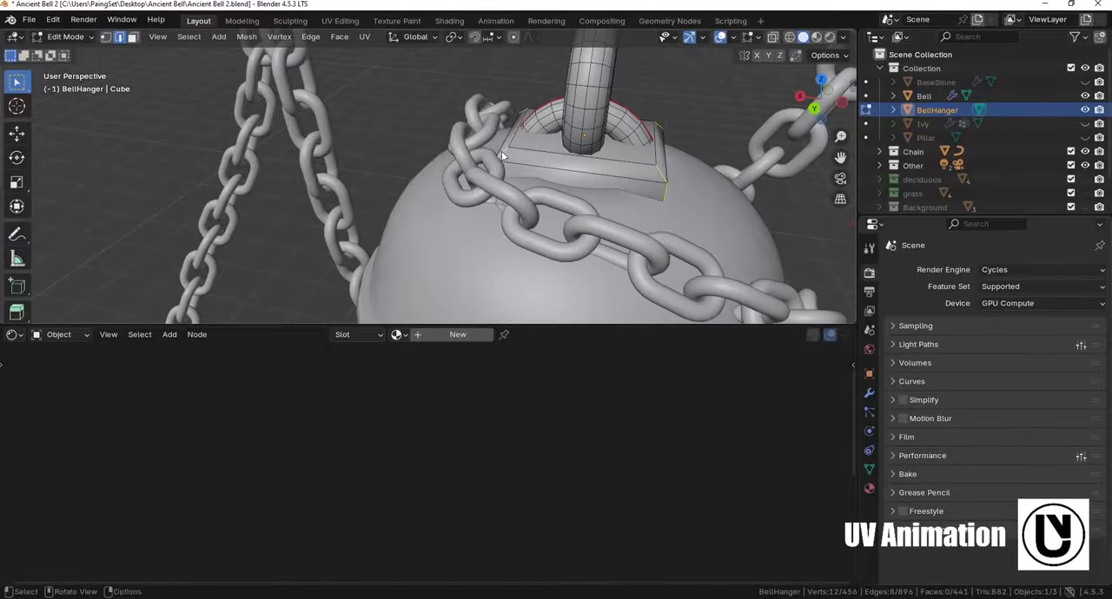
{"action": "key", "text": "ctrl+e"}
{"action": "left_click", "coordinate": [452, 263]}
- Unwrap the whole bell hanger mesh with a UV Editor open beside the viewport
{"action": "key", "text": "a"}
{"action": "scroll", "coordinate": [457, 119], "scroll_direction": "down", "scroll_amount": 5}
{"action": "left_click_drag", "start_coordinate": [3, 33], "coordinate": [284, 40]}
{"action": "key", "text": "u"}
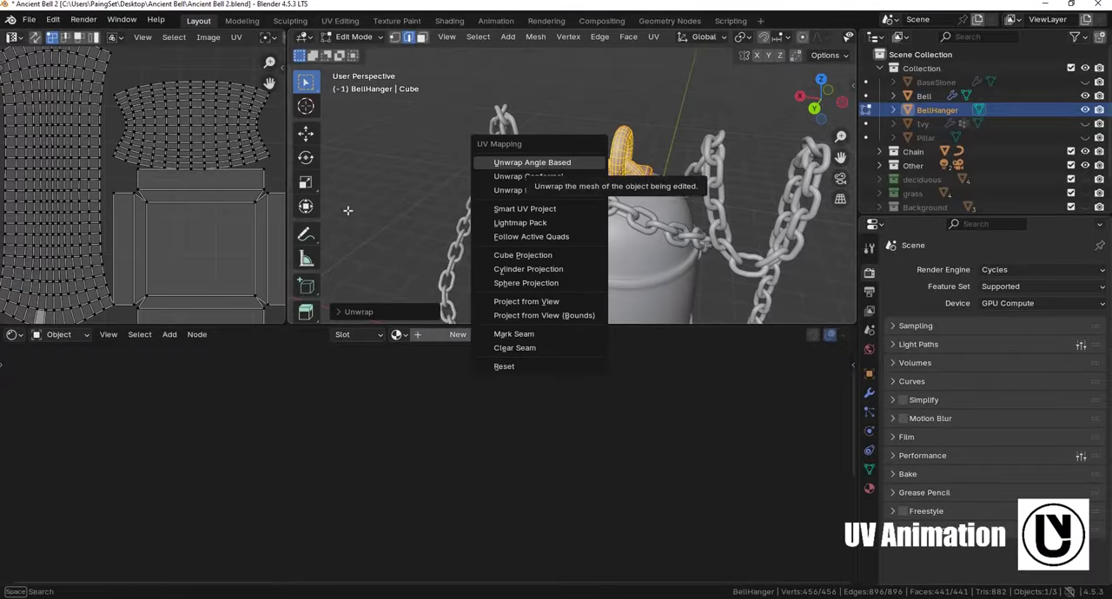
- Leave mesh editing, assign the existing Chain material to the bell hanger and make it a single-user copy
{"action": "middle_click_drag", "start_coordinate": [216, 261], "coordinate": [192, 209]}
{"action": "middle_click_drag", "start_coordinate": [150, 85], "coordinate": [190, 168]}
{"action": "middle_click_drag", "start_coordinate": [40, 312], "coordinate": [53, 267]}
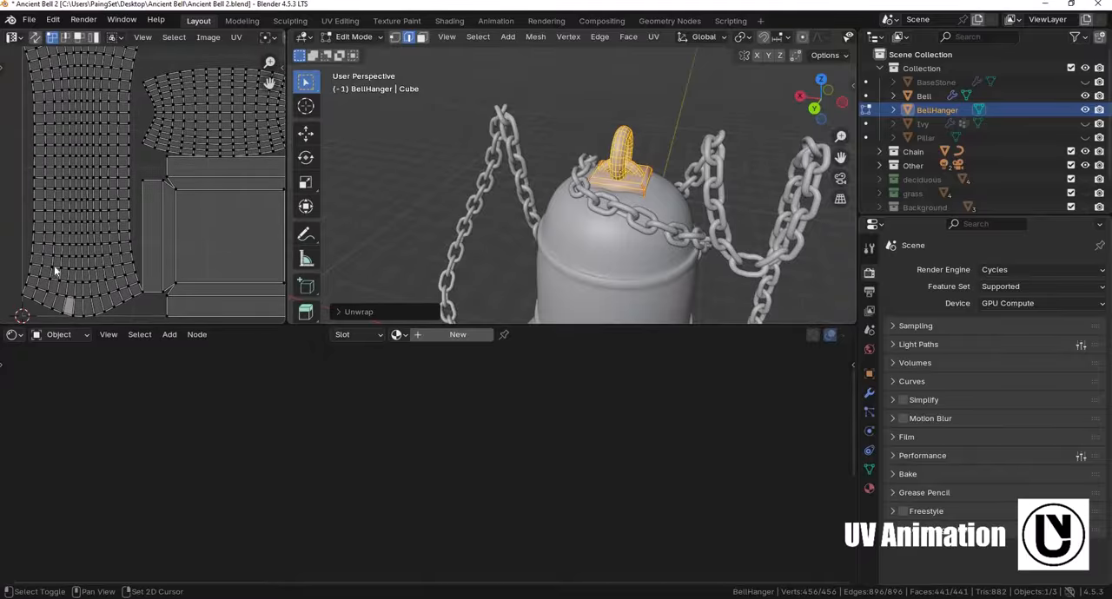
{"action": "scroll", "coordinate": [186, 152], "scroll_direction": "down", "scroll_amount": 5}
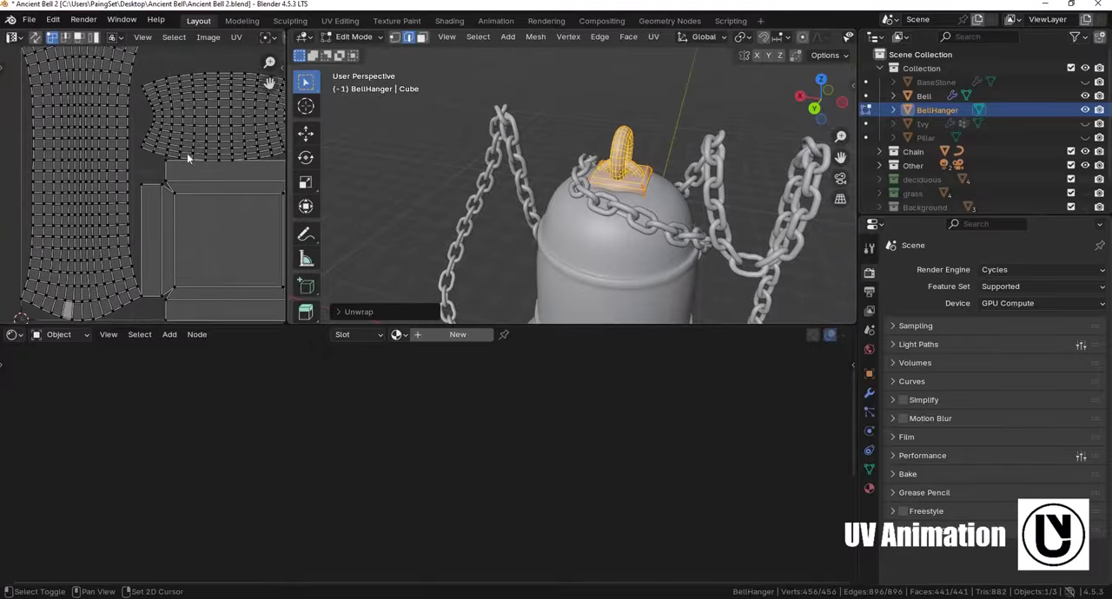
{"action": "middle_click_drag", "start_coordinate": [215, 161], "coordinate": [218, 158]}
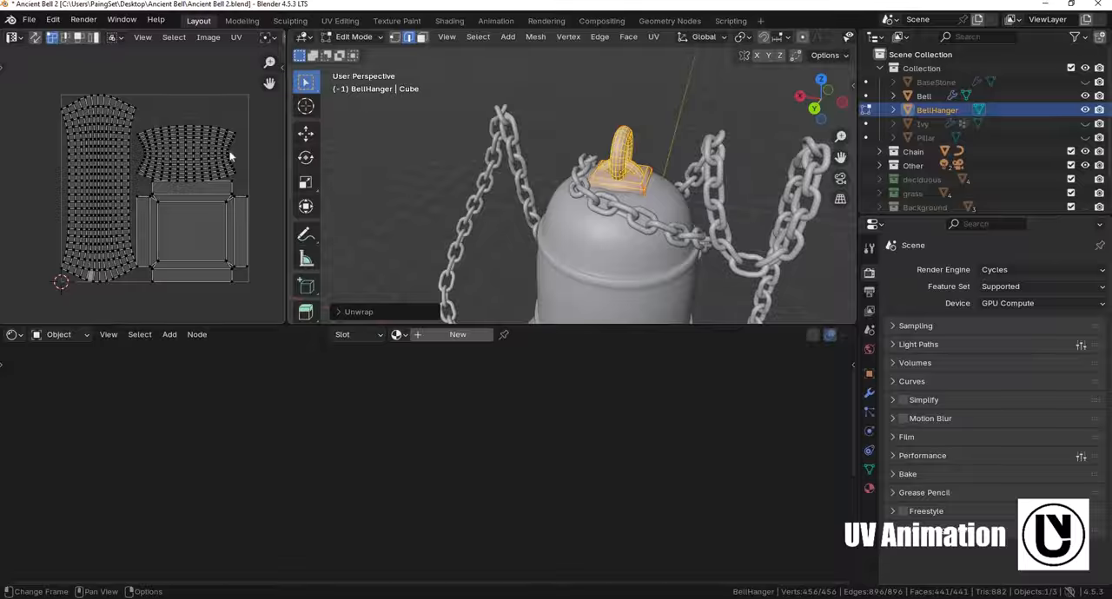
{"action": "key", "text": "Tab"}
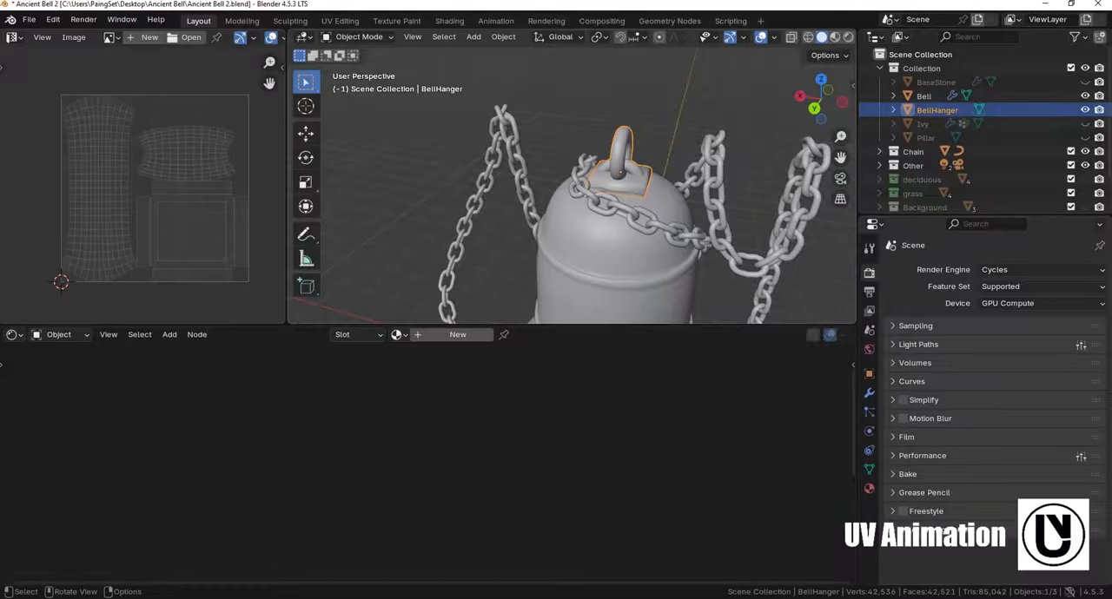
{"action": "left_click", "coordinate": [399, 335]}
{"action": "type", "text": "chain"}
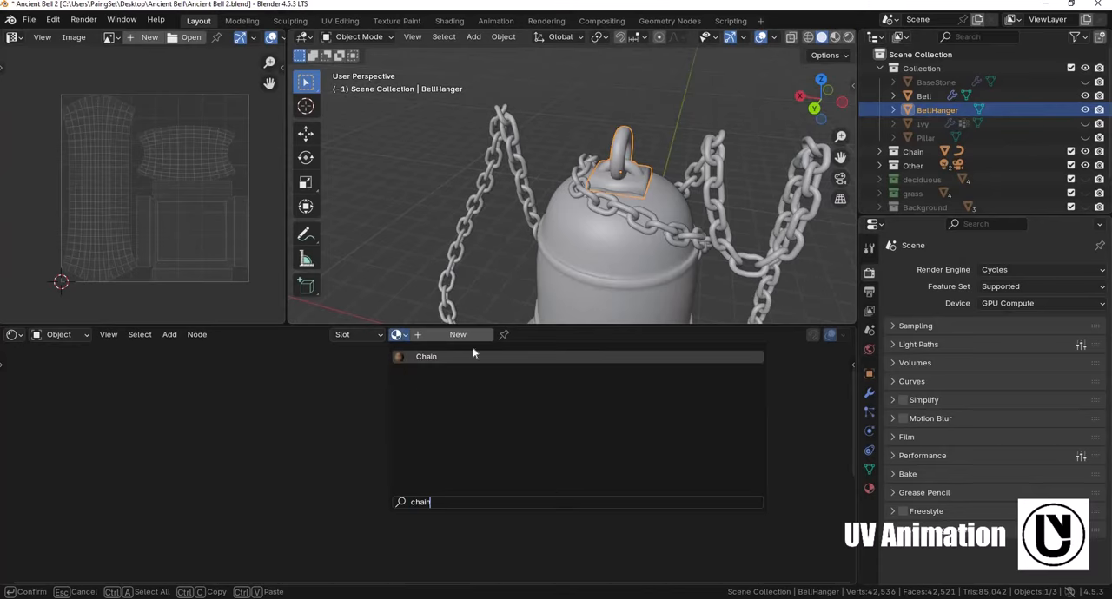
{"action": "left_click", "coordinate": [472, 356]}
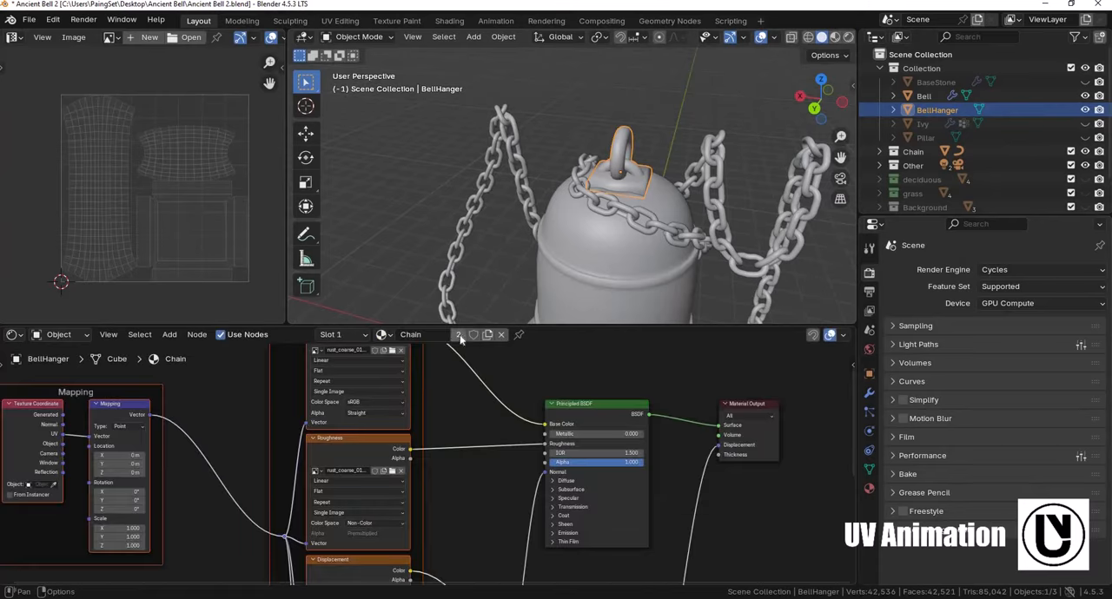
{"action": "left_click", "coordinate": [460, 335]}
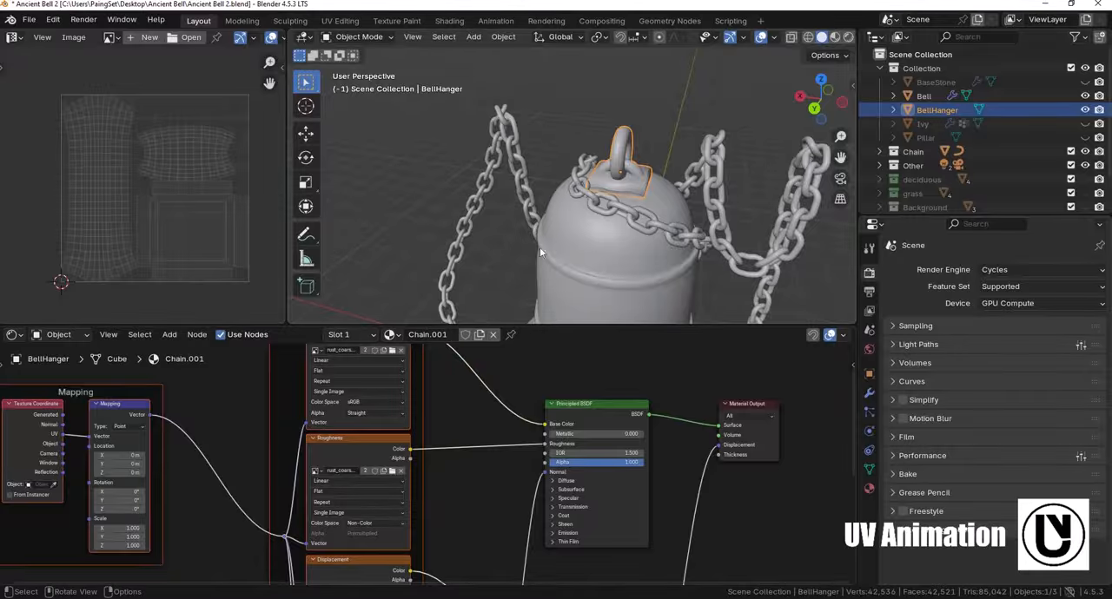
- Rename the hanger's copied material to BellHanger
{"action": "middle_click_drag", "start_coordinate": [438, 374], "coordinate": [438, 416], "text": "shift"}
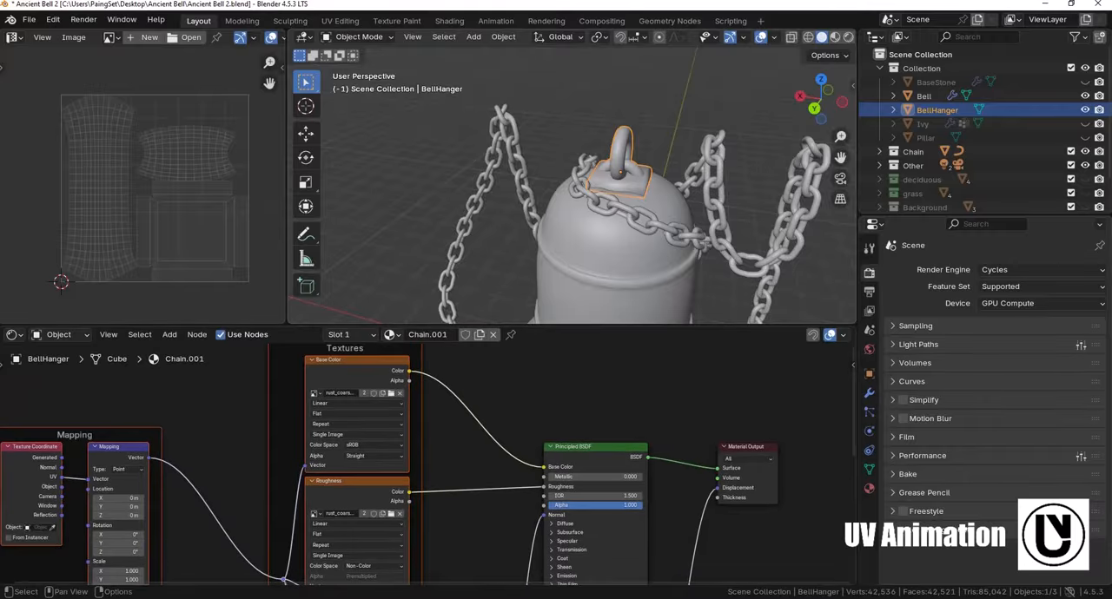
{"action": "left_click", "coordinate": [428, 335]}
{"action": "type", "text": "BellTop"}
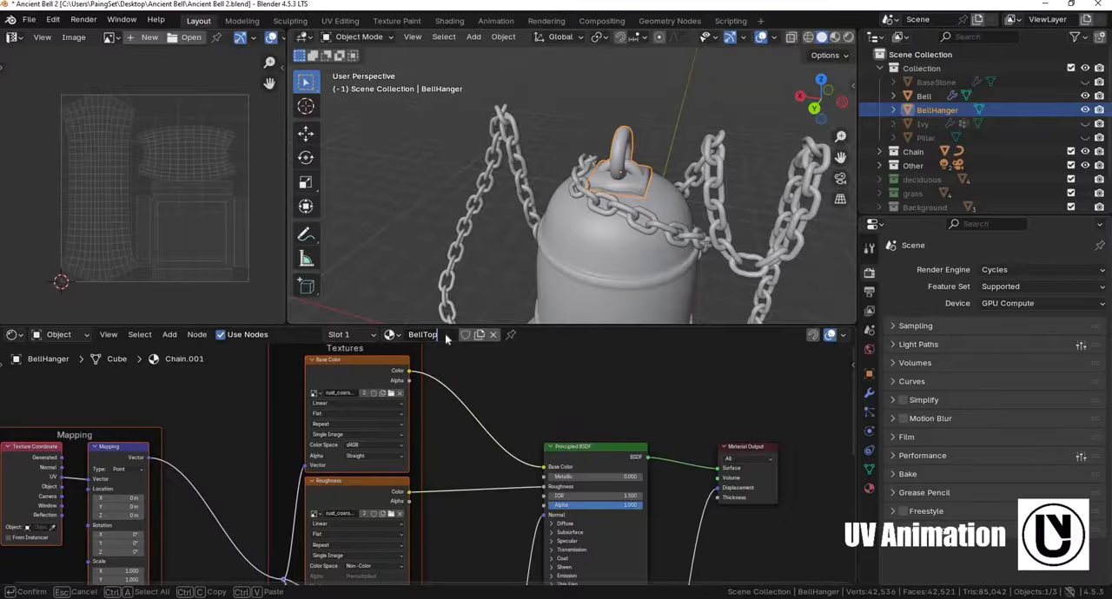
{"action": "key", "text": "Return"}
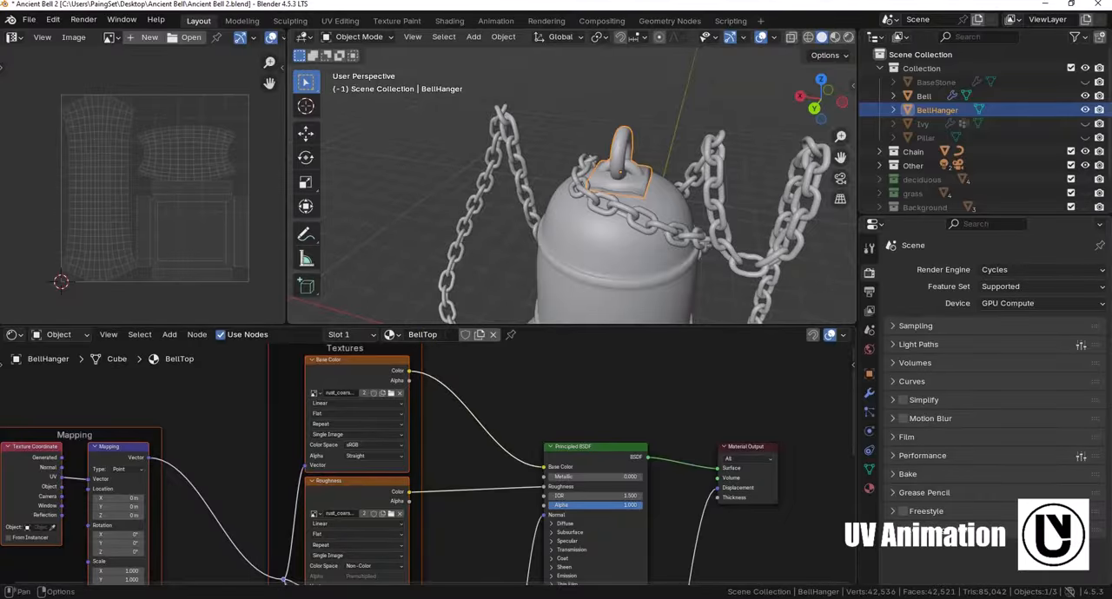
{"action": "left_click", "coordinate": [446, 335]}
{"action": "left_click", "coordinate": [446, 336]}
{"action": "key", "text": "BackSpace"}
{"action": "key", "text": "BackSpace"}
{"action": "type", "text": "Hanger"}
{"action": "key", "text": "Return"}
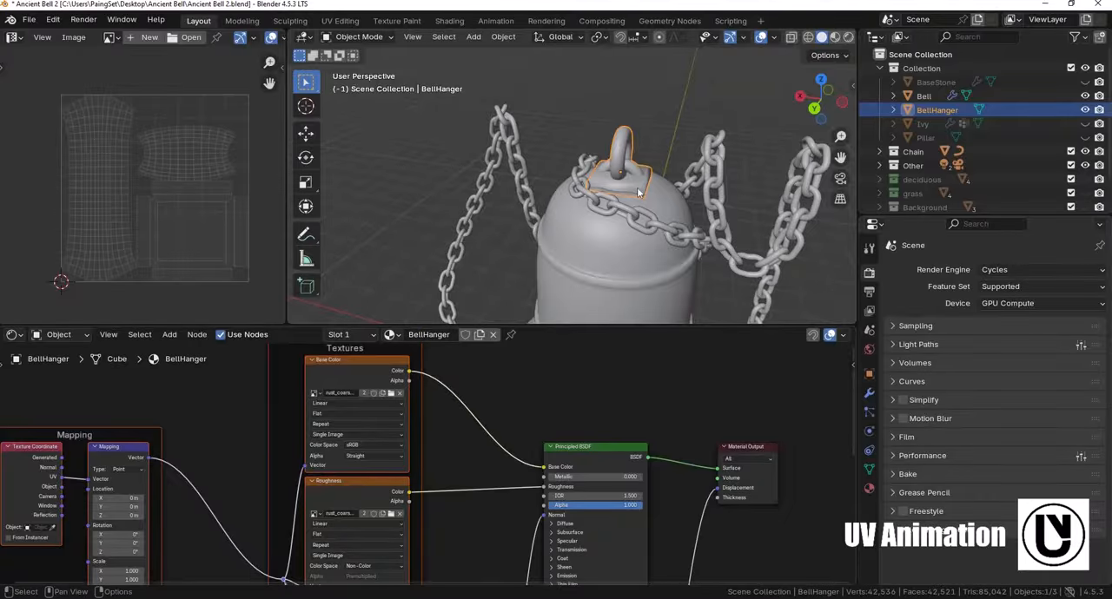
- Set the BellHanger material's Mapping scale to 5 on X, Y and Z, checking the rusty texture in rendered shading
{"action": "scroll", "coordinate": [479, 439], "scroll_direction": "down", "scroll_amount": 4}
{"action": "scroll", "coordinate": [484, 469], "scroll_direction": "up", "scroll_amount": 4}
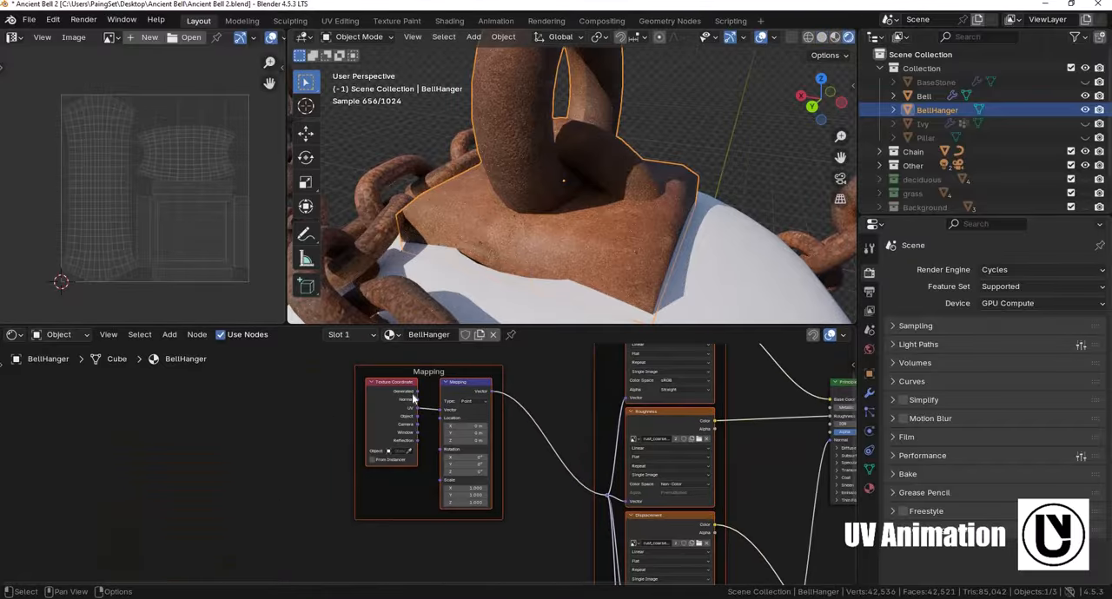
{"action": "middle_click_drag", "start_coordinate": [484, 470], "coordinate": [443, 382]}
{"action": "scroll", "coordinate": [426, 443], "scroll_direction": "up", "scroll_amount": 8}
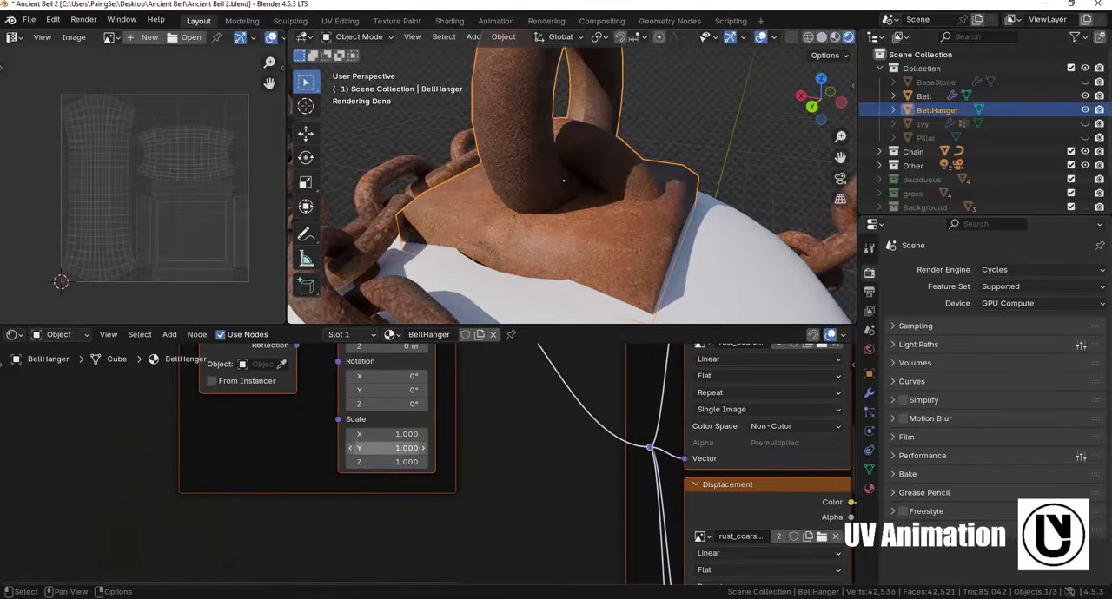
{"action": "type", "text": "4"}
{"action": "key", "text": "Return"}
{"action": "left_click_drag", "start_coordinate": [410, 434], "coordinate": [407, 462]}
{"action": "type", "text": "5"}
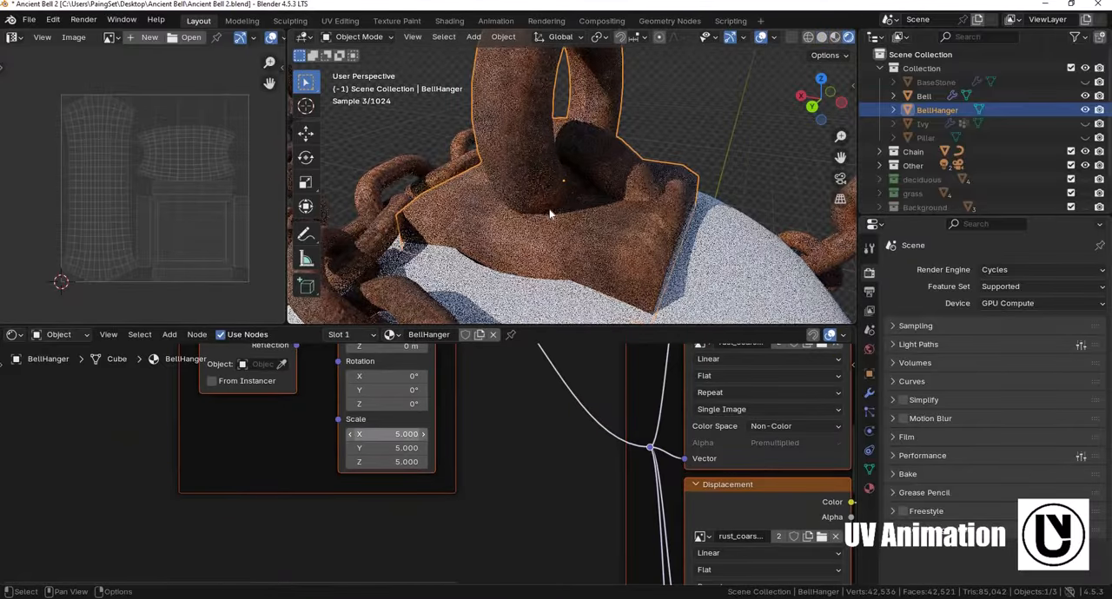
{"action": "key", "text": "Return"}
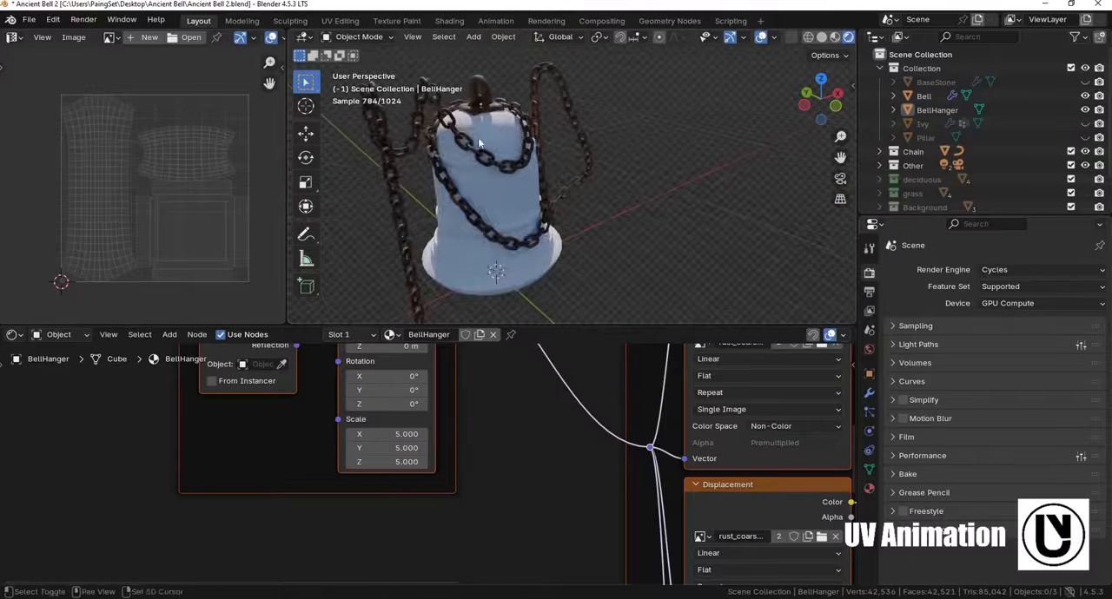
- Select the bell hanger on top of the bell and hide it
{"action": "middle_click_drag", "start_coordinate": [479, 144], "coordinate": [494, 153], "text": "shift"}
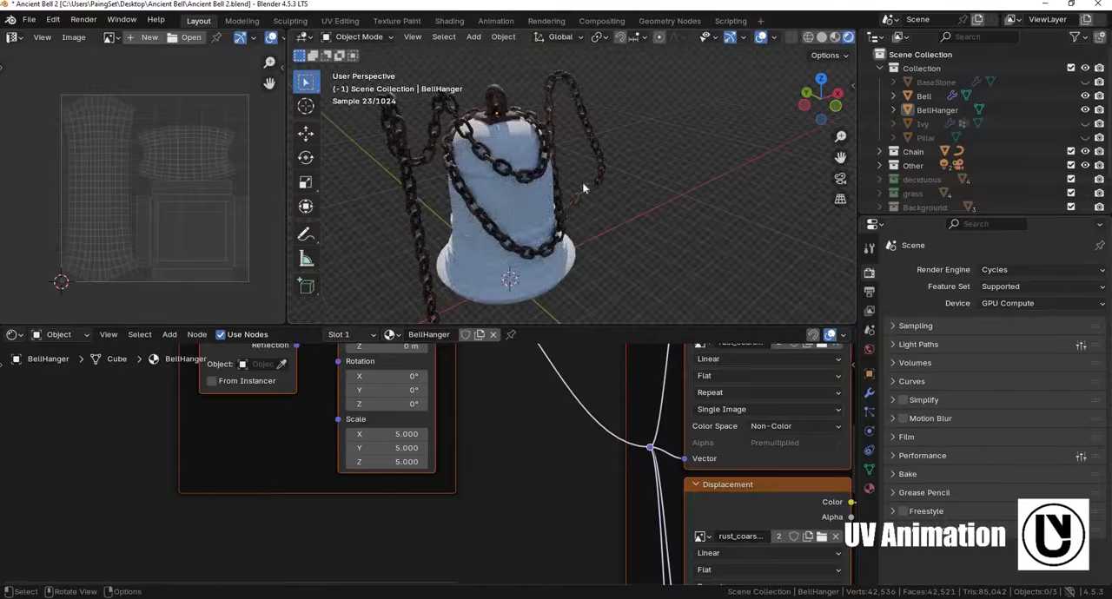
{"action": "scroll", "coordinate": [580, 183], "scroll_direction": "up", "scroll_amount": 2}
{"action": "middle_click_drag", "start_coordinate": [478, 95], "coordinate": [508, 104], "text": "shift"}
{"action": "left_click", "coordinate": [509, 104]}
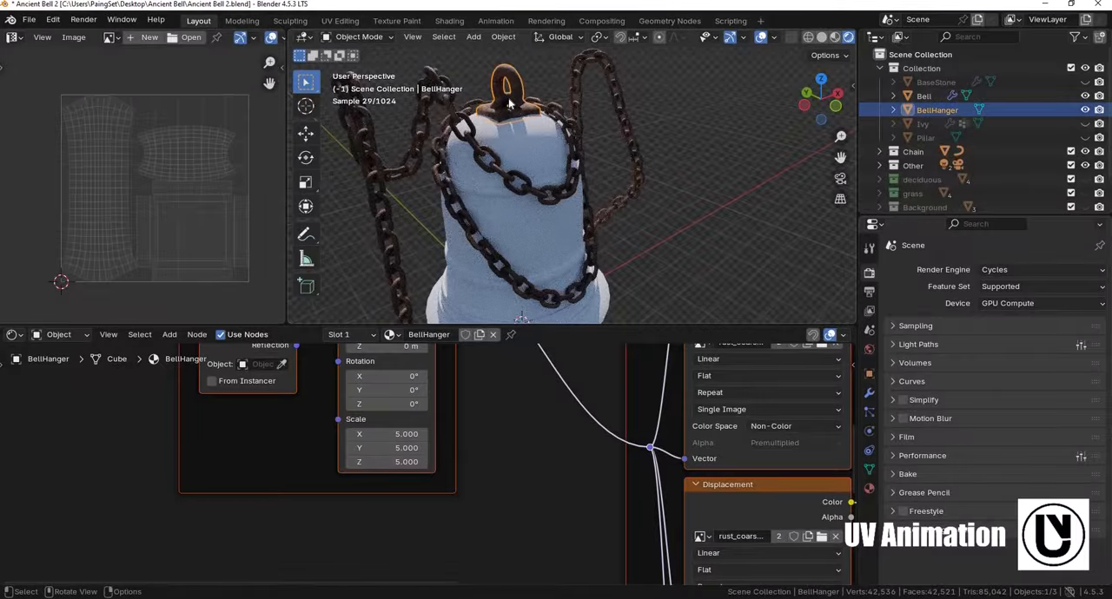
{"action": "key", "text": "h"}
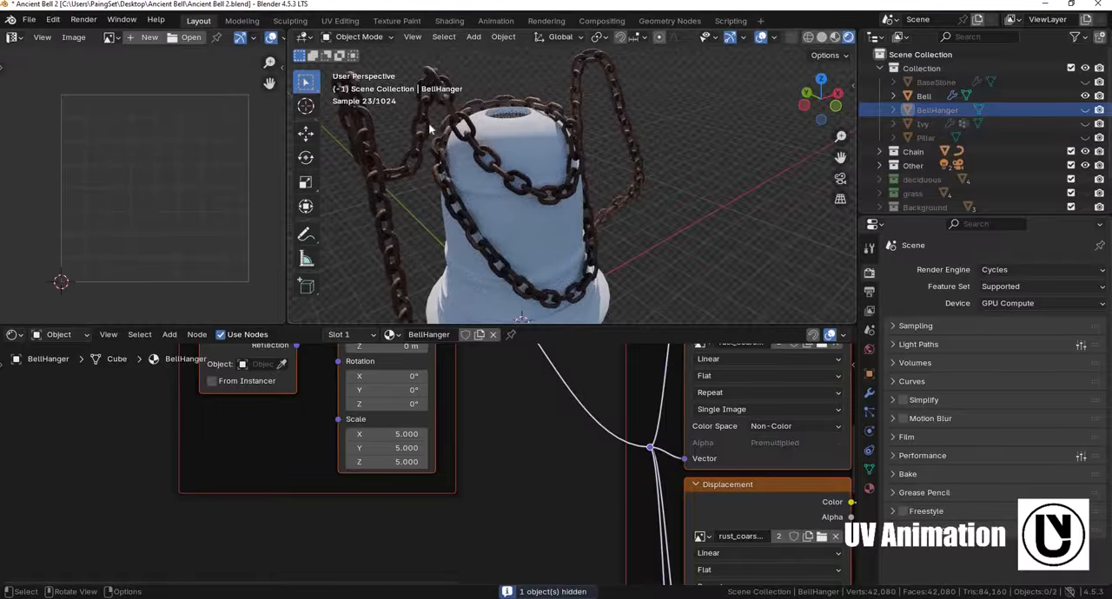
- Hide the whole Chain collection, keeping its NurbsPath object individually visible
{"action": "left_click", "coordinate": [428, 123]}
{"action": "left_click", "coordinate": [880, 152]}
{"action": "left_click", "coordinate": [936, 179]}
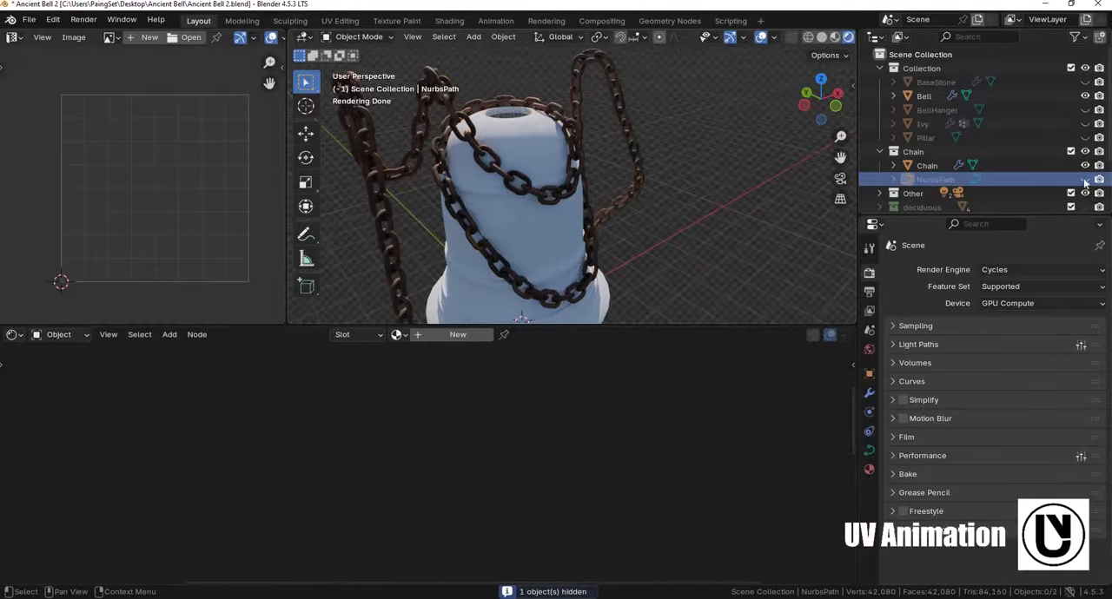
{"action": "left_click", "coordinate": [879, 153]}
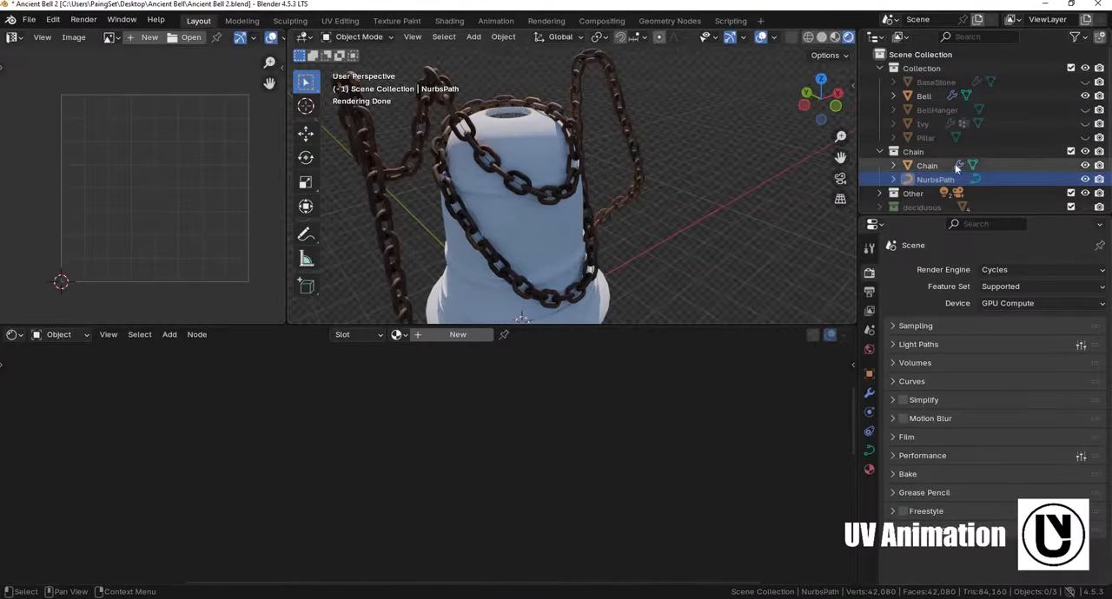
{"action": "left_click", "coordinate": [1085, 153]}
- Return the viewport to solid shading, select the bell and start editing its mesh
{"action": "middle_click_drag", "start_coordinate": [483, 228], "coordinate": [544, 213]}
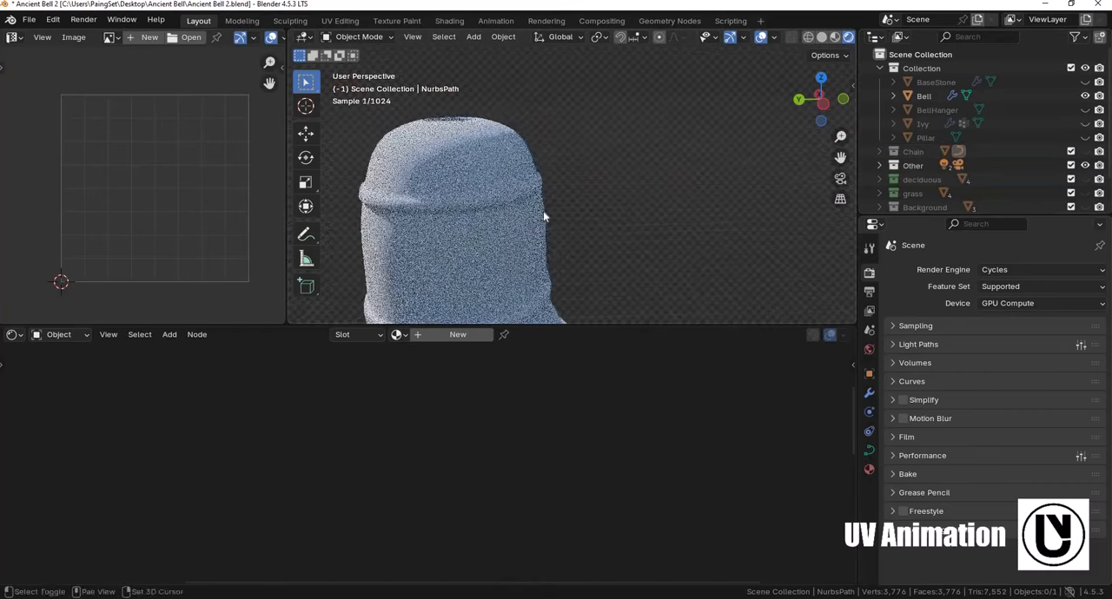
{"action": "mouse_move", "coordinate": [453, 248]}
{"action": "middle_mouse_down", "text": "shift"}
{"action": "mouse_move", "coordinate": [551, 212]}
{"action": "mouse_move", "coordinate": [553, 185]}
{"action": "mouse_move", "coordinate": [466, 181]}
{"action": "middle_mouse_up", "text": "shift"}
{"action": "key", "text": "z"}
{"action": "left_click", "coordinate": [613, 217]}
{"action": "left_click", "coordinate": [600, 216]}
{"action": "scroll", "coordinate": [596, 213], "scroll_direction": "down", "scroll_amount": 2}
{"action": "key", "text": "Tab"}
{"action": "scroll", "coordinate": [541, 181], "scroll_direction": "up", "scroll_amount": 3}
{"action": "scroll", "coordinate": [556, 191], "scroll_direction": "down", "scroll_amount": 1}
{"action": "middle_click_drag", "start_coordinate": [677, 248], "coordinate": [627, 230]}
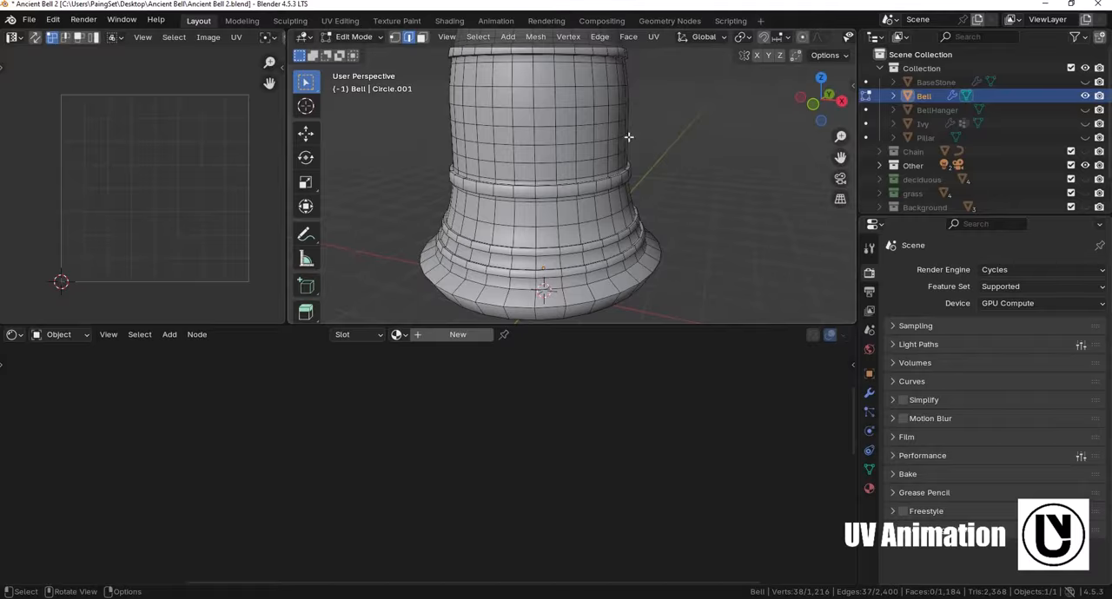
- Try selecting a patch of faces and a ring of faces on the bell's dome in face select mode
{"action": "left_click_drag", "start_coordinate": [634, 144], "coordinate": [529, 80]}
{"action": "middle_click_drag", "start_coordinate": [608, 179], "coordinate": [623, 251], "text": "shift"}
{"action": "scroll", "coordinate": [618, 196], "scroll_direction": "down", "scroll_amount": 1}
{"action": "left_click_drag", "start_coordinate": [576, 122], "coordinate": [521, 72]}
{"action": "left_click", "coordinate": [422, 37]}
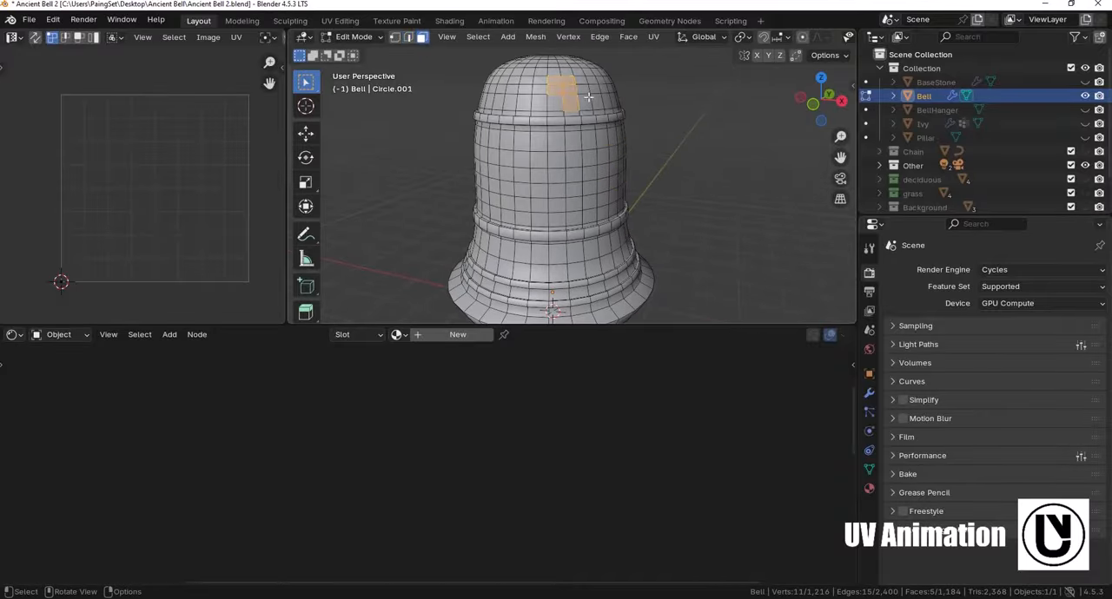
{"action": "key", "text": "ctrl+l"}
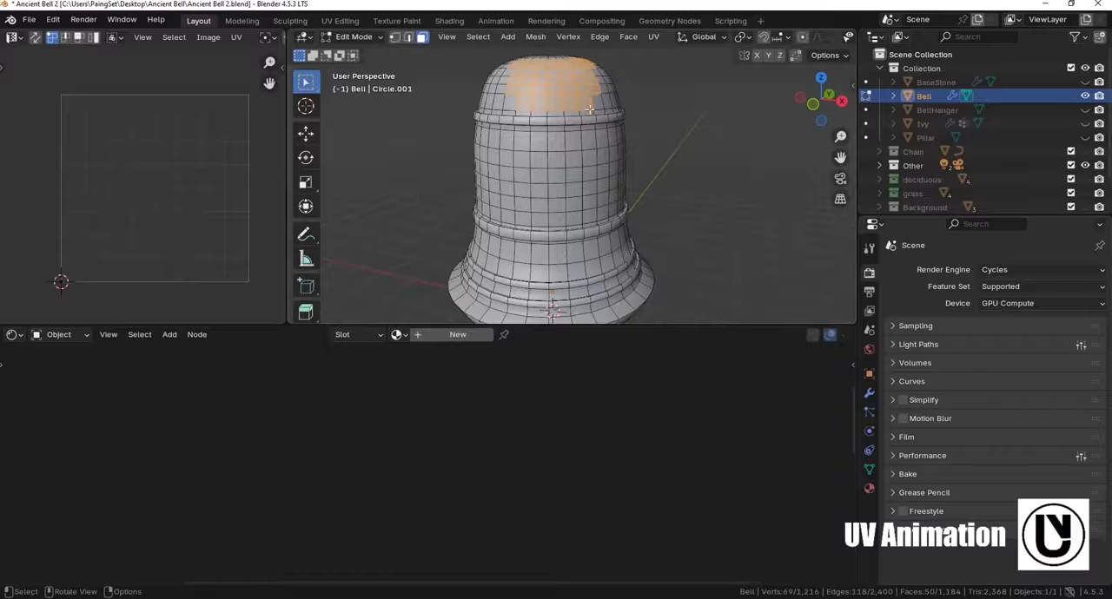
{"action": "middle_click_drag", "start_coordinate": [523, 202], "coordinate": [508, 142]}
{"action": "left_click", "coordinate": [510, 142], "text": "alt"}
{"action": "left_click", "coordinate": [409, 37]}
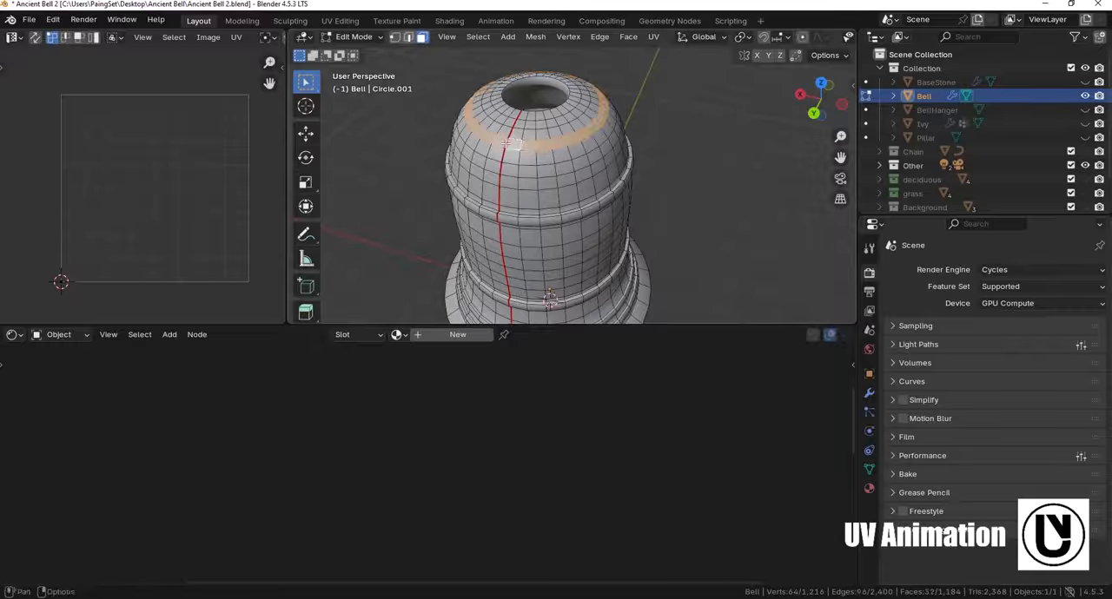
{"action": "left_click", "coordinate": [548, 266]}
{"action": "key", "text": "ctrl+z"}
- Mark the selected vertical edge line running down the bell as a seam
{"action": "middle_click_drag", "start_coordinate": [598, 178], "coordinate": [569, 210], "text": "shift"}
{"action": "key", "text": "ctrl+e"}
{"action": "left_click", "coordinate": [564, 262]}
- Select the vertical seam edges along the bell's middle section, between the upper and middle ribs, and clear their seam
{"action": "scroll", "coordinate": [584, 132], "scroll_direction": "up", "scroll_amount": 1}
{"action": "scroll", "coordinate": [585, 132], "scroll_direction": "up", "scroll_amount": 3}
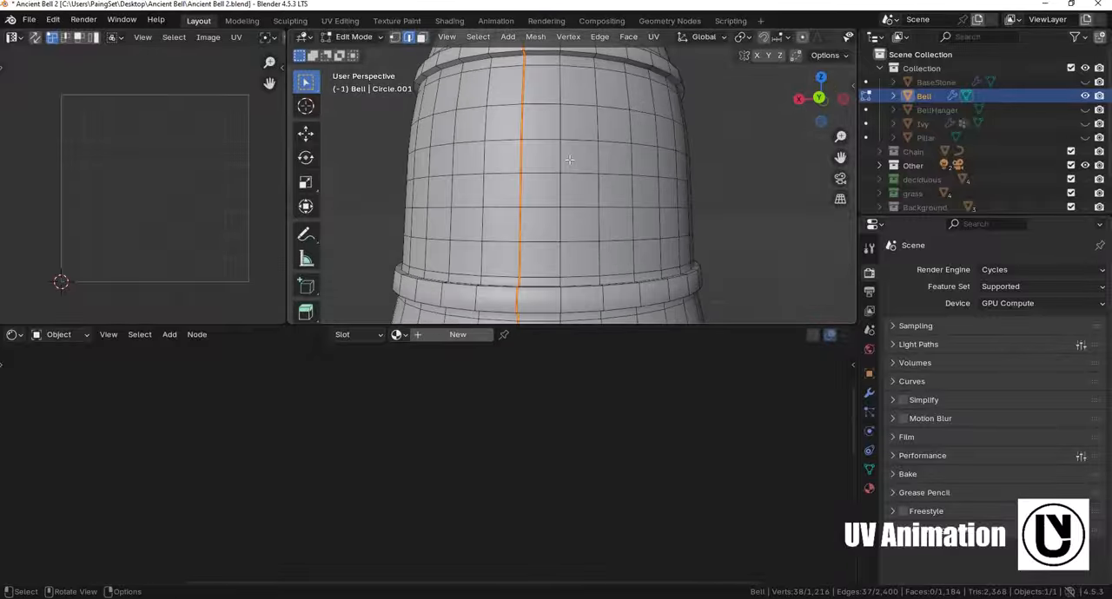
{"action": "left_click", "coordinate": [524, 76]}
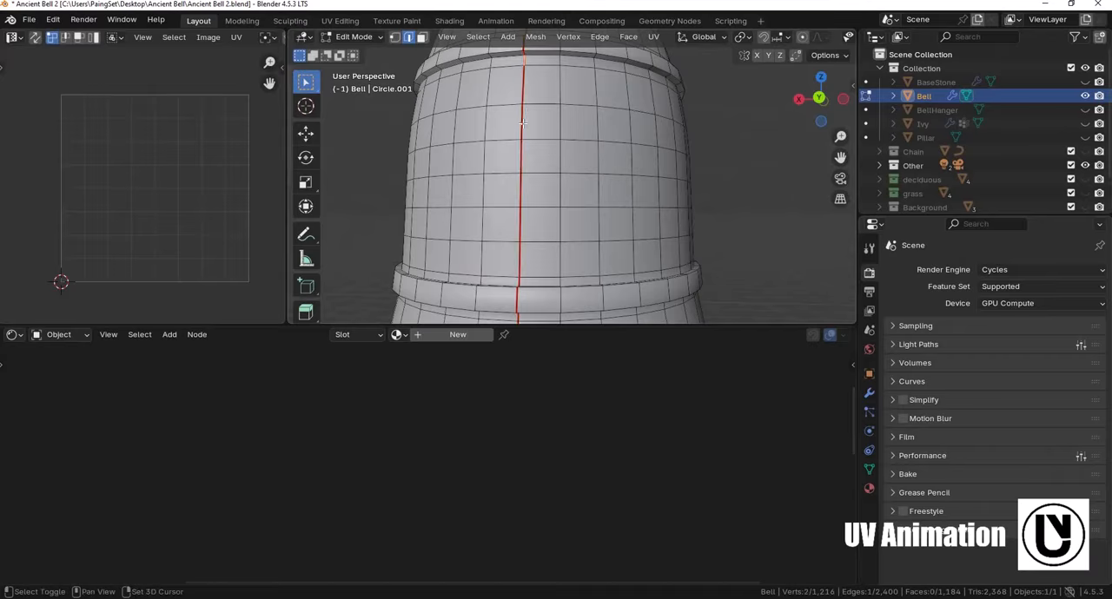
{"action": "left_click", "coordinate": [524, 107], "text": "shift"}
{"action": "left_click", "coordinate": [522, 146], "text": "shift"}
{"action": "left_click", "coordinate": [522, 160], "text": "shift"}
{"action": "left_click", "coordinate": [522, 195], "text": "shift"}
{"action": "left_click", "coordinate": [521, 229], "text": "shift"}
{"action": "left_click", "coordinate": [521, 273], "text": "shift"}
{"action": "left_click", "coordinate": [519, 282], "text": "shift"}
{"action": "middle_click_drag", "start_coordinate": [530, 143], "coordinate": [524, 185]}
{"action": "key", "text": "ctrl+e"}
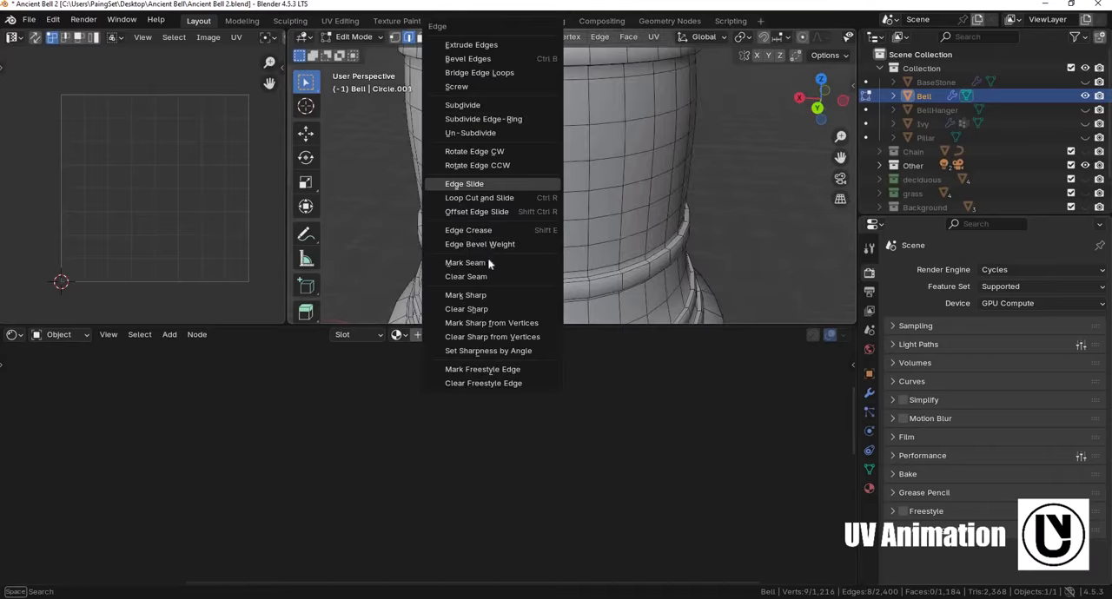
{"action": "left_click", "coordinate": [540, 276]}
- Mark the edge loop along the top border of the bell's upper rib as a seam
{"action": "middle_click_drag", "start_coordinate": [585, 130], "coordinate": [552, 257], "text": "shift"}
{"action": "scroll", "coordinate": [583, 214], "scroll_direction": "up", "scroll_amount": 2}
{"action": "scroll", "coordinate": [603, 248], "scroll_direction": "down", "scroll_amount": 1}
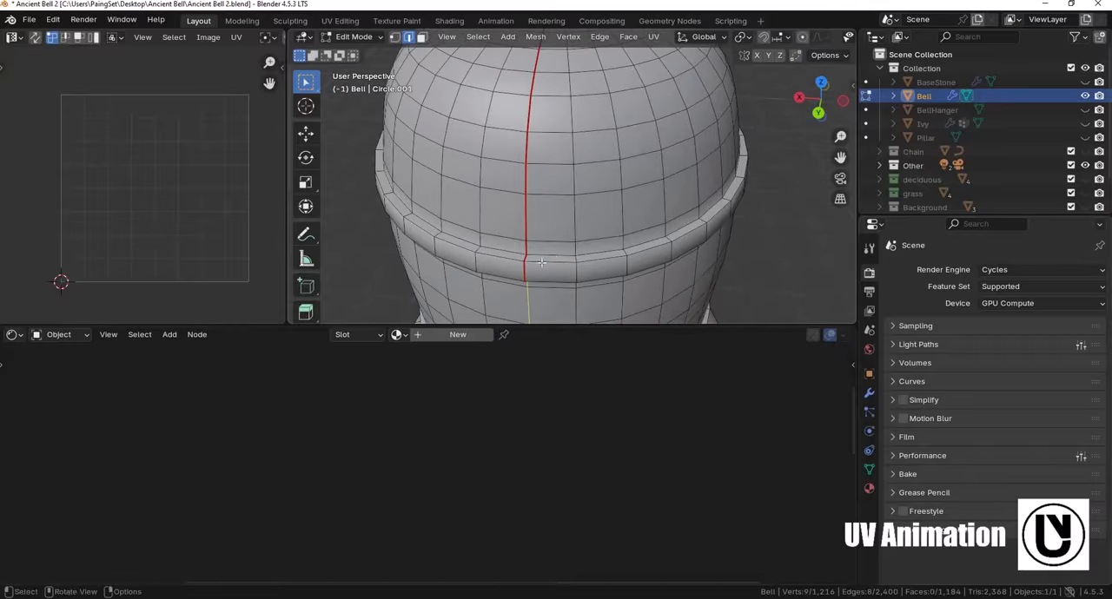
{"action": "left_click", "coordinate": [551, 256], "text": "alt"}
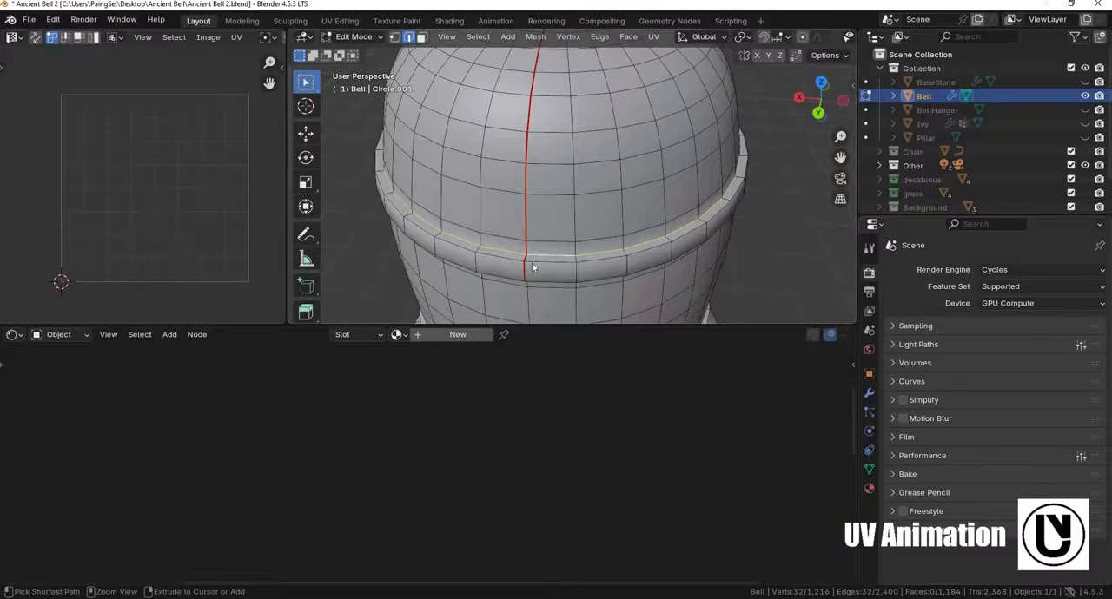
{"action": "key", "text": "ctrl+e"}
{"action": "left_click", "coordinate": [526, 265]}
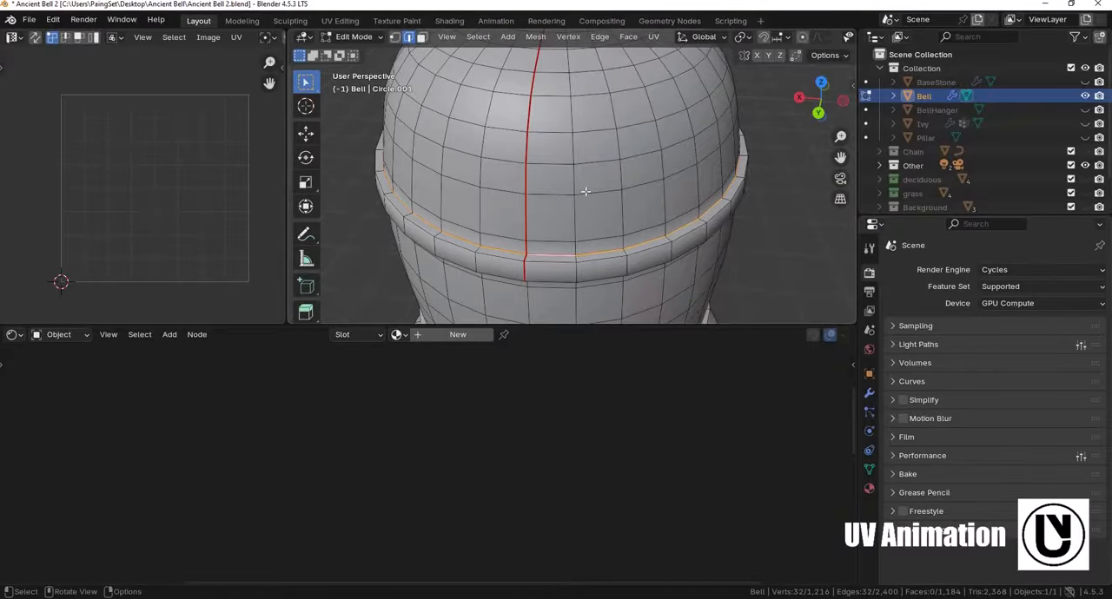
- Mark the edge loop along the bottom border of the bell's upper rib as a seam
{"action": "middle_click_drag", "start_coordinate": [585, 191], "coordinate": [573, 121]}
{"action": "key", "text": "ctrl+e"}
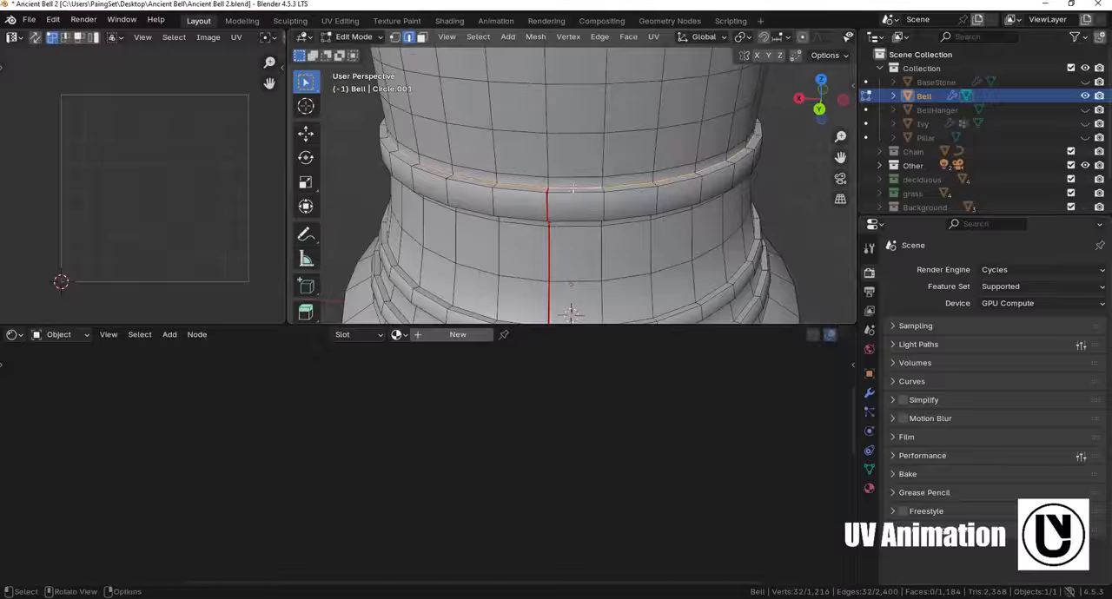
{"action": "middle_click_drag", "start_coordinate": [580, 200], "coordinate": [577, 119]}
{"action": "middle_click_drag", "start_coordinate": [577, 120], "coordinate": [581, 300], "text": "shift"}
- Mark the edge loops bordering the bell's middle rib and the lower ribs near its flared base as seams
{"action": "left_click", "coordinate": [575, 85], "text": "alt"}
{"action": "left_click", "coordinate": [578, 184], "text": "alt"}
{"action": "left_click", "coordinate": [579, 186], "text": "alt"}
{"action": "mouse_move", "coordinate": [579, 144]}
{"action": "middle_mouse_down", "text": "shift"}
{"action": "mouse_move", "coordinate": [578, 216]}
{"action": "mouse_move", "coordinate": [579, 139]}
{"action": "middle_mouse_up", "text": "shift"}
{"action": "key", "text": "ctrl+e"}
{"action": "left_click", "coordinate": [578, 144]}
{"action": "middle_click_drag", "start_coordinate": [578, 178], "coordinate": [585, 245]}
{"action": "left_click", "coordinate": [576, 143], "text": "alt"}
{"action": "scroll", "coordinate": [586, 244], "scroll_direction": "down", "scroll_amount": 2}
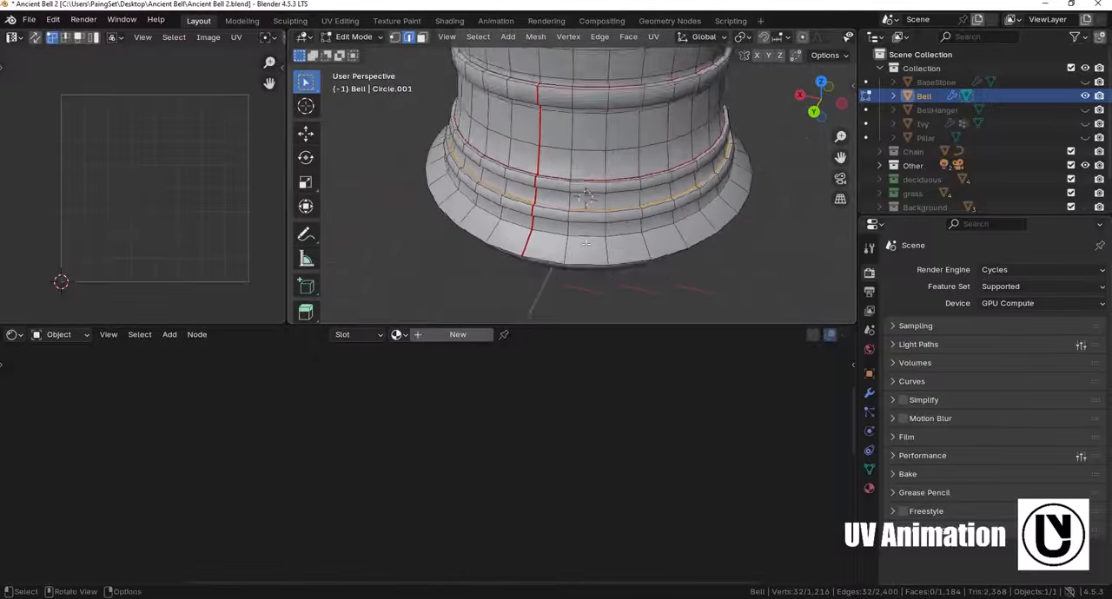
- Examine the seams marked around the bell, finishing in a front orthographic view
{"action": "scroll", "coordinate": [593, 196], "scroll_direction": "down", "scroll_amount": 2}
{"action": "middle_click_drag", "start_coordinate": [587, 161], "coordinate": [622, 240], "text": "shift"}
{"action": "scroll", "coordinate": [601, 222], "scroll_direction": "down", "scroll_amount": 1}
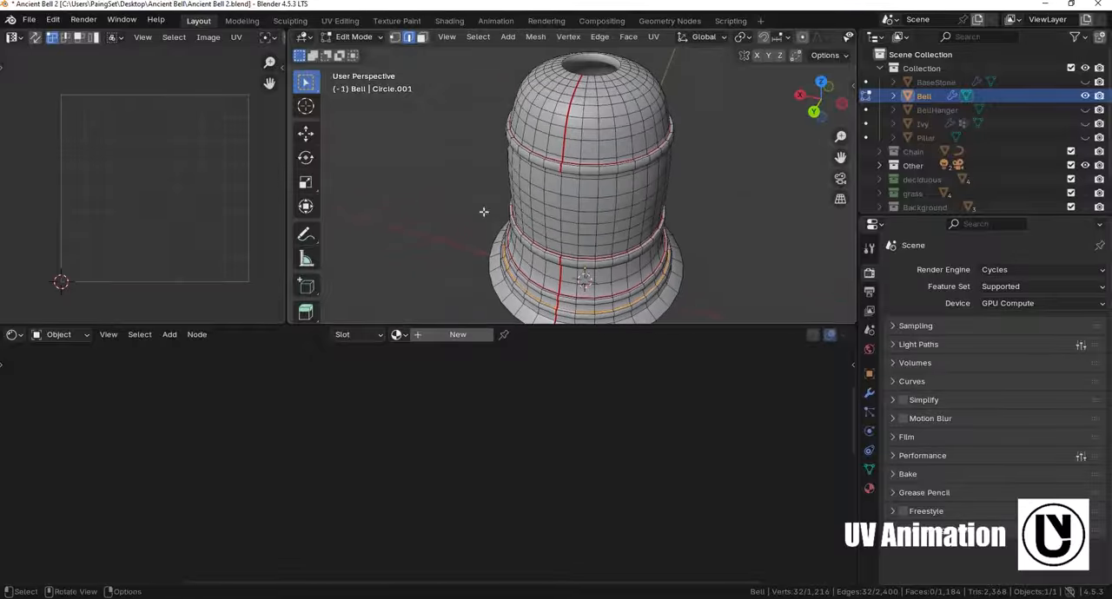
{"action": "middle_click_drag", "start_coordinate": [399, 205], "coordinate": [516, 148]}
{"action": "key", "text": "KP_1"}
{"action": "key", "text": "KP_1"}
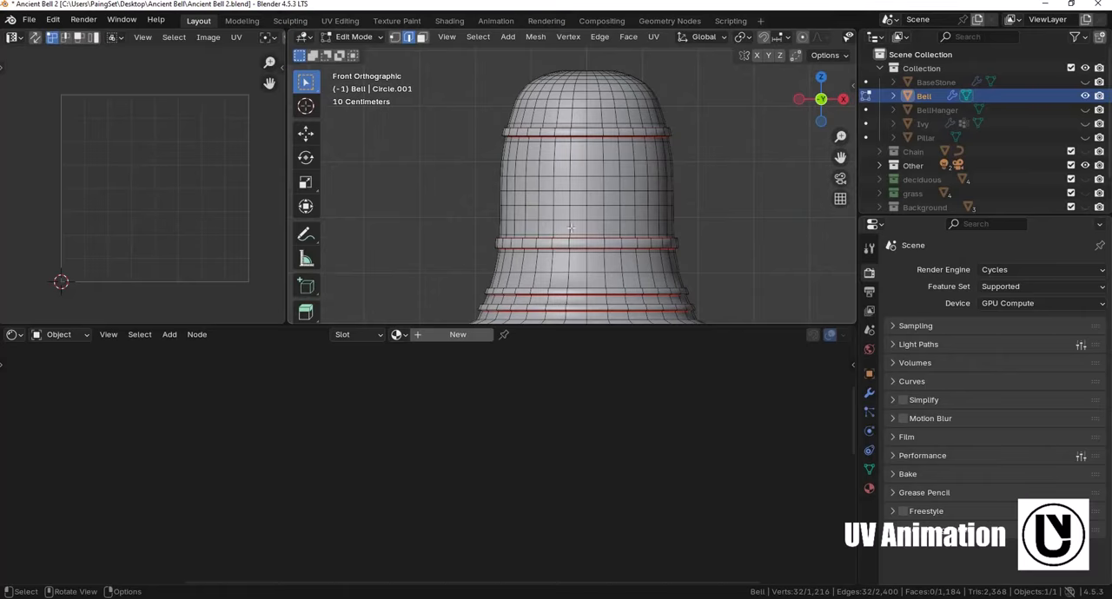
{"action": "scroll", "coordinate": [645, 192], "scroll_direction": "up", "scroll_amount": 2}
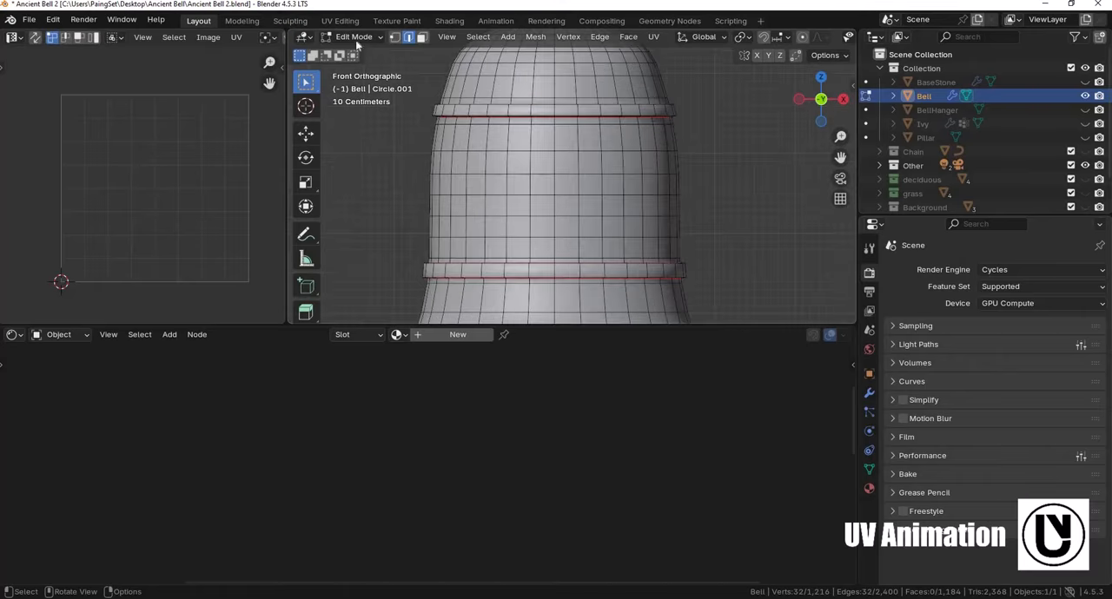
- Mark two vertical edge columns on the front of the bell's body, spanning from the upper rib to the middle rib, as seams
{"action": "left_click", "coordinate": [484, 162], "text": "shift"}
{"action": "left_click", "coordinate": [483, 185], "text": "shift"}
{"action": "left_click", "coordinate": [482, 206], "text": "shift"}
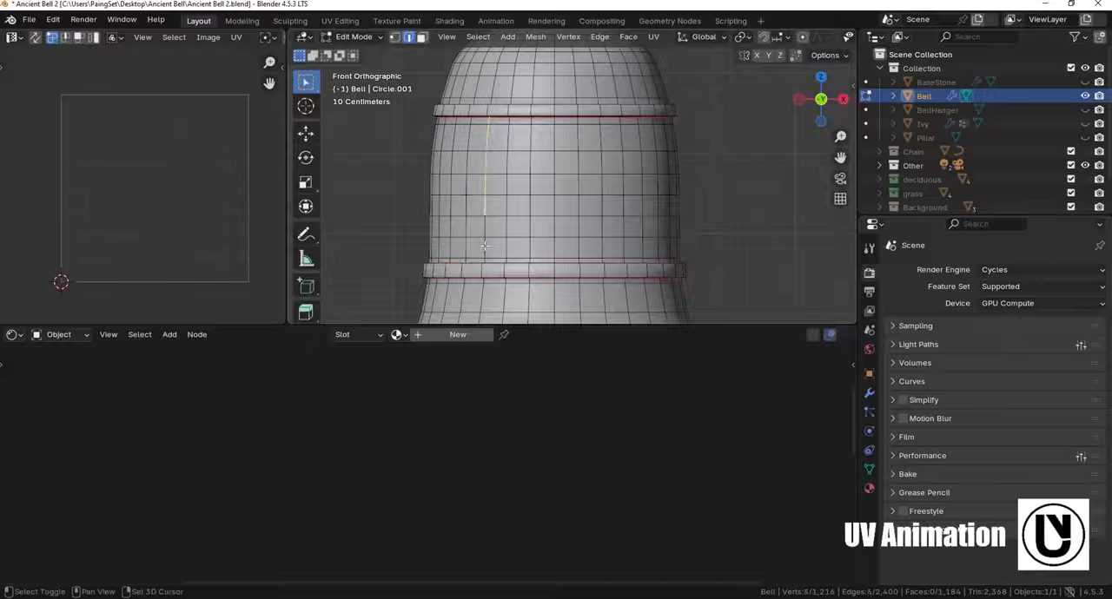
{"action": "left_click", "coordinate": [483, 229], "text": "shift"}
{"action": "left_click", "coordinate": [483, 249], "text": "shift"}
{"action": "left_click", "coordinate": [483, 259], "text": "shift"}
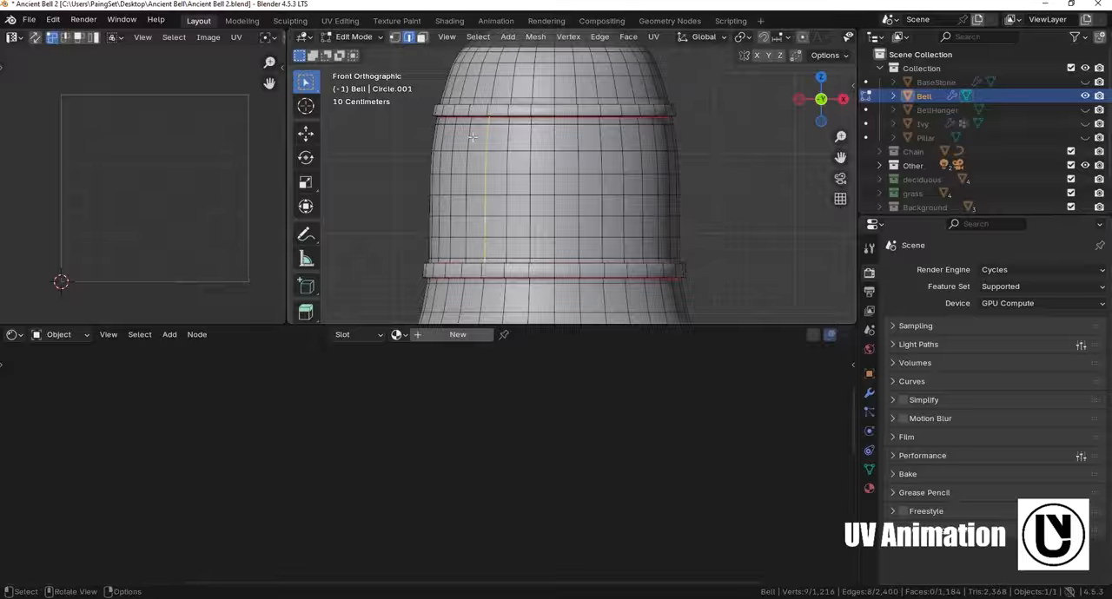
{"action": "left_click", "coordinate": [622, 130], "text": "shift"}
{"action": "left_click", "coordinate": [622, 155], "text": "shift"}
{"action": "left_click", "coordinate": [622, 178], "text": "shift"}
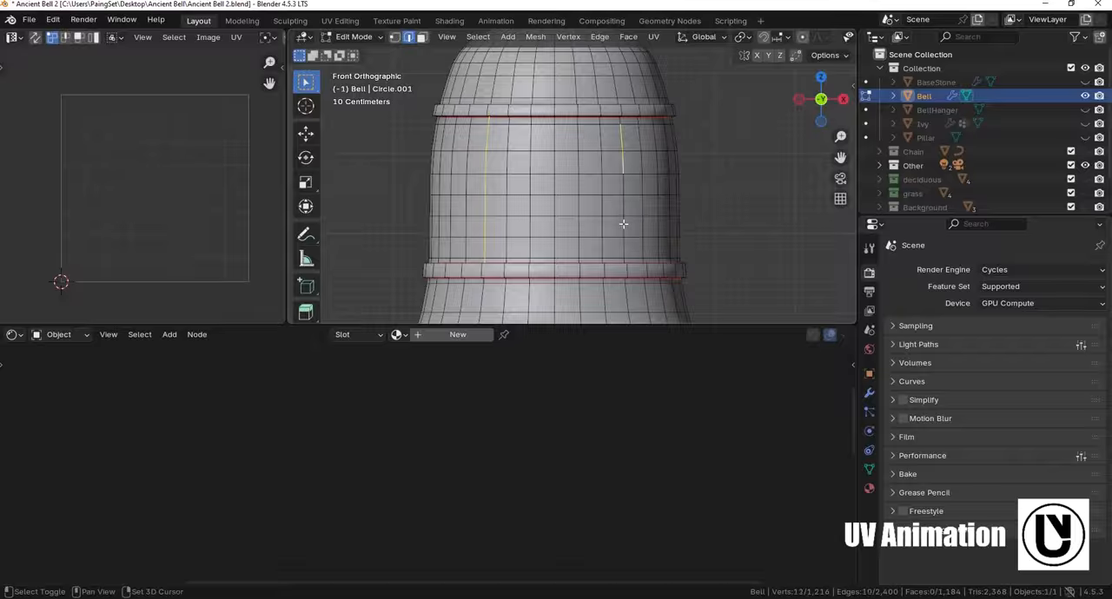
{"action": "left_click", "coordinate": [622, 201], "text": "shift"}
{"action": "left_click", "coordinate": [621, 226], "text": "shift"}
{"action": "left_click", "coordinate": [623, 252], "text": "shift"}
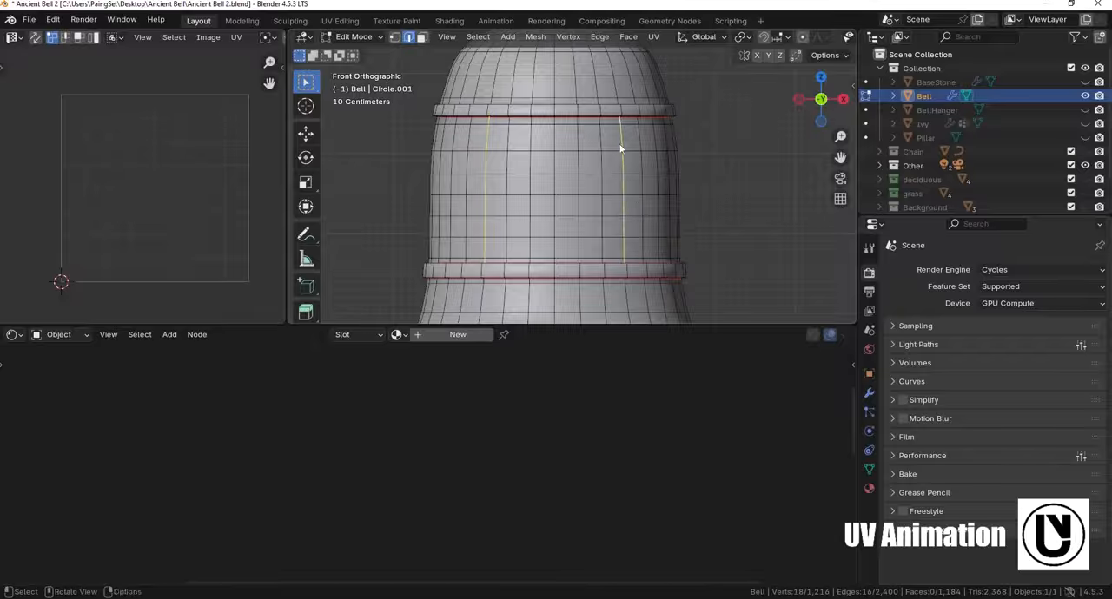
{"action": "key", "text": "ctrl+e"}
{"action": "left_click", "coordinate": [549, 263]}
- Unwrap the whole bell mesh with the Angle Based method
{"action": "middle_click_drag", "start_coordinate": [561, 264], "coordinate": [467, 175]}
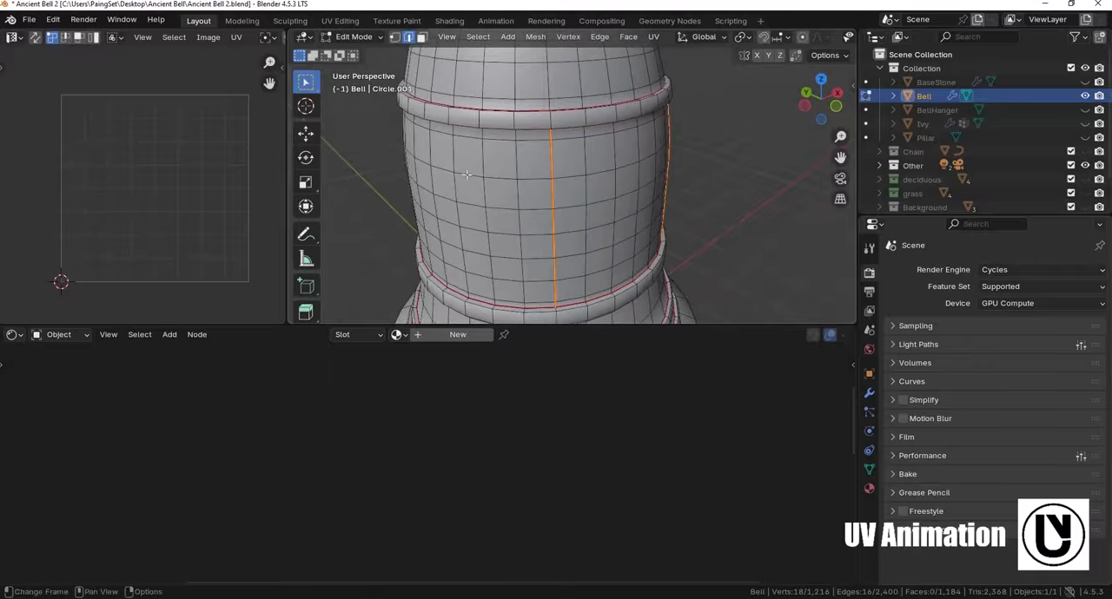
{"action": "scroll", "coordinate": [573, 187], "scroll_direction": "down", "scroll_amount": 4}
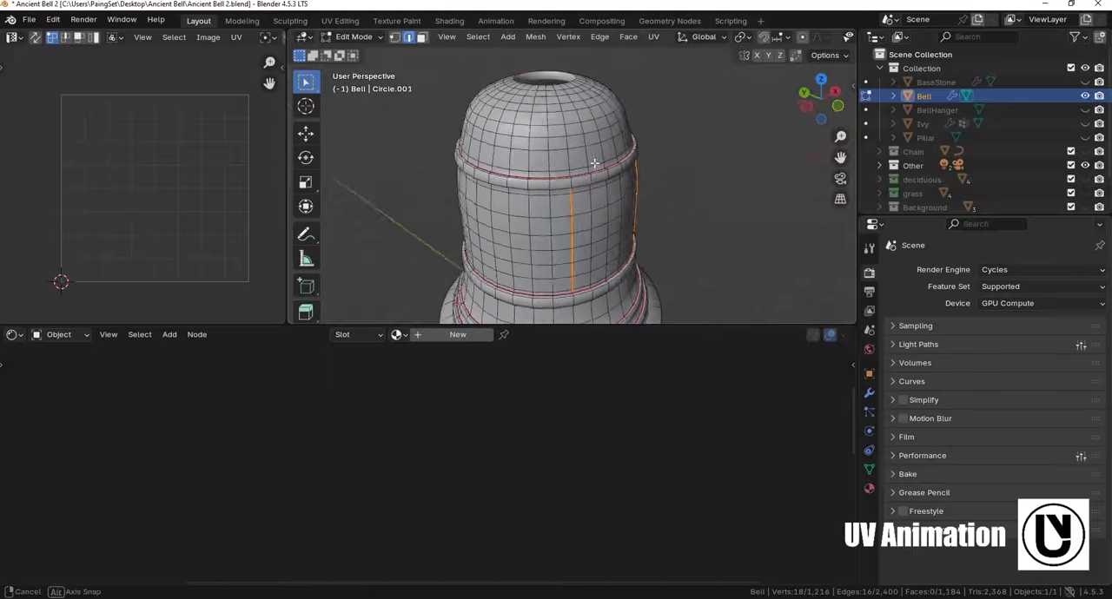
{"action": "middle_click_drag", "start_coordinate": [599, 188], "coordinate": [593, 157]}
{"action": "key", "text": "a"}
{"action": "key", "text": "u"}
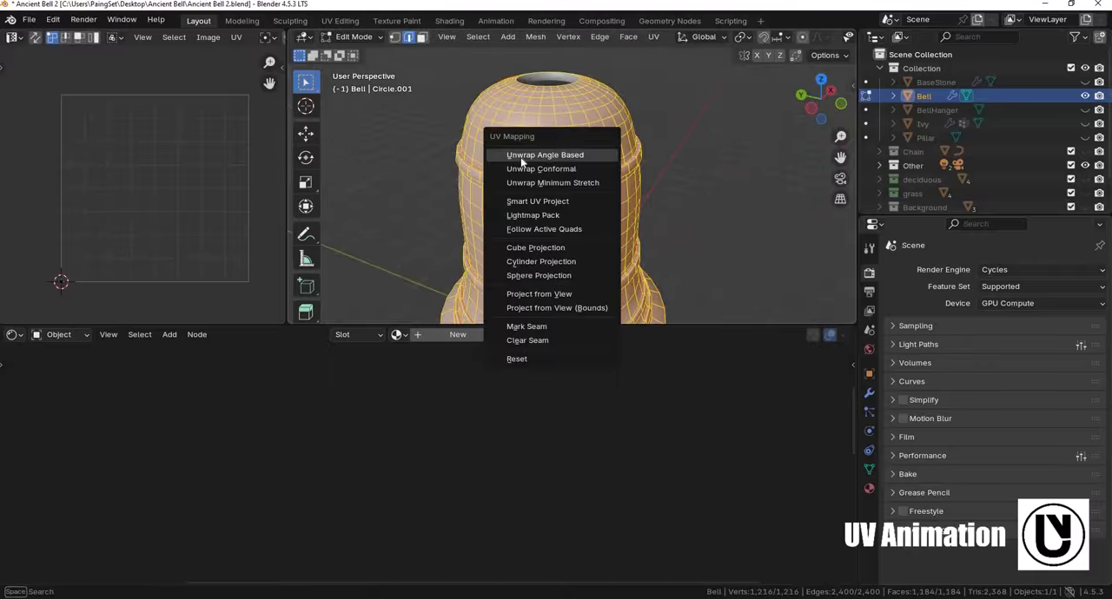
{"action": "left_click", "coordinate": [556, 158]}
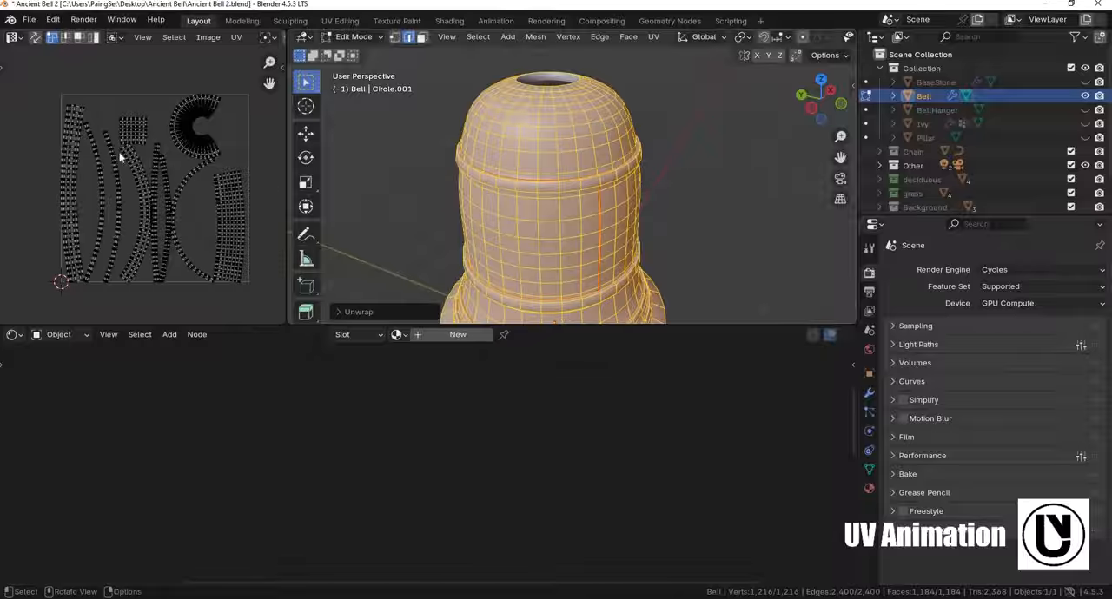
{"action": "middle_click_drag", "start_coordinate": [346, 151], "coordinate": [344, 146], "text": "shift"}
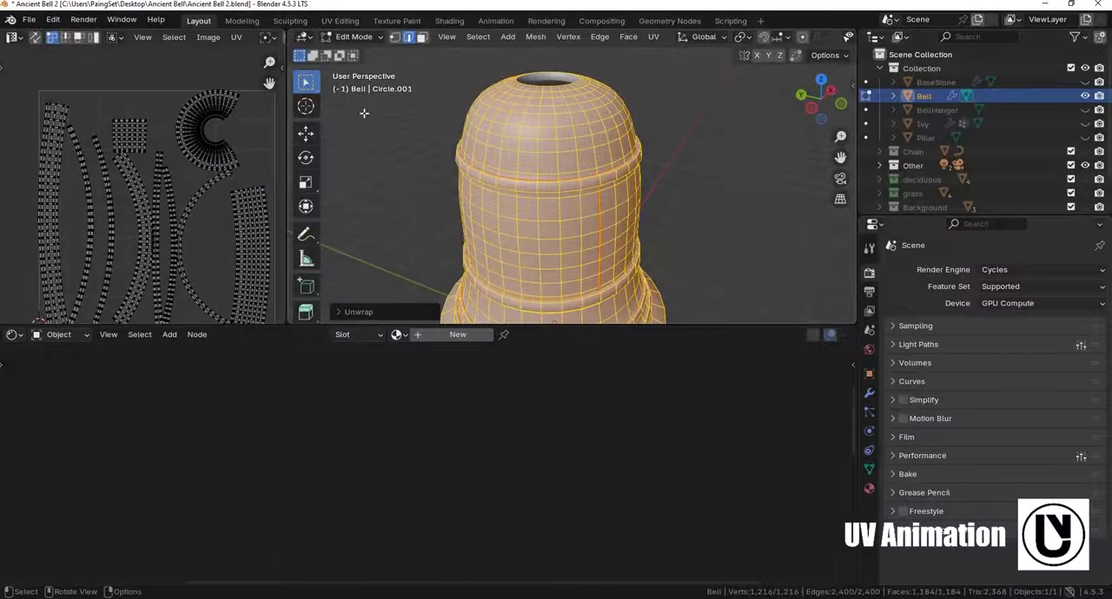
{"action": "middle_click_drag", "start_coordinate": [670, 180], "coordinate": [699, 181]}
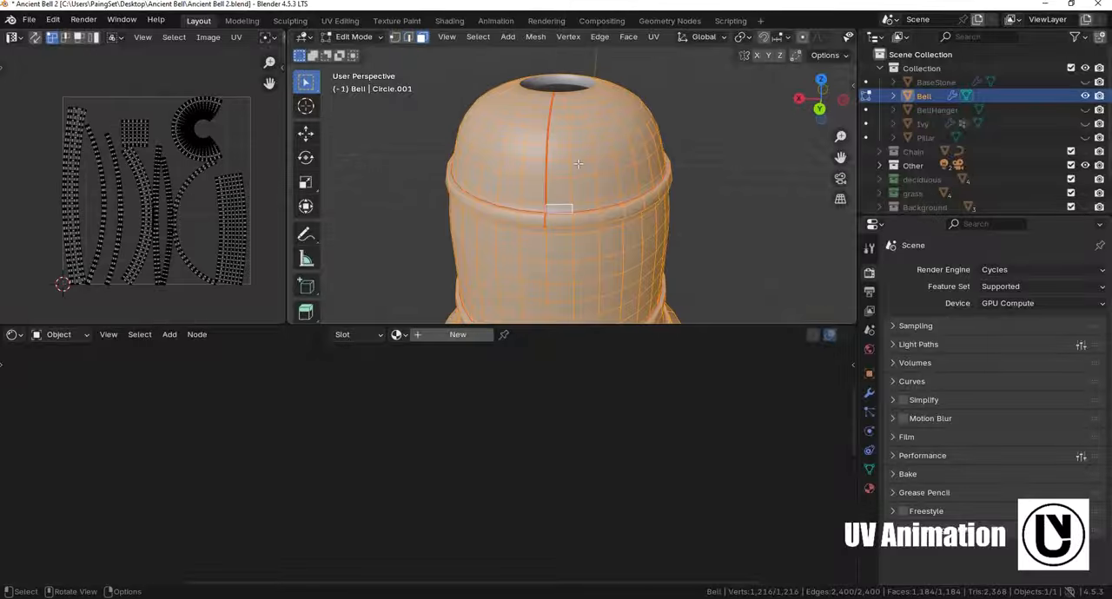
{"action": "left_click", "coordinate": [579, 165]}
{"action": "key", "text": "ctrl+l"}
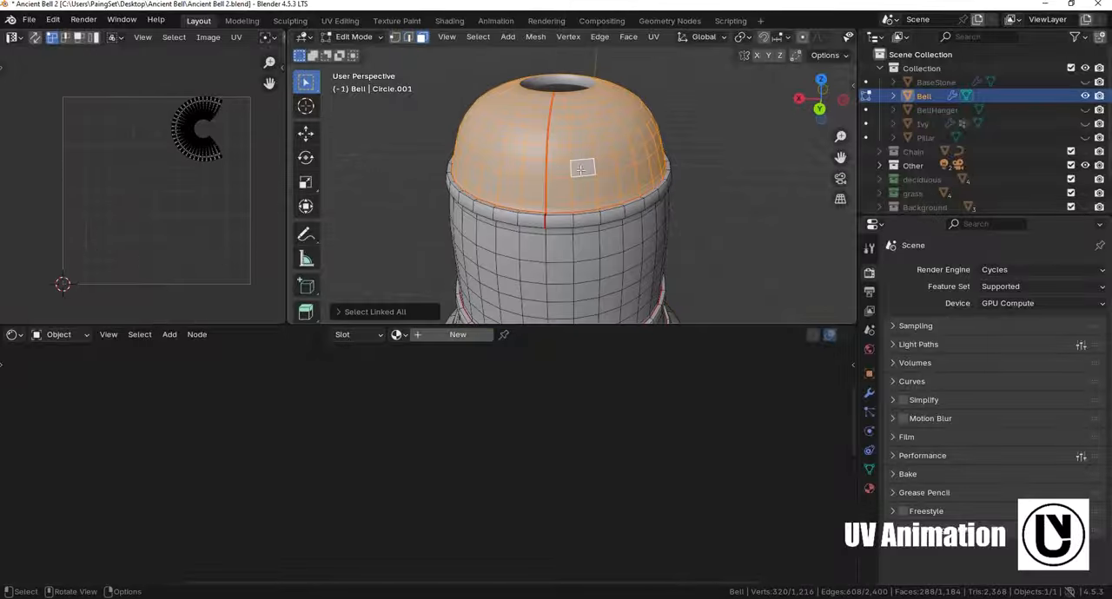
{"action": "key", "text": "ctrl+z"}
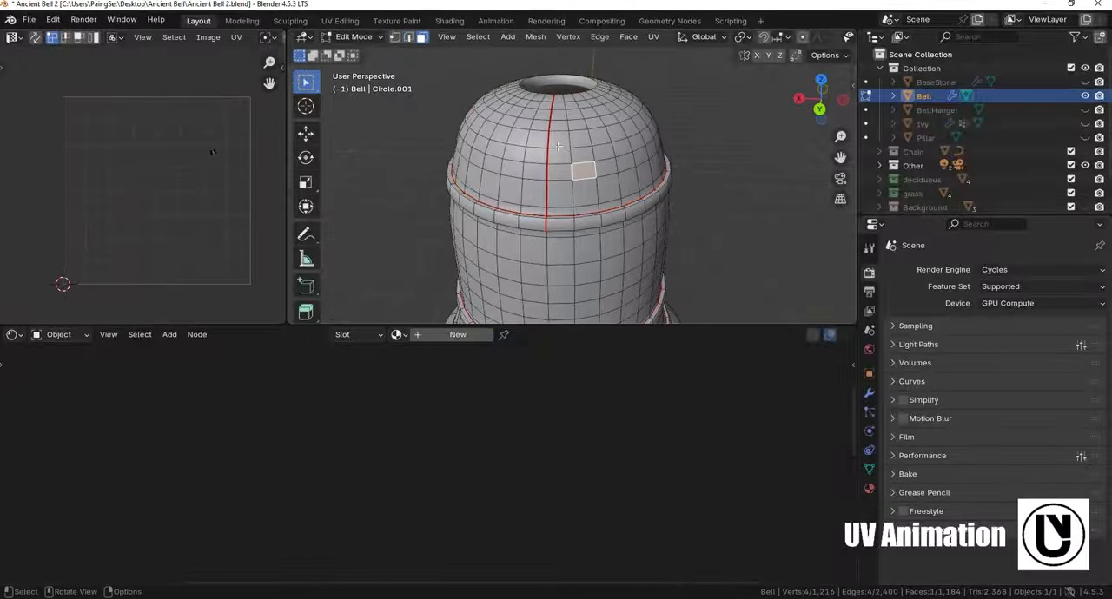
- Select all faces linked to one face of the bell's domed top and examine their island up close in the UV layout
{"action": "left_click", "coordinate": [582, 140]}
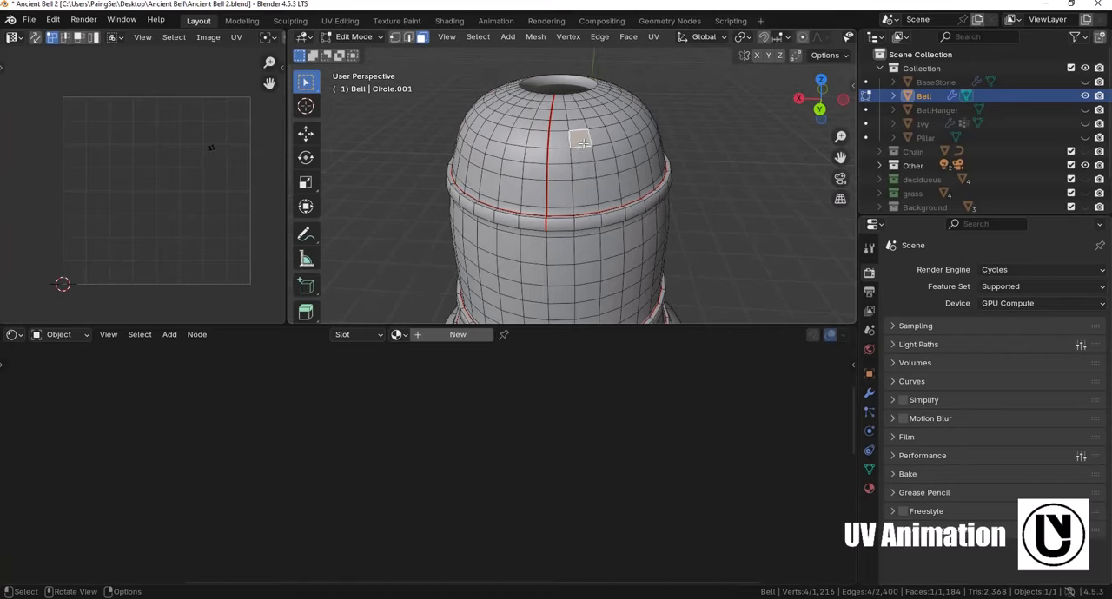
{"action": "key", "text": "ctrl+l"}
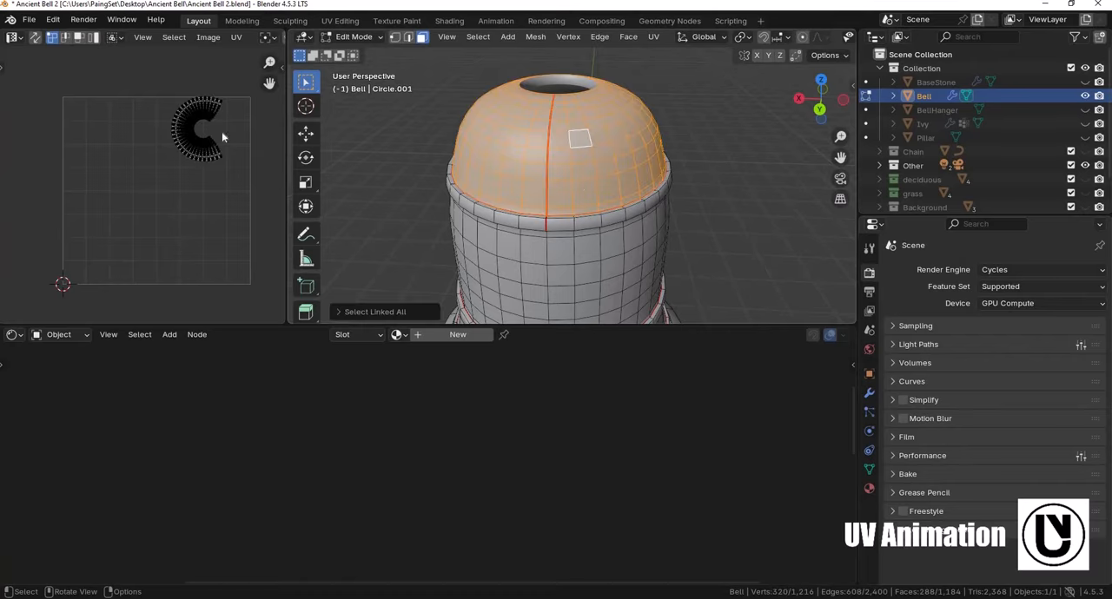
{"action": "scroll", "coordinate": [174, 216], "scroll_direction": "up", "scroll_amount": 3}
{"action": "middle_click_drag", "start_coordinate": [200, 174], "coordinate": [196, 178]}
{"action": "scroll", "coordinate": [166, 84], "scroll_direction": "up", "scroll_amount": 1}
{"action": "middle_click_drag", "start_coordinate": [166, 84], "coordinate": [125, 76]}
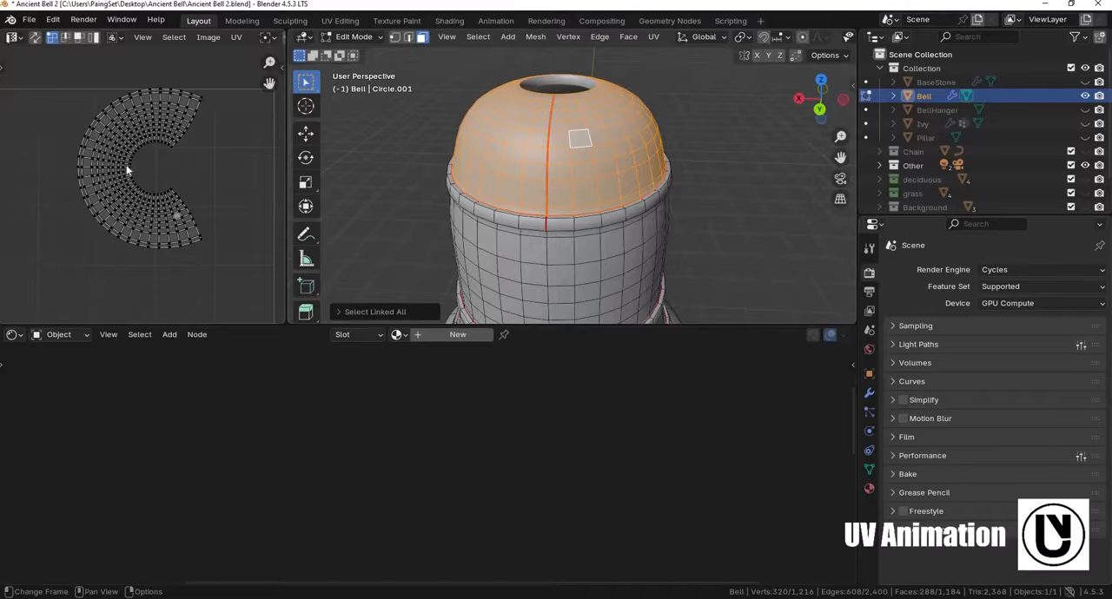
{"action": "scroll", "coordinate": [179, 193], "scroll_direction": "up", "scroll_amount": 2}
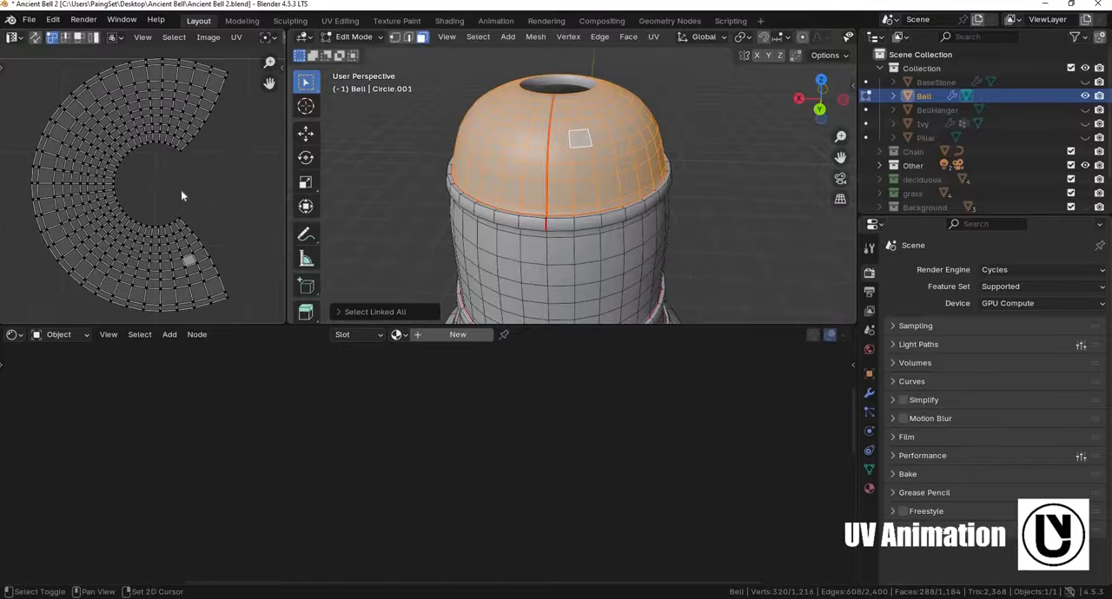
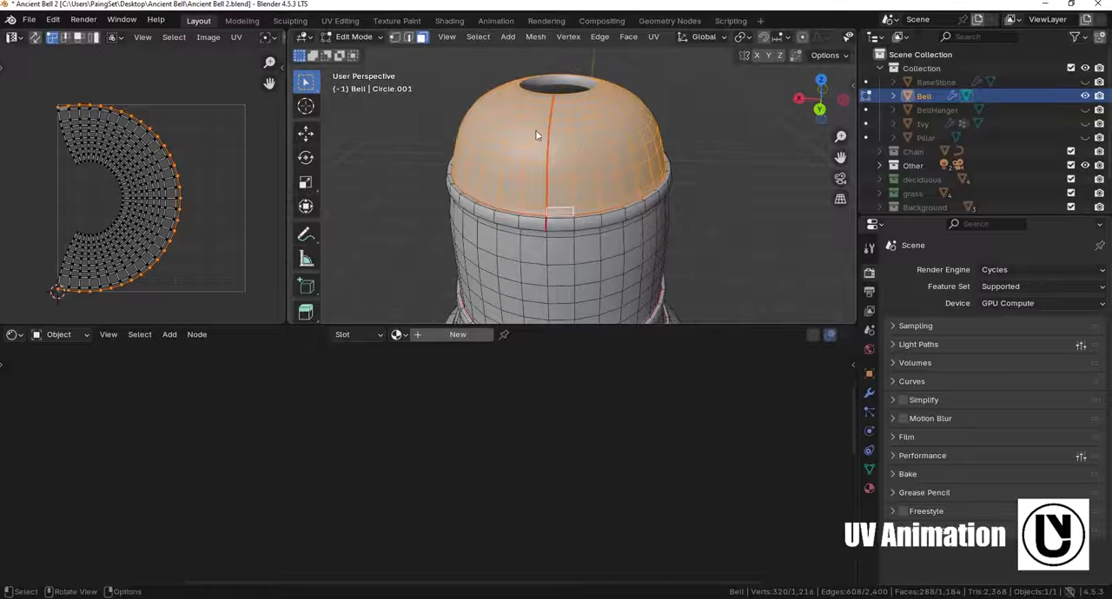
- Unwrap the bell's selected domed top with the Minimum Stretch method and inspect its curved island in the UV layout
{"action": "key", "text": "u"}
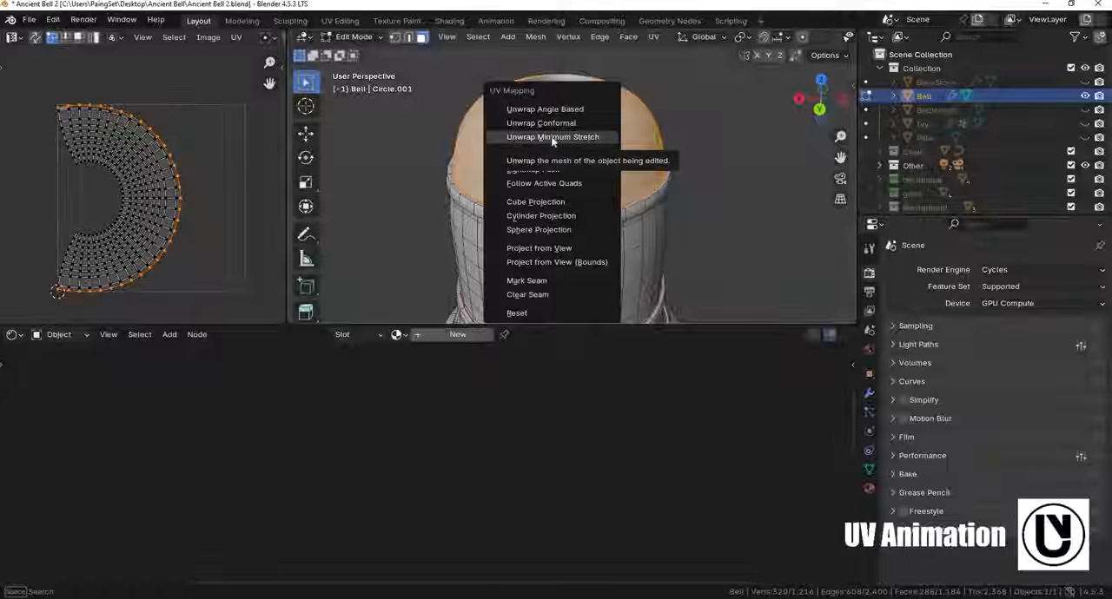
{"action": "left_click", "coordinate": [553, 137]}
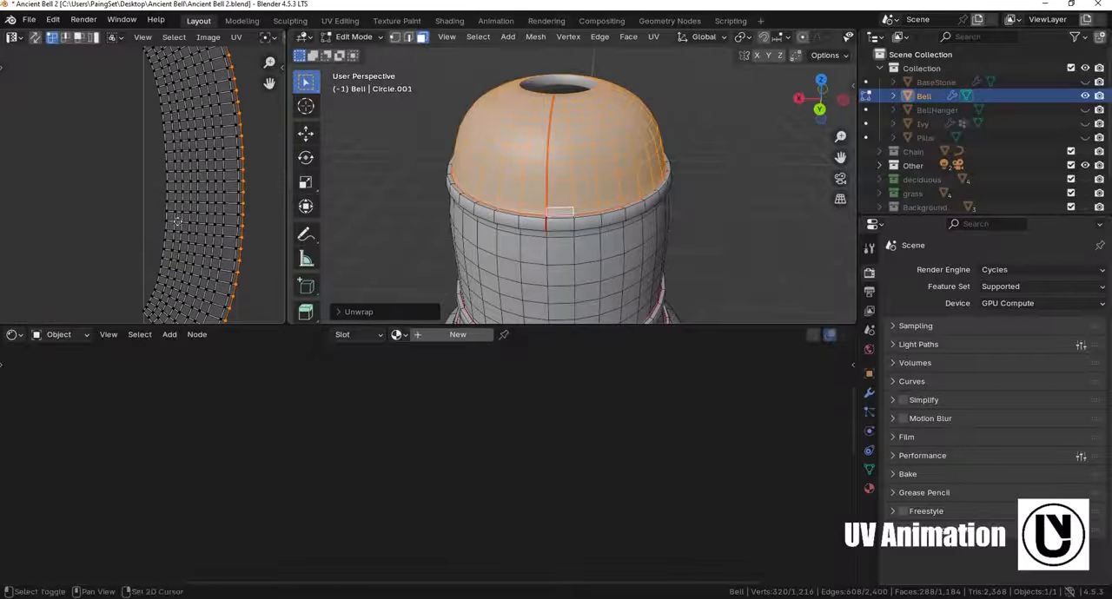
{"action": "middle_click_drag", "start_coordinate": [177, 222], "coordinate": [146, 253]}
{"action": "middle_click_drag", "start_coordinate": [219, 252], "coordinate": [163, 159]}
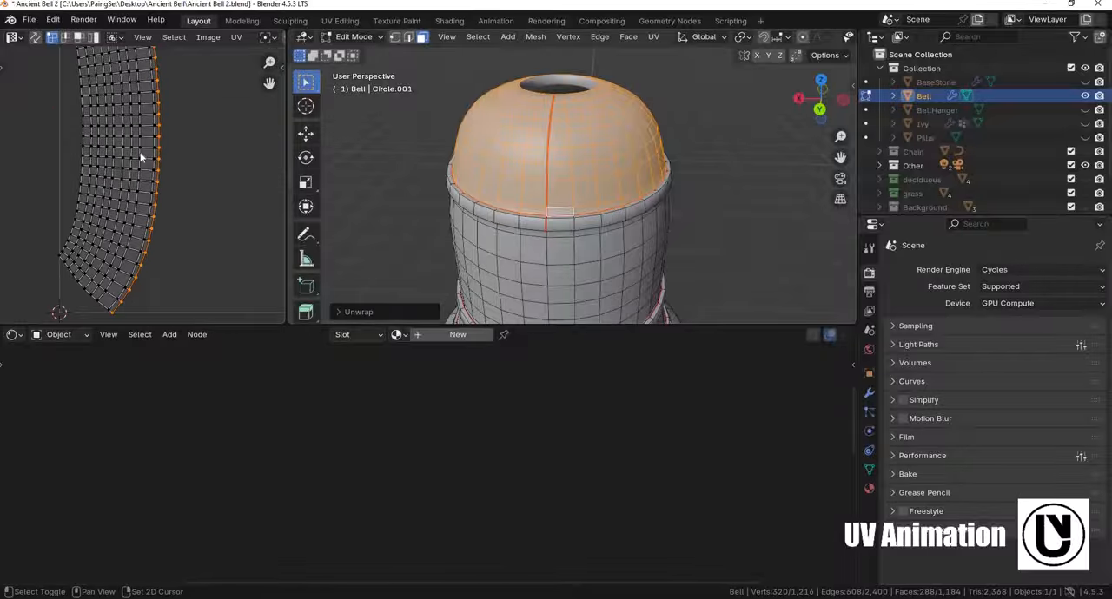
{"action": "scroll", "coordinate": [171, 164], "scroll_direction": "up", "scroll_amount": 1}
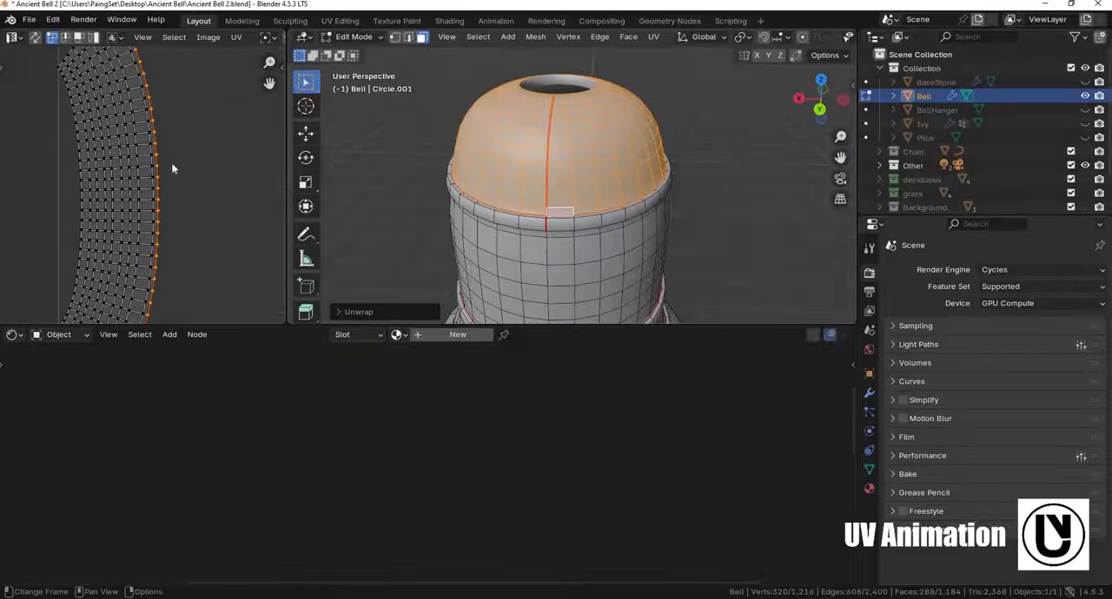
{"action": "scroll", "coordinate": [208, 286], "scroll_direction": "down", "scroll_amount": 3}
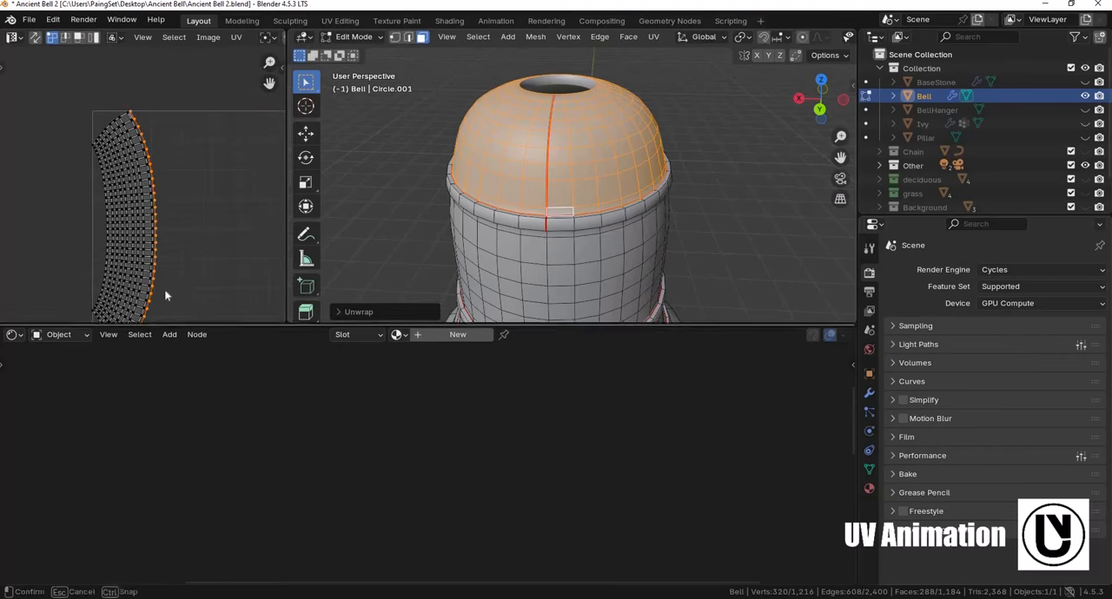
- Make the UV editor taller and straighten the dome island's outer curved edge vertically by scaling it to 0 along X
{"action": "left_click_drag", "start_coordinate": [165, 324], "coordinate": [167, 411]}
{"action": "scroll", "coordinate": [183, 214], "scroll_direction": "up", "scroll_amount": 2}
{"action": "middle_click_drag", "start_coordinate": [184, 236], "coordinate": [199, 182]}
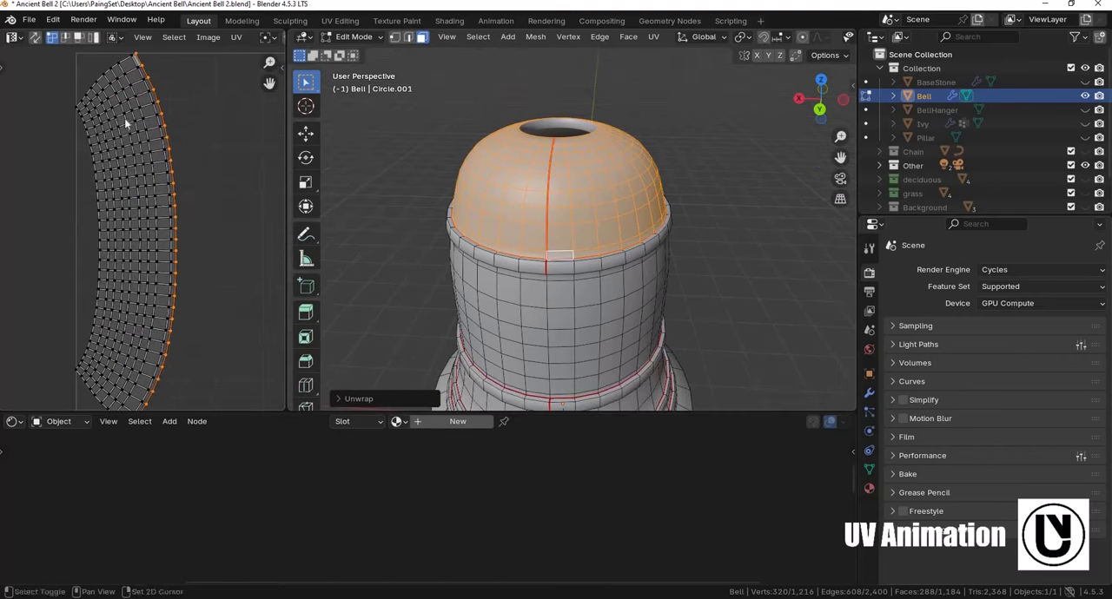
{"action": "middle_click_drag", "start_coordinate": [125, 124], "coordinate": [102, 131], "text": "shift"}
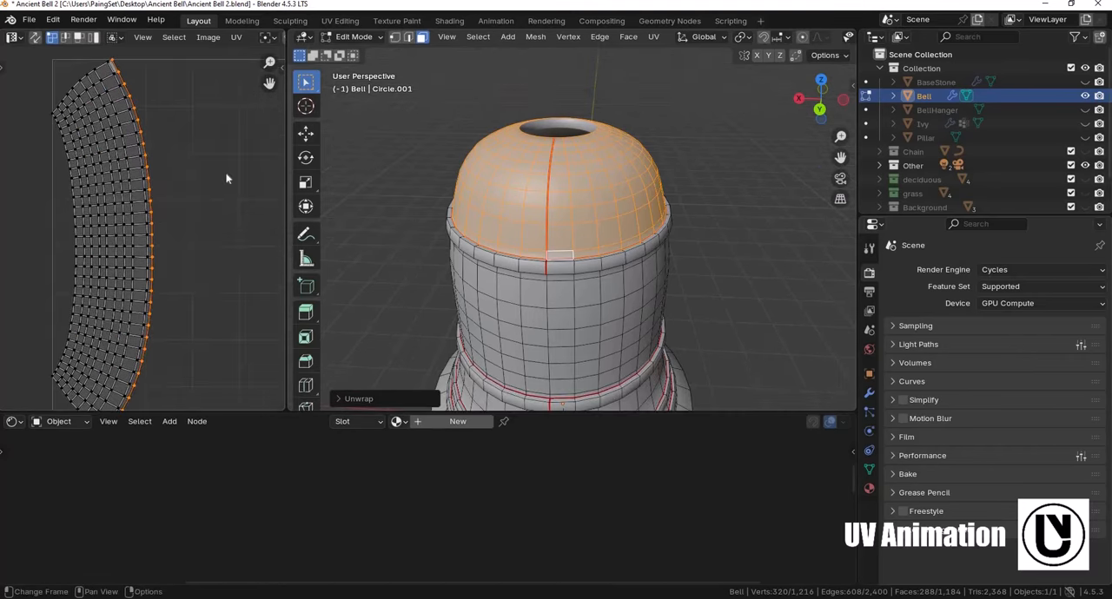
{"action": "key", "text": "s"}
{"action": "key", "text": "x"}
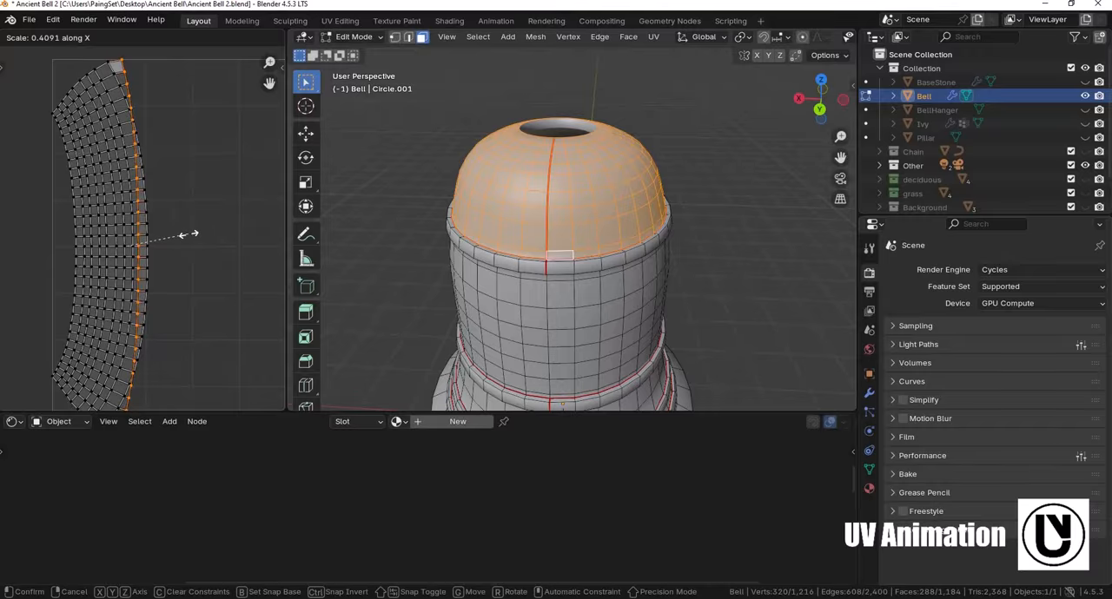
{"action": "type", "text": "0"}
{"action": "key", "text": "Return"}
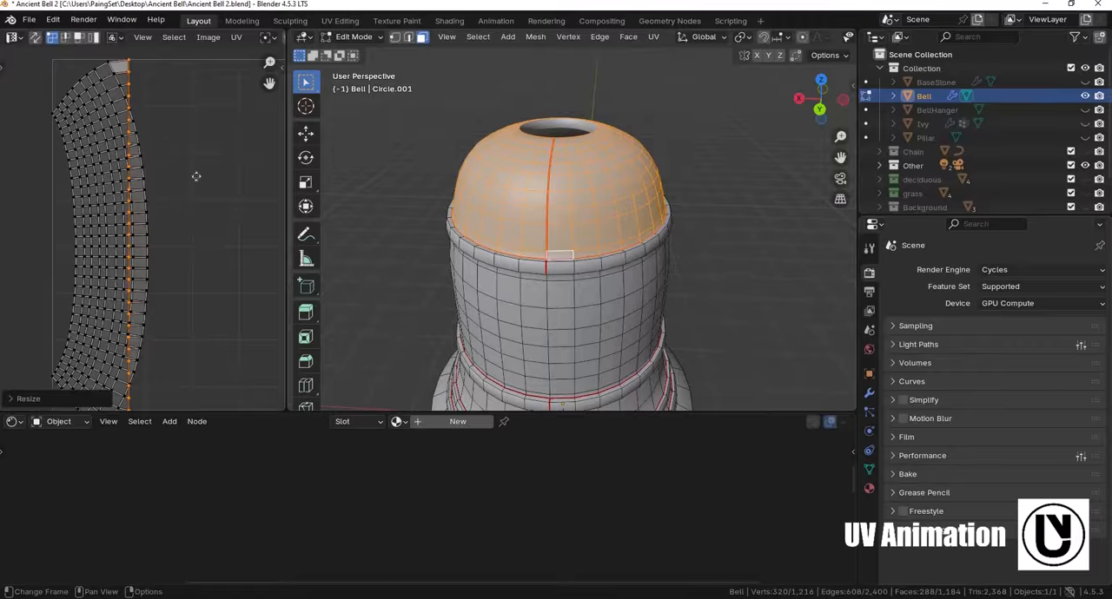
- Straighten the dome island's remaining lengthwise UV columns, from the outer side to the inner edge, by scaling each to 0 along X
{"action": "scroll", "coordinate": [142, 166], "scroll_direction": "up", "scroll_amount": 3}
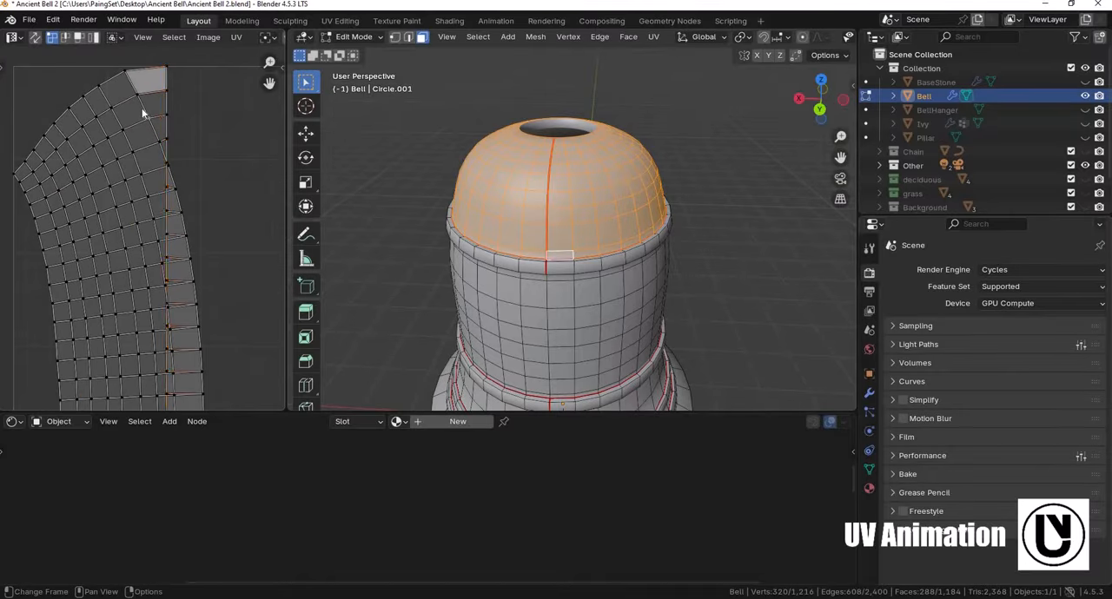
{"action": "left_click", "coordinate": [143, 110], "text": "alt"}
{"action": "key", "text": "shift+r"}
{"action": "left_click", "coordinate": [119, 122], "text": "alt"}
{"action": "key", "text": "shift+r"}
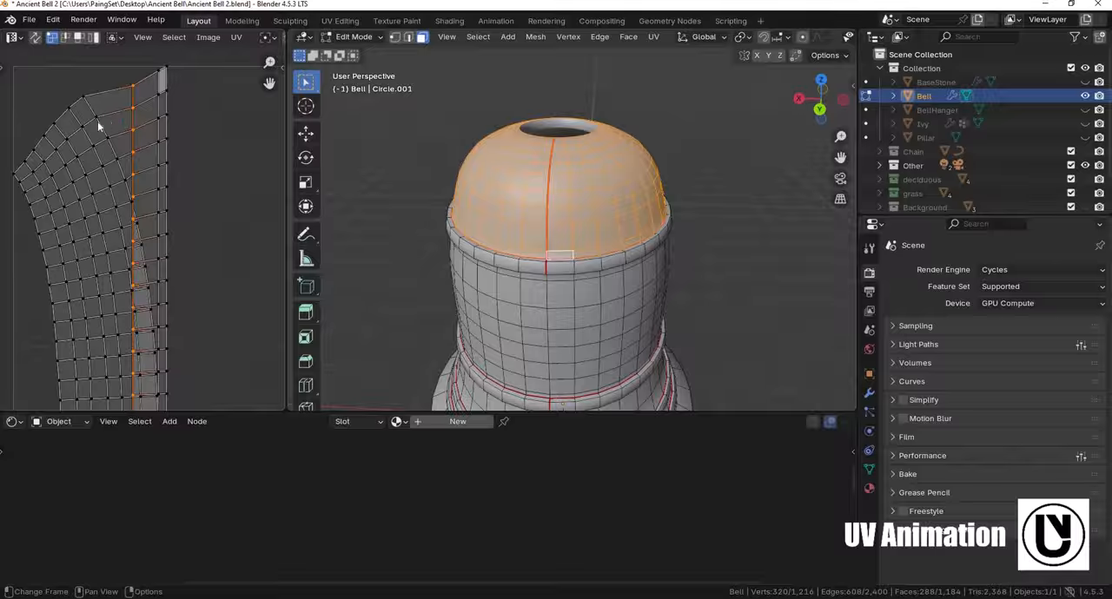
{"action": "left_click", "coordinate": [103, 130], "text": "alt"}
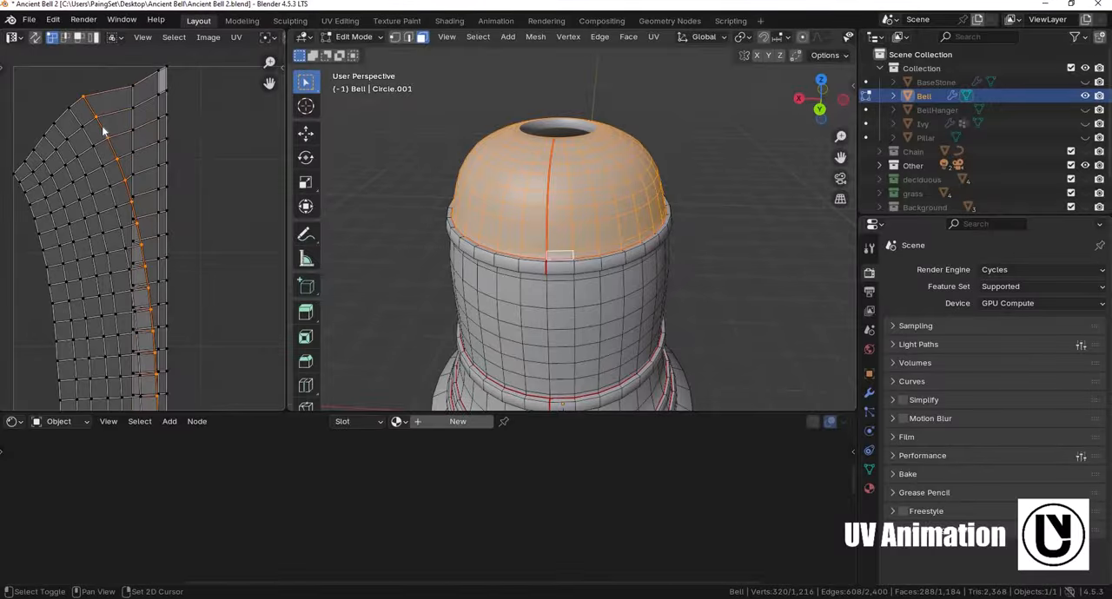
{"action": "key", "text": "shift+r"}
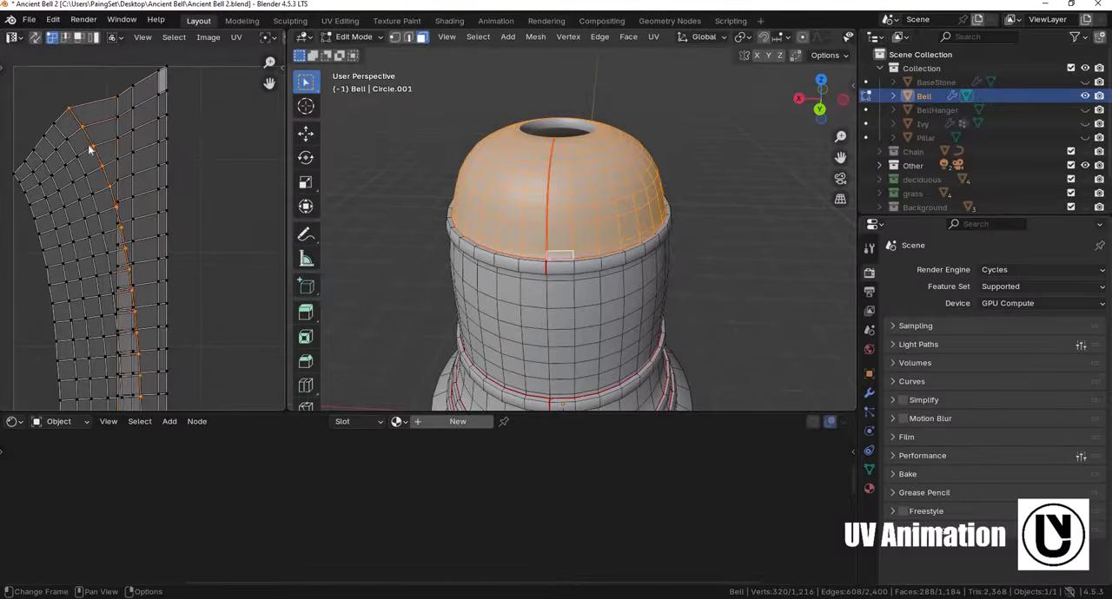
{"action": "left_click", "coordinate": [69, 146], "text": "alt"}
{"action": "key", "text": "shift+r"}
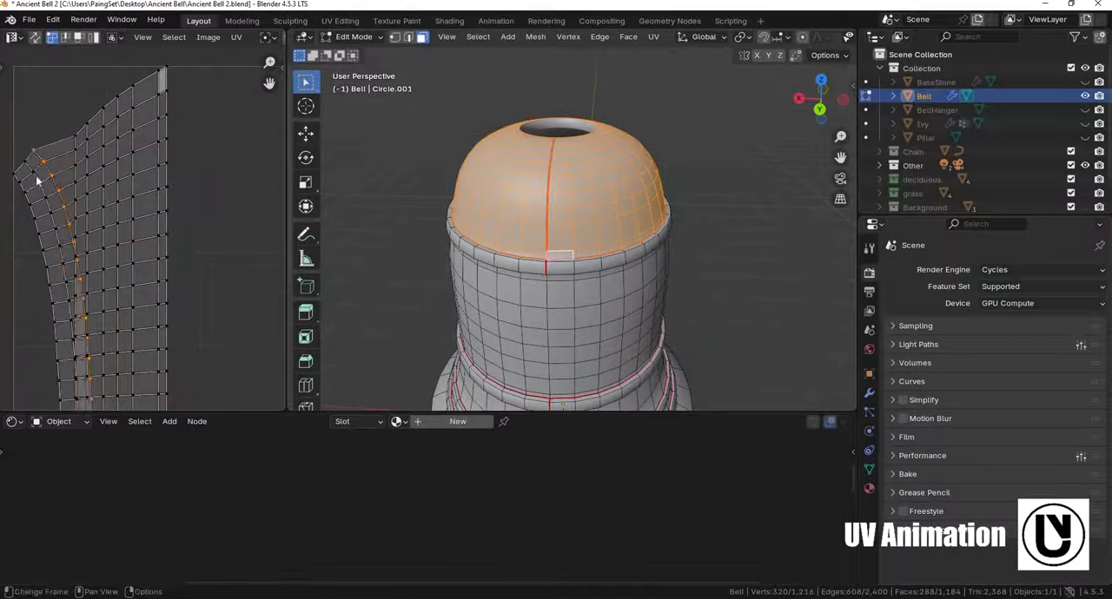
{"action": "left_click", "coordinate": [25, 186], "text": "alt"}
{"action": "key", "text": "shift+r"}
{"action": "key", "text": "s"}
{"action": "key", "text": "x"}
{"action": "key", "text": "0"}
{"action": "key", "text": "Return"}
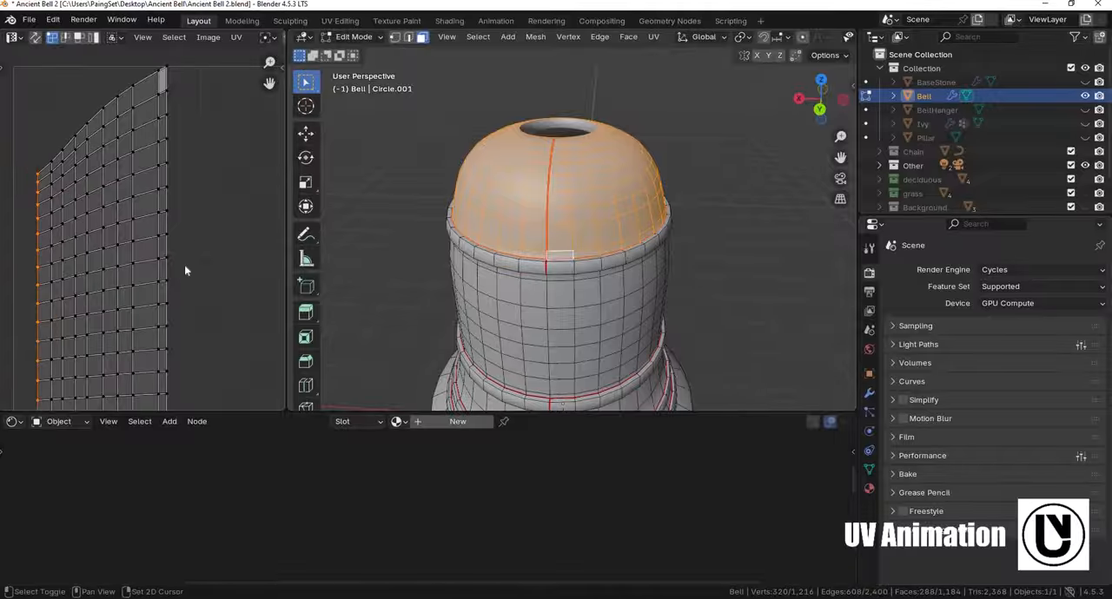
- Flatten one crosswise row of UVs near the middle of the dome island by scaling it to 0 along Y
{"action": "middle_click_drag", "start_coordinate": [146, 310], "coordinate": [151, 274]}
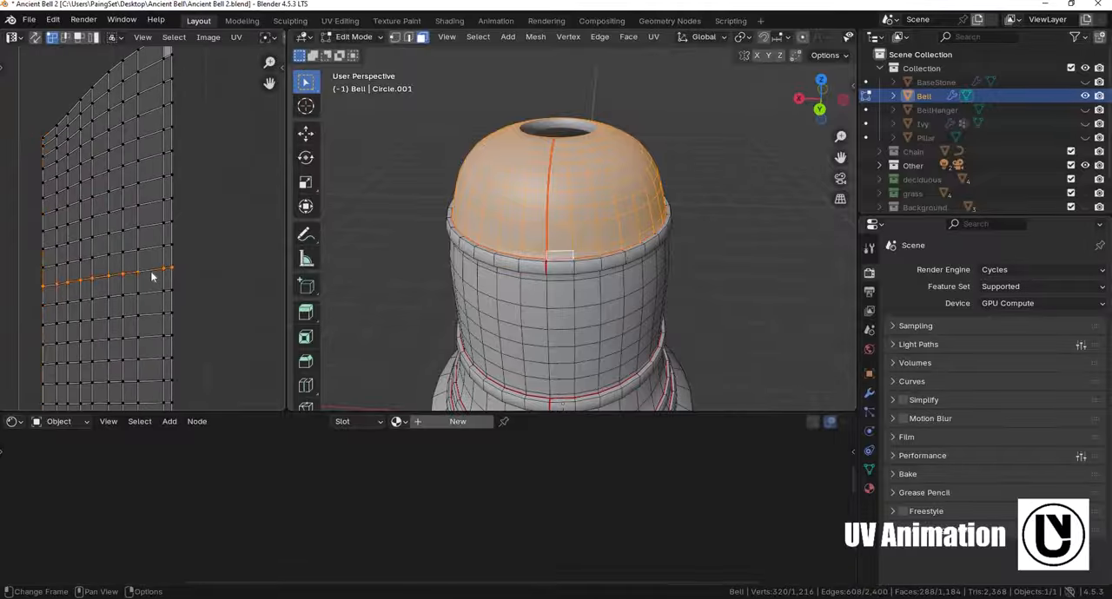
{"action": "key", "text": "s"}
{"action": "key", "text": "y"}
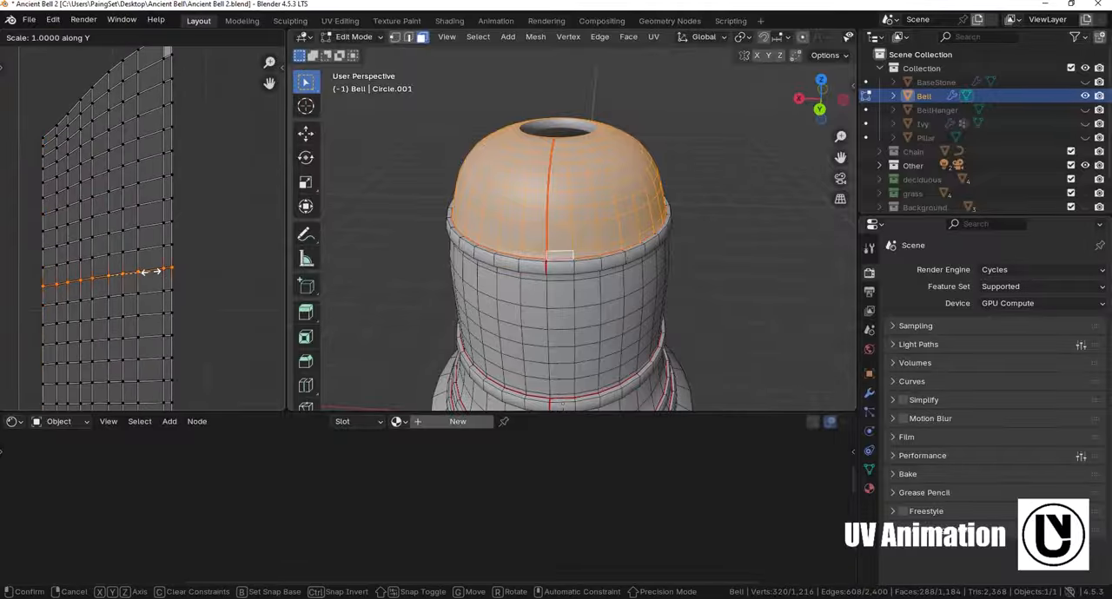
{"action": "key", "text": "Return"}
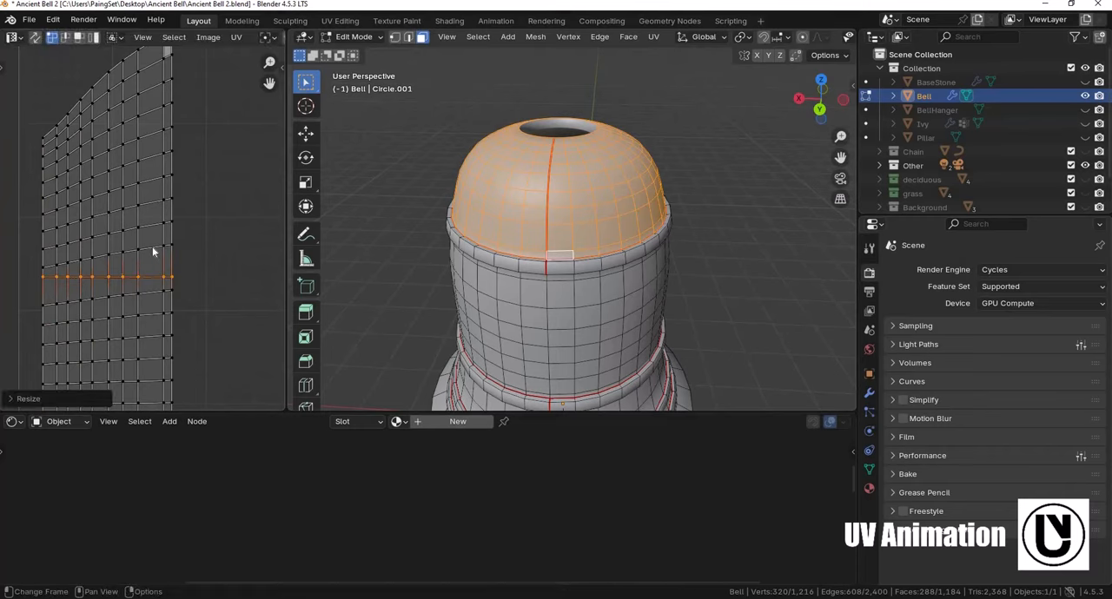
- Repeat the zero Y scale on each crosswise UV row above it, up to the dome island's upper end
{"action": "key", "text": "ctrl+z"}
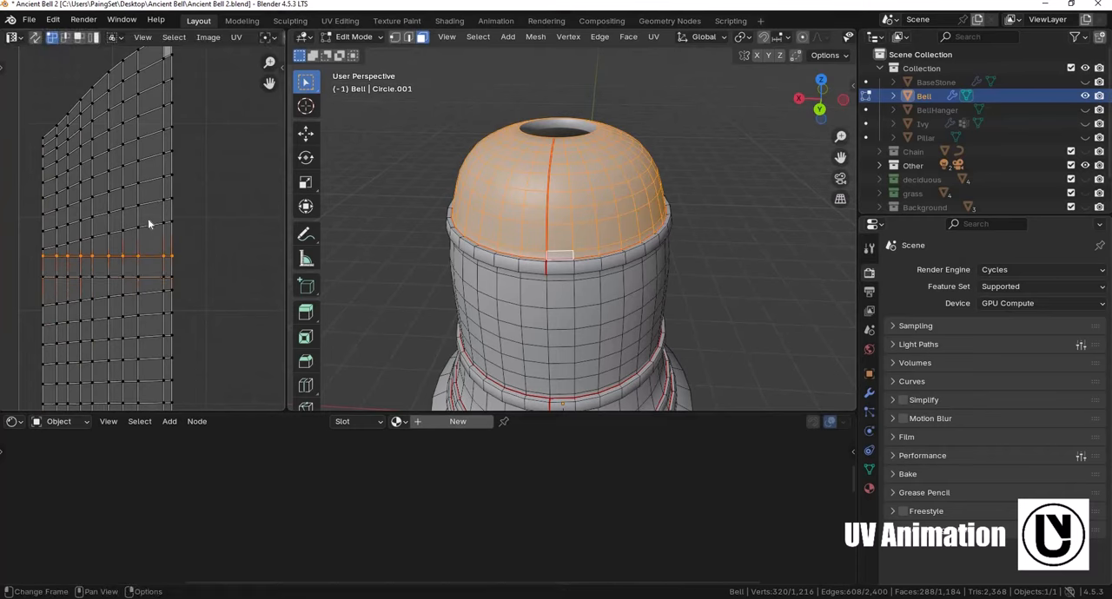
{"action": "key", "text": "ctrl+shift+z"}
{"action": "key", "text": "ctrl+shift+z"}
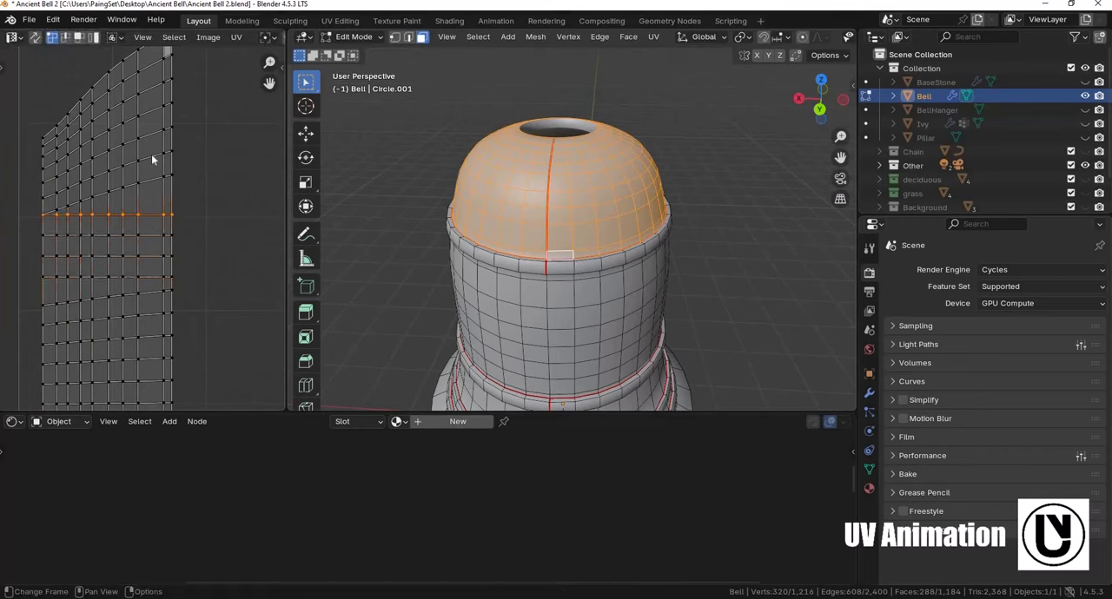
{"action": "key", "text": "shift+r"}
{"action": "left_click", "coordinate": [151, 123], "text": "alt"}
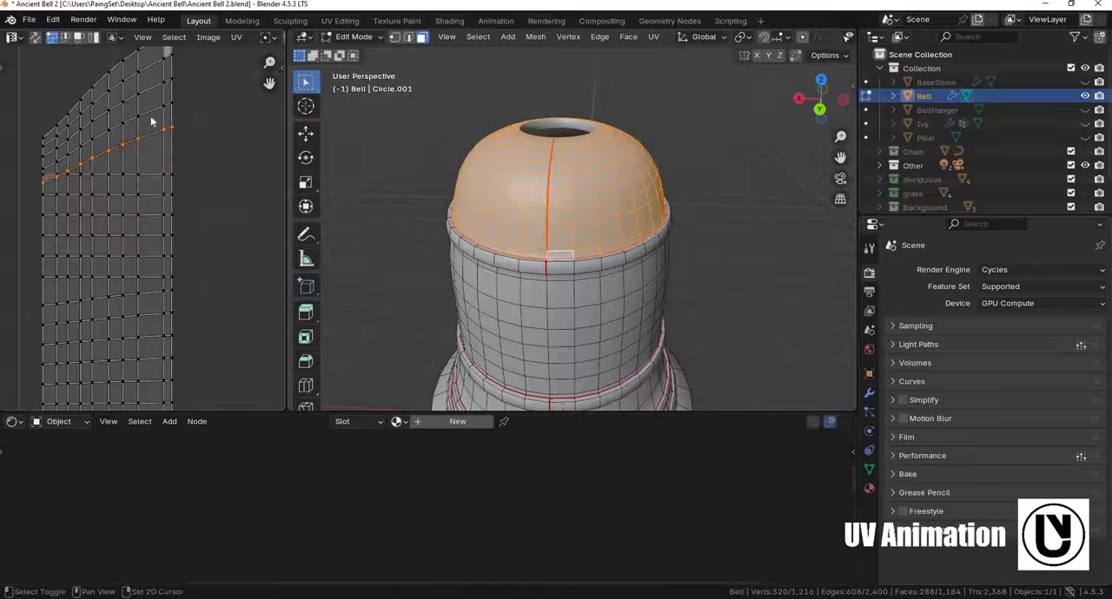
{"action": "key", "text": "shift+r"}
{"action": "left_click", "coordinate": [151, 103], "text": "alt"}
{"action": "key", "text": "shift+r"}
{"action": "left_click", "coordinate": [151, 80], "text": "alt"}
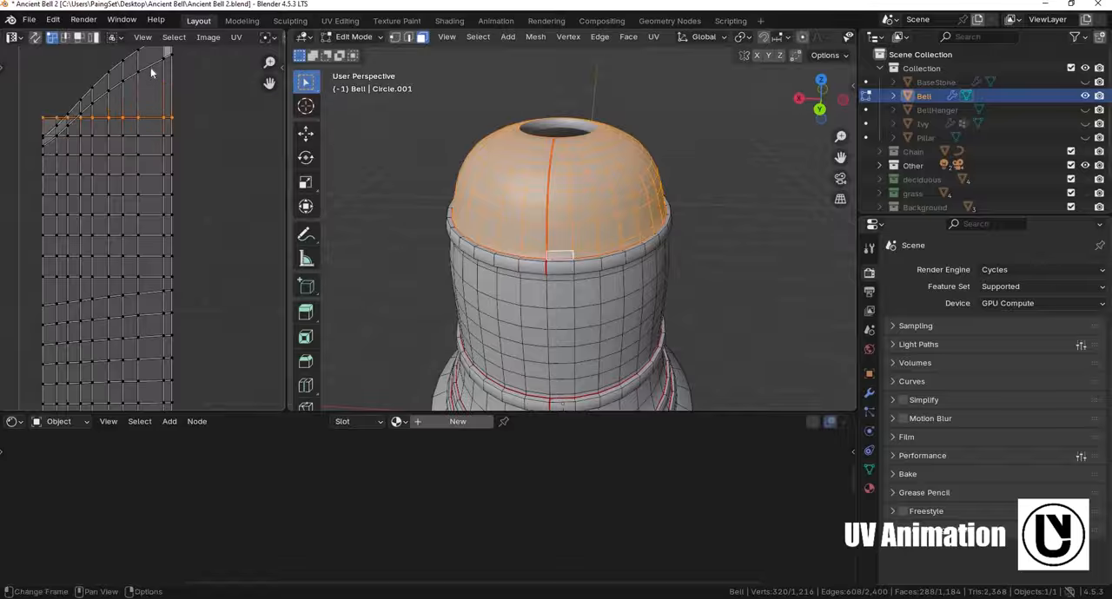
{"action": "left_click", "coordinate": [139, 64], "text": "alt"}
{"action": "key", "text": "shift+r"}
- Repeat the zero Y scale on the crosswise UV rows in the dome island's lower half, down to its lower end
{"action": "key", "text": "shift+r"}
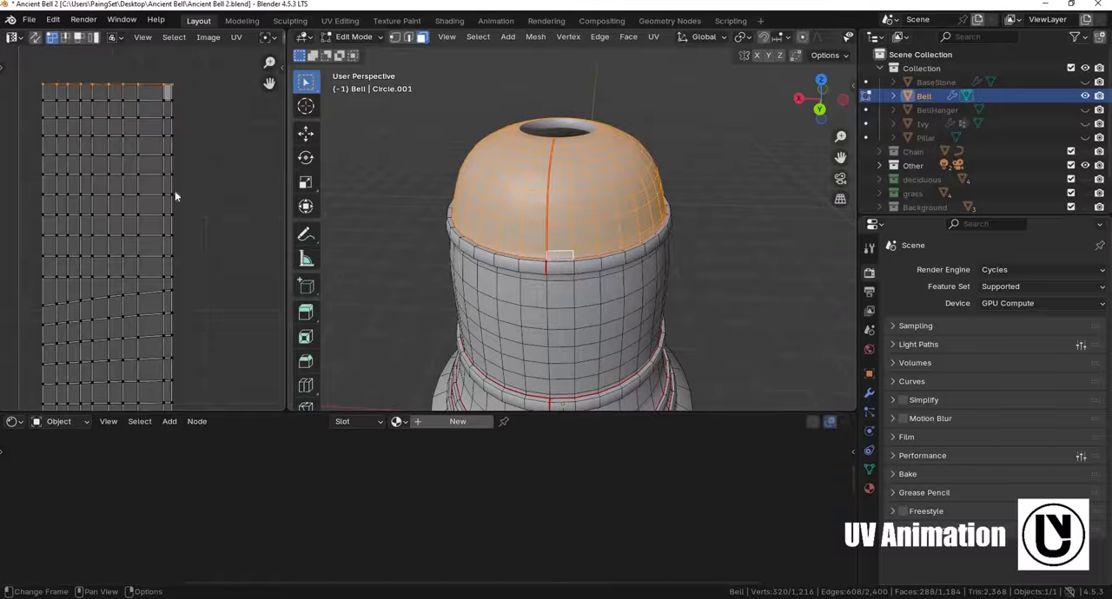
{"action": "middle_click_drag", "start_coordinate": [154, 326], "coordinate": [175, 194]}
{"action": "left_click", "coordinate": [175, 207], "text": "alt"}
{"action": "key", "text": "shift+r"}
{"action": "left_click", "coordinate": [175, 228], "text": "alt"}
{"action": "key", "text": "shift+r"}
{"action": "left_click", "coordinate": [174, 271], "text": "alt"}
{"action": "key", "text": "shift+r"}
{"action": "middle_click_drag", "start_coordinate": [172, 317], "coordinate": [159, 203]}
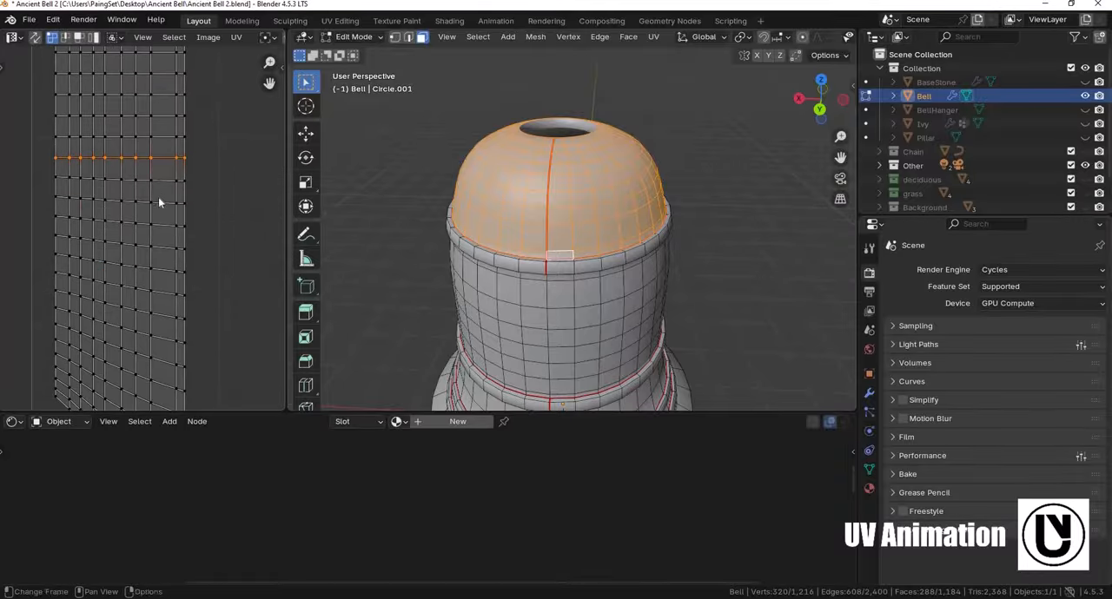
{"action": "key", "text": "shift+r"}
{"action": "left_click", "coordinate": [161, 250], "text": "alt"}
{"action": "key", "text": "shift+r"}
{"action": "middle_click_drag", "start_coordinate": [162, 316], "coordinate": [158, 182]}
{"action": "left_click", "coordinate": [157, 180], "text": "alt"}
{"action": "key", "text": "shift+r"}
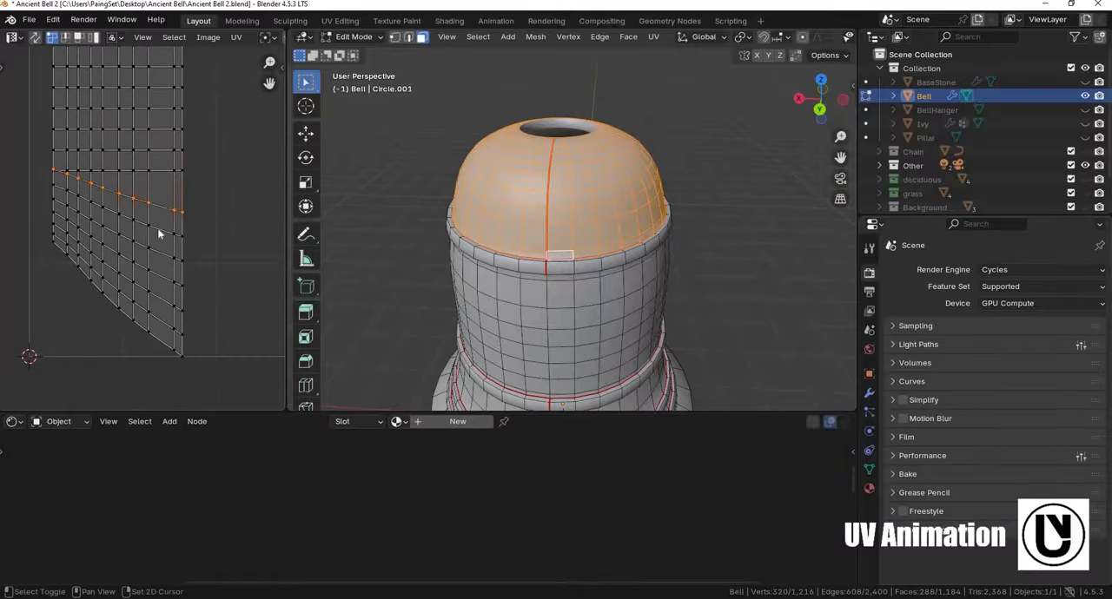
{"action": "left_click", "coordinate": [158, 253], "text": "alt"}
{"action": "key", "text": "shift+r"}
{"action": "left_click", "coordinate": [159, 305], "text": "alt"}
{"action": "key", "text": "shift+r"}
{"action": "left_click", "coordinate": [164, 323], "text": "alt"}
{"action": "key", "text": "shift+r"}
{"action": "left_click", "coordinate": [163, 342], "text": "alt"}
{"action": "key", "text": "shift+r"}
- Scale the whole straightened dome island up to span the full height of the UV tile
{"action": "scroll", "coordinate": [209, 179], "scroll_direction": "down", "scroll_amount": 5}
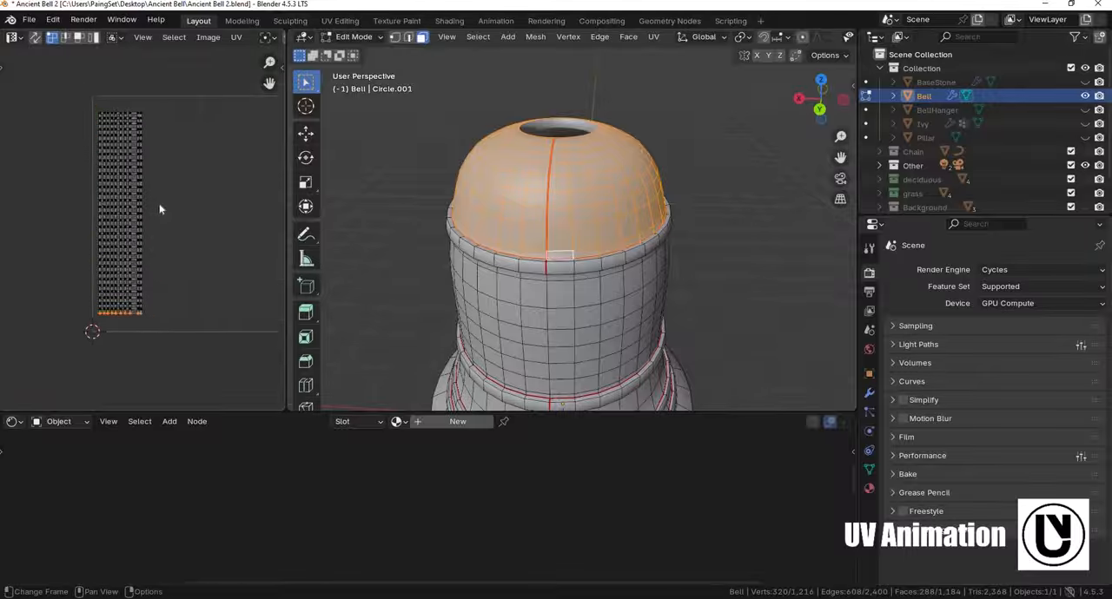
{"action": "key", "text": "a"}
{"action": "key", "text": "s"}
{"action": "left_click", "coordinate": [162, 196]}
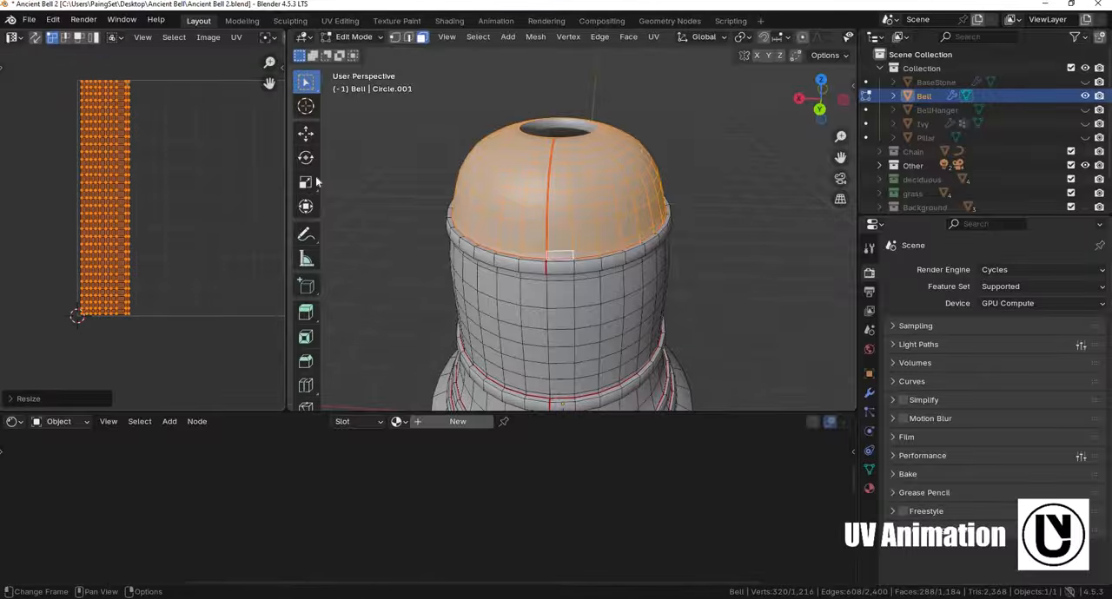
{"action": "middle_click_drag", "start_coordinate": [209, 187], "coordinate": [145, 174]}
- Select all faces linked to one face of the bell's upper rib
{"action": "scroll", "coordinate": [469, 347], "scroll_direction": "up", "scroll_amount": 3}
{"action": "middle_click_drag", "start_coordinate": [556, 208], "coordinate": [526, 227]}
{"action": "left_click", "coordinate": [553, 194]}
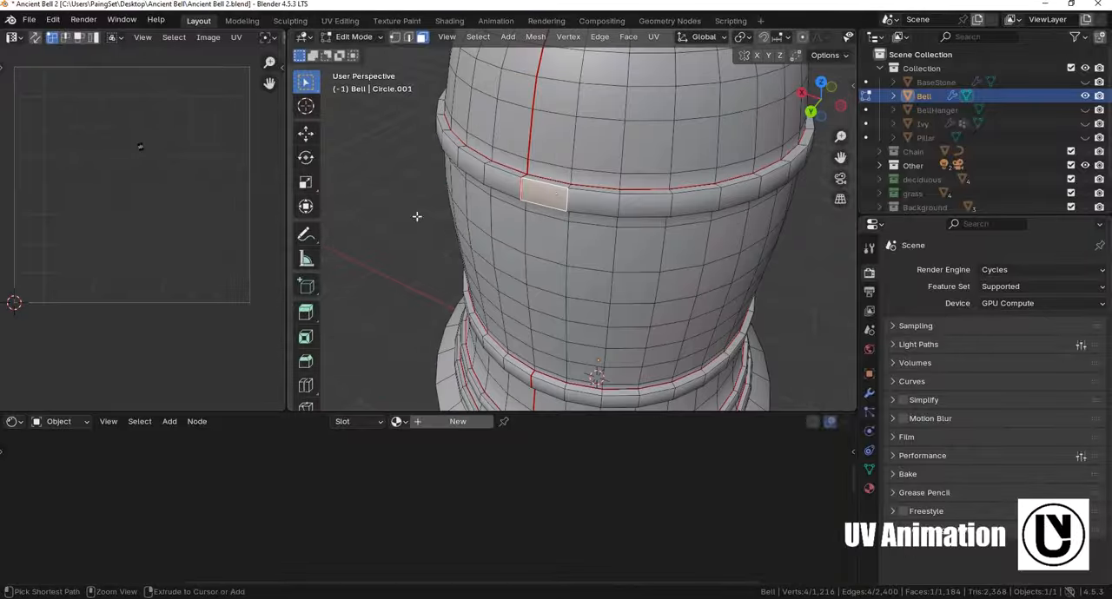
{"action": "key", "text": "ctrl+l"}
- Straighten the outer lengthwise edge of the upper rib's UV strip by scaling it to 0 along X
{"action": "left_click", "coordinate": [138, 176], "text": "alt"}
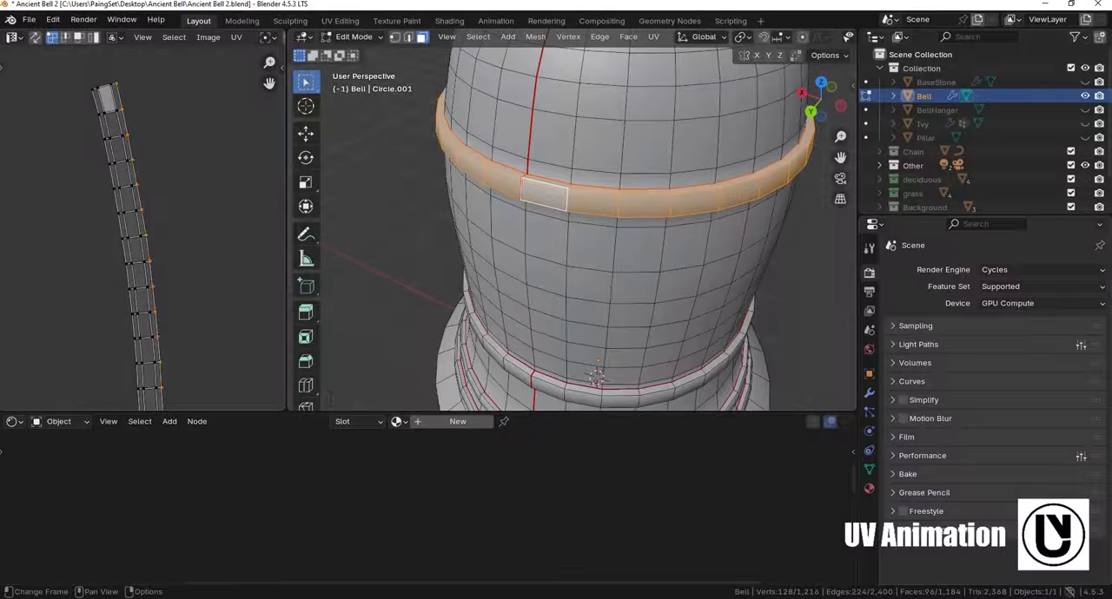
{"action": "key", "text": "s"}
{"action": "key", "text": "x"}
{"action": "key", "text": "0"}
{"action": "key", "text": "Return"}
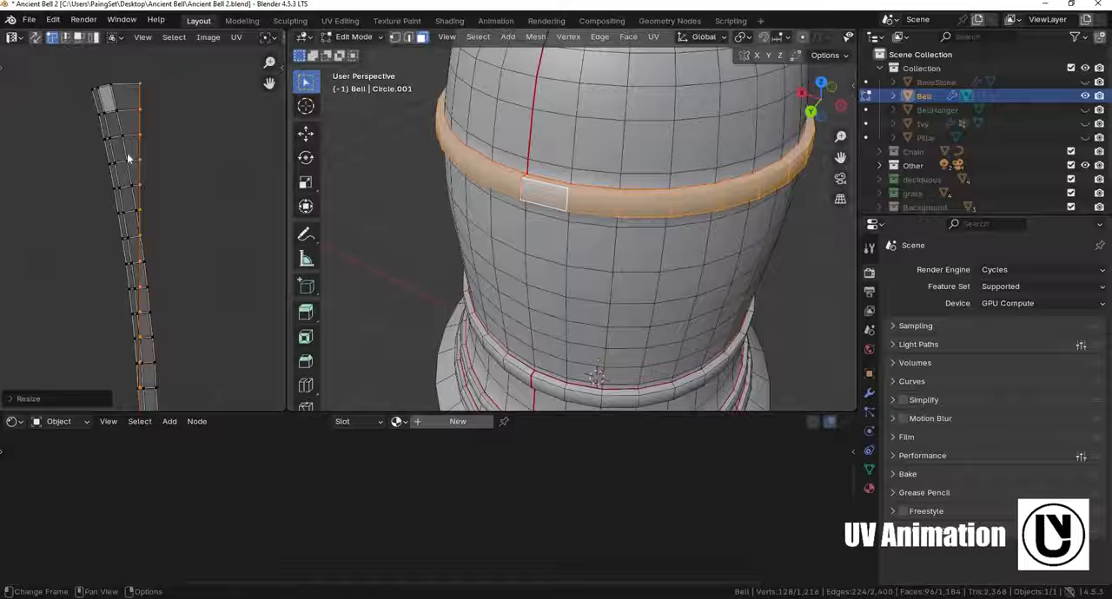
- Repeat the zero X scale on the remaining lengthwise UV columns of the upper rib's strip
{"action": "left_click", "coordinate": [127, 154], "text": "alt"}
{"action": "key", "text": "shift+r"}
{"action": "left_click", "coordinate": [108, 155], "text": "alt"}
{"action": "key", "text": "shift+r"}
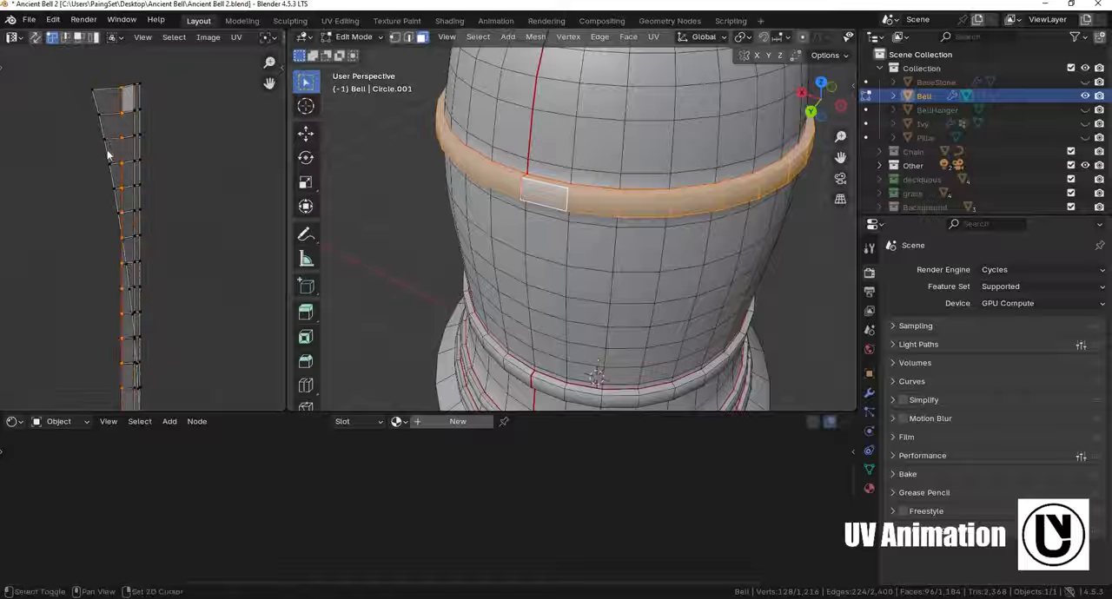
{"action": "left_click", "coordinate": [110, 163], "text": "alt"}
{"action": "key", "text": "shift+r"}
- Select the upper rib's whole UV strip, resize it to fit the UV tile's height and move it up within the tile
{"action": "scroll", "coordinate": [165, 226], "scroll_direction": "down", "scroll_amount": 2}
{"action": "key", "text": "a"}
{"action": "scroll", "coordinate": [151, 177], "scroll_direction": "down", "scroll_amount": 2}
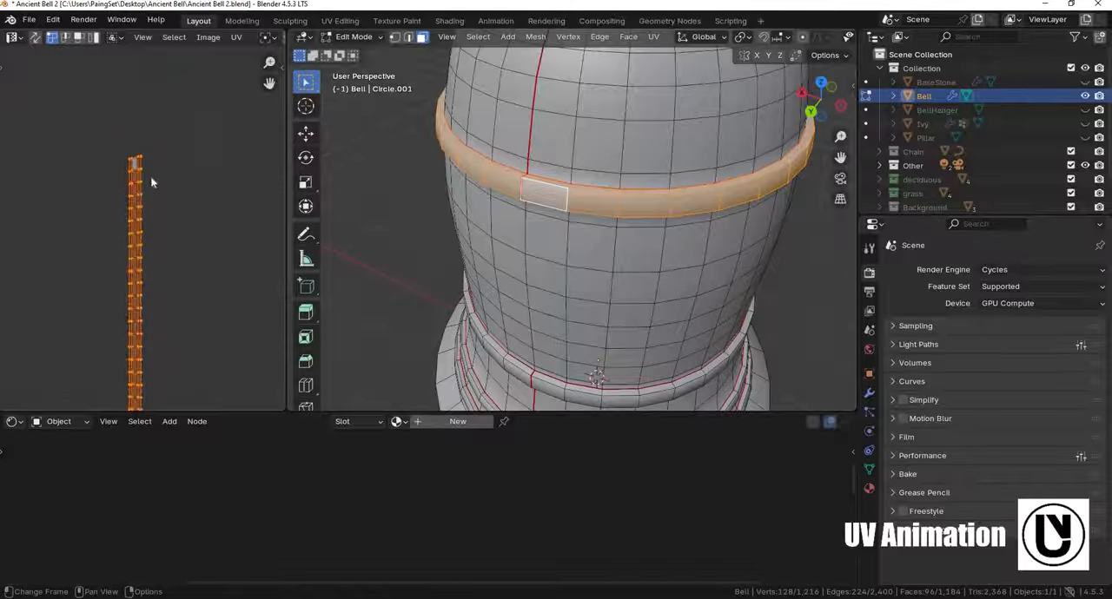
{"action": "middle_click_drag", "start_coordinate": [149, 179], "coordinate": [141, 188], "text": "shift"}
{"action": "scroll", "coordinate": [140, 188], "scroll_direction": "down", "scroll_amount": 2}
{"action": "key", "text": "s"}
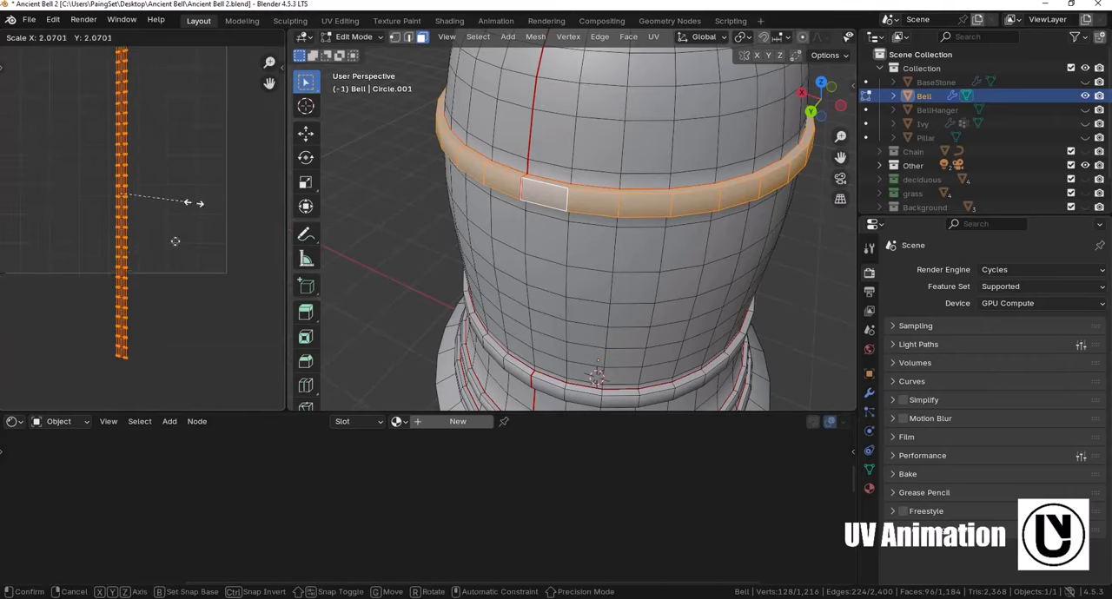
{"action": "left_click", "coordinate": [225, 275]}
{"action": "middle_click_drag", "start_coordinate": [224, 274], "coordinate": [228, 288]}
{"action": "key", "text": "s"}
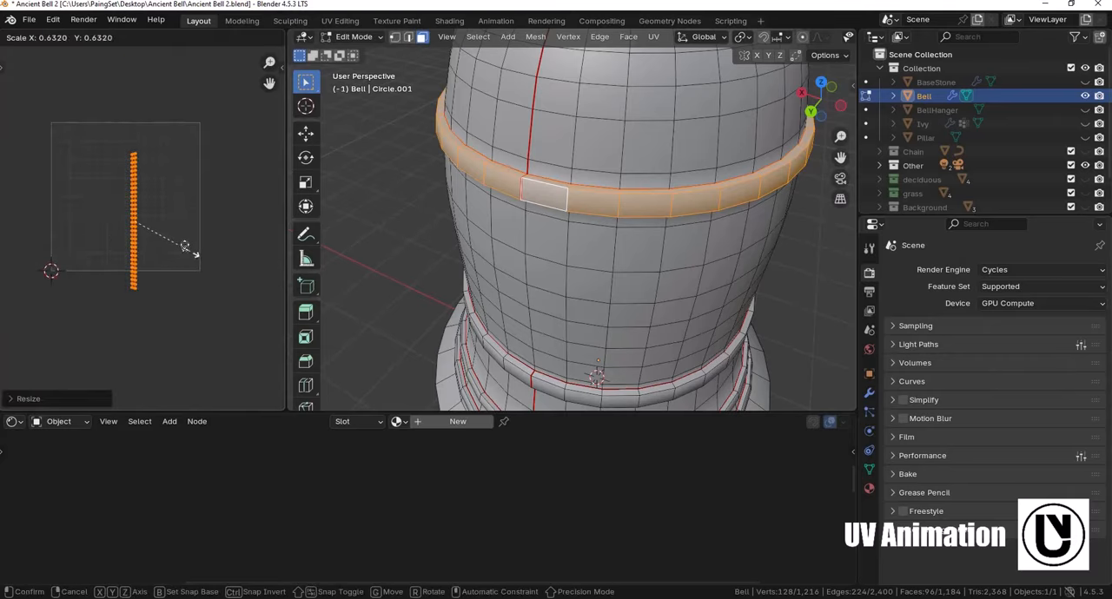
{"action": "left_click", "coordinate": [183, 226]}
{"action": "key", "text": "g"}
{"action": "left_click", "coordinate": [181, 203]}
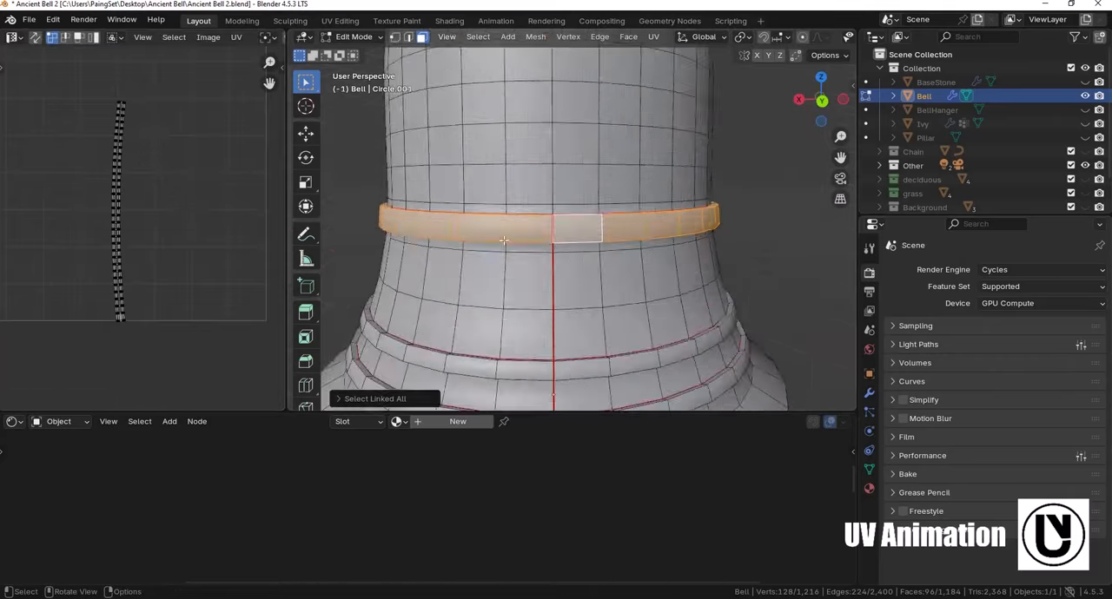
- Assign the Chain material to the bell, make it a single-user copy and rename that copy IronBell
{"action": "scroll", "coordinate": [560, 282], "scroll_direction": "down", "scroll_amount": 4}
{"action": "middle_click_drag", "start_coordinate": [560, 281], "coordinate": [543, 287]}
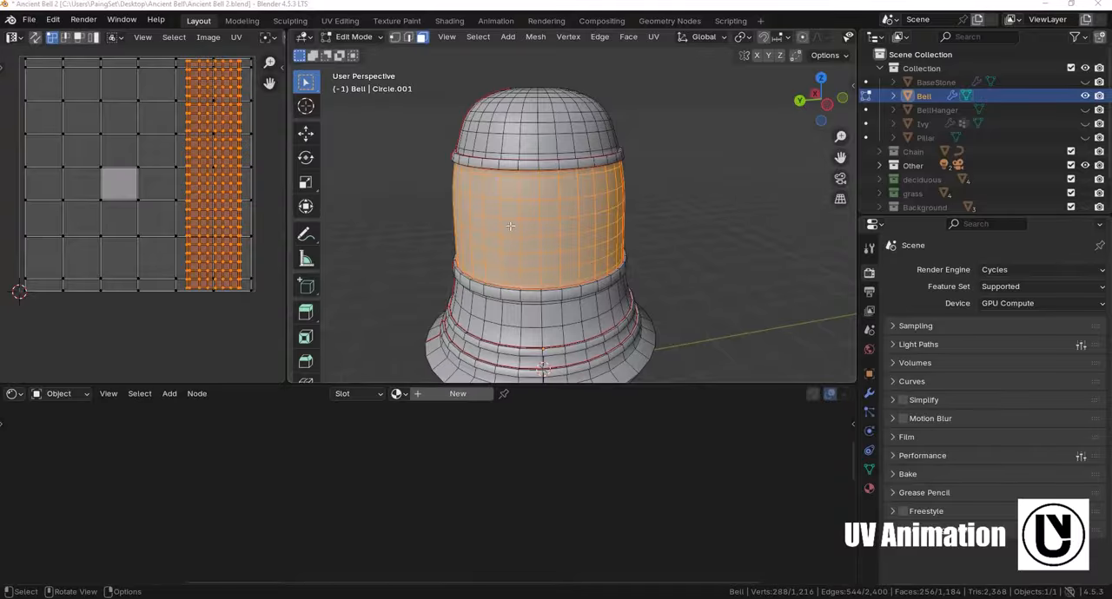
{"action": "middle_click_drag", "start_coordinate": [615, 221], "coordinate": [566, 289]}
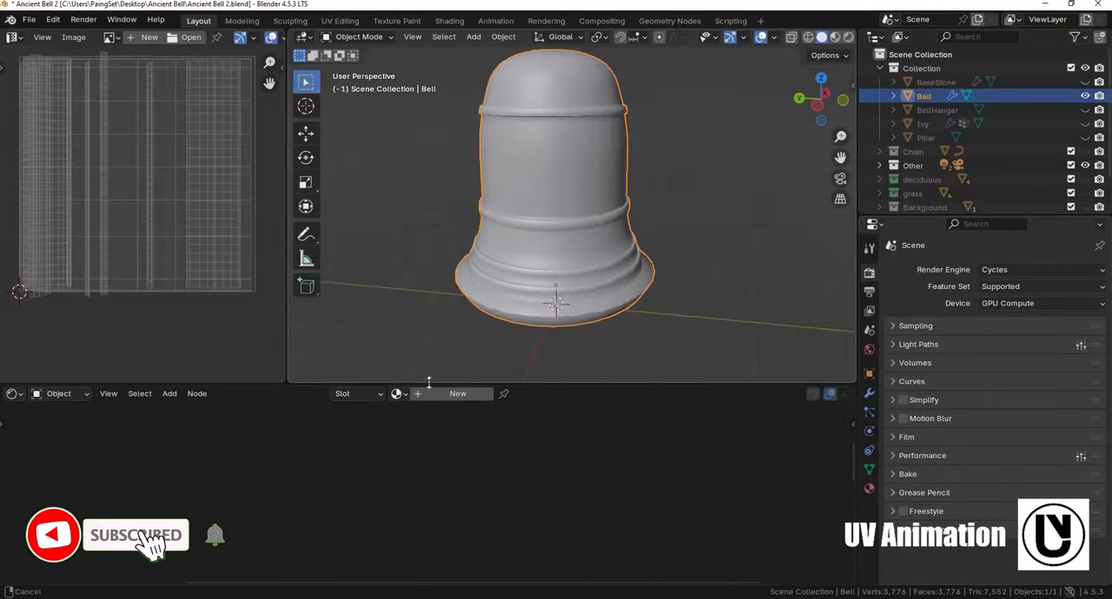
{"action": "left_click", "coordinate": [400, 395]}
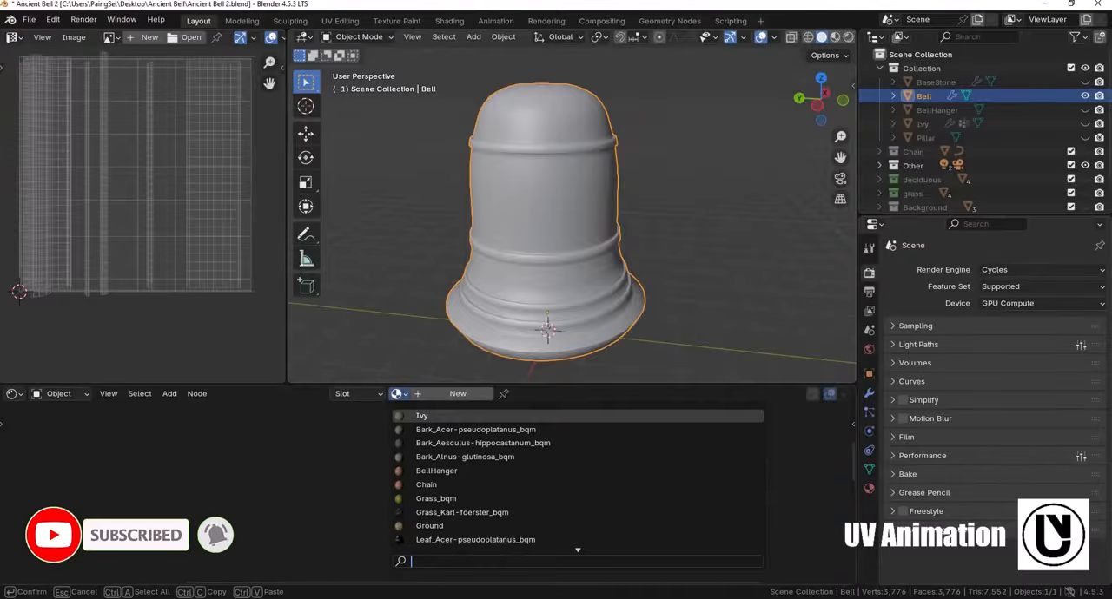
{"action": "type", "text": "Chain"}
{"action": "key", "text": "Return"}
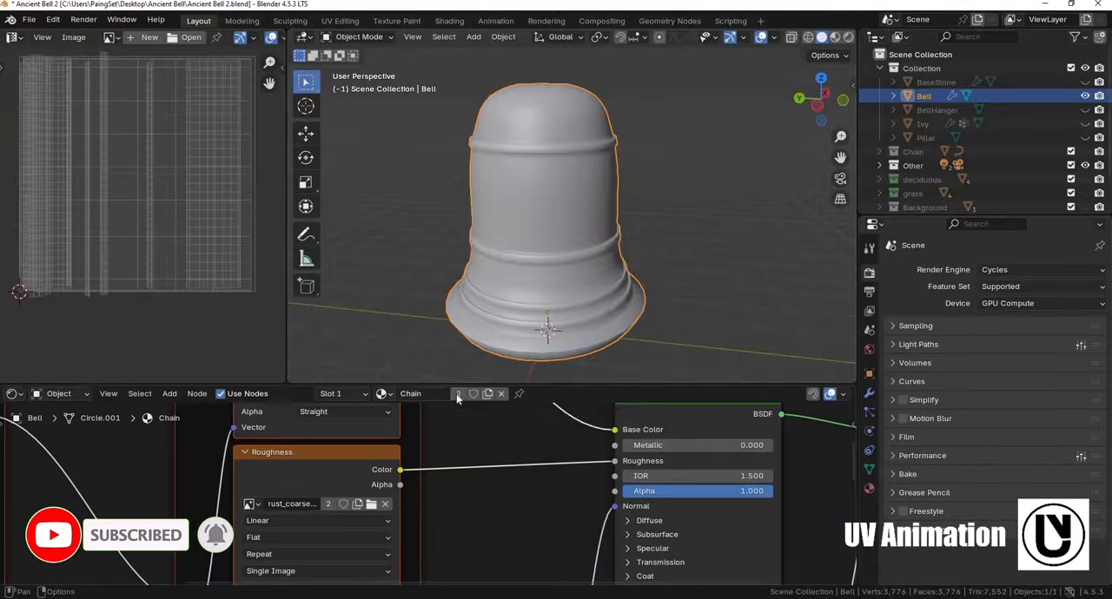
{"action": "left_click", "coordinate": [459, 394]}
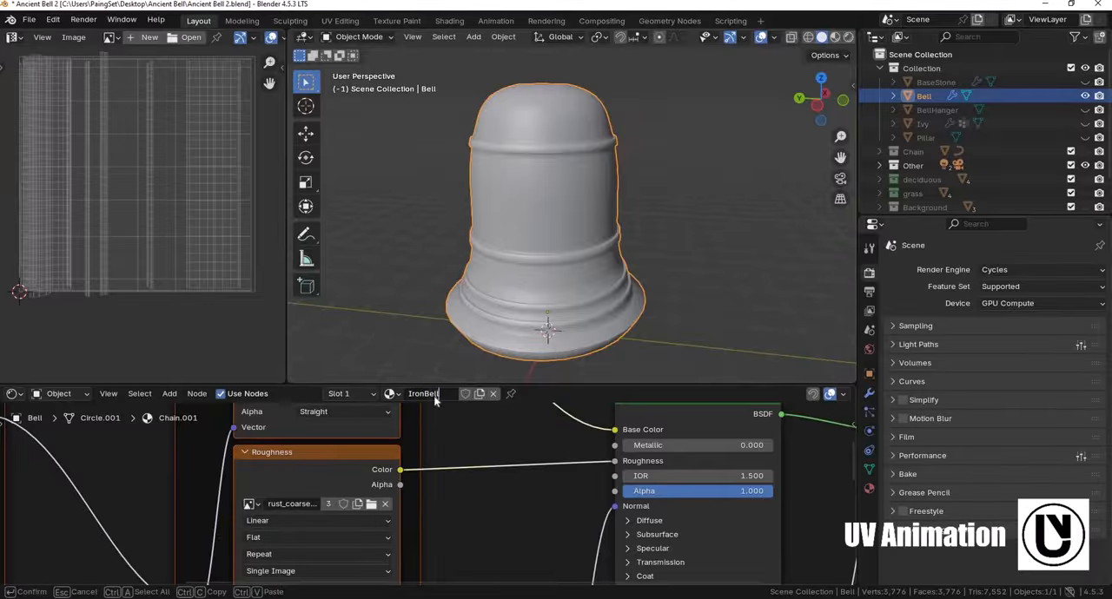
{"action": "key", "text": "Return"}
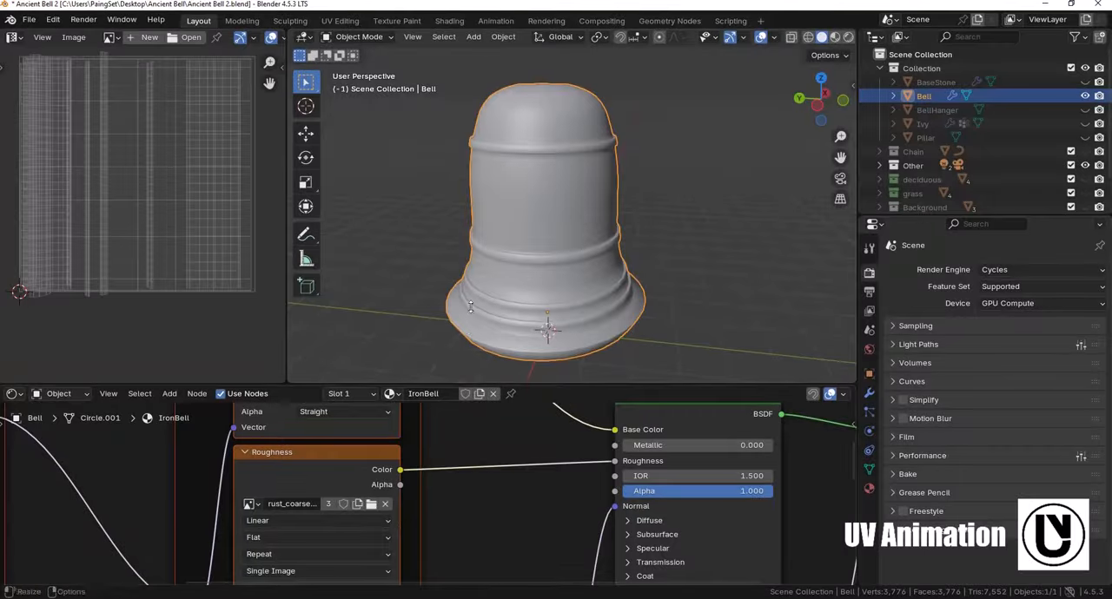
- Enlarge the node editor area and show the bell in rendered shading, viewed from the front and around its body
{"action": "mouse_move", "coordinate": [470, 306]}
{"action": "left_mouse_down"}
{"action": "mouse_move", "coordinate": [472, 374]}
{"action": "mouse_move", "coordinate": [473, 311]}
{"action": "left_mouse_up"}
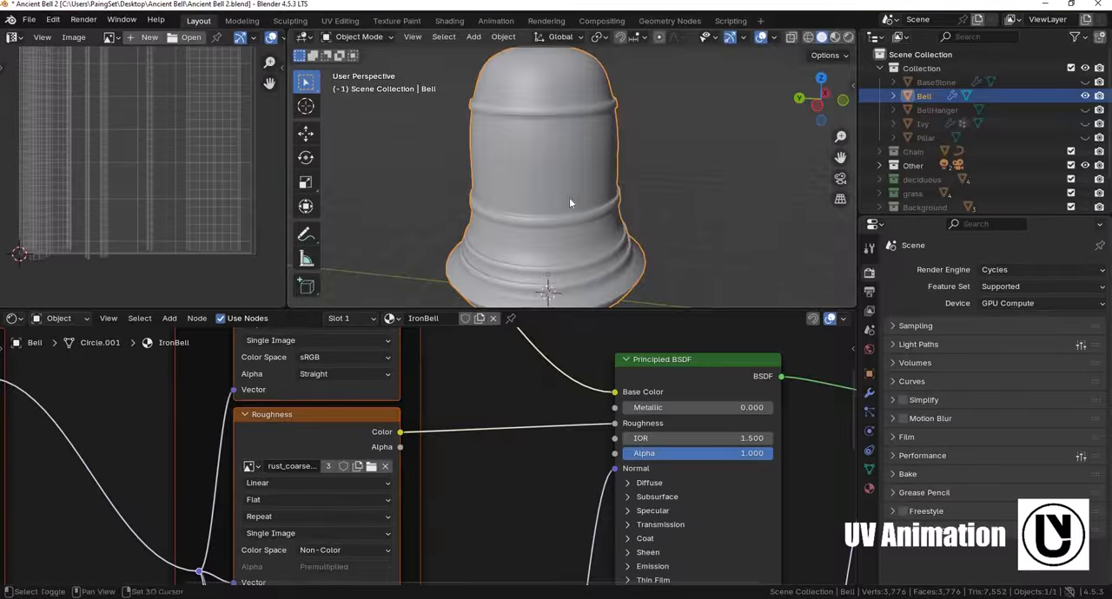
{"action": "scroll", "coordinate": [568, 198], "scroll_direction": "down", "scroll_amount": 4}
{"action": "key", "text": "z"}
{"action": "left_click", "coordinate": [544, 117]}
{"action": "middle_click_drag", "start_coordinate": [561, 217], "coordinate": [574, 232], "text": "shift"}
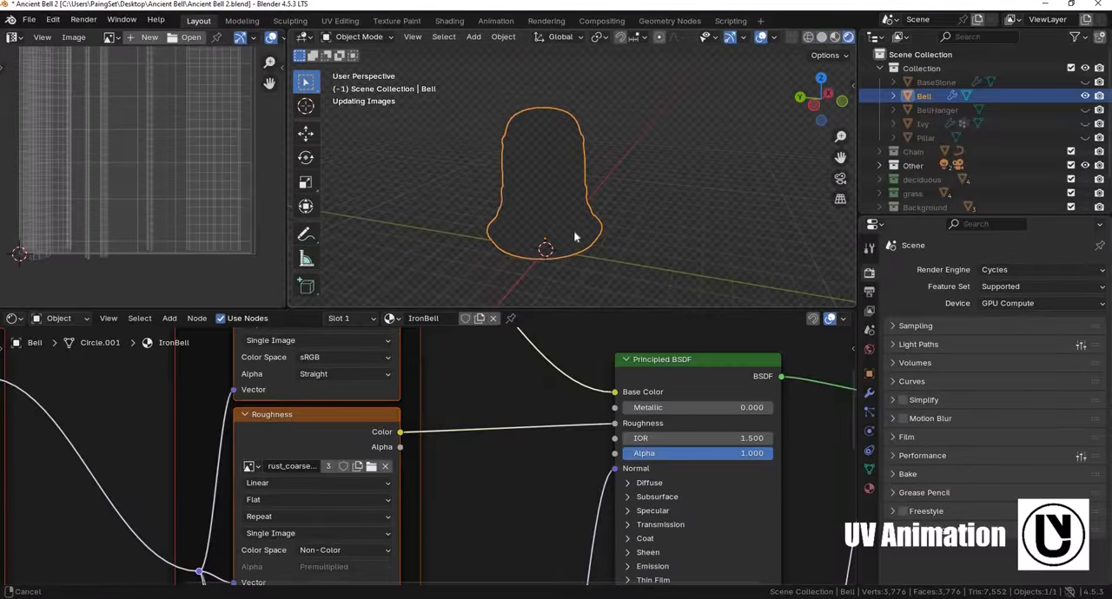
{"action": "key", "text": "KP_1"}
{"action": "scroll", "coordinate": [562, 163], "scroll_direction": "up", "scroll_amount": 4}
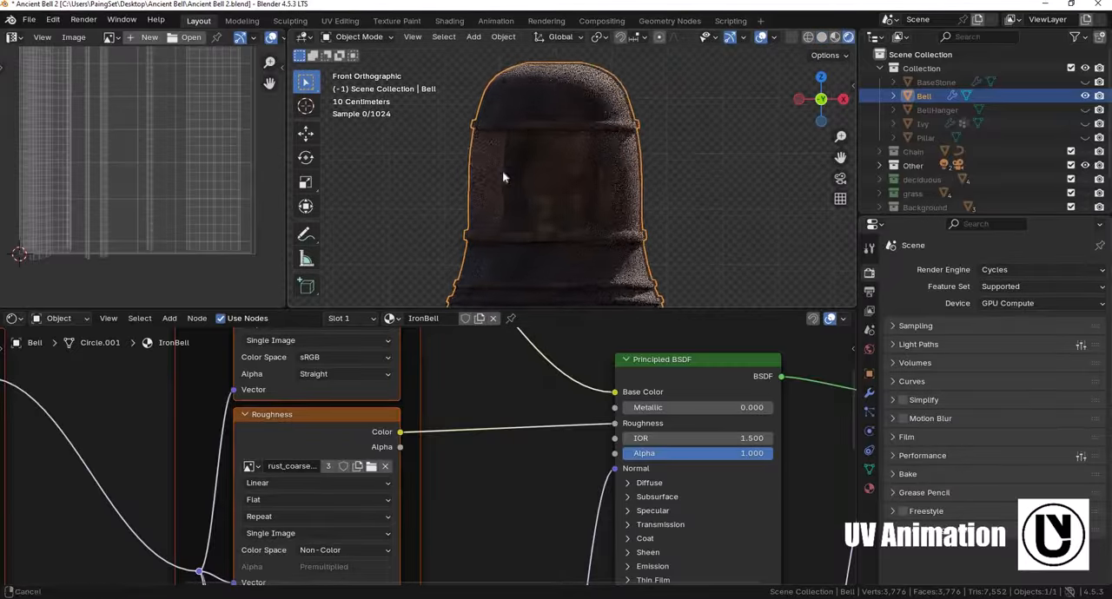
{"action": "middle_click_drag", "start_coordinate": [626, 231], "coordinate": [588, 181]}
- In the bell's edit mode, select the wide-celled UV island of the middle section and resize it, then return to object mode
{"action": "key", "text": "Tab"}
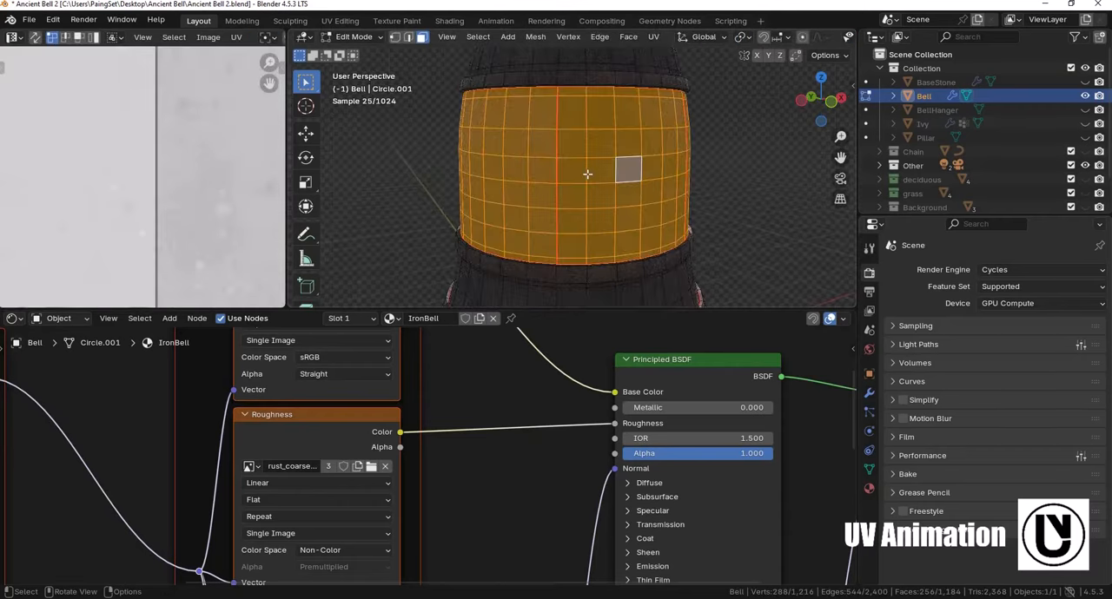
{"action": "scroll", "coordinate": [587, 174], "scroll_direction": "down", "scroll_amount": 3}
{"action": "scroll", "coordinate": [164, 154], "scroll_direction": "down", "scroll_amount": 5}
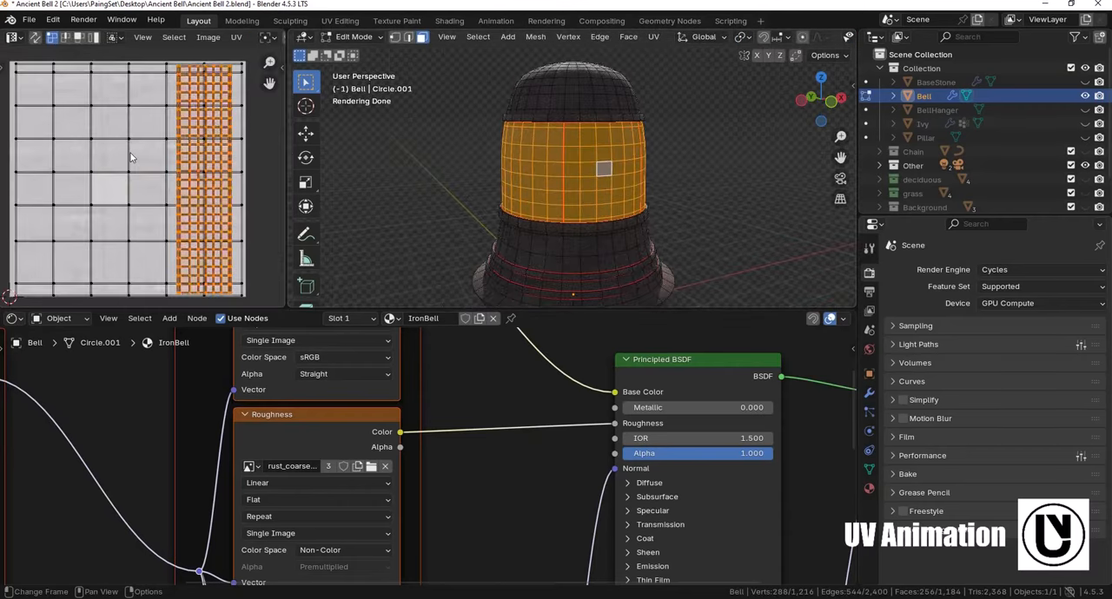
{"action": "key", "text": "a"}
{"action": "key", "text": "s"}
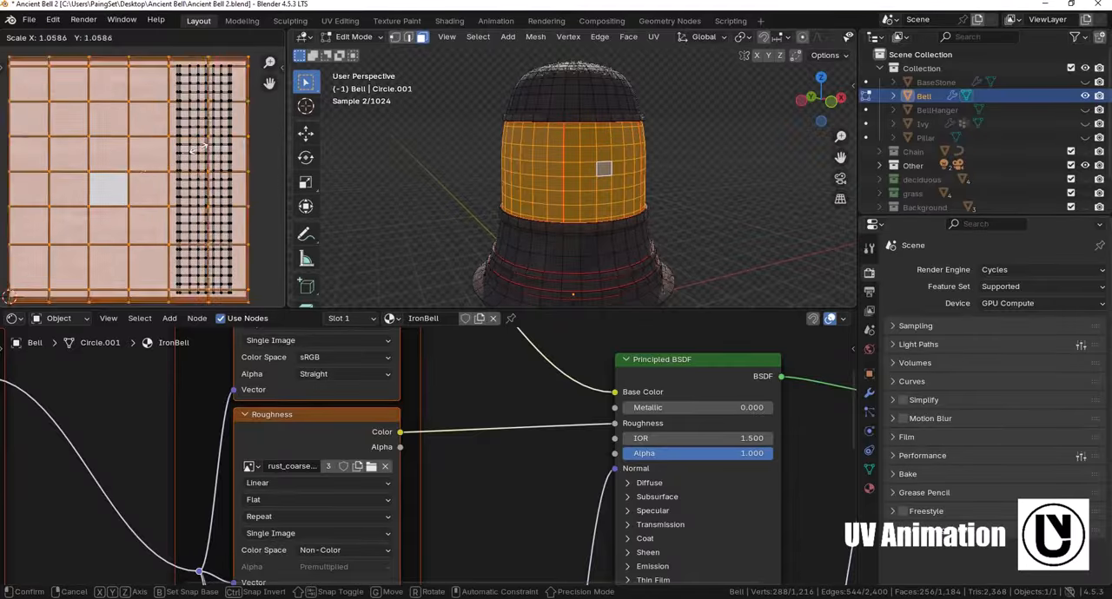
{"action": "left_click", "coordinate": [135, 180]}
{"action": "scroll", "coordinate": [132, 180], "scroll_direction": "up", "scroll_amount": 7}
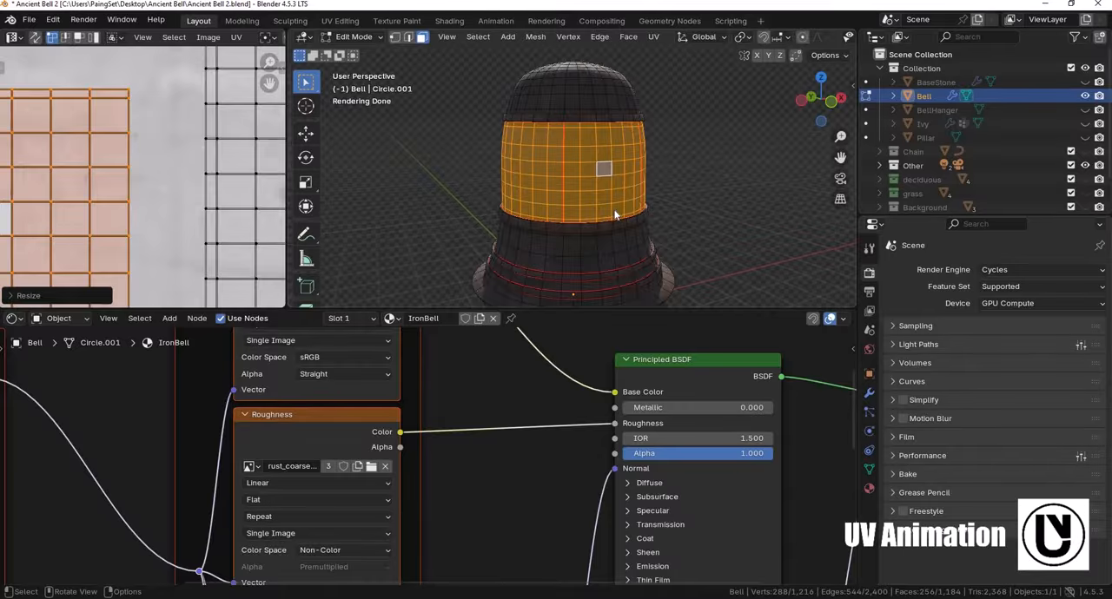
{"action": "key", "text": "Tab"}
- Check the rust texture around the bell and delete the Displacement vector node from the IronBell material
{"action": "middle_click_drag", "start_coordinate": [614, 215], "coordinate": [596, 237]}
{"action": "middle_click_drag", "start_coordinate": [466, 213], "coordinate": [642, 215]}
{"action": "scroll", "coordinate": [643, 216], "scroll_direction": "up", "scroll_amount": 2}
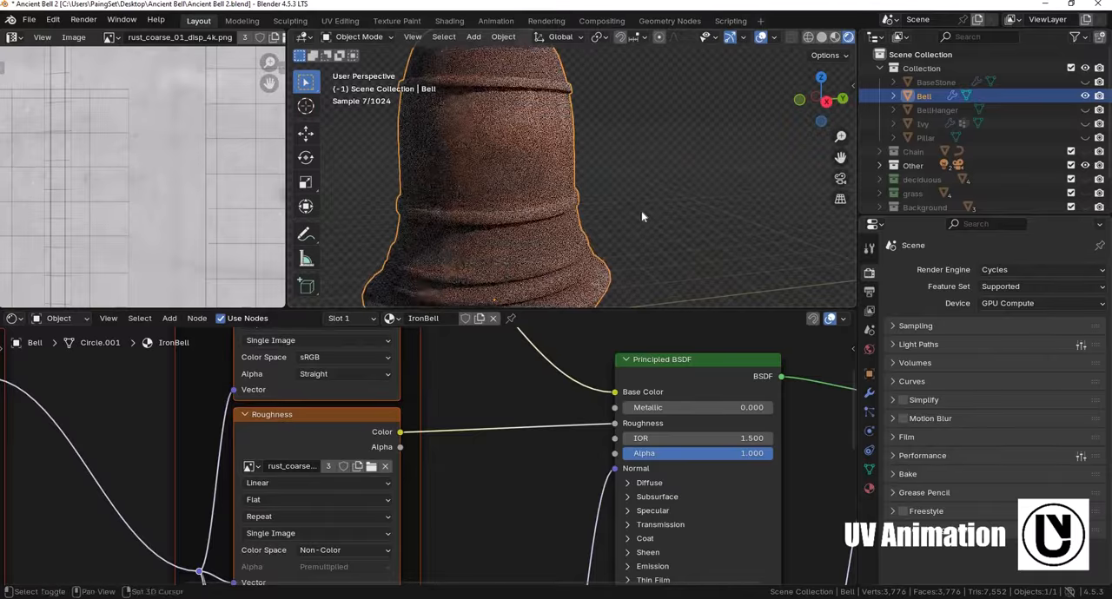
{"action": "middle_click_drag", "start_coordinate": [504, 220], "coordinate": [564, 219], "text": "shift"}
{"action": "scroll", "coordinate": [434, 538], "scroll_direction": "down", "scroll_amount": 4}
{"action": "middle_click_drag", "start_coordinate": [425, 569], "coordinate": [483, 484]}
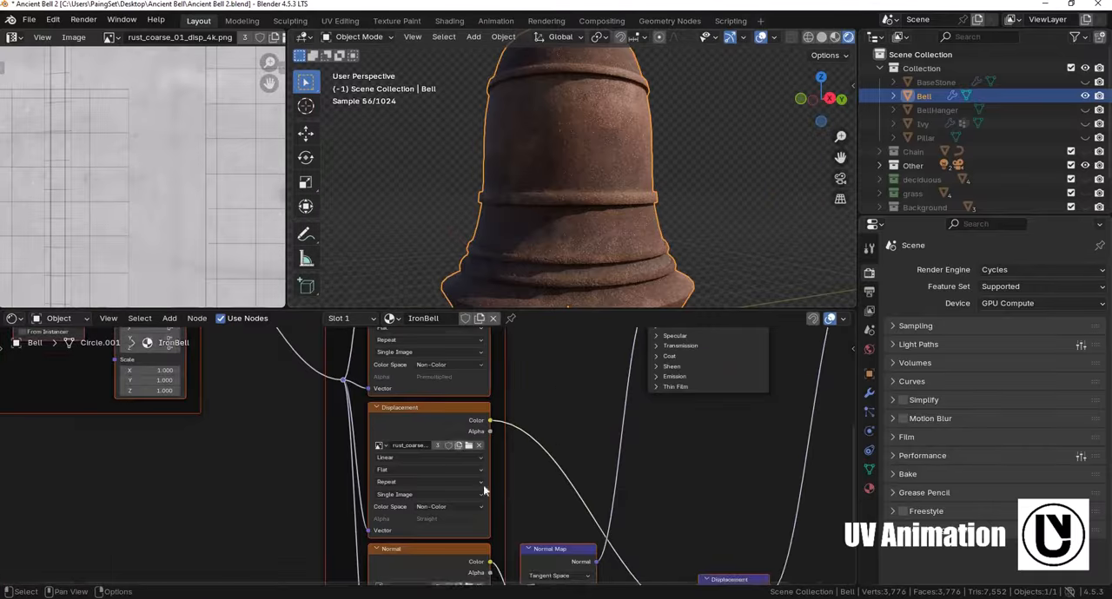
{"action": "middle_click_drag", "start_coordinate": [547, 406], "coordinate": [454, 441], "text": "shift"}
{"action": "scroll", "coordinate": [469, 459], "scroll_direction": "down", "scroll_amount": 3}
{"action": "middle_click_drag", "start_coordinate": [522, 504], "coordinate": [463, 447], "text": "shift"}
{"action": "scroll", "coordinate": [486, 437], "scroll_direction": "down", "scroll_amount": 2}
{"action": "middle_click_drag", "start_coordinate": [462, 508], "coordinate": [460, 479], "text": "shift"}
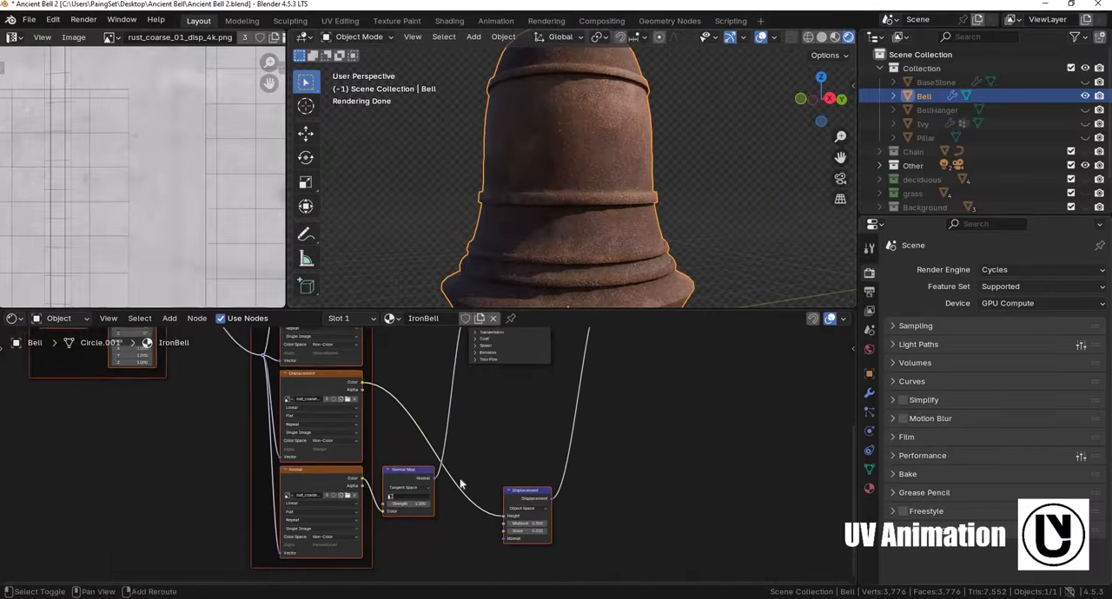
{"action": "scroll", "coordinate": [460, 484], "scroll_direction": "up", "scroll_amount": 2}
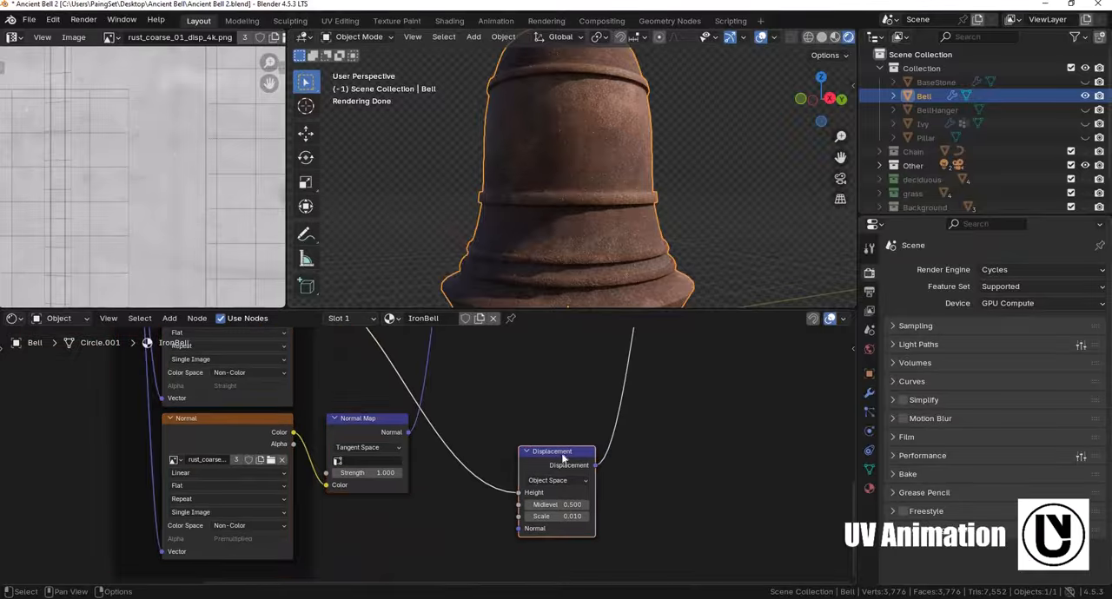
{"action": "key", "text": "x"}
- Delete the Displacement image texture node from the IronBell material
{"action": "middle_click_drag", "start_coordinate": [392, 435], "coordinate": [475, 573]}
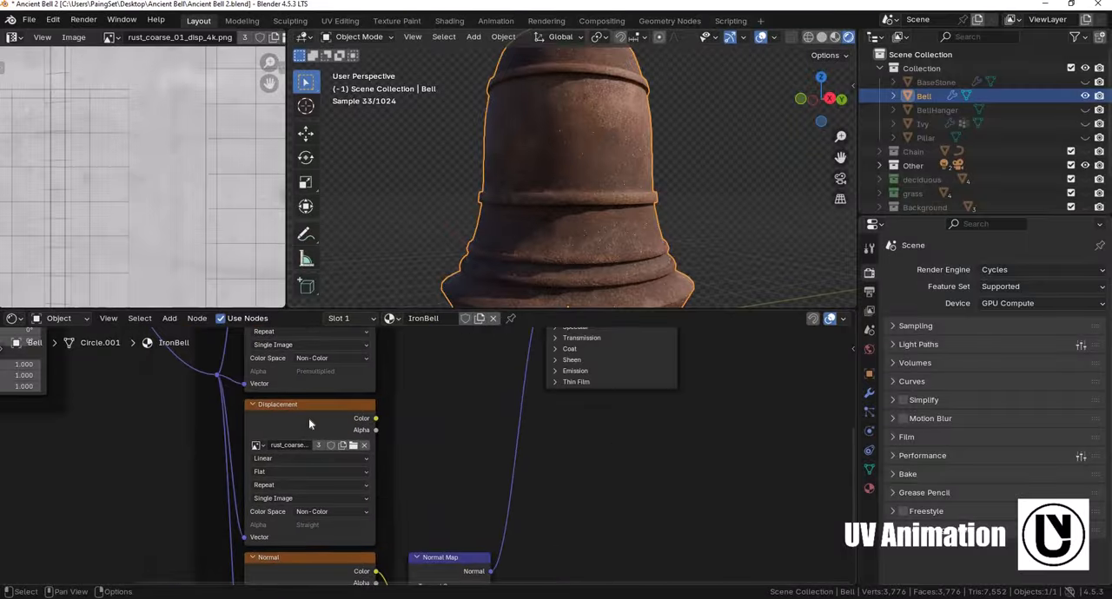
{"action": "left_click", "coordinate": [308, 420]}
{"action": "key", "text": "x"}
- Delete the Normal image texture and the Normal Map node from the IronBell material
{"action": "left_click_drag", "start_coordinate": [322, 559], "coordinate": [321, 456]}
{"action": "middle_click_drag", "start_coordinate": [486, 530], "coordinate": [519, 497]}
{"action": "left_click_drag", "start_coordinate": [513, 565], "coordinate": [552, 487]}
{"action": "scroll", "coordinate": [618, 225], "scroll_direction": "up", "scroll_amount": 4}
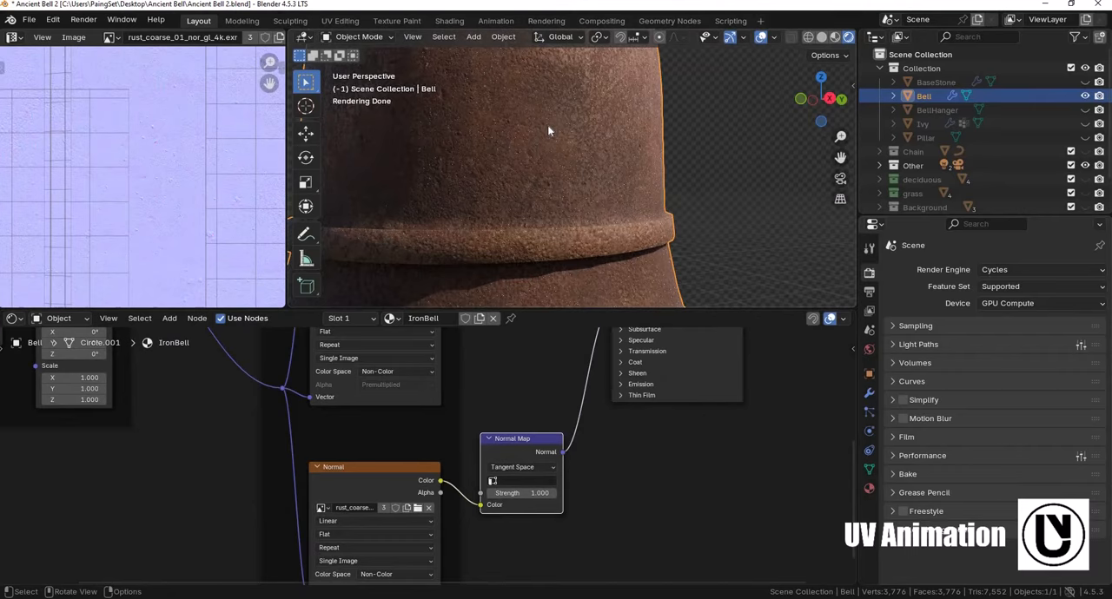
{"action": "left_click", "coordinate": [400, 470]}
{"action": "left_click", "coordinate": [500, 462], "text": "shift"}
{"action": "key", "text": "x"}
- Select the Roughness texture node and the Base Color texture node in turn to preview their images
{"action": "scroll", "coordinate": [498, 464], "scroll_direction": "down", "scroll_amount": 2}
{"action": "middle_click_drag", "start_coordinate": [388, 339], "coordinate": [416, 467], "text": "shift"}
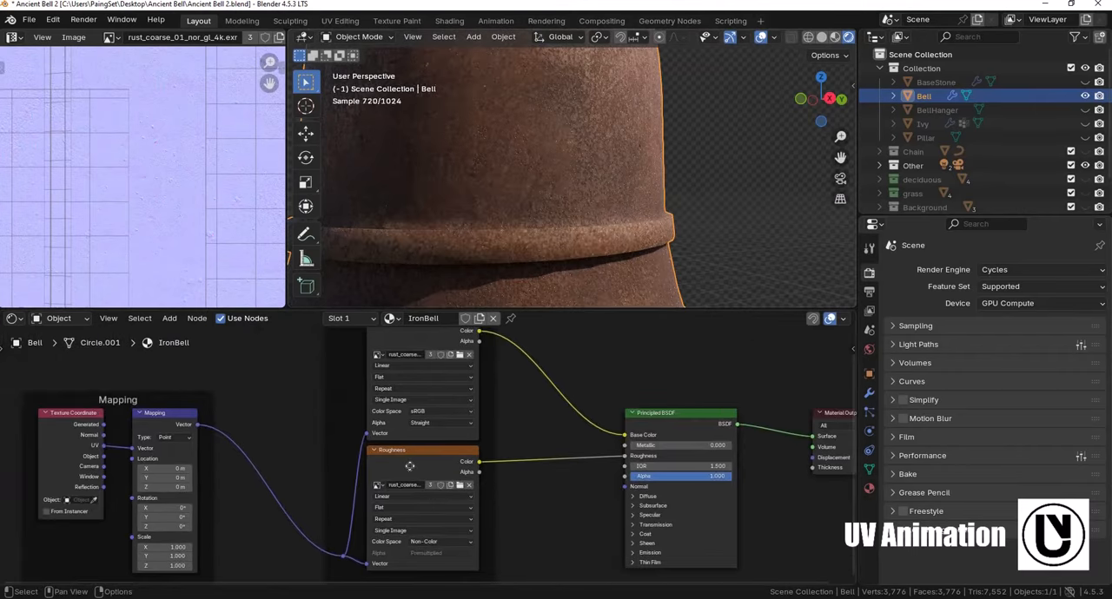
{"action": "left_click", "coordinate": [409, 466]}
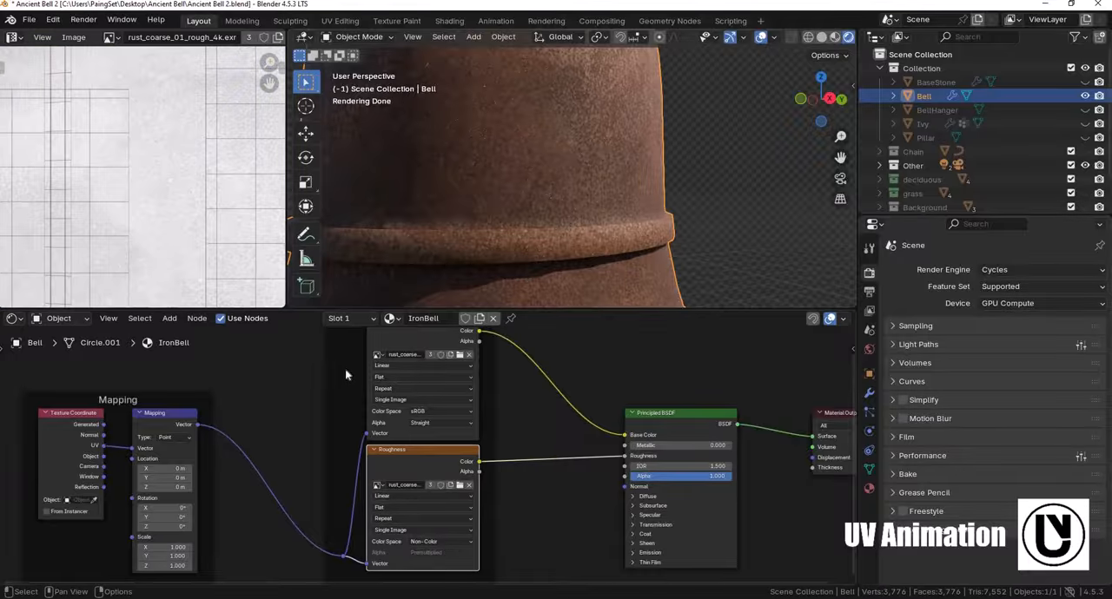
{"action": "left_click", "coordinate": [387, 438]}
- Move the Principled BSDF and Material Output nodes farther from the texture nodes to make room between them
{"action": "scroll", "coordinate": [425, 387], "scroll_direction": "down", "scroll_amount": 1}
{"action": "middle_click_drag", "start_coordinate": [428, 384], "coordinate": [493, 400]}
{"action": "scroll", "coordinate": [512, 421], "scroll_direction": "down", "scroll_amount": 1}
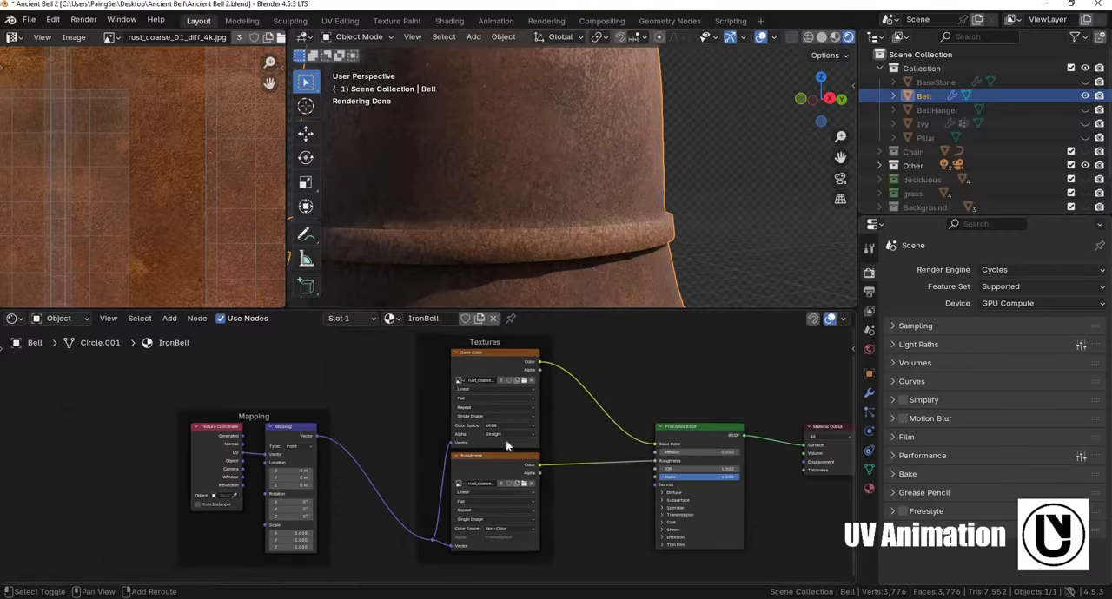
{"action": "key", "text": "shift+d"}
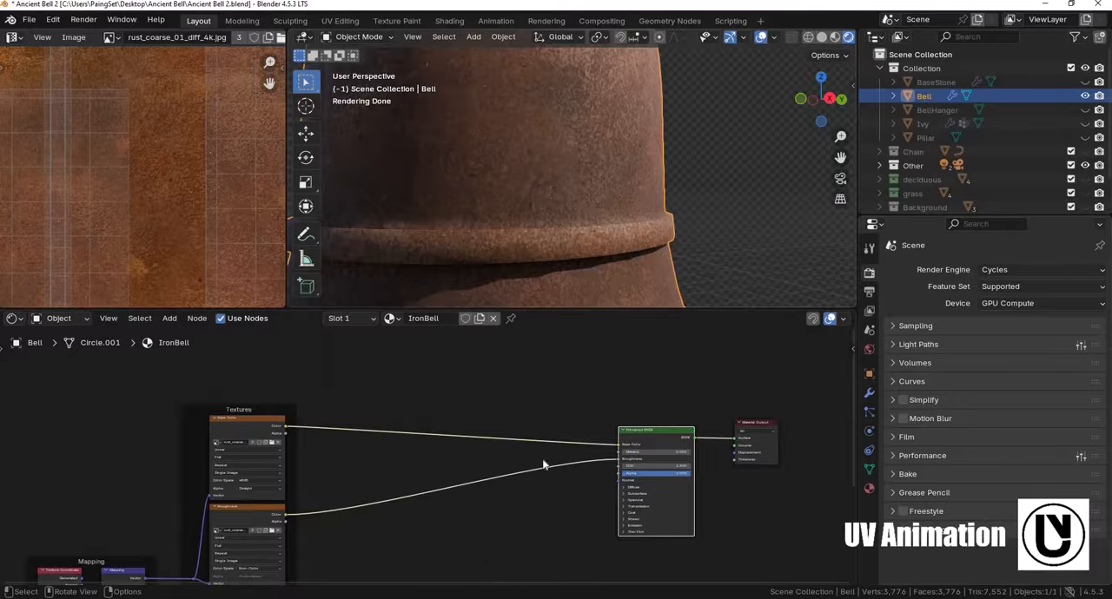
{"action": "scroll", "coordinate": [543, 465], "scroll_direction": "down", "scroll_amount": 4}
{"action": "middle_click_drag", "start_coordinate": [522, 390], "coordinate": [513, 427]}
{"action": "scroll", "coordinate": [521, 204], "scroll_direction": "down", "scroll_amount": 4}
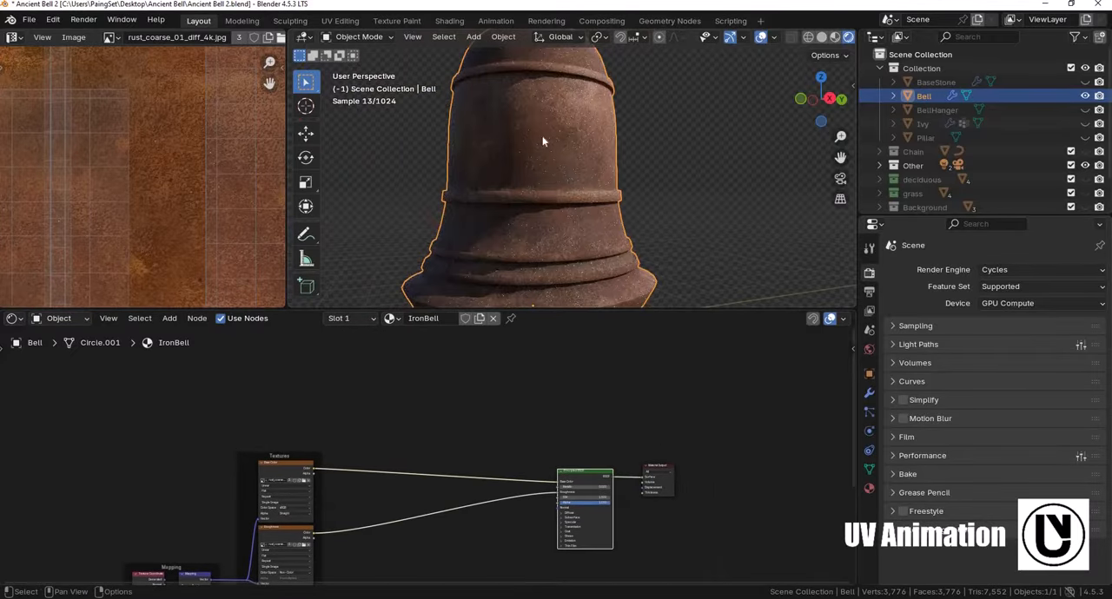
- Show the bell's material properties and select all faces linked to one face of its top dome in edit mode
{"action": "scroll", "coordinate": [541, 189], "scroll_direction": "down", "scroll_amount": 3}
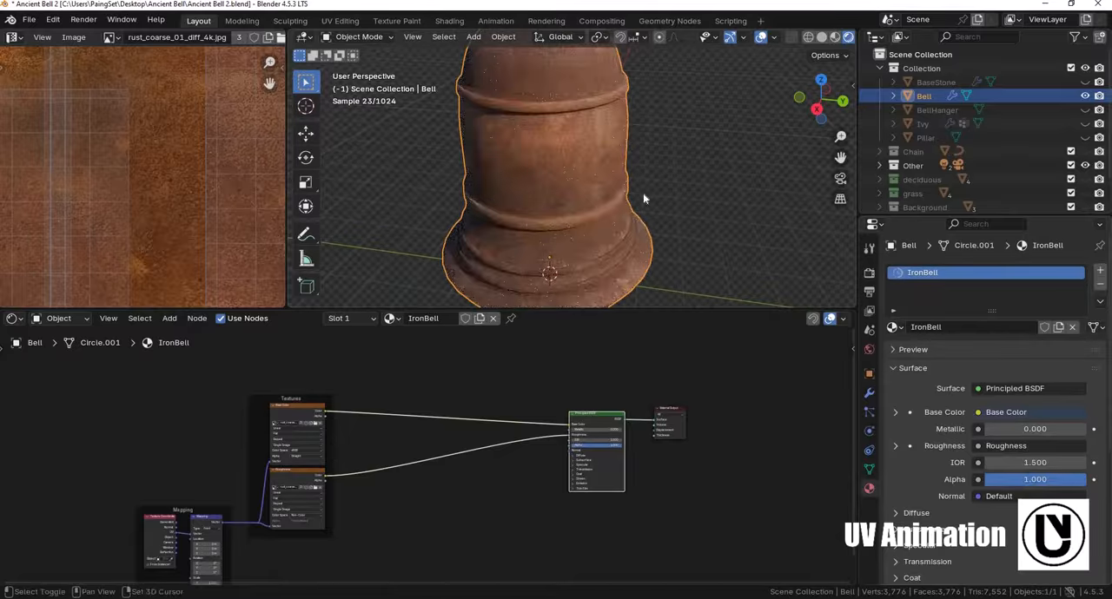
{"action": "key", "text": "Tab"}
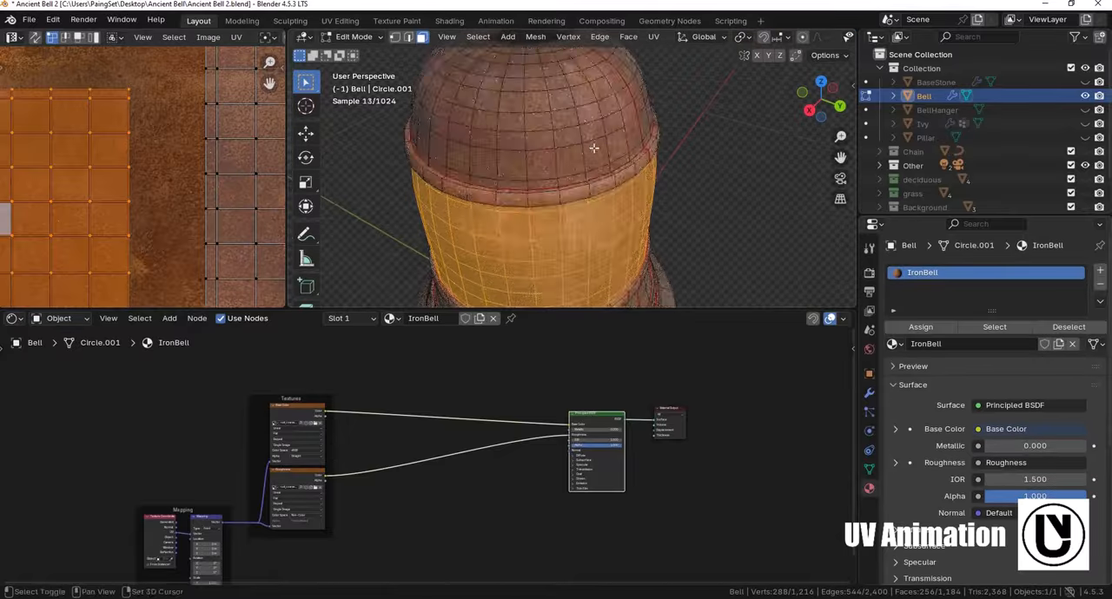
{"action": "left_click", "coordinate": [599, 149]}
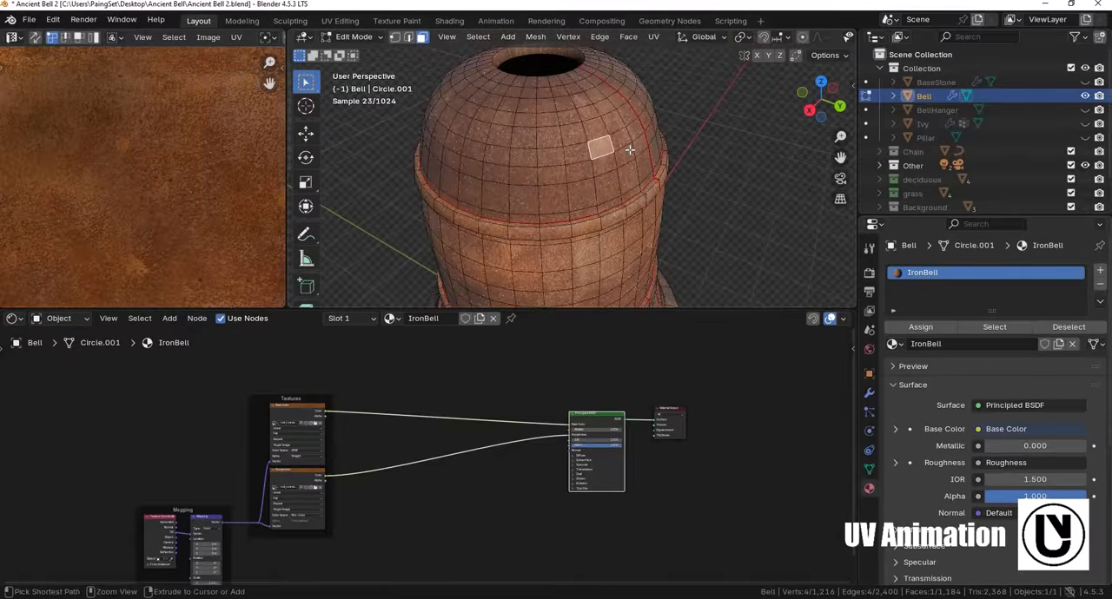
{"action": "key", "text": "ctrl+l"}
{"action": "mouse_move", "coordinate": [613, 171]}
{"action": "middle_mouse_down"}
{"action": "mouse_move", "coordinate": [536, 196]}
{"action": "mouse_move", "coordinate": [597, 182]}
{"action": "middle_mouse_up"}
{"action": "scroll", "coordinate": [596, 184], "scroll_direction": "up", "scroll_amount": 2}
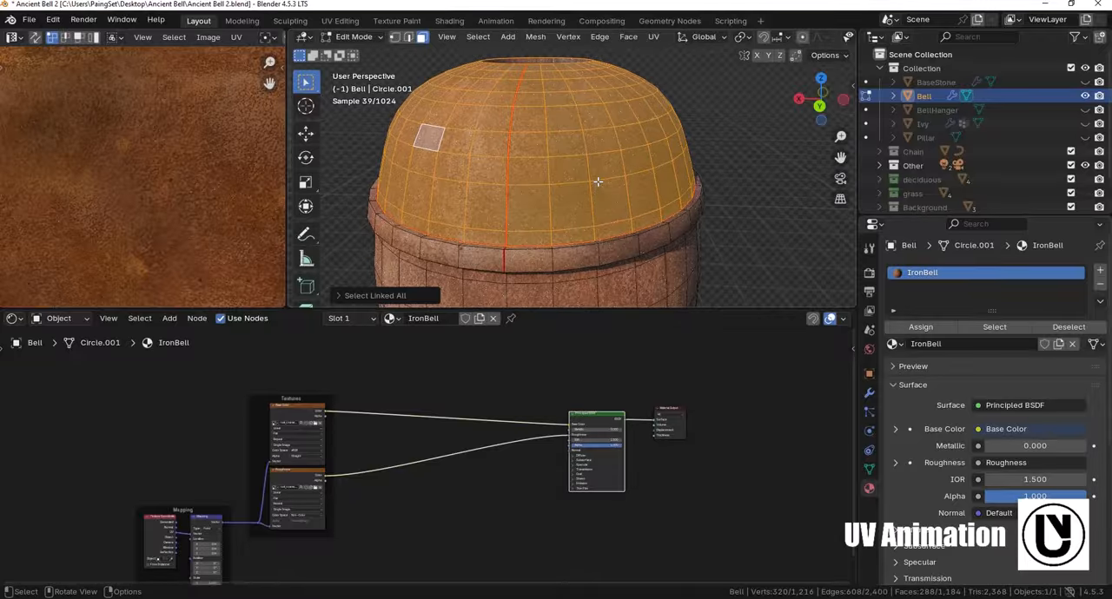
- Add a second material slot holding IronBell, assign it to the selected dome faces and return to object mode
{"action": "left_click", "coordinate": [1100, 270]}
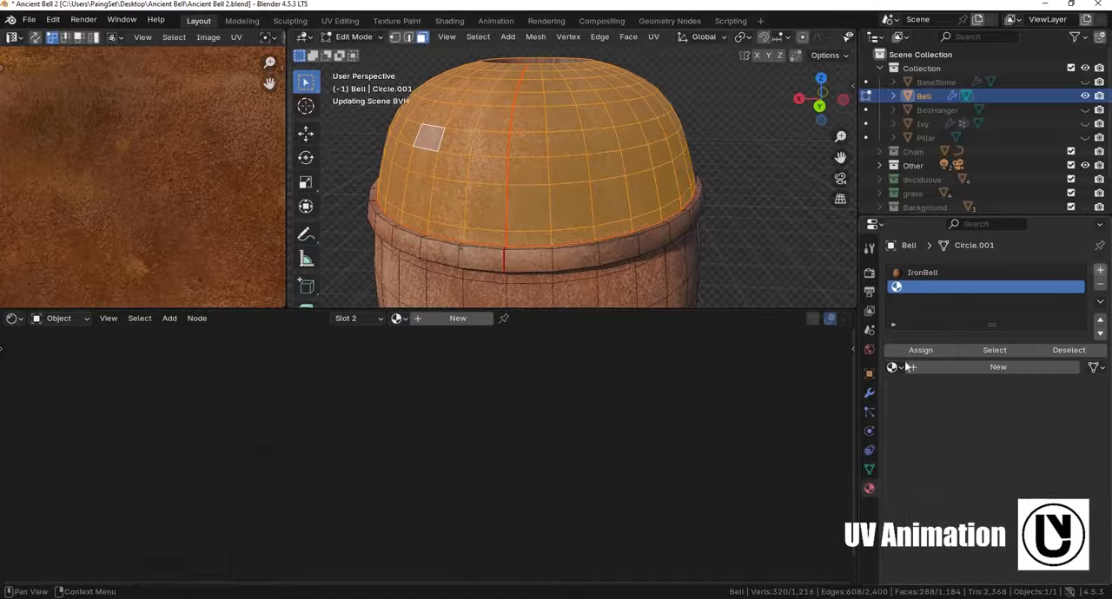
{"action": "left_click", "coordinate": [894, 366]}
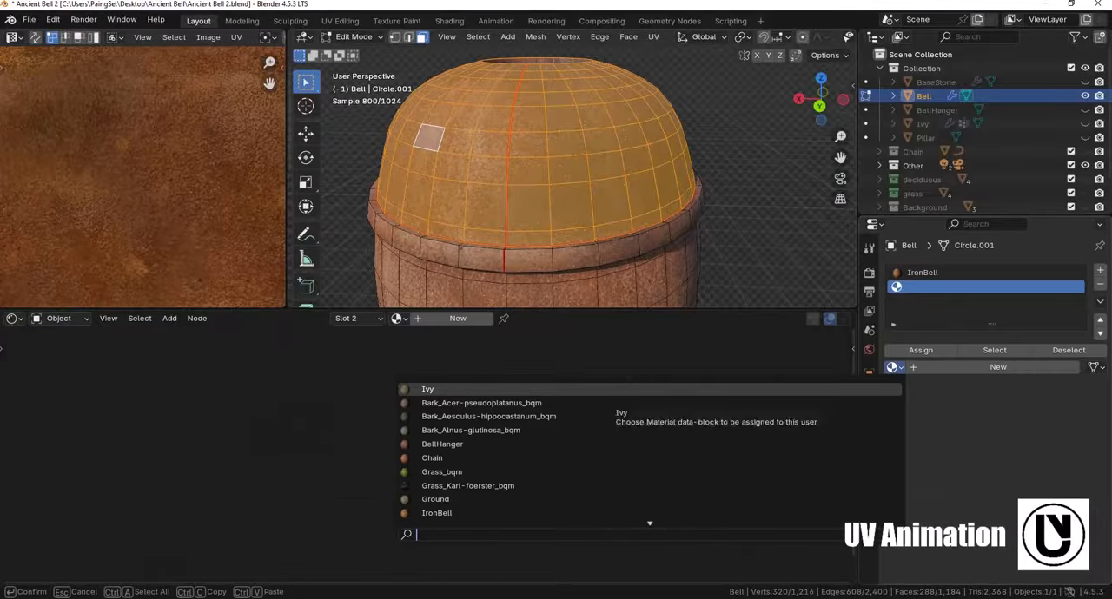
{"action": "type", "text": "iron"}
{"action": "key", "text": "Return"}
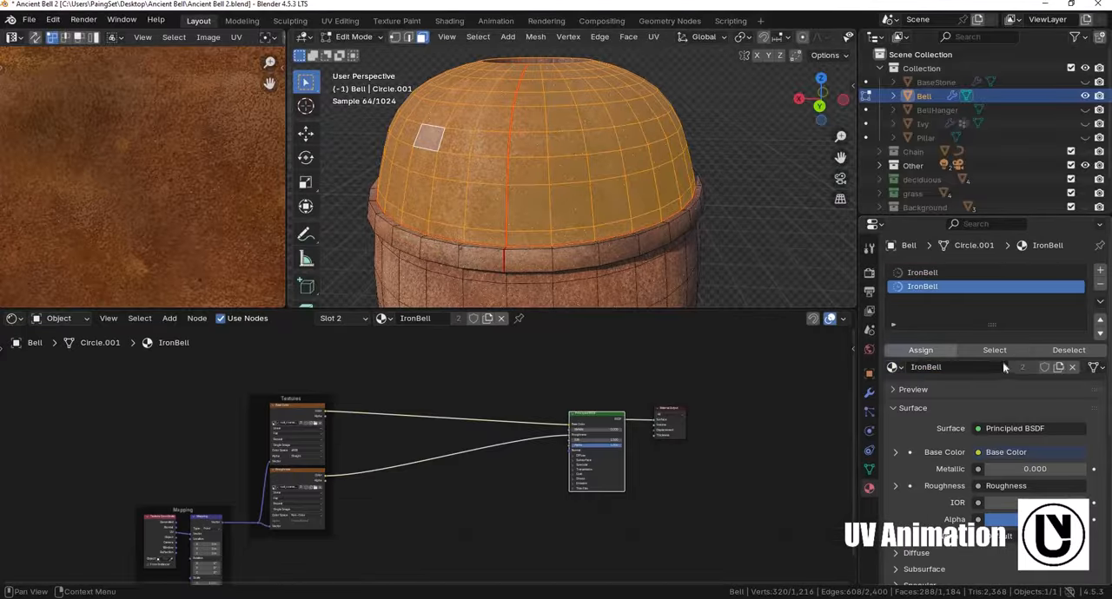
{"action": "key", "text": "Tab"}
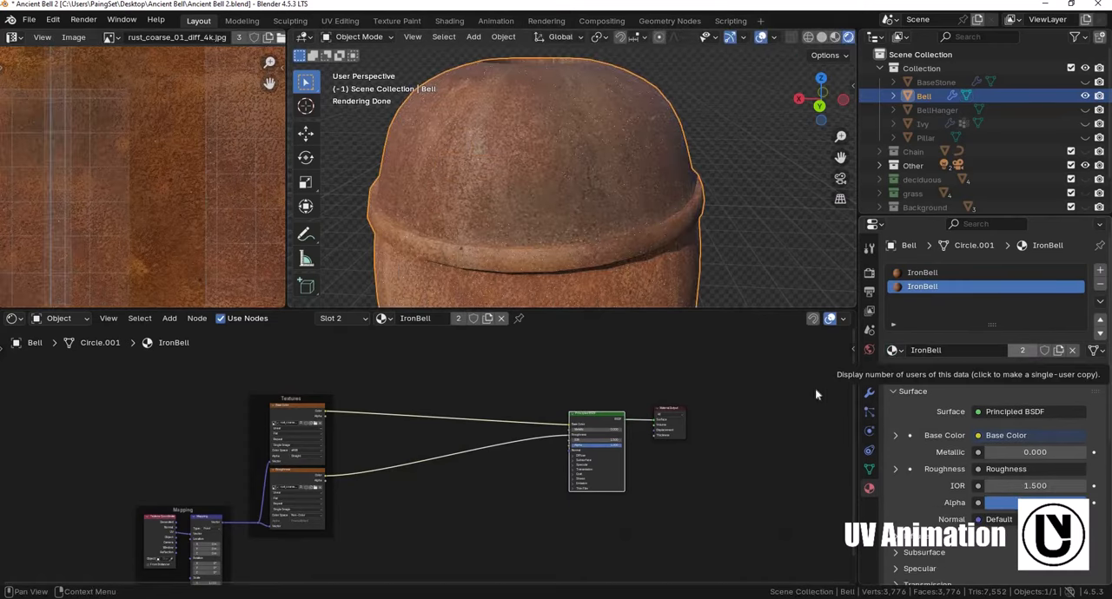
- Make the material in the bell's second slot a single-user copy and rename it BellTop
{"action": "left_click", "coordinate": [1021, 350]}
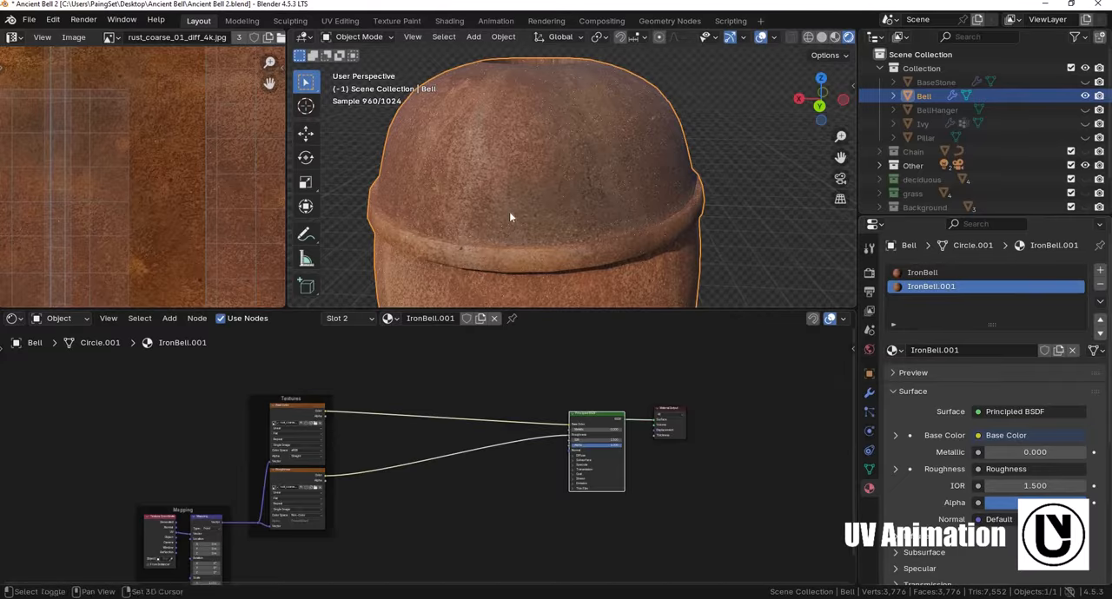
{"action": "mouse_move", "coordinate": [601, 272]}
{"action": "middle_mouse_down", "text": "shift"}
{"action": "mouse_move", "coordinate": [605, 162]}
{"action": "mouse_move", "coordinate": [618, 238]}
{"action": "mouse_move", "coordinate": [602, 285]}
{"action": "middle_mouse_up", "text": "shift"}
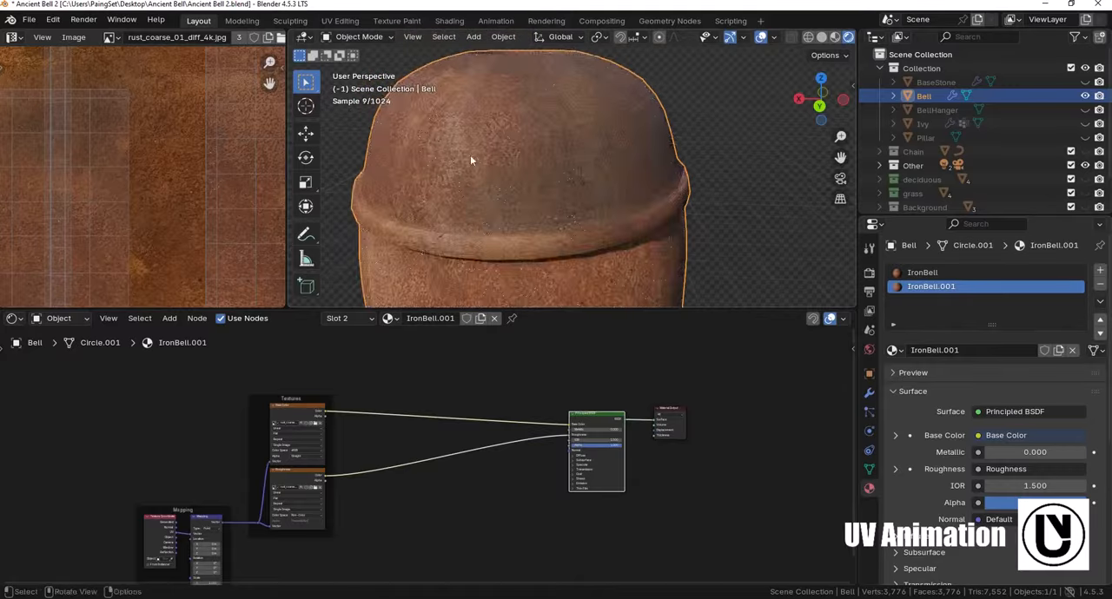
{"action": "middle_click_drag", "start_coordinate": [469, 159], "coordinate": [608, 243]}
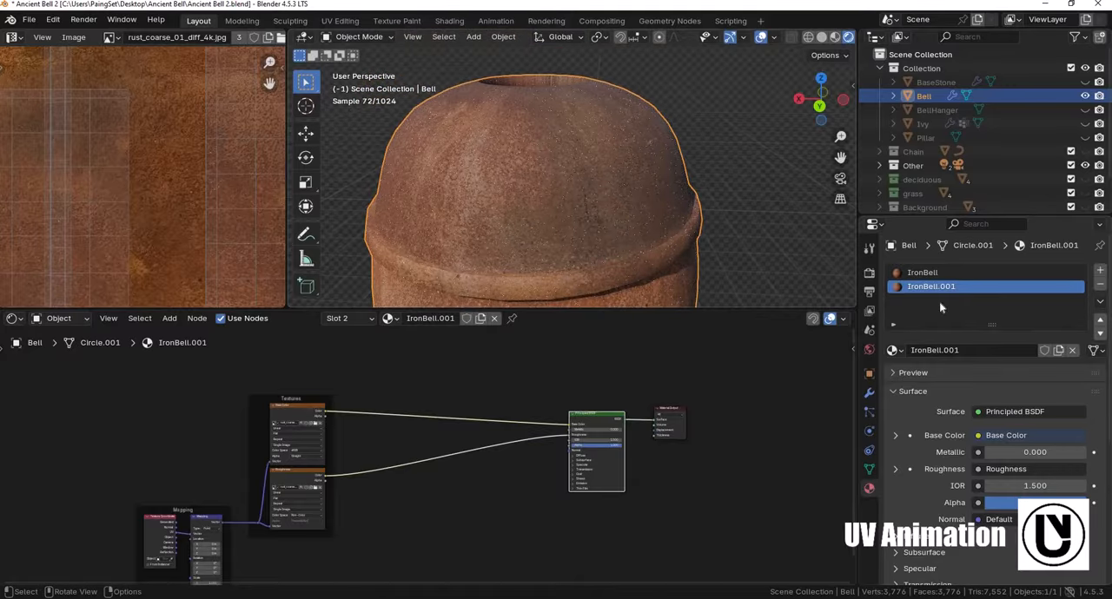
{"action": "double_click", "coordinate": [934, 286]}
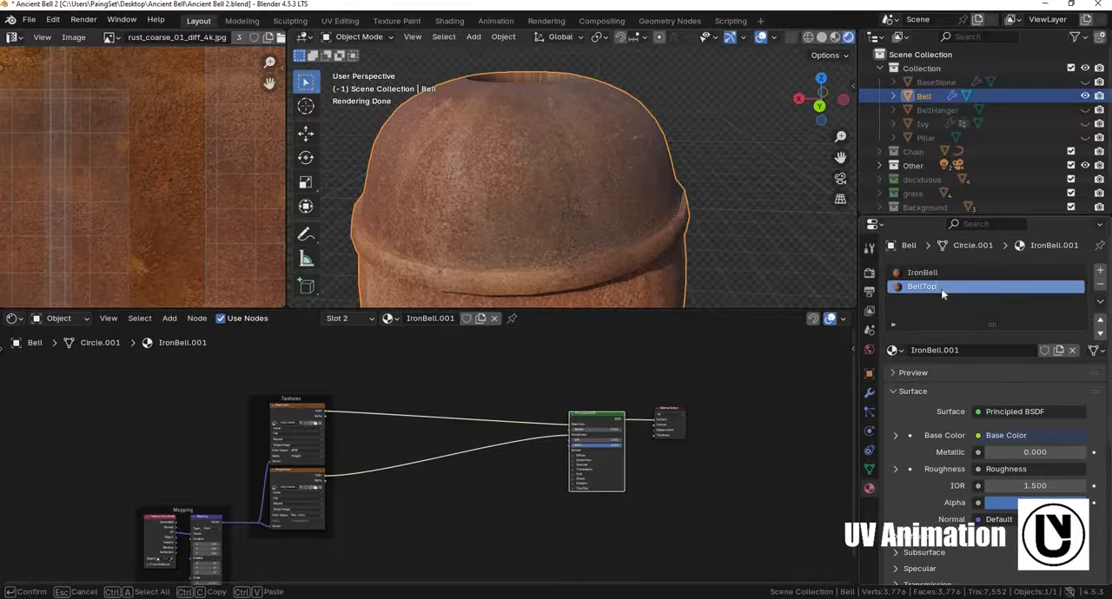
{"action": "key", "text": "Return"}
- Move the Principled BSDF and Material Output nodes together, slightly farther from the texture nodes
{"action": "middle_click_drag", "start_coordinate": [590, 425], "coordinate": [675, 471]}
{"action": "scroll", "coordinate": [674, 471], "scroll_direction": "up", "scroll_amount": 2}
{"action": "middle_click_drag", "start_coordinate": [747, 481], "coordinate": [663, 475]}
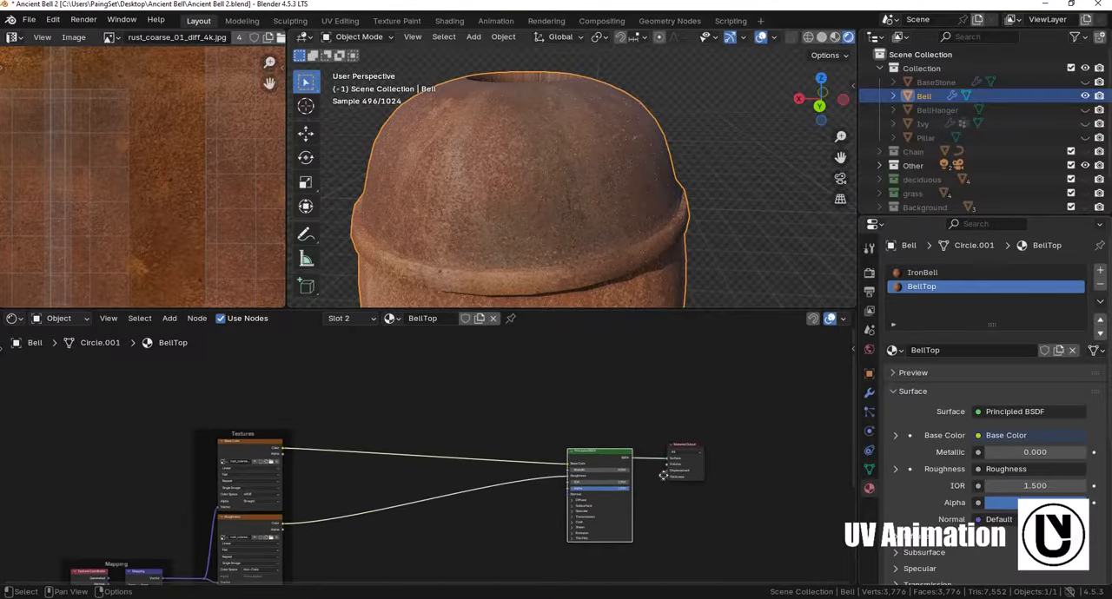
{"action": "left_click_drag", "start_coordinate": [595, 419], "coordinate": [673, 473]}
{"action": "key", "text": "g"}
{"action": "left_click", "coordinate": [641, 370]}
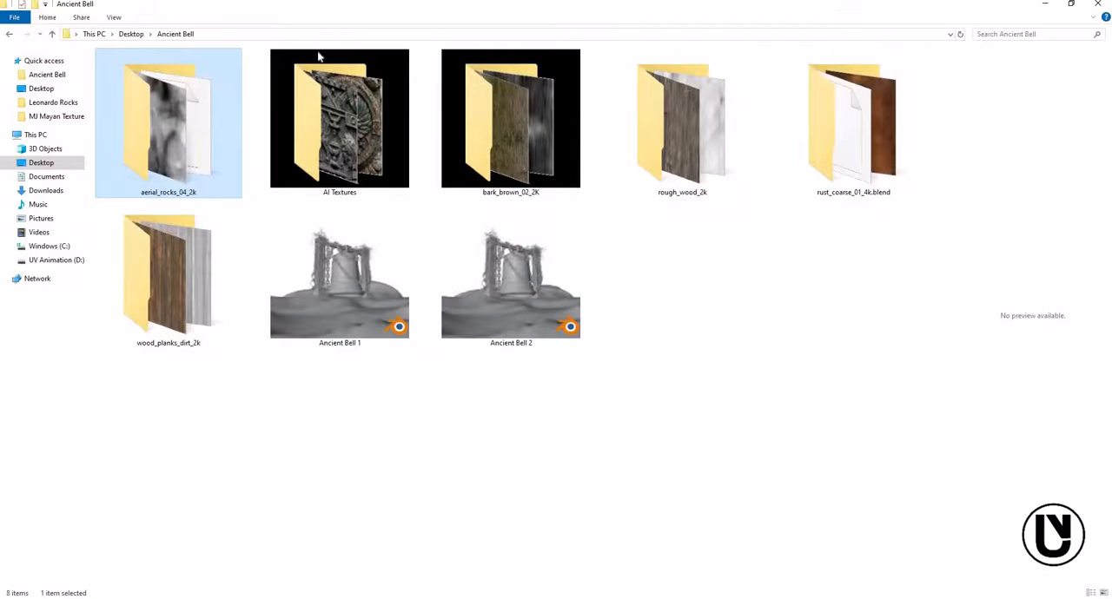
- Switch to File Explorer, shrink its window so Blender shows beside it, and open the AI Textures folder
{"action": "left_click_drag", "start_coordinate": [495, 5], "coordinate": [253, 12]}
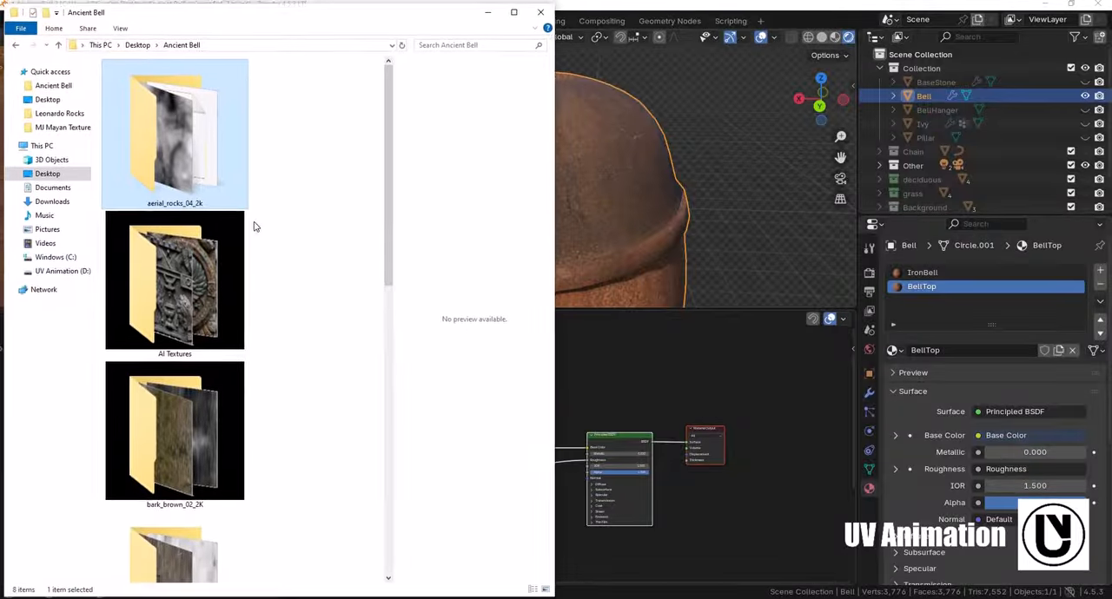
{"action": "left_click", "coordinate": [152, 260]}
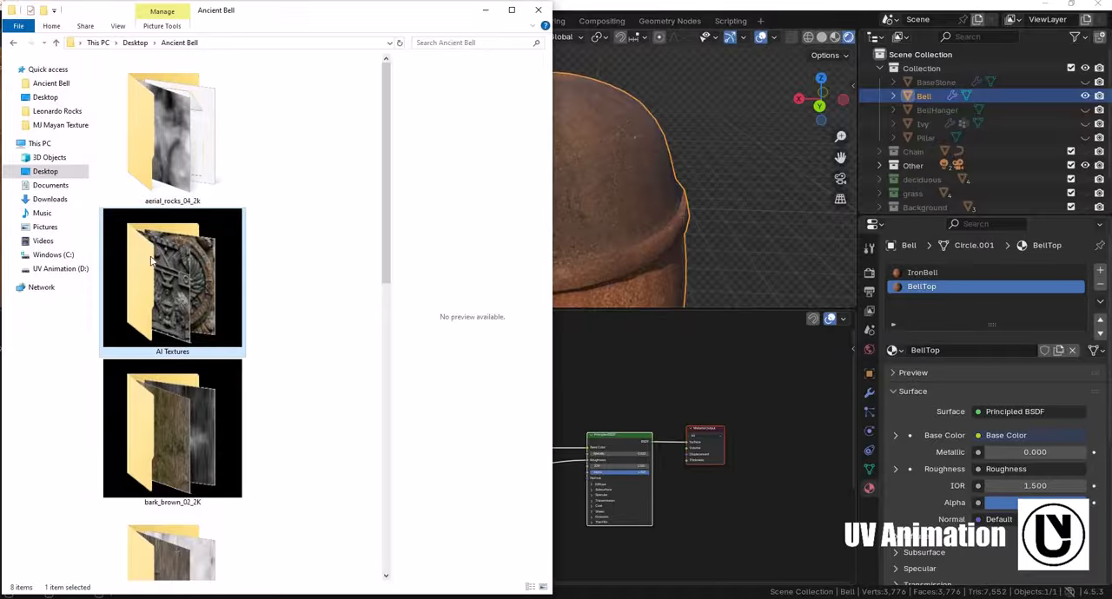
{"action": "key", "text": "Return"}
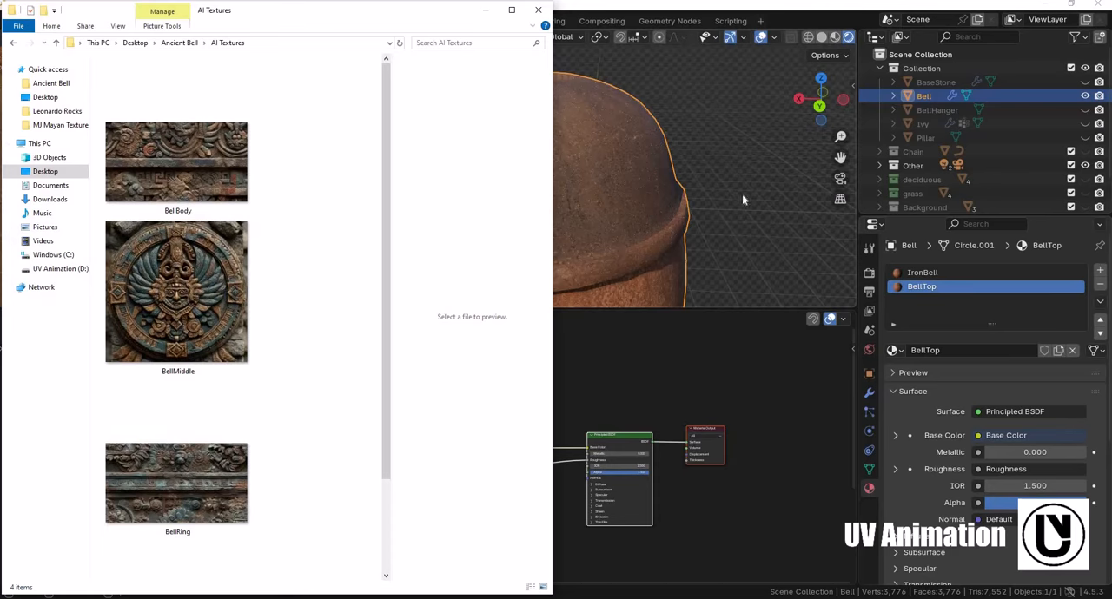
{"action": "left_click", "coordinate": [660, 177]}
{"action": "middle_click_drag", "start_coordinate": [661, 177], "coordinate": [749, 161], "text": "shift"}
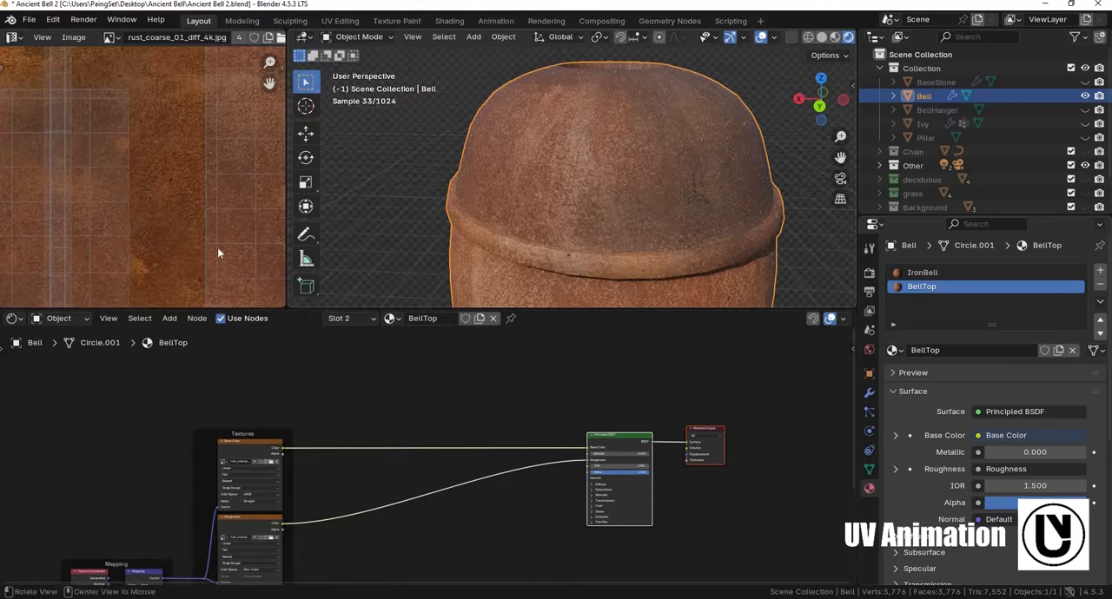
- Bring the BellTop image from the AI Textures folder into the BellTop material as an image texture node above the Textures frame
{"action": "key", "text": "alt+Tab"}
{"action": "left_click", "coordinate": [199, 265]}
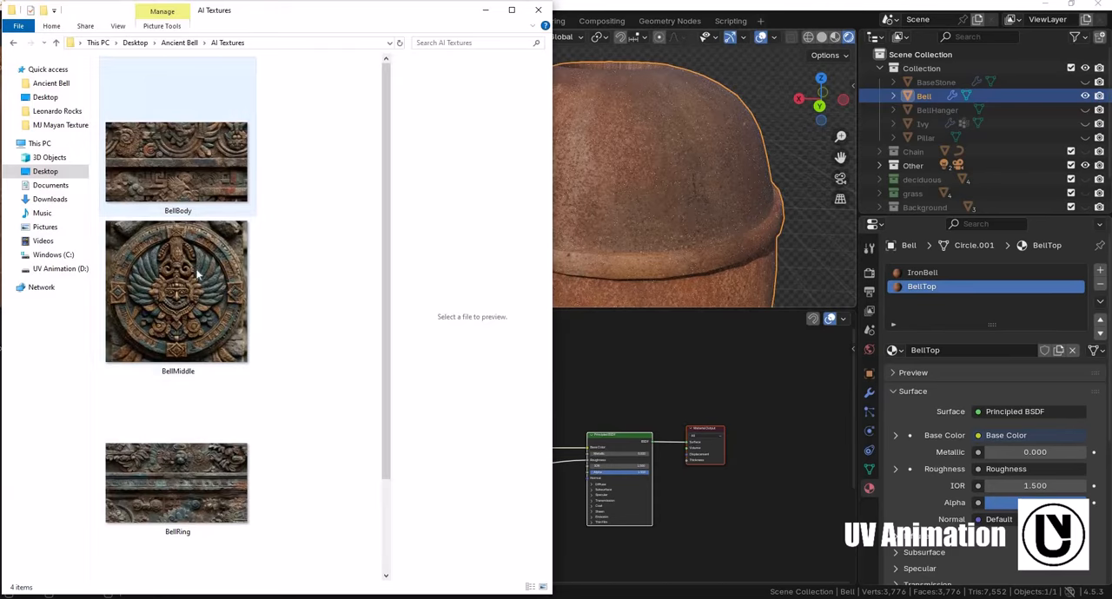
{"action": "left_click", "coordinate": [236, 399]}
{"action": "scroll", "coordinate": [260, 426], "scroll_direction": "down", "scroll_amount": 2}
{"action": "left_click", "coordinate": [232, 534]}
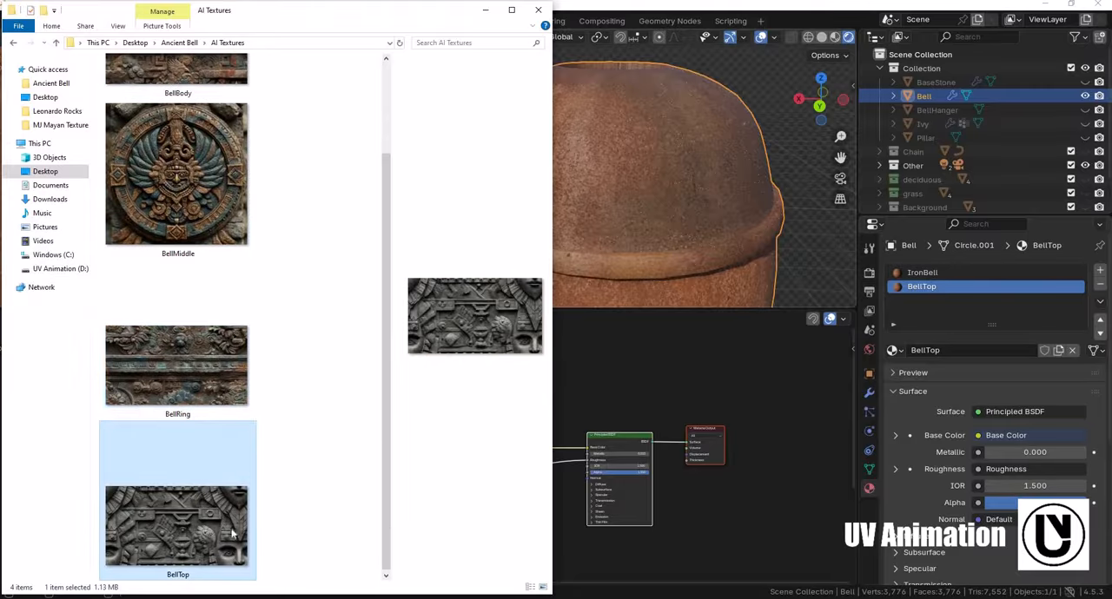
{"action": "double_click", "coordinate": [302, 16]}
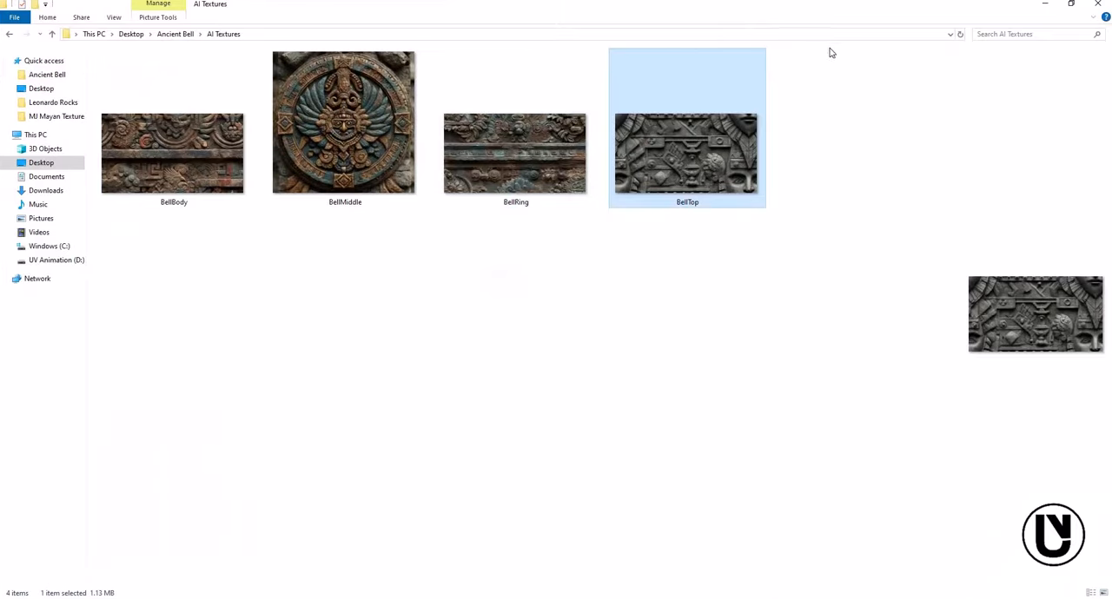
{"action": "left_click_drag", "start_coordinate": [733, 547], "coordinate": [315, 369]}
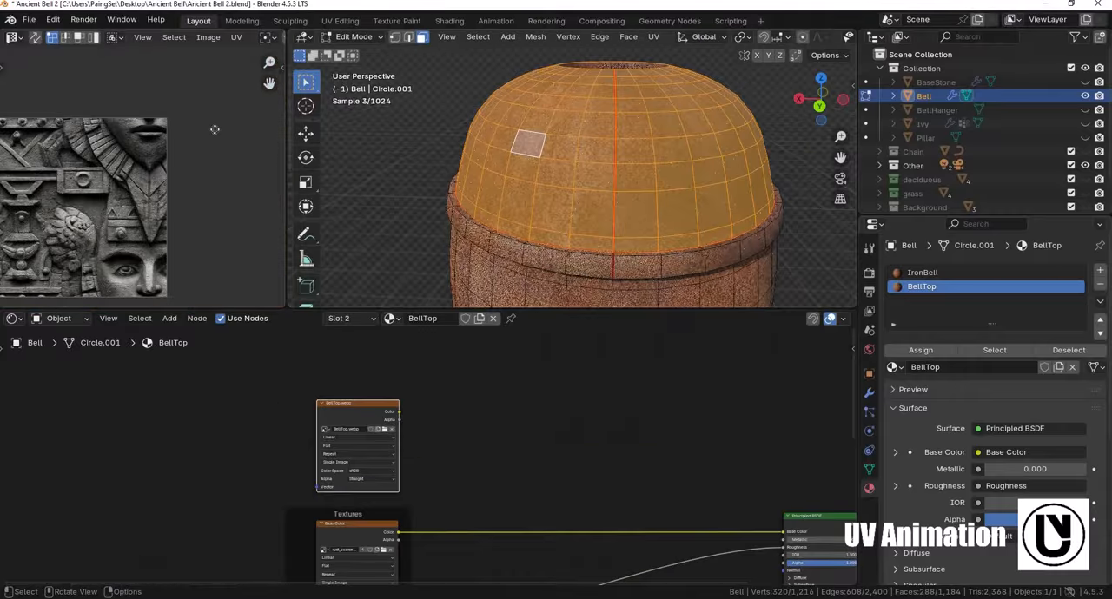
- Rotate the selected dome faces' UVs by 90° over the BellTop image
{"action": "middle_click_drag", "start_coordinate": [256, 178], "coordinate": [230, 188]}
{"action": "middle_click_drag", "start_coordinate": [51, 163], "coordinate": [88, 180], "text": "shift"}
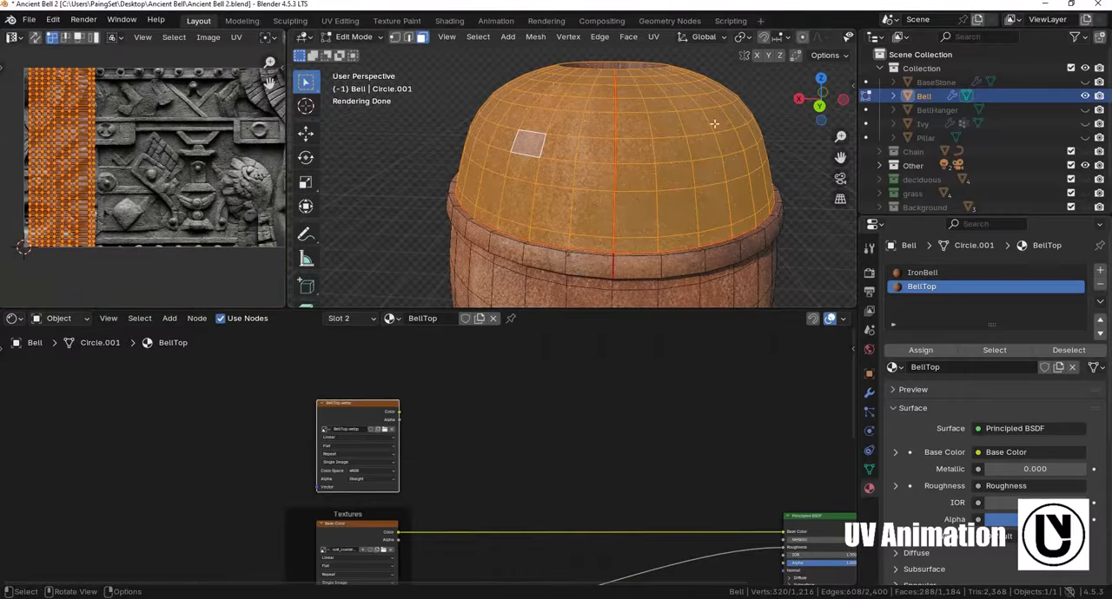
{"action": "middle_click_drag", "start_coordinate": [125, 122], "coordinate": [137, 113]}
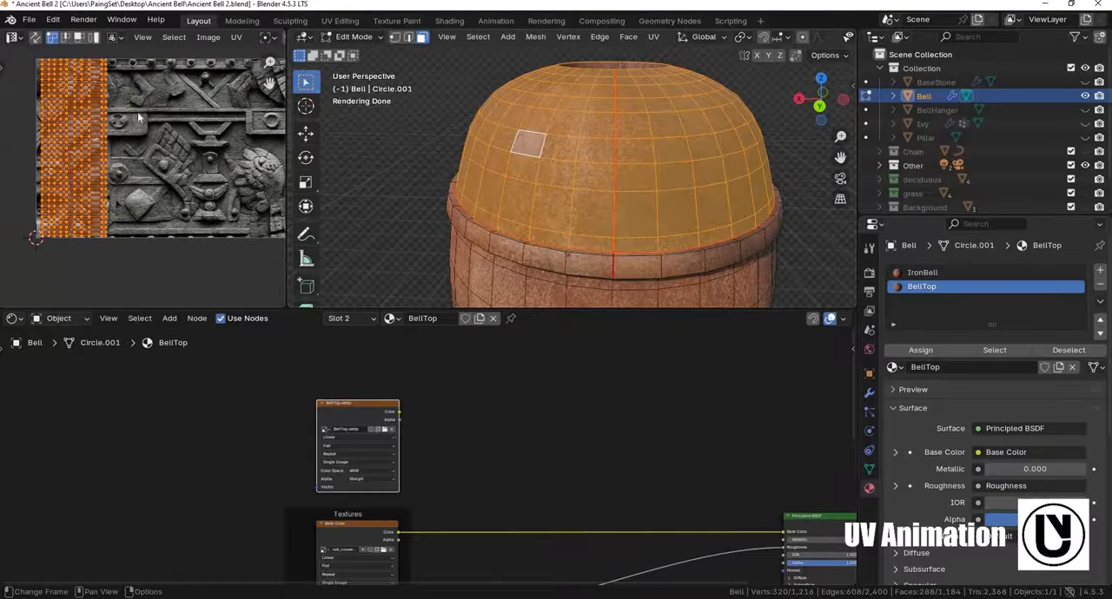
{"action": "key", "text": "r"}
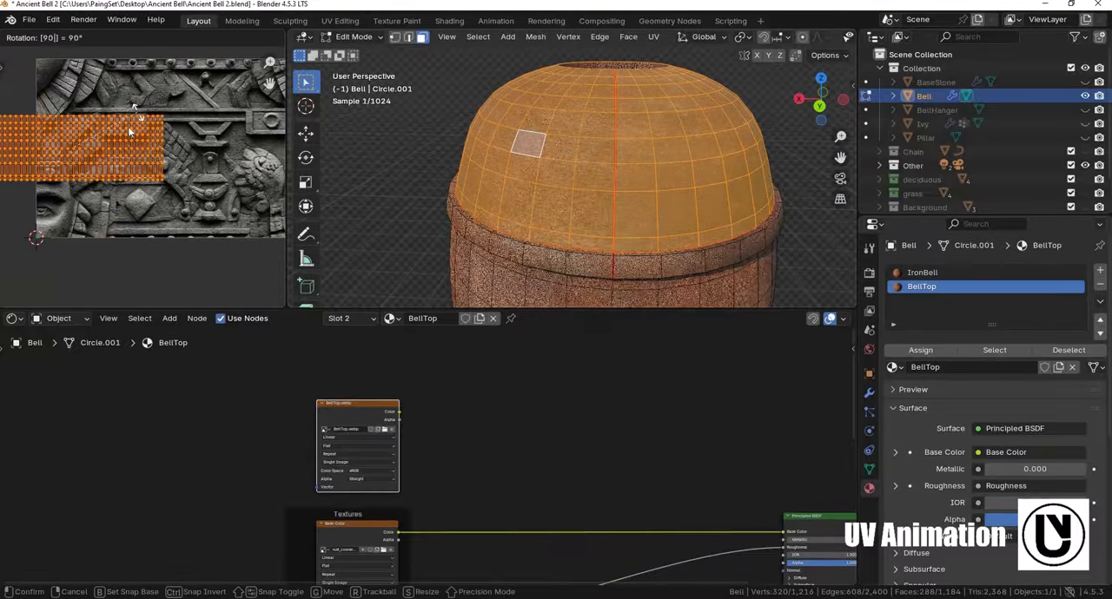
{"action": "left_click", "coordinate": [182, 152]}
{"action": "scroll", "coordinate": [209, 148], "scroll_direction": "down", "scroll_amount": 2}
- Move and scale the dome's rotated UVs so they span the width of the BellTop image
{"action": "key", "text": "g"}
{"action": "left_click", "coordinate": [168, 160]}
{"action": "middle_click_drag", "start_coordinate": [172, 161], "coordinate": [116, 141]}
{"action": "key", "text": "s"}
{"action": "left_click", "coordinate": [202, 185]}
{"action": "middle_click_drag", "start_coordinate": [202, 185], "coordinate": [214, 185]}
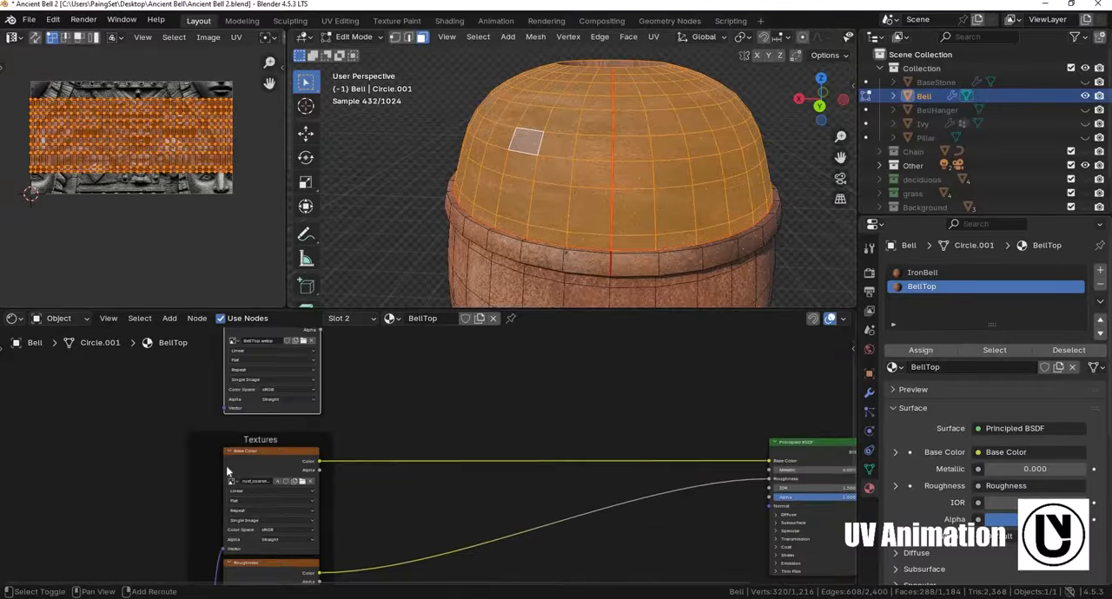
- Insert a Mix Color node between the Base Color texture and the Principled BSDF, feeding BellTop's color into its B input
{"action": "middle_click_drag", "start_coordinate": [227, 465], "coordinate": [211, 474]}
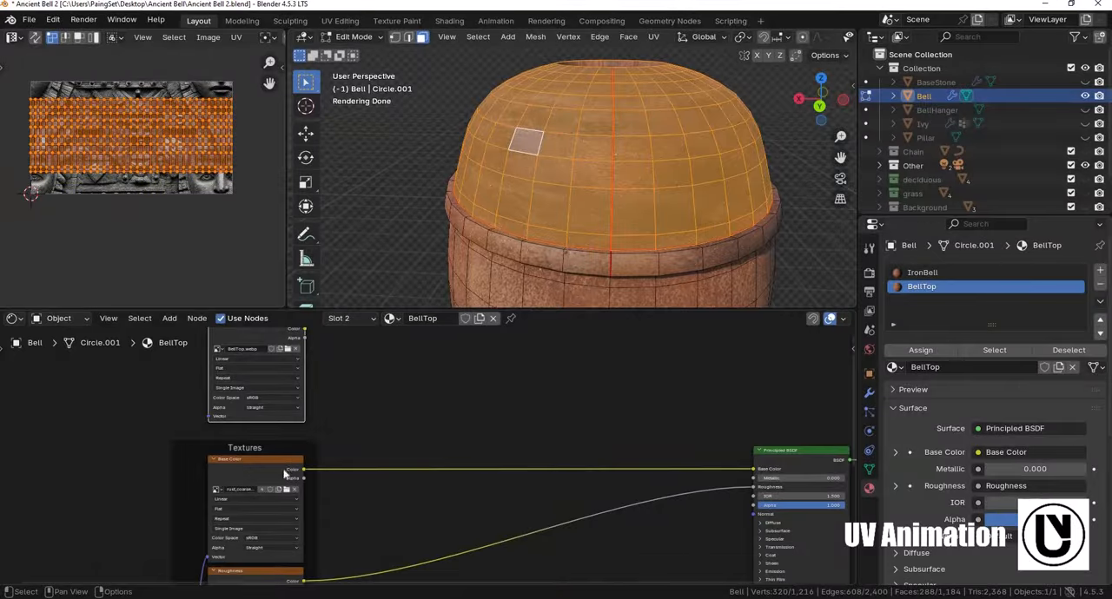
{"action": "scroll", "coordinate": [284, 473], "scroll_direction": "up", "scroll_amount": 1}
{"action": "middle_click_drag", "start_coordinate": [284, 473], "coordinate": [376, 496]}
{"action": "middle_click_drag", "start_coordinate": [499, 447], "coordinate": [481, 481]}
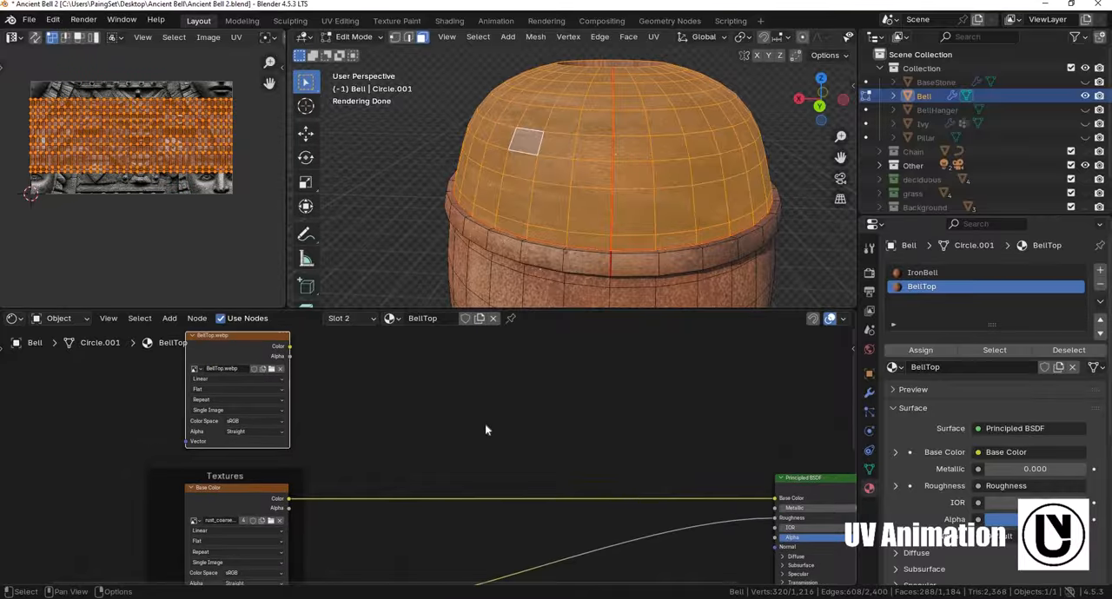
{"action": "key", "text": "F3"}
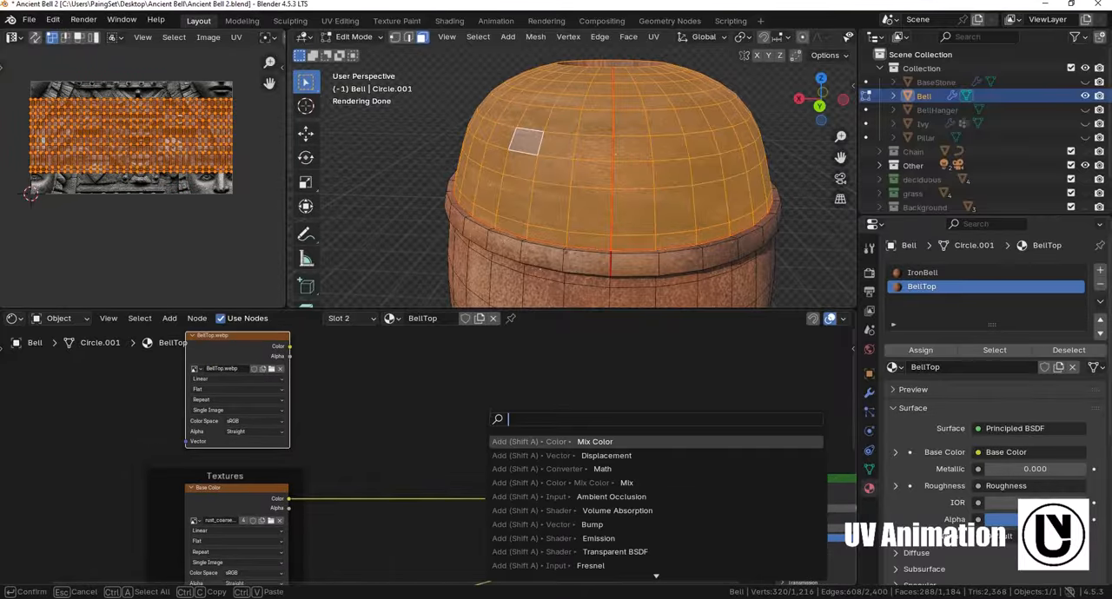
{"action": "type", "text": "mix colo"}
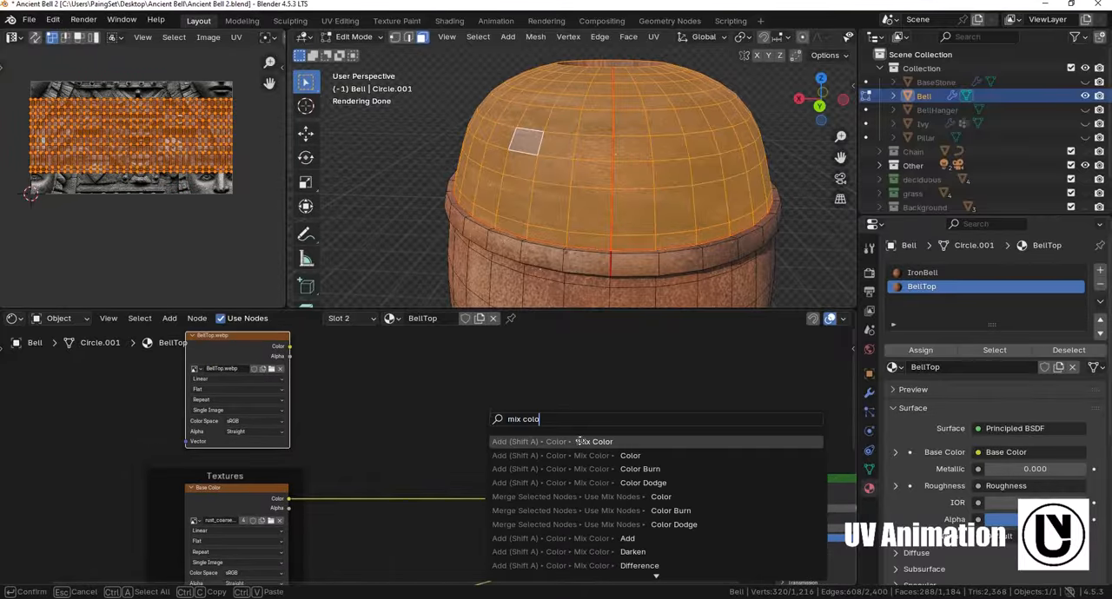
{"action": "left_click", "coordinate": [578, 442]}
{"action": "left_click_drag", "start_coordinate": [290, 347], "coordinate": [424, 410]}
{"action": "left_click_drag", "start_coordinate": [509, 510], "coordinate": [509, 510]}
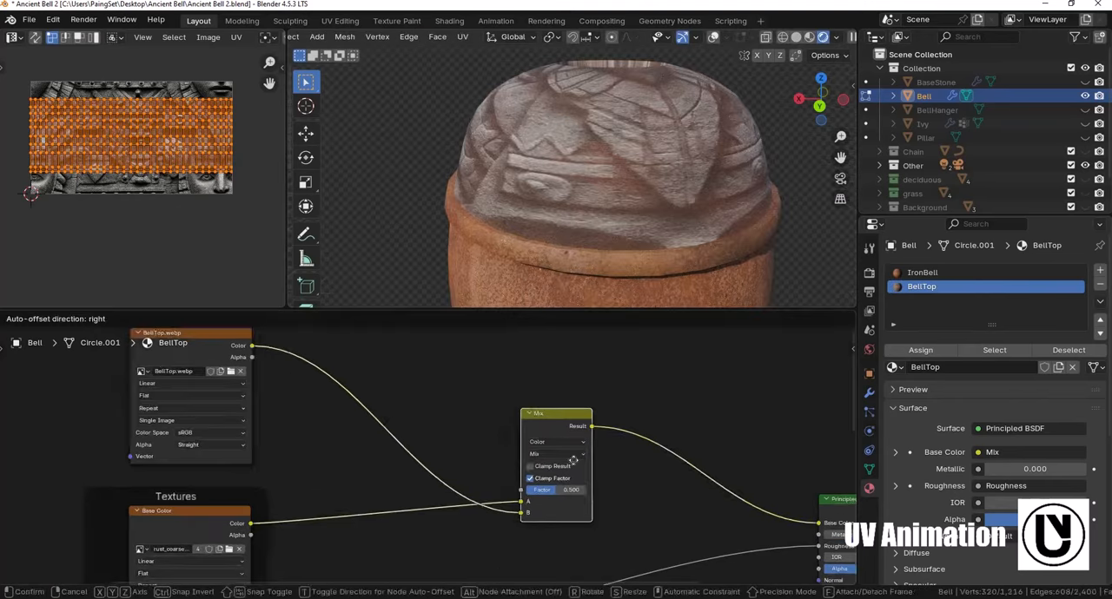
{"action": "left_click", "coordinate": [573, 460]}
- Set the Mix node's blending mode to Multiply and its factor to 1.000
{"action": "scroll", "coordinate": [556, 461], "scroll_direction": "up", "scroll_amount": 3}
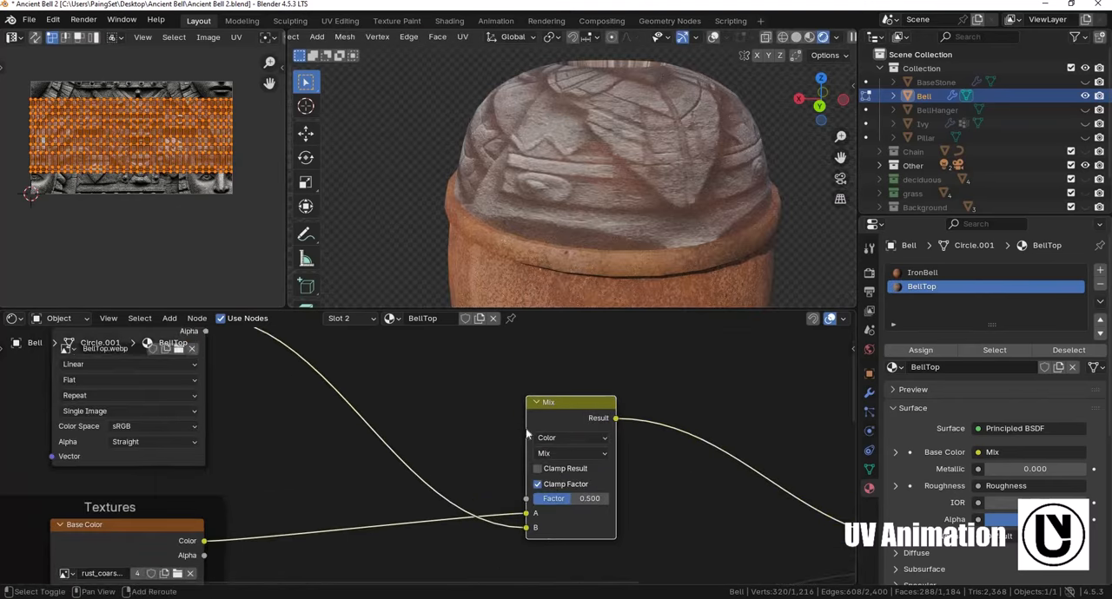
{"action": "left_click", "coordinate": [521, 453]}
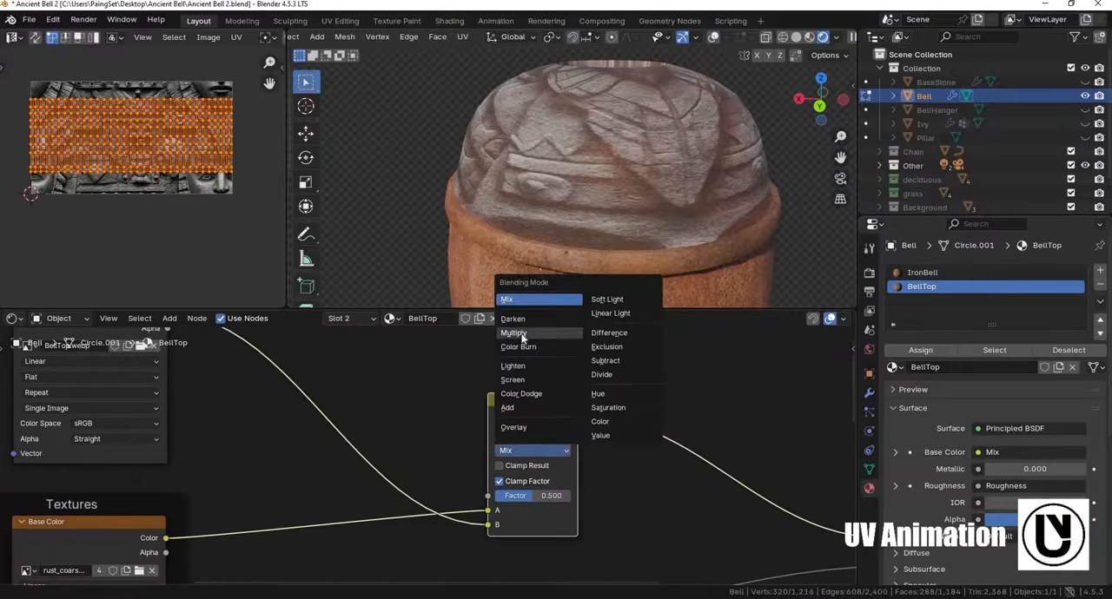
{"action": "left_click", "coordinate": [517, 332]}
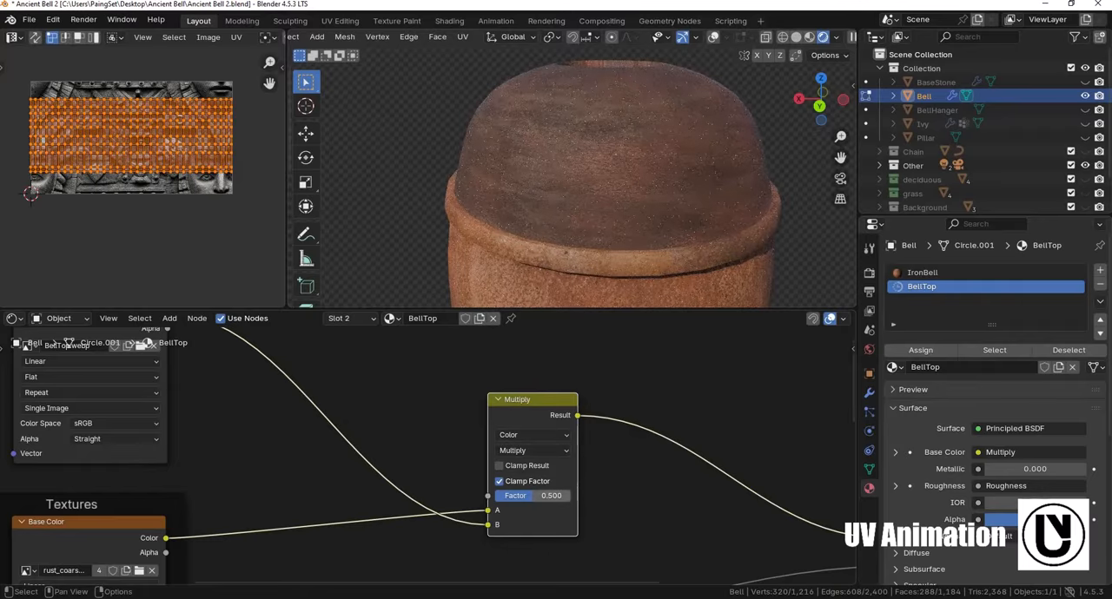
{"action": "left_click_drag", "start_coordinate": [537, 496], "coordinate": [574, 495]}
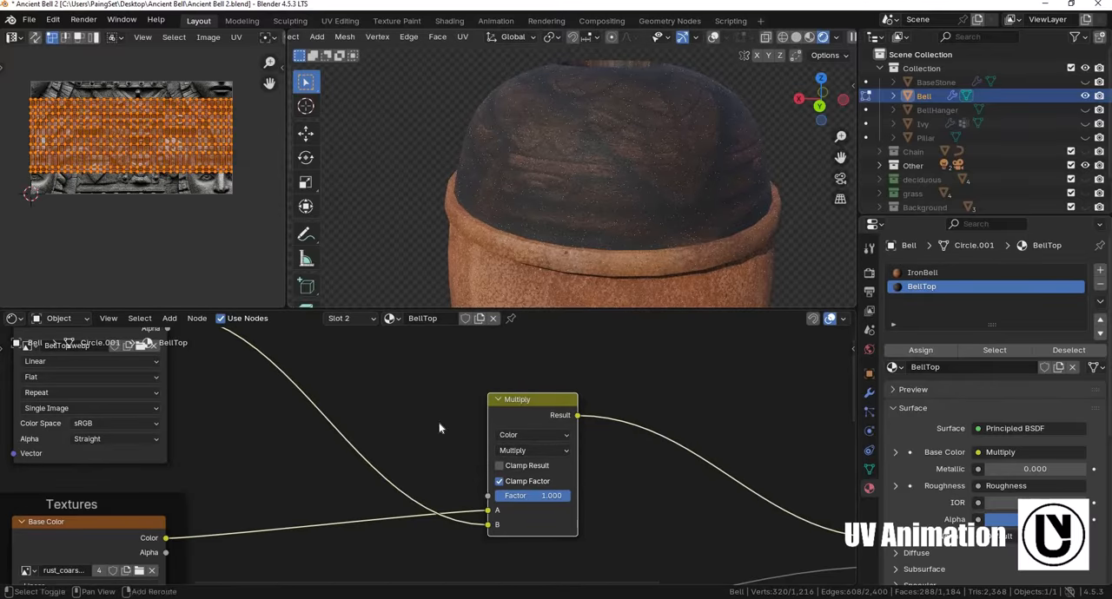
- Insert a Color Ramp between the BellTop texture and the Multiply node, with its white stop at position 0.118
{"action": "middle_click_drag", "start_coordinate": [404, 387], "coordinate": [467, 403], "text": "shift"}
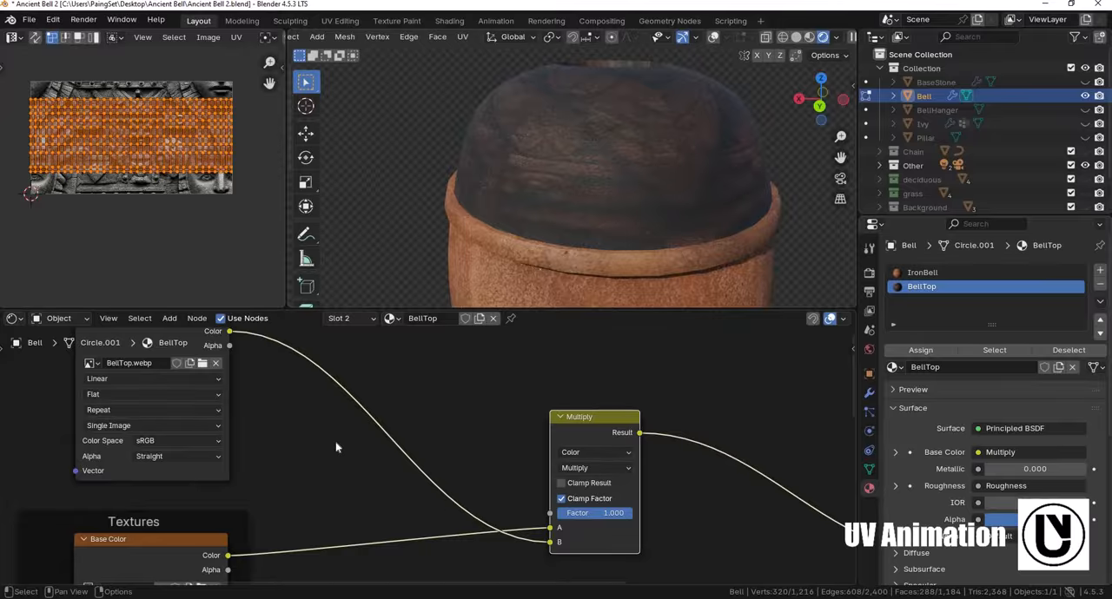
{"action": "key", "text": "shift+a"}
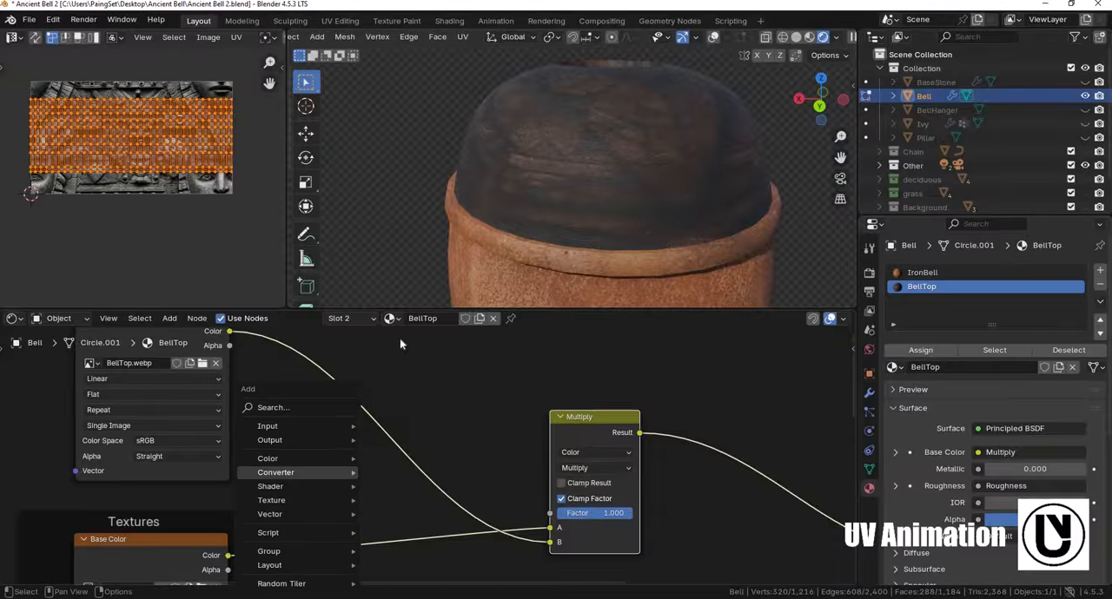
{"action": "left_click", "coordinate": [406, 331]}
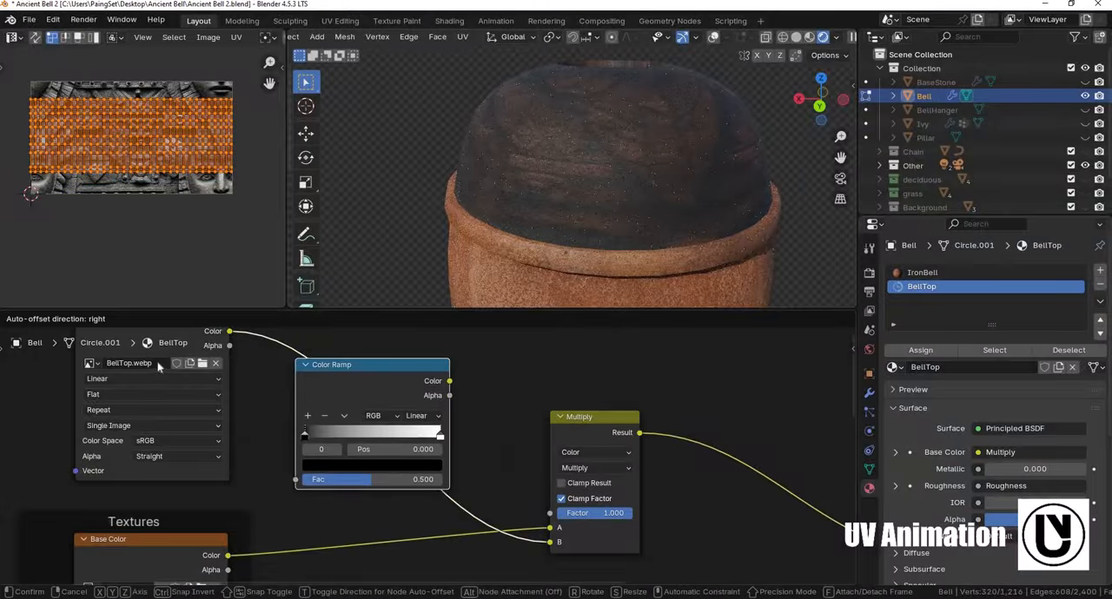
{"action": "left_click", "coordinate": [225, 369]}
{"action": "scroll", "coordinate": [210, 347], "scroll_direction": "up", "scroll_amount": 2}
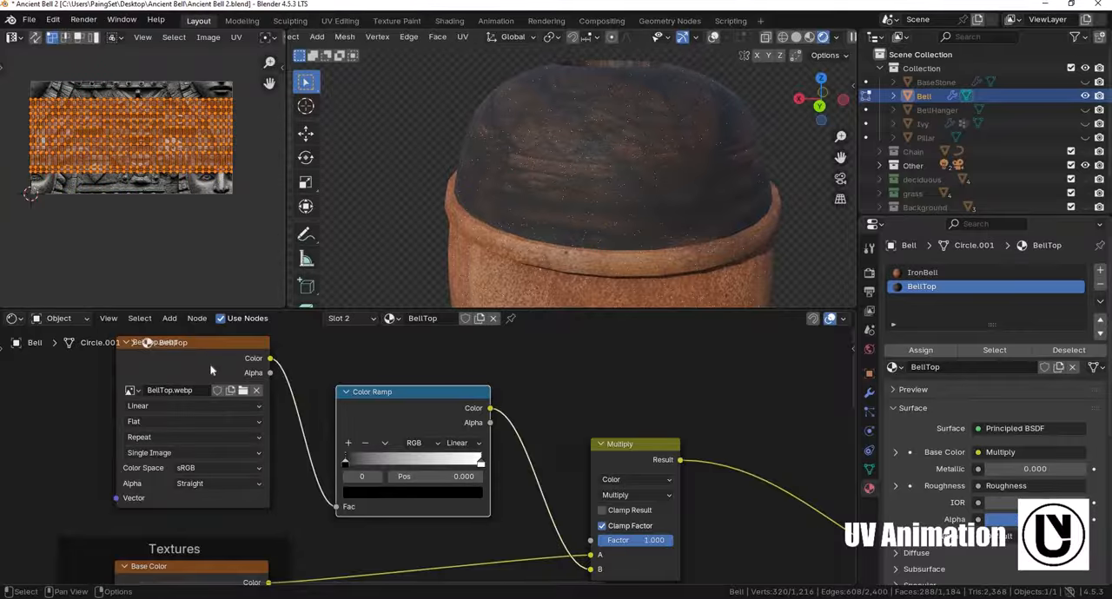
{"action": "left_click", "coordinate": [217, 376]}
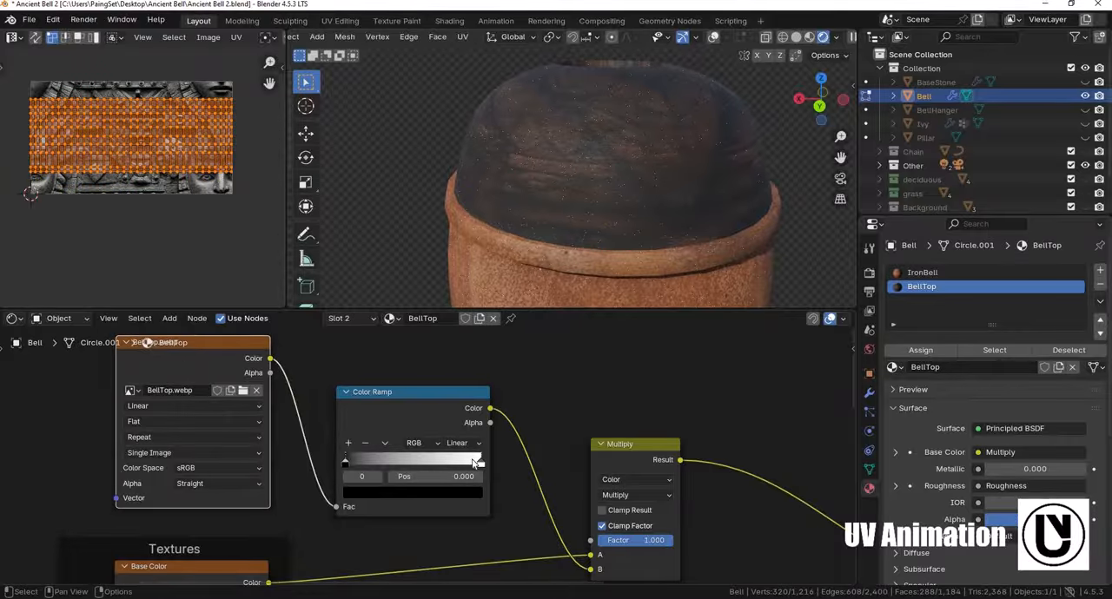
{"action": "left_click_drag", "start_coordinate": [476, 463], "coordinate": [355, 466]}
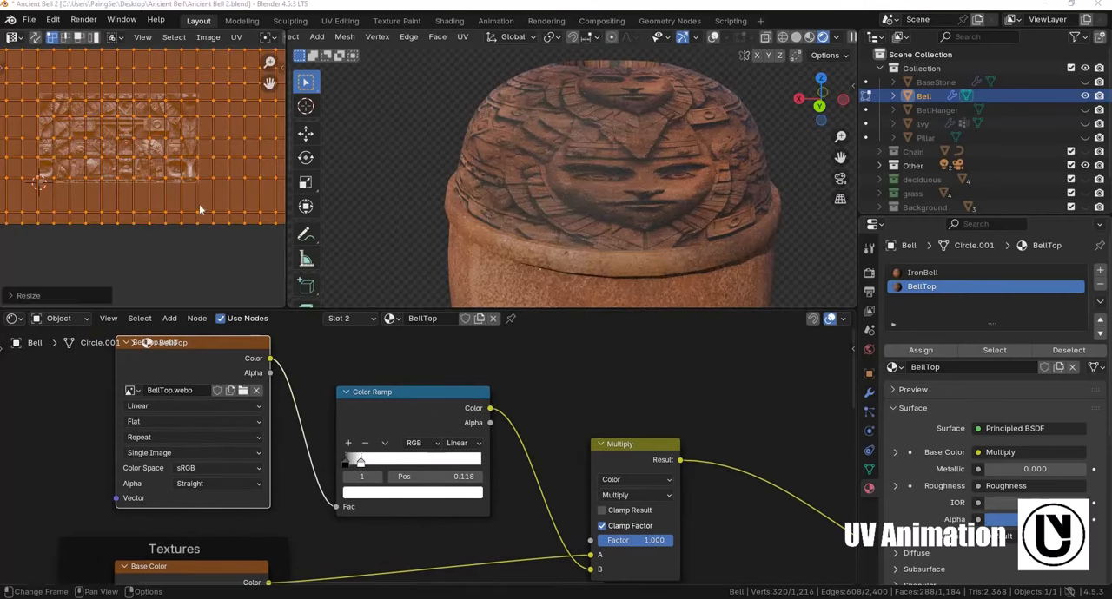
- Scale the dome's UVs up well beyond the edges of the BellTop image
{"action": "scroll", "coordinate": [199, 208], "scroll_direction": "up", "scroll_amount": 5}
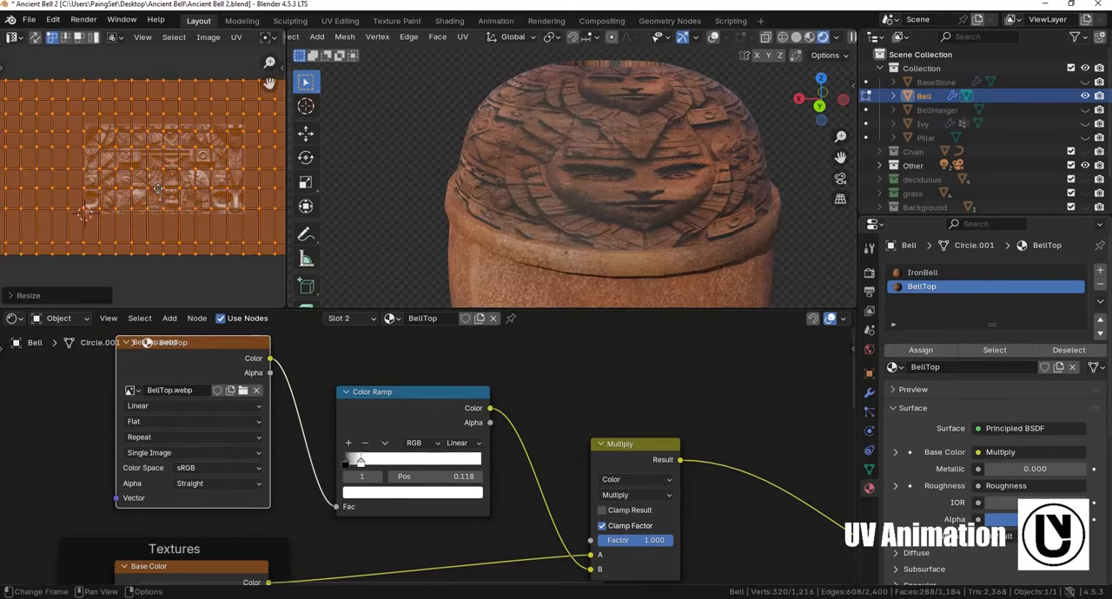
{"action": "middle_click_drag", "start_coordinate": [198, 139], "coordinate": [96, 89], "text": "shift"}
{"action": "middle_click_drag", "start_coordinate": [82, 153], "coordinate": [252, 165], "text": "shift"}
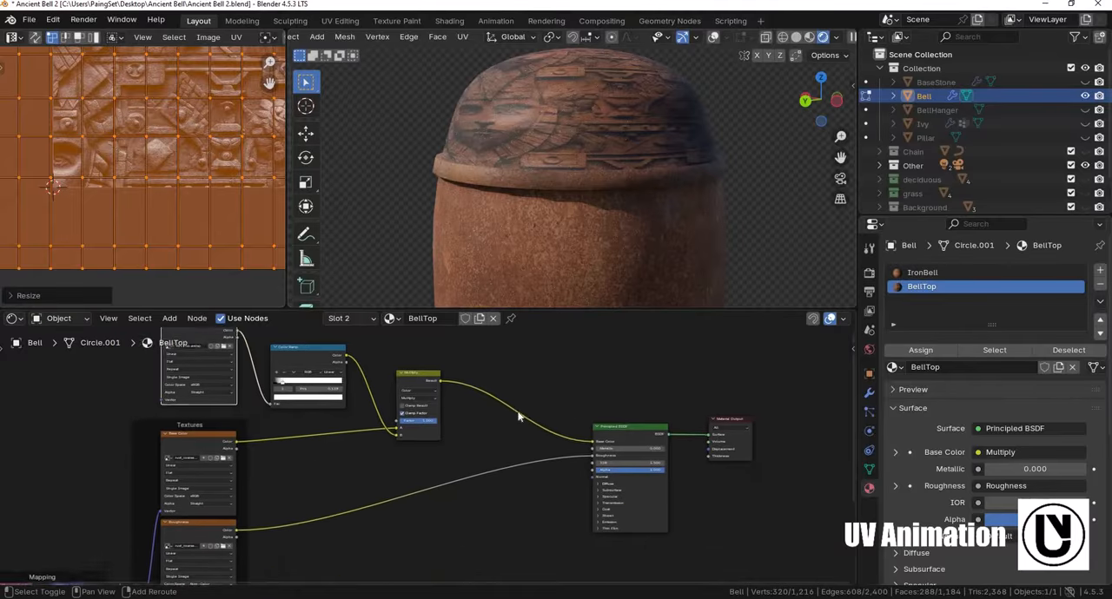
- Move the Multiply and Color Ramp nodes away from the BellTop texture node to leave more space between them
{"action": "middle_click_drag", "start_coordinate": [421, 375], "coordinate": [394, 372]}
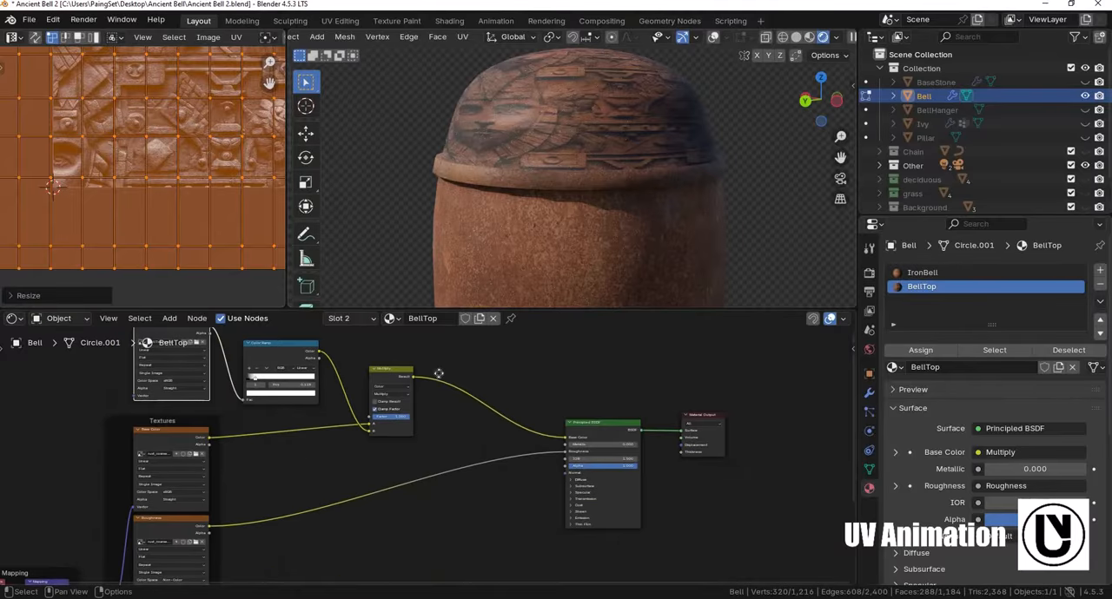
{"action": "left_click_drag", "start_coordinate": [394, 372], "coordinate": [432, 373]}
{"action": "left_click_drag", "start_coordinate": [290, 344], "coordinate": [315, 349]}
{"action": "middle_click_drag", "start_coordinate": [172, 330], "coordinate": [201, 370]}
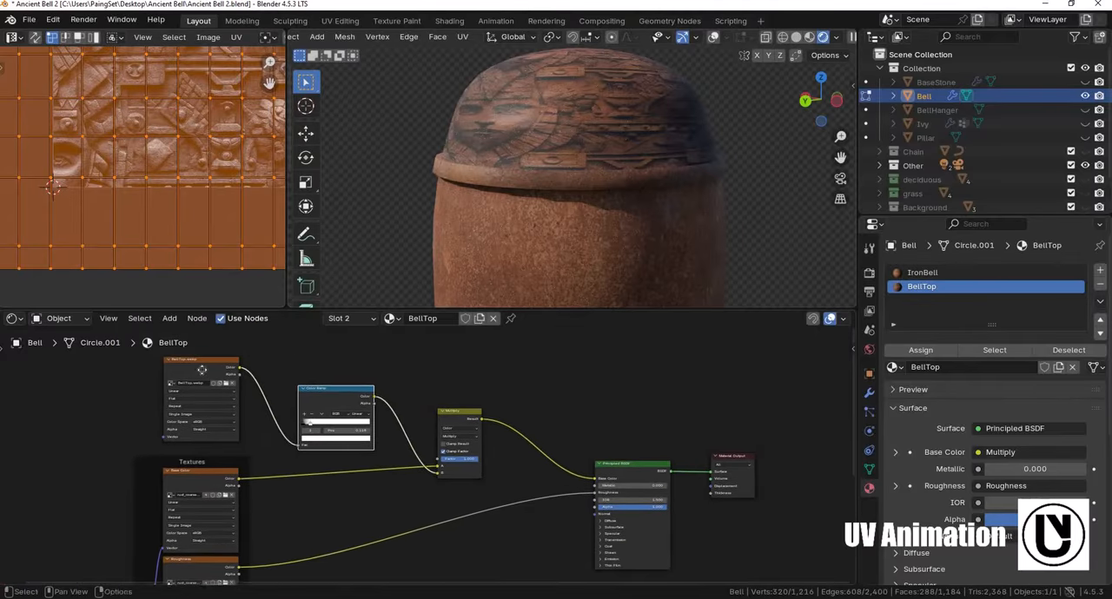
- Show the DeepBump map generation options alongside the BellTop material's nodes
{"action": "left_click_drag", "start_coordinate": [202, 370], "coordinate": [201, 373]}
{"action": "middle_click_drag", "start_coordinate": [721, 426], "coordinate": [675, 390]}
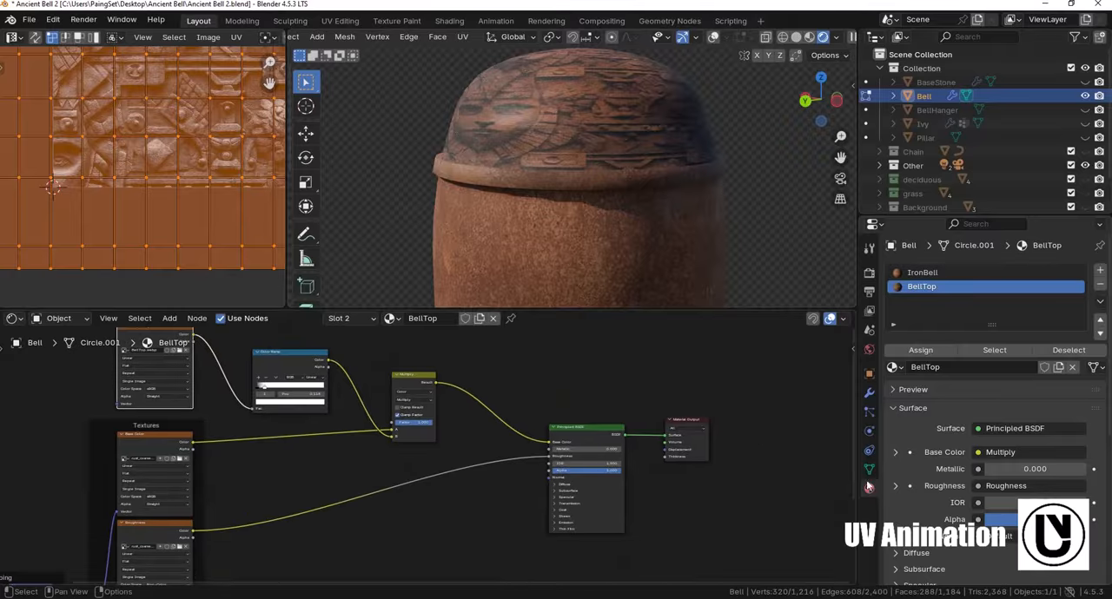
{"action": "key", "text": "n"}
{"action": "left_click", "coordinate": [847, 559]}
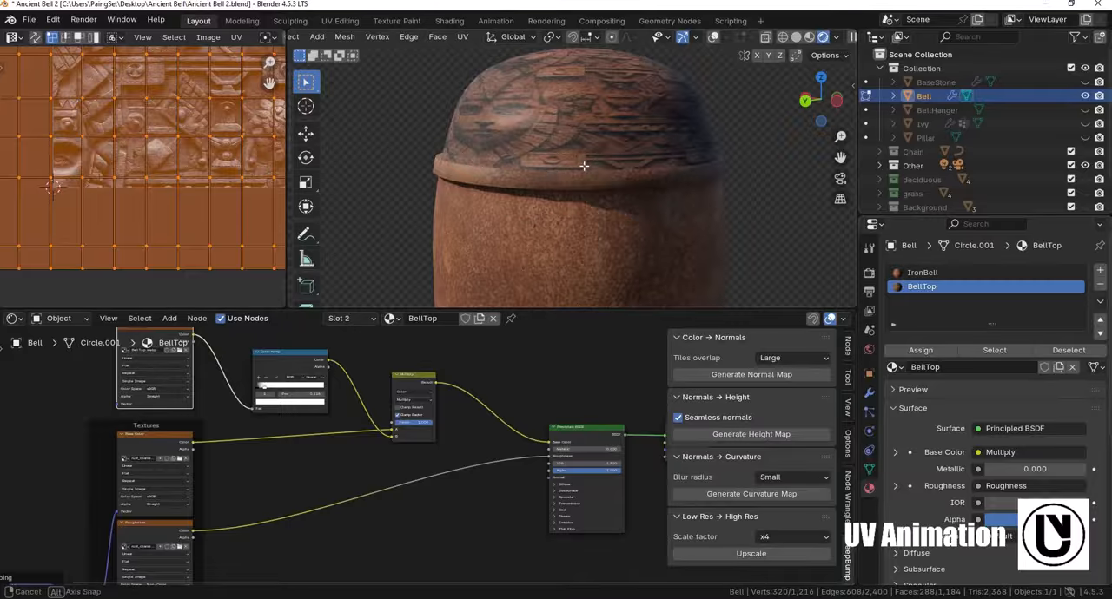
- Generate a normal map from the BellTop.webp texture with the tiles overlap set to Large
{"action": "middle_click_drag", "start_coordinate": [586, 165], "coordinate": [513, 350]}
{"action": "scroll", "coordinate": [439, 476], "scroll_direction": "down", "scroll_amount": 2}
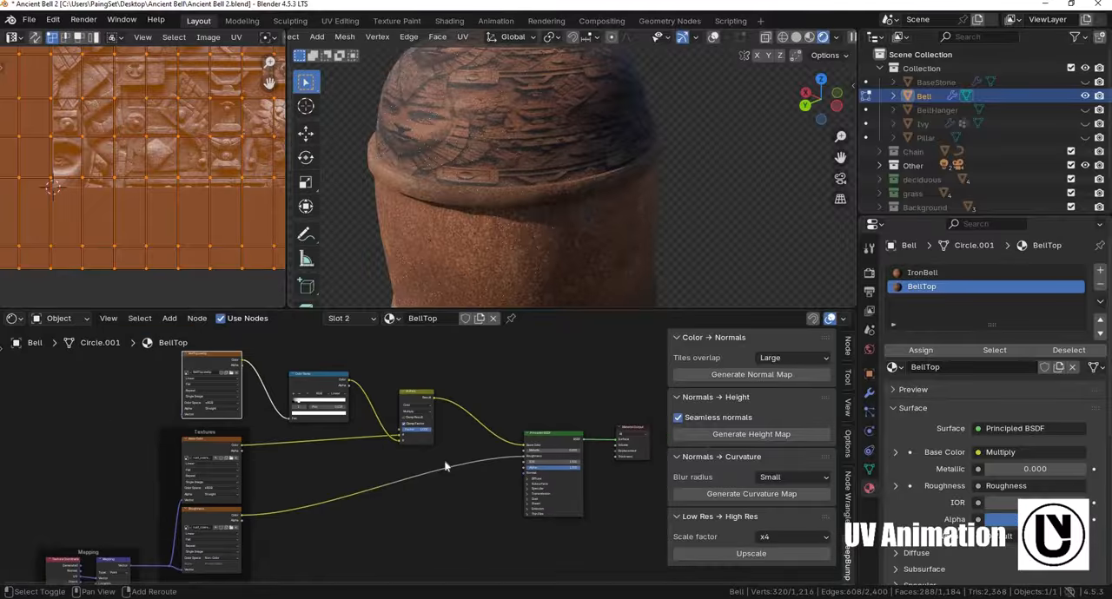
{"action": "middle_click_drag", "start_coordinate": [352, 424], "coordinate": [431, 471], "text": "shift"}
{"action": "scroll", "coordinate": [457, 511], "scroll_direction": "up", "scroll_amount": 5}
{"action": "middle_click_drag", "start_coordinate": [303, 368], "coordinate": [435, 459], "text": "shift"}
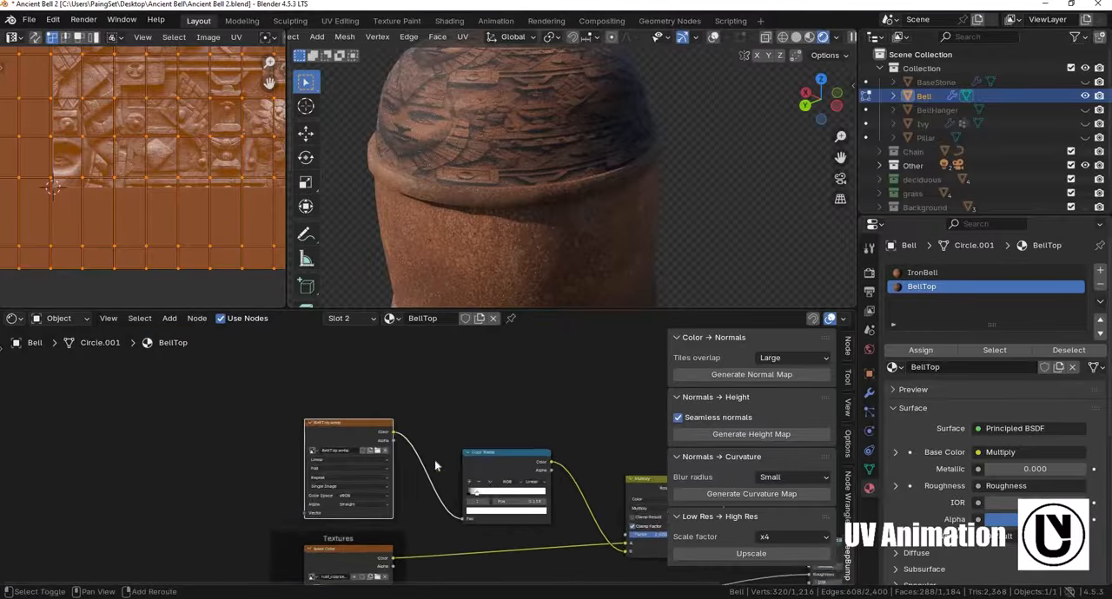
{"action": "scroll", "coordinate": [408, 463], "scroll_direction": "up", "scroll_amount": 5}
{"action": "middle_click_drag", "start_coordinate": [292, 376], "coordinate": [280, 350], "text": "shift"}
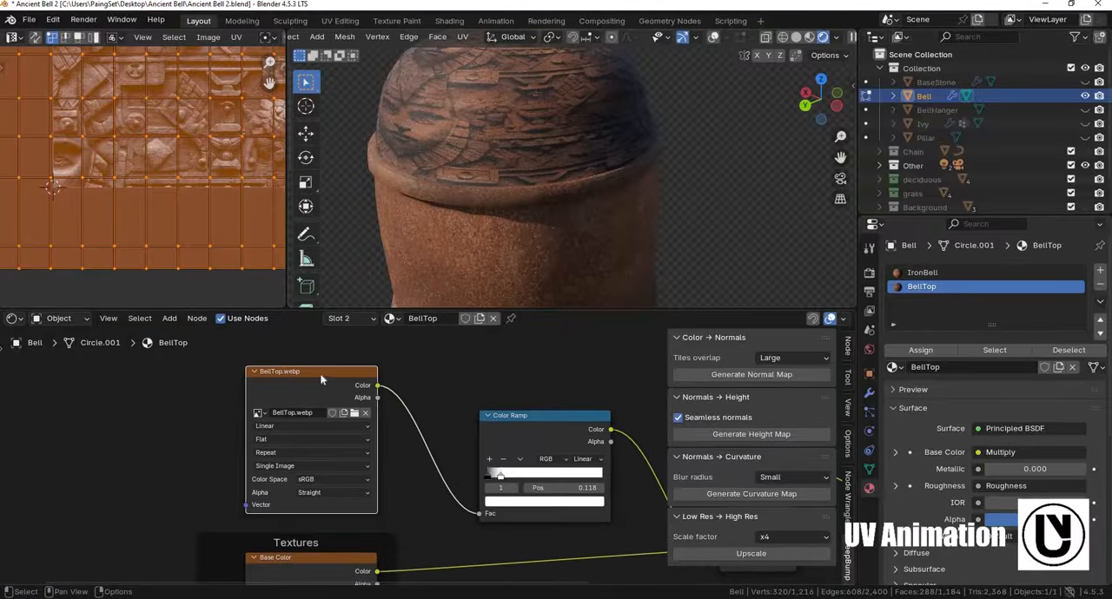
{"action": "scroll", "coordinate": [380, 368], "scroll_direction": "down", "scroll_amount": 1}
{"action": "middle_click_drag", "start_coordinate": [608, 444], "coordinate": [482, 375]}
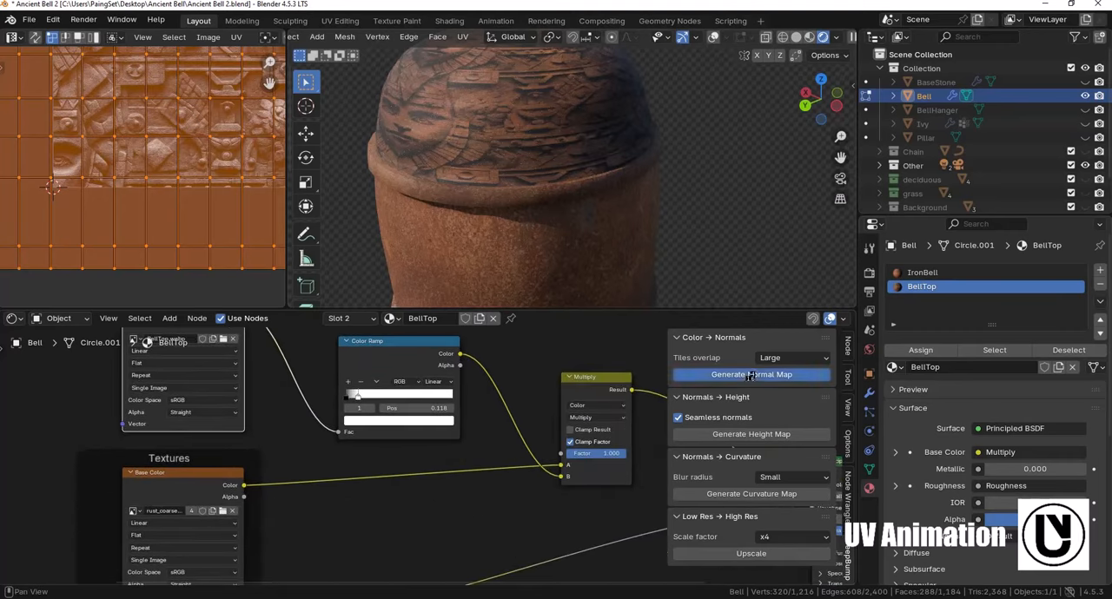
{"action": "left_click", "coordinate": [750, 375]}
- Move the generated BellTop_normals texture and its Normal Map node out of the Textures frame into the free space below the Roughness link
{"action": "scroll", "coordinate": [363, 480], "scroll_direction": "down", "scroll_amount": 2}
{"action": "middle_click_drag", "start_coordinate": [366, 479], "coordinate": [399, 451], "text": "shift"}
{"action": "middle_click_drag", "start_coordinate": [326, 467], "coordinate": [334, 489], "text": "shift"}
{"action": "scroll", "coordinate": [335, 490], "scroll_direction": "up", "scroll_amount": 3}
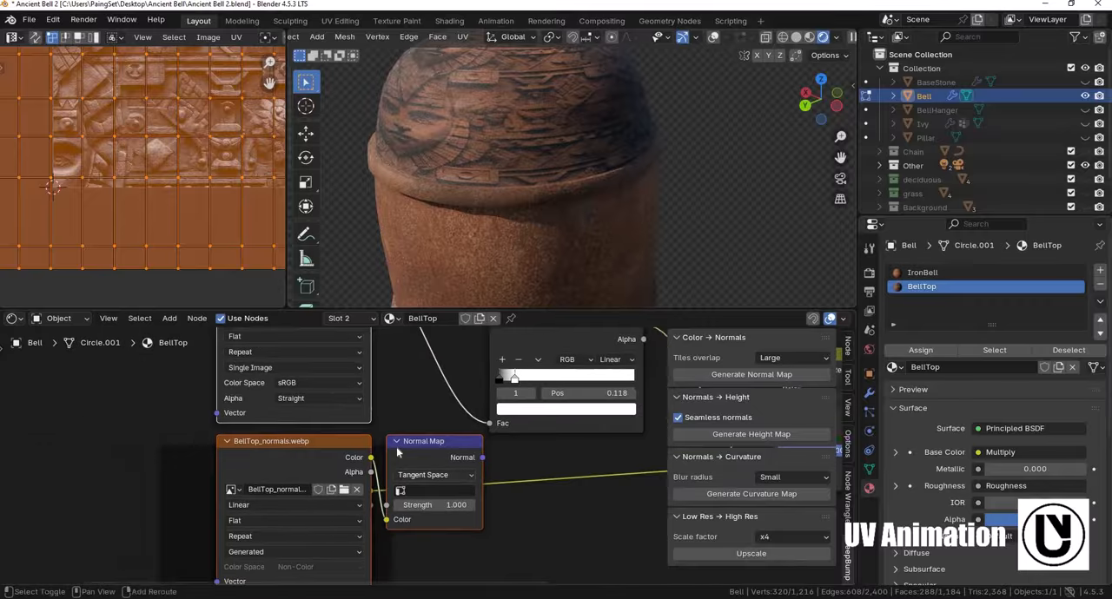
{"action": "middle_click_drag", "start_coordinate": [309, 441], "coordinate": [414, 444]}
{"action": "middle_click_drag", "start_coordinate": [310, 330], "coordinate": [296, 421]}
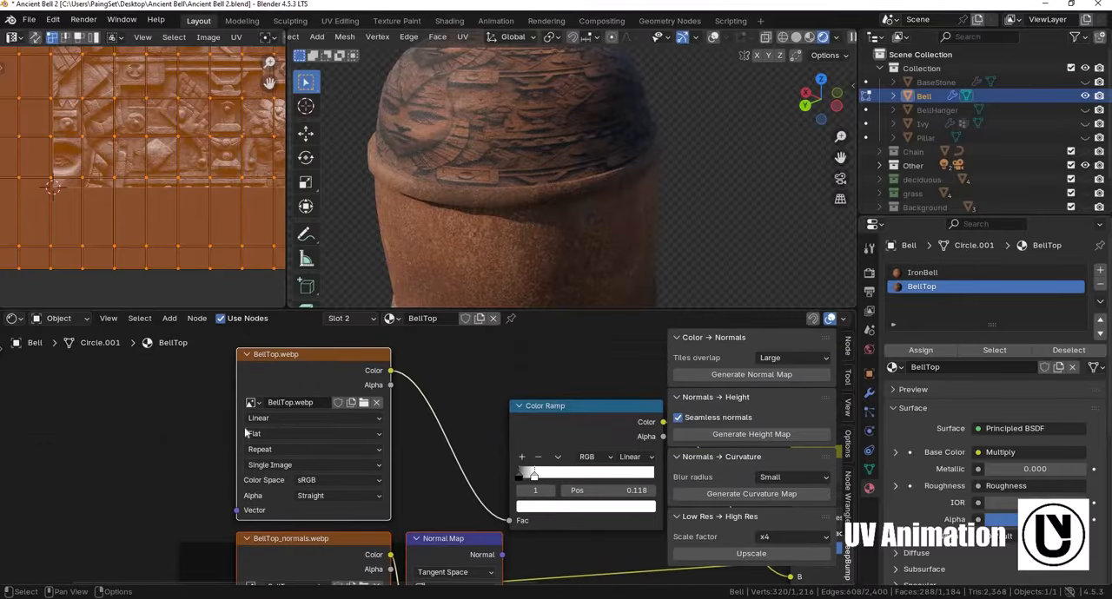
{"action": "key", "text": "b"}
{"action": "middle_click_drag", "start_coordinate": [199, 381], "coordinate": [293, 422]}
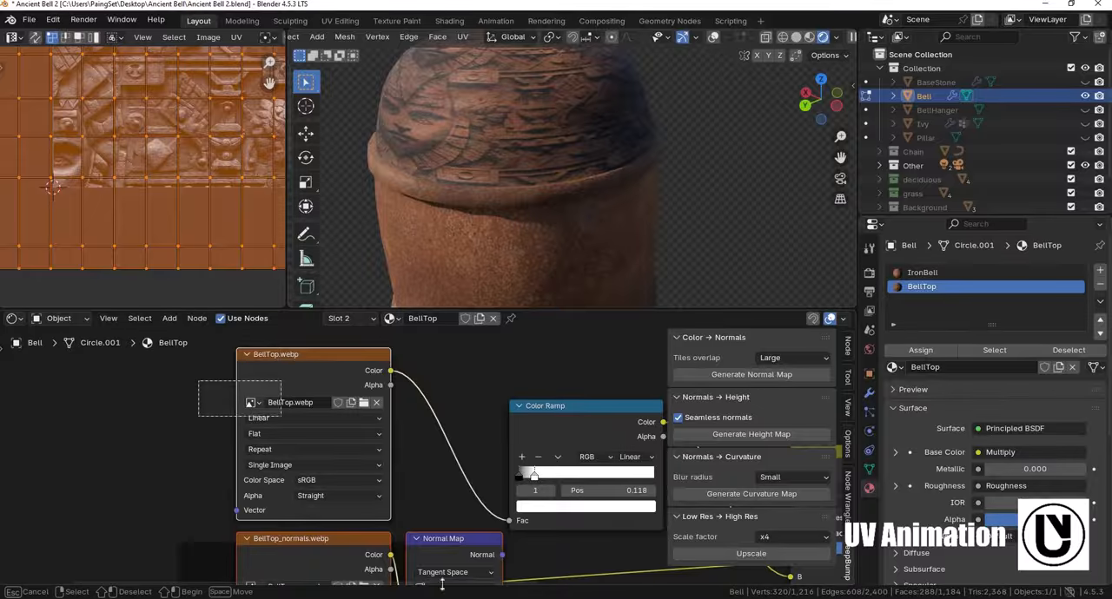
{"action": "scroll", "coordinate": [407, 524], "scroll_direction": "down", "scroll_amount": 5}
{"action": "key", "text": "g"}
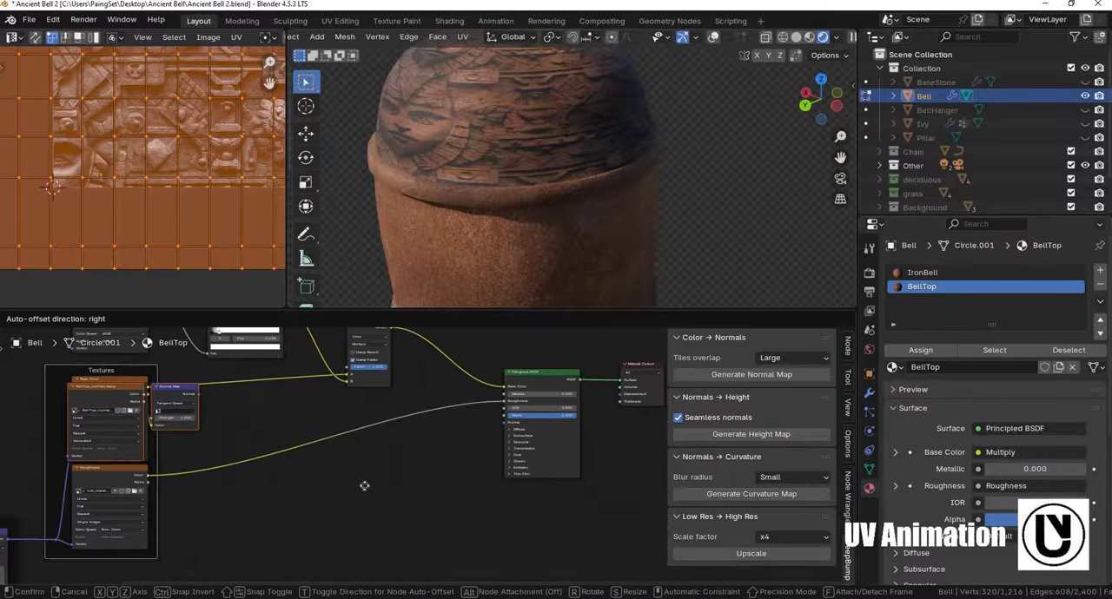
{"action": "left_click", "coordinate": [291, 503]}
- Connect the Normal Map node's output to the Principled BSDF's Normal input
{"action": "scroll", "coordinate": [512, 475], "scroll_direction": "up", "scroll_amount": 3}
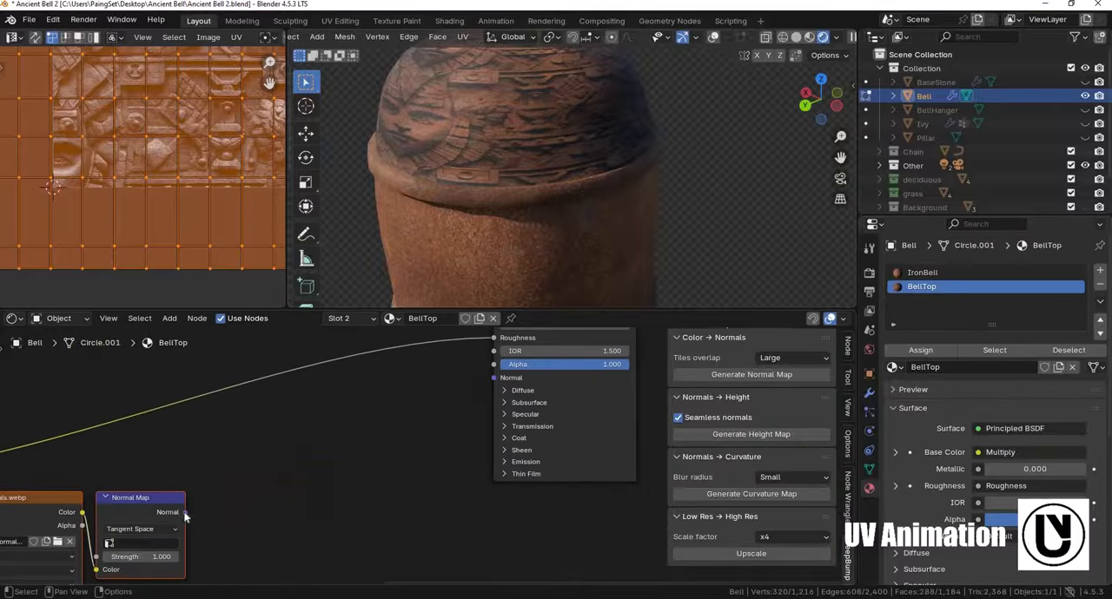
{"action": "left_click_drag", "start_coordinate": [185, 511], "coordinate": [494, 377]}
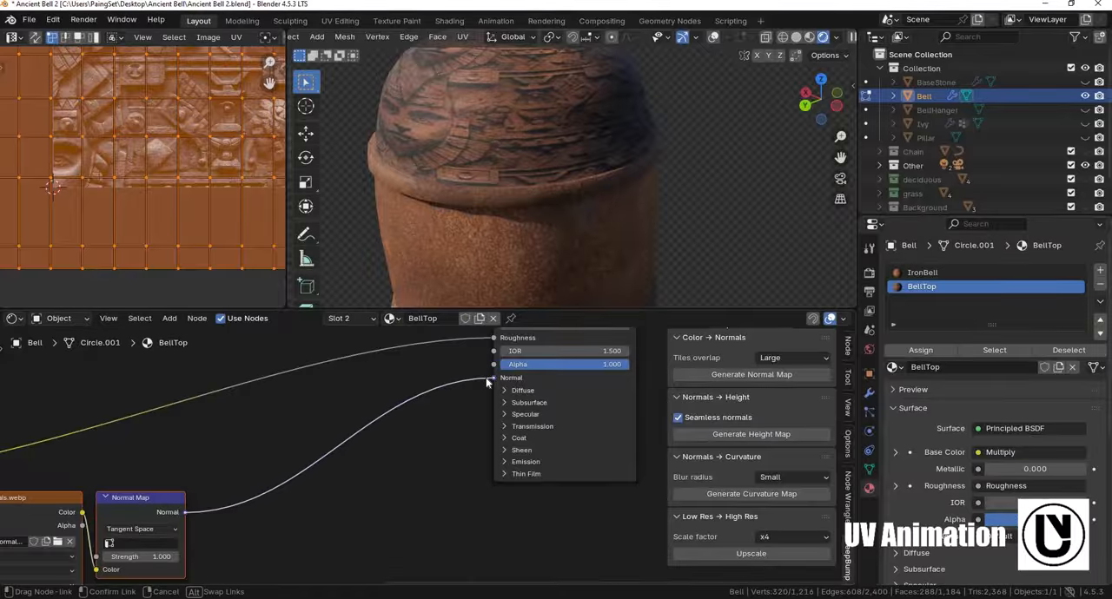
{"action": "scroll", "coordinate": [625, 209], "scroll_direction": "up", "scroll_amount": 5}
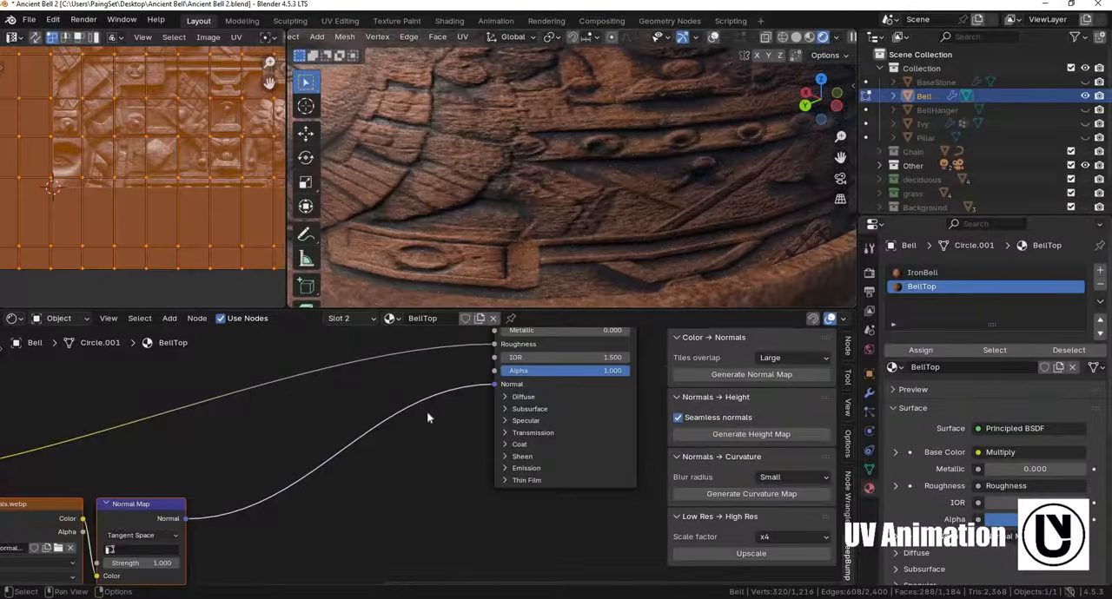
{"action": "scroll", "coordinate": [373, 425], "scroll_direction": "up", "scroll_amount": 5, "text": "ctrl"}
- Show the BellTop_normals texture in the image editor and switch the bell to Object Mode
{"action": "left_click", "coordinate": [378, 428]}
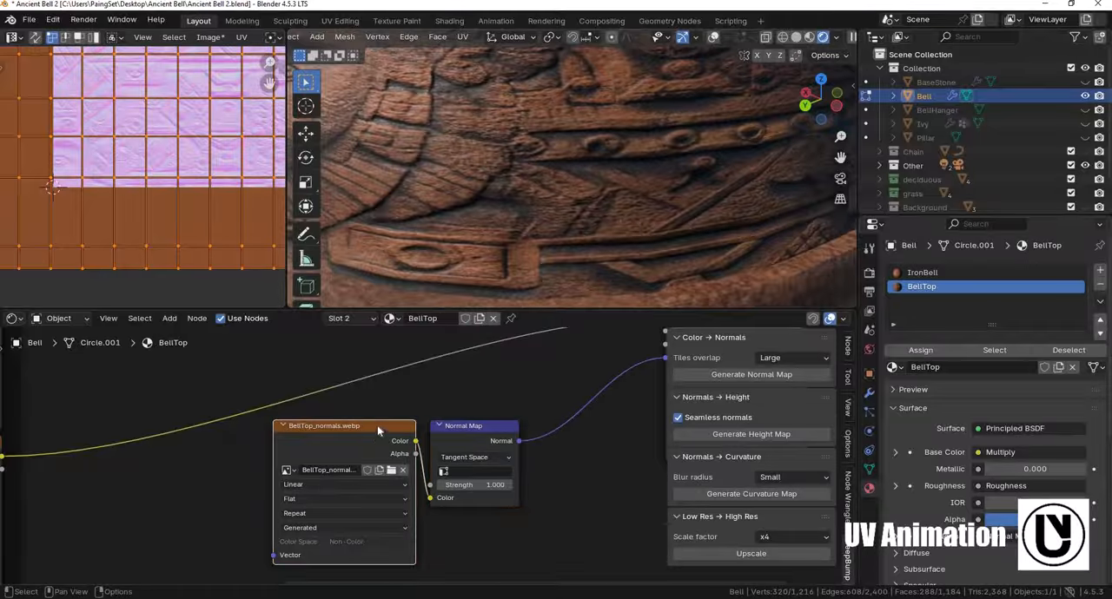
{"action": "scroll", "coordinate": [152, 165], "scroll_direction": "down", "scroll_amount": 4}
{"action": "scroll", "coordinate": [147, 193], "scroll_direction": "up", "scroll_amount": 3}
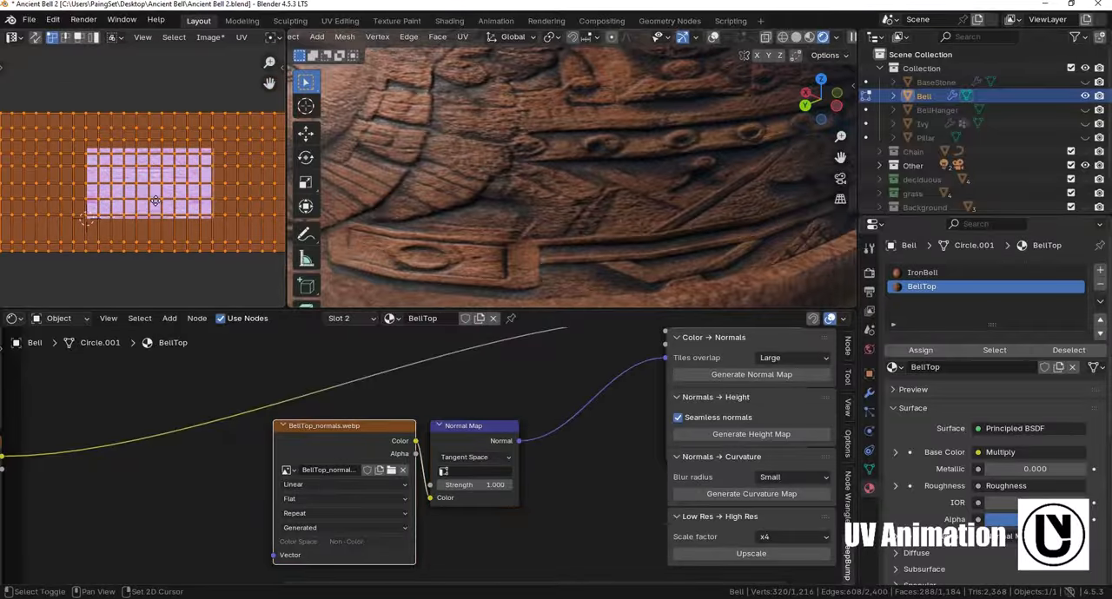
{"action": "mouse_move", "coordinate": [146, 193]}
{"action": "middle_mouse_down", "text": "shift"}
{"action": "mouse_move", "coordinate": [117, 180]}
{"action": "mouse_move", "coordinate": [130, 179]}
{"action": "middle_mouse_up", "text": "shift"}
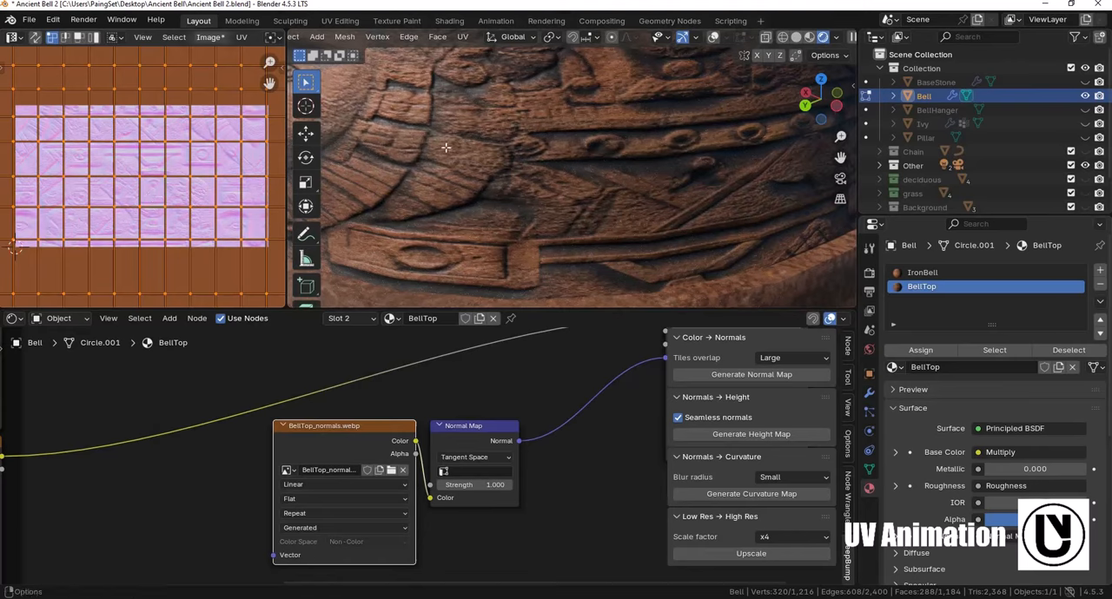
{"action": "key", "text": "Tab"}
{"action": "scroll", "coordinate": [147, 156], "scroll_direction": "down", "scroll_amount": 4}
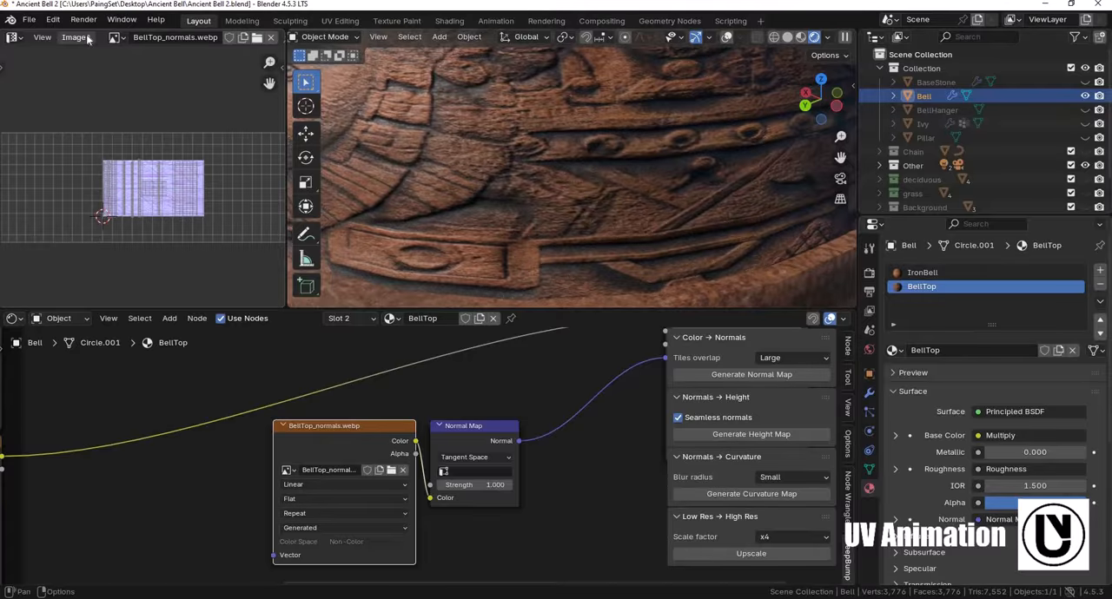
- Save the generated normal map as BellTopNRM.png in the AI Textures folder
{"action": "left_click", "coordinate": [76, 38]}
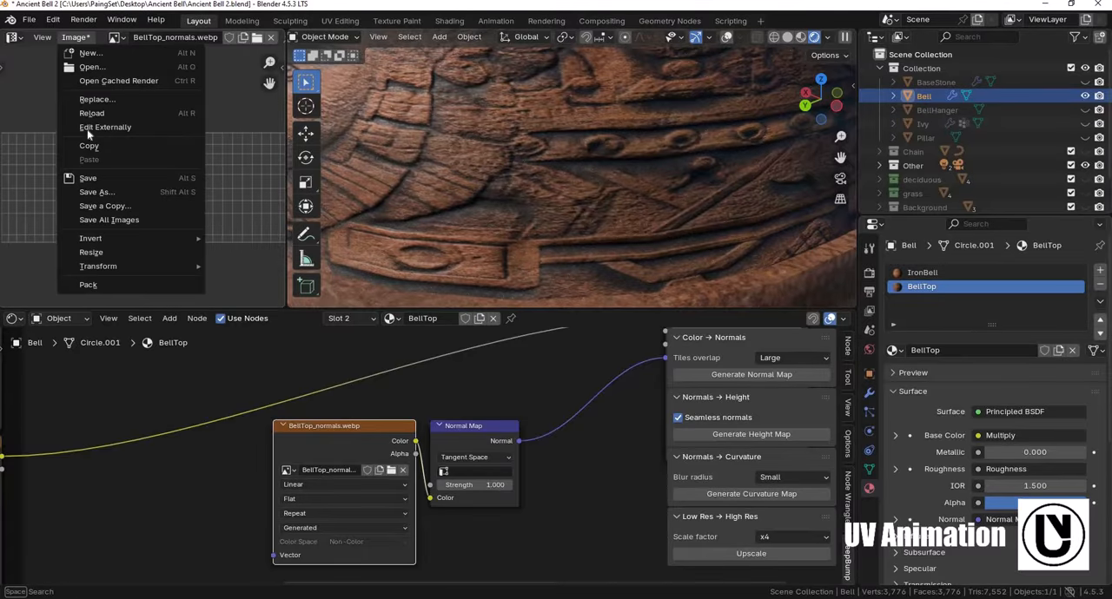
{"action": "left_click", "coordinate": [101, 191]}
{"action": "double_click", "coordinate": [487, 185]}
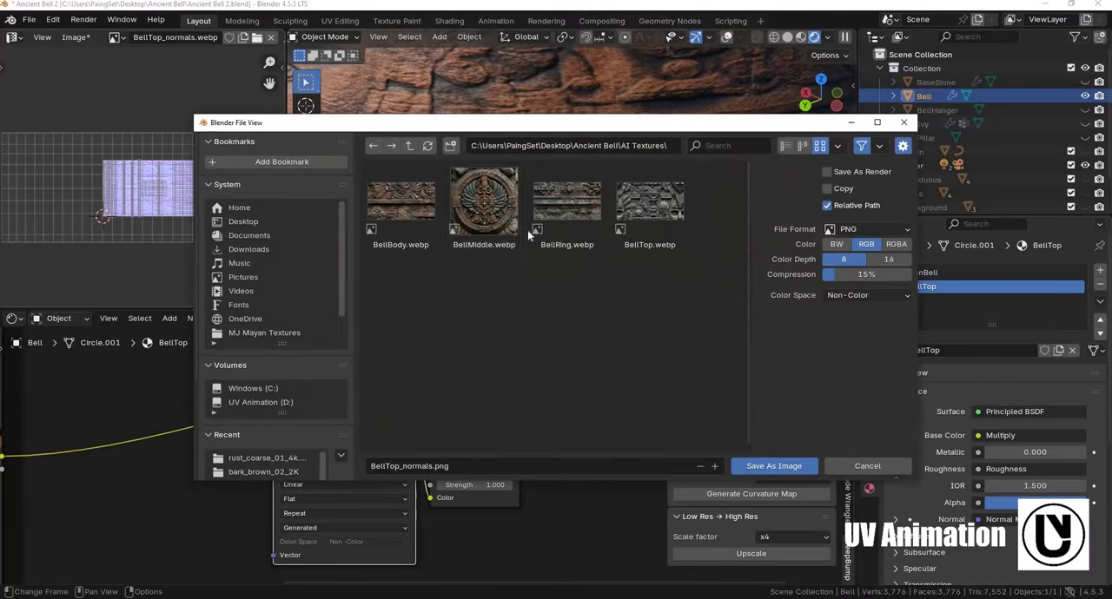
{"action": "left_click", "coordinate": [411, 467]}
{"action": "left_click", "coordinate": [399, 466]}
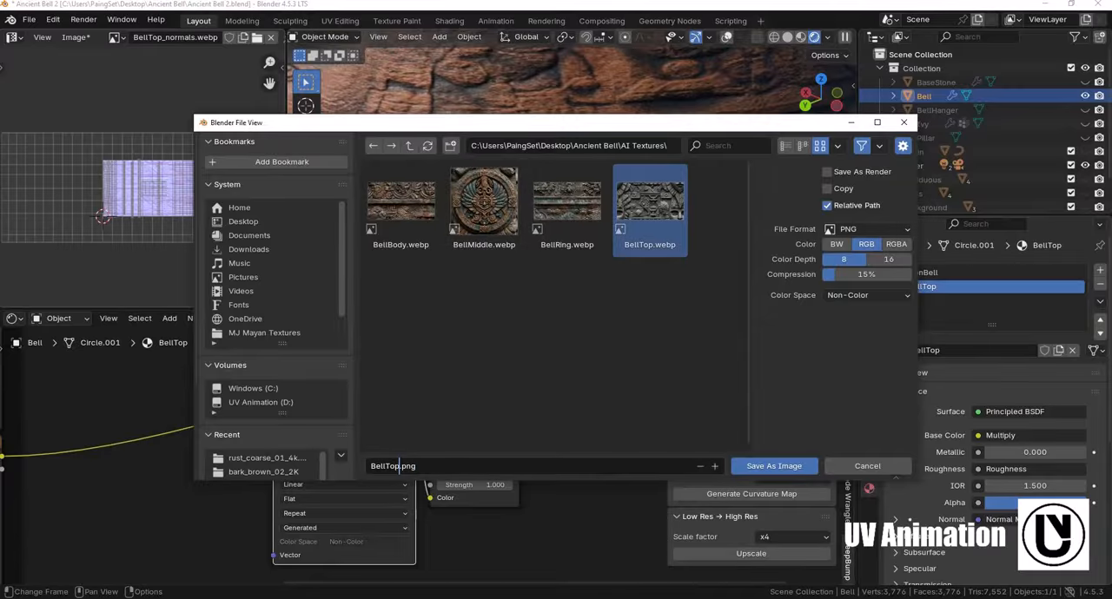
{"action": "type", "text": "NRM"}
{"action": "key", "text": "Return"}
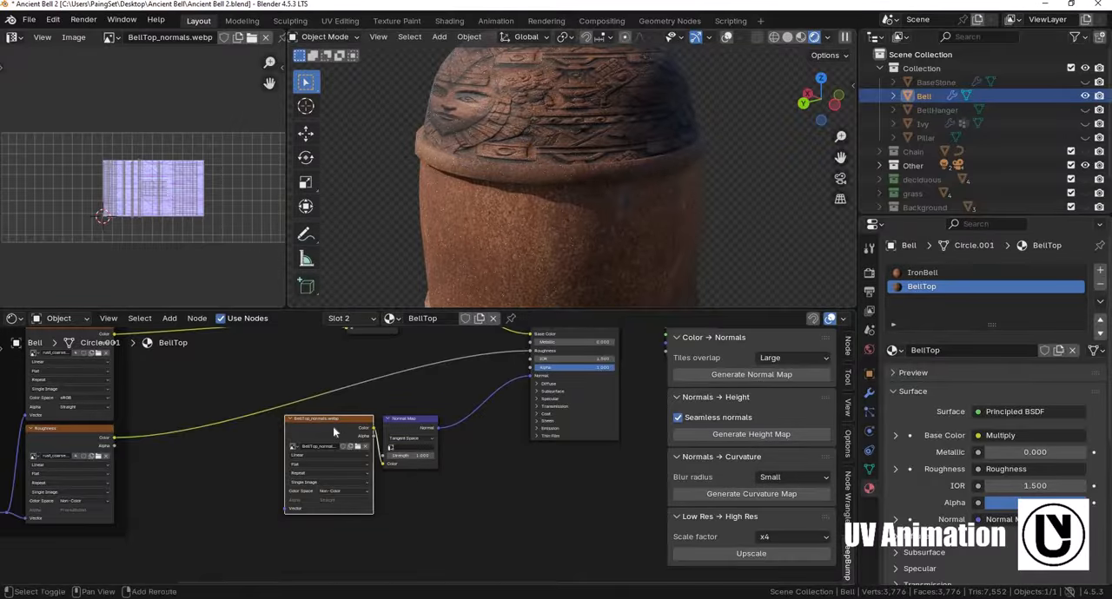
- Move the BellTop_normals node away from the Normal Map node and generate a curvature map from it with a Medium blur radius
{"action": "left_click_drag", "start_coordinate": [318, 434], "coordinate": [584, 499]}
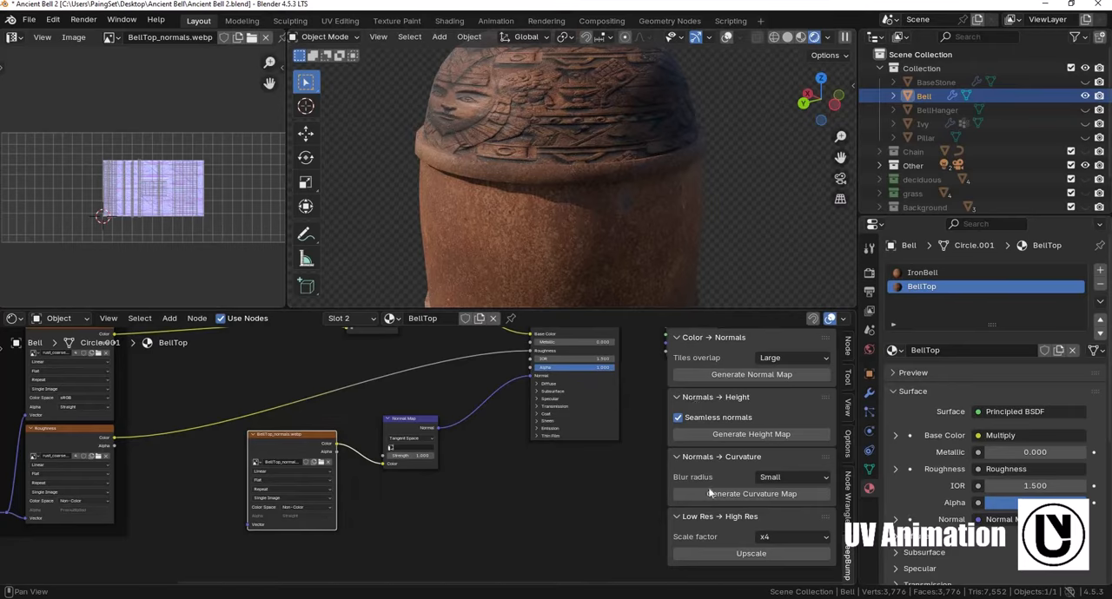
{"action": "left_click", "coordinate": [784, 478]}
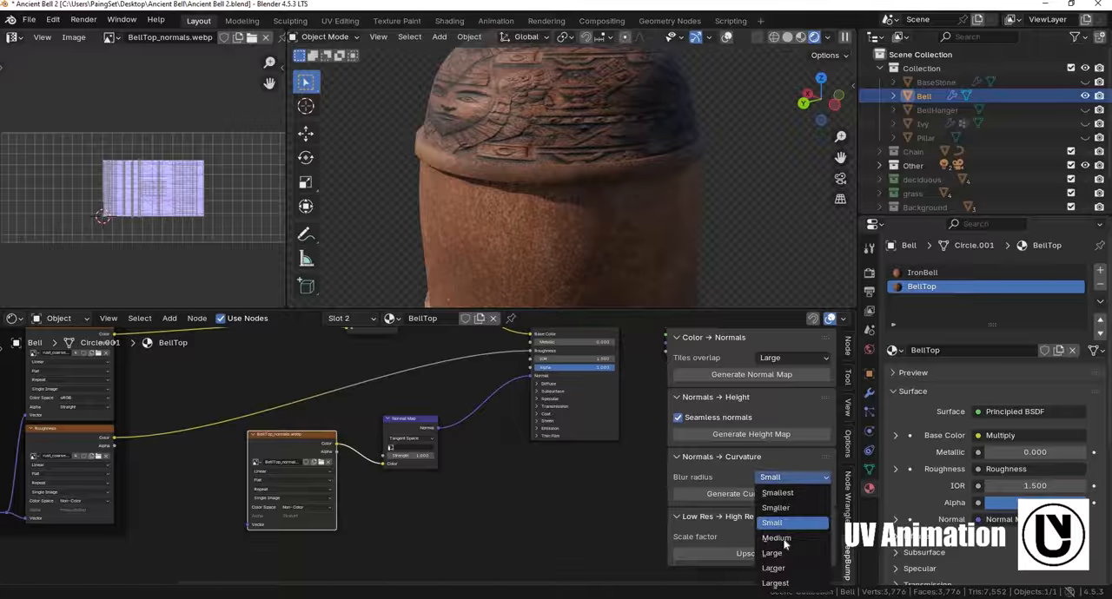
{"action": "left_click", "coordinate": [777, 539]}
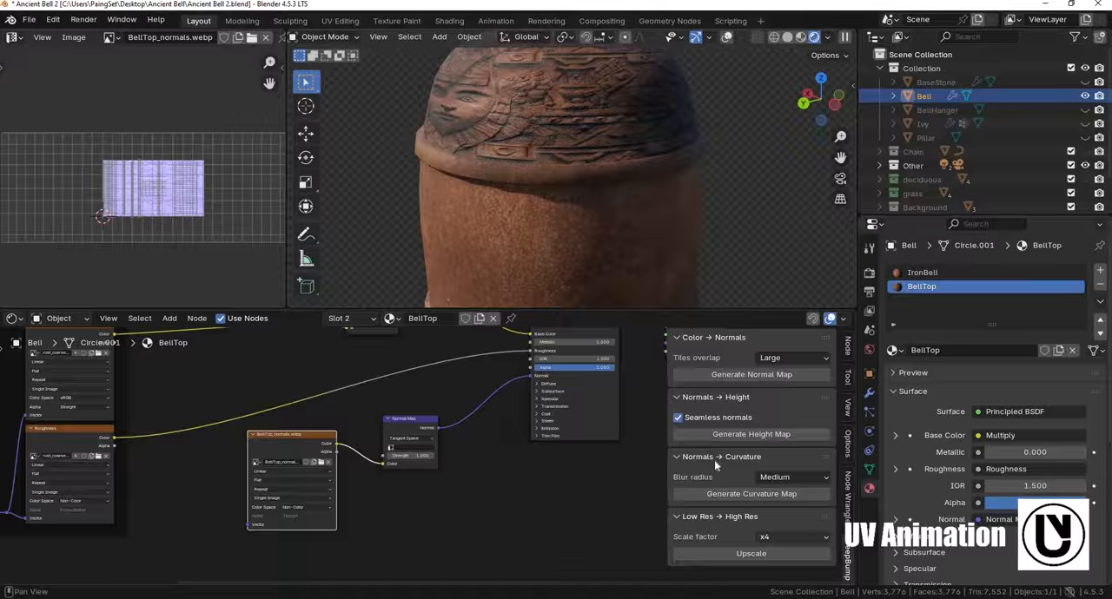
{"action": "left_click", "coordinate": [749, 496]}
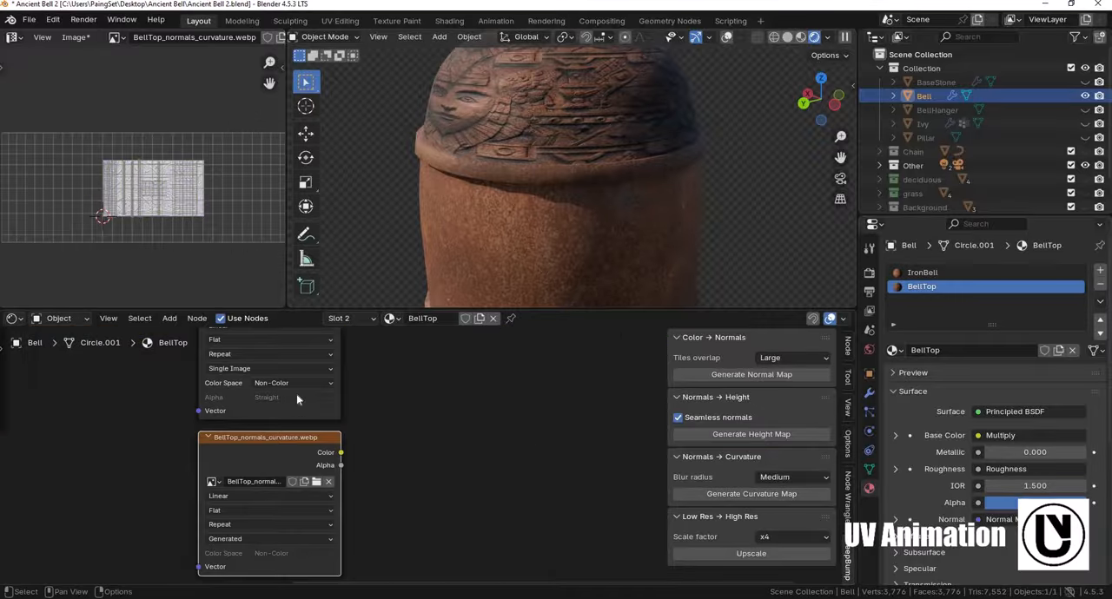
- Save the generated curvature map as BellTopHEIGHT.png in the AI Textures folder
{"action": "left_click", "coordinate": [78, 38]}
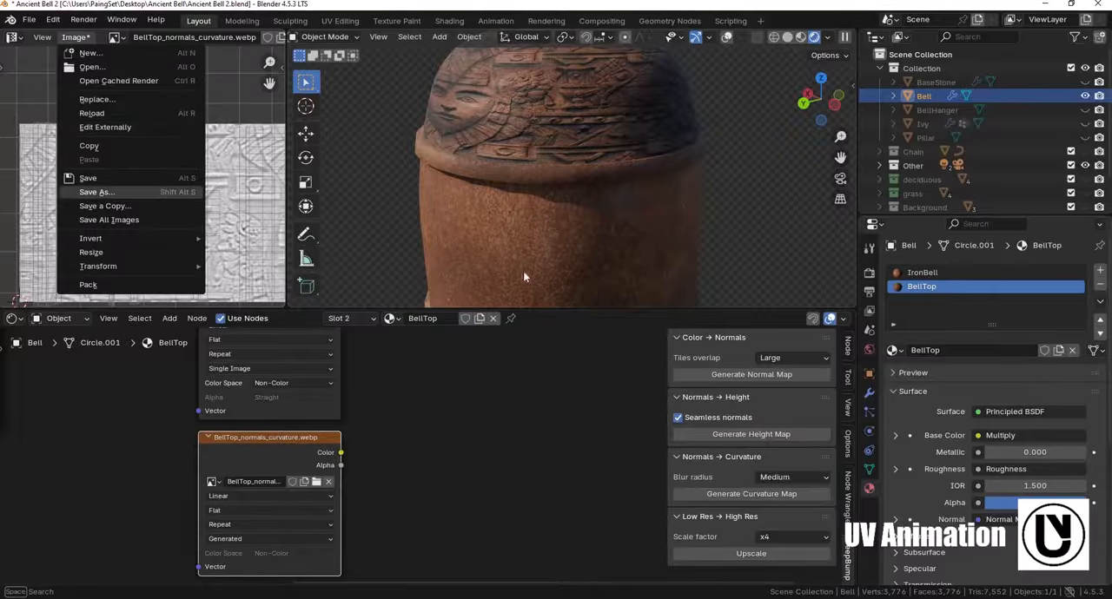
{"action": "left_click", "coordinate": [96, 192]}
{"action": "left_click", "coordinate": [650, 208]}
{"action": "left_click", "coordinate": [402, 467]}
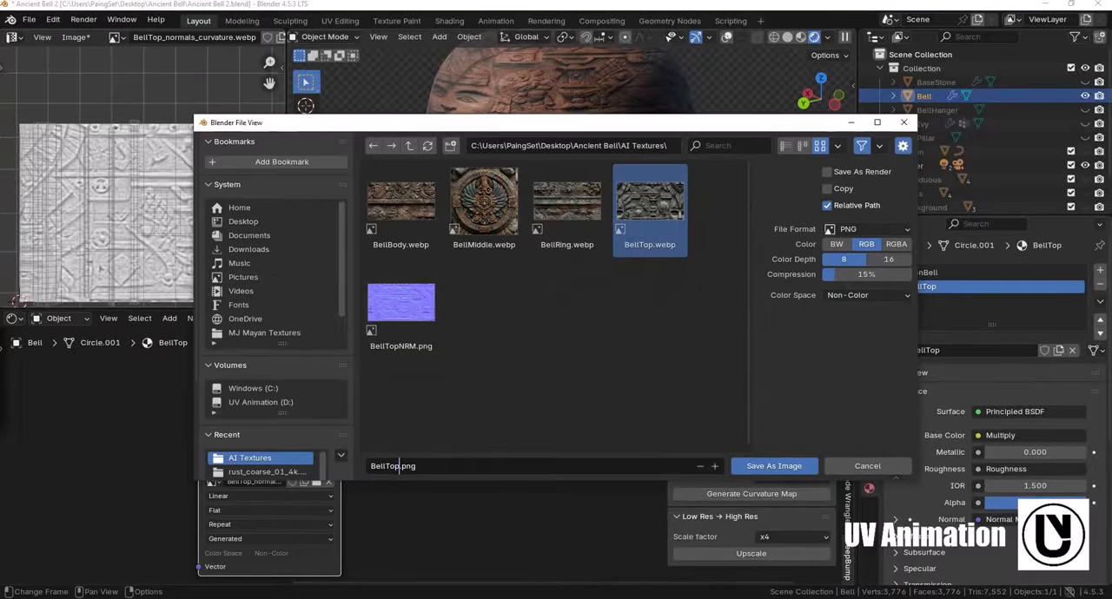
{"action": "type", "text": "HEIGHT"}
{"action": "left_click", "coordinate": [772, 466]}
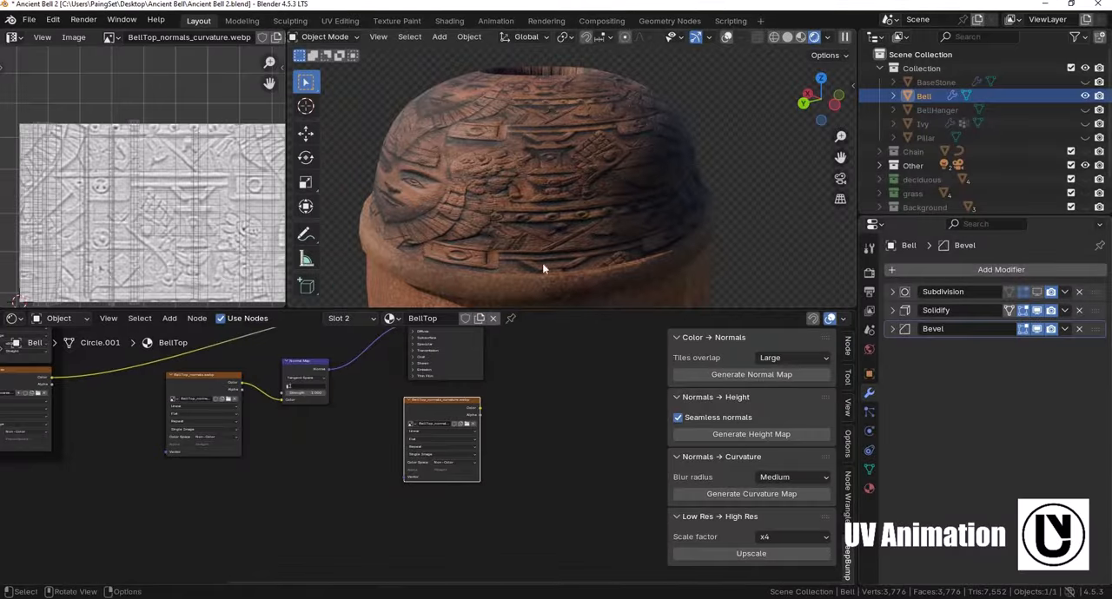
- Move the Material Output node farther from the Principled BSDF to make room for another node
{"action": "scroll", "coordinate": [537, 198], "scroll_direction": "down", "scroll_amount": 5}
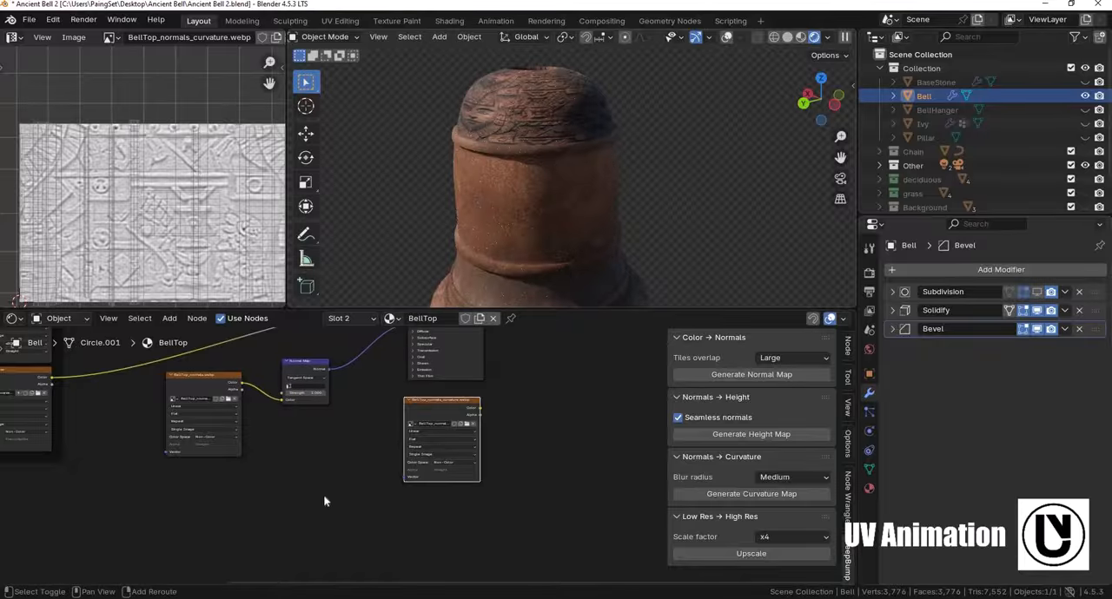
{"action": "middle_click_drag", "start_coordinate": [417, 401], "coordinate": [263, 455], "text": "shift"}
{"action": "scroll", "coordinate": [413, 432], "scroll_direction": "up", "scroll_amount": 3}
{"action": "middle_click_drag", "start_coordinate": [389, 374], "coordinate": [389, 402], "text": "shift"}
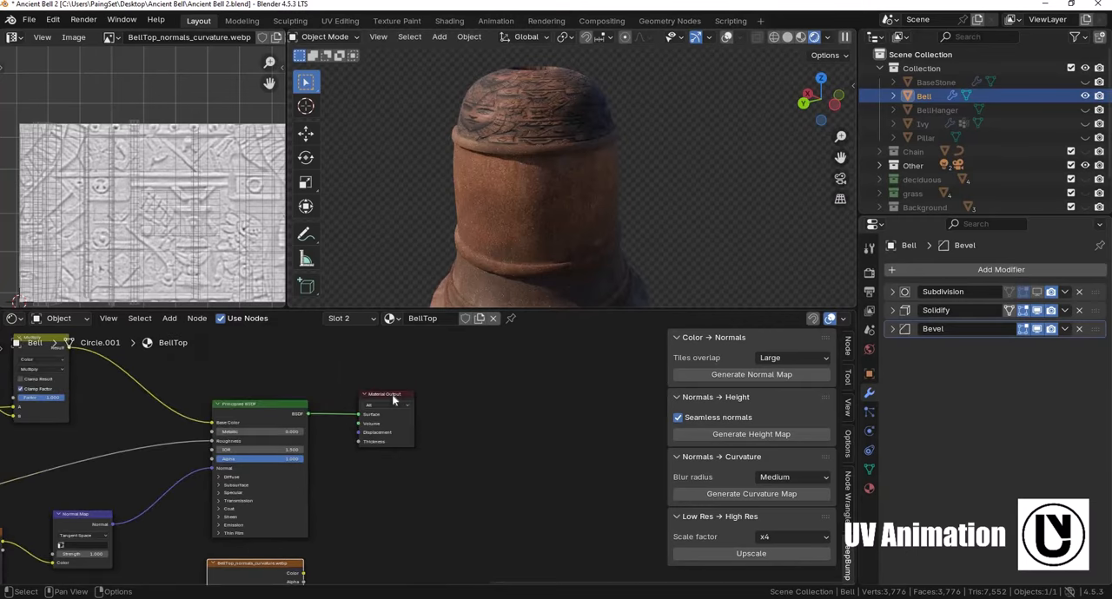
{"action": "left_click_drag", "start_coordinate": [395, 401], "coordinate": [521, 452]}
{"action": "middle_click_drag", "start_coordinate": [385, 469], "coordinate": [387, 398], "text": "shift"}
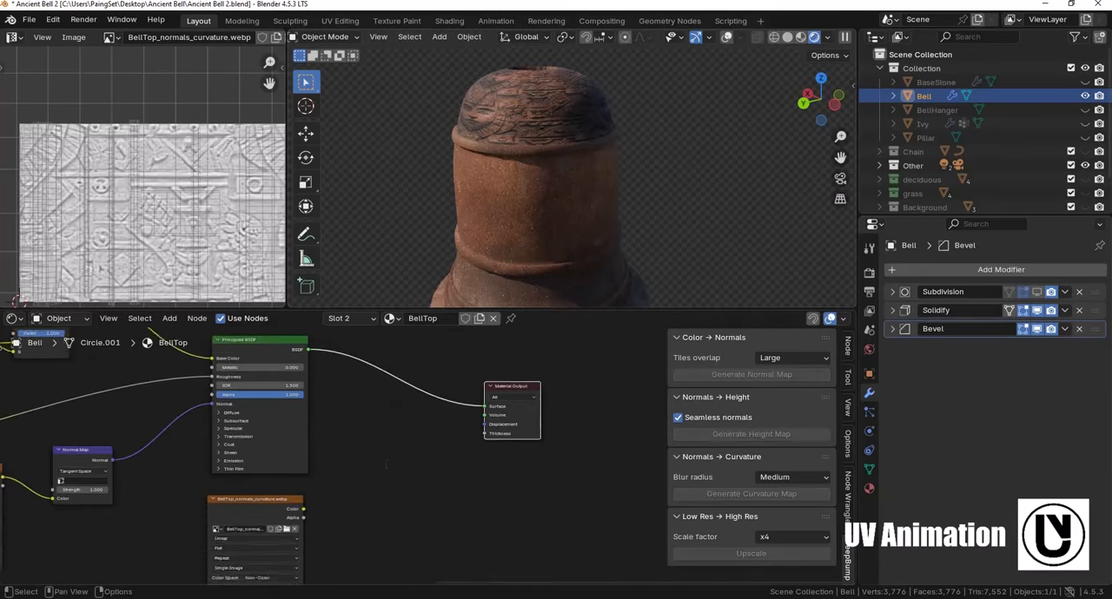
- Add a Displacement node between the curvature texture and the Material Output
{"action": "scroll", "coordinate": [413, 395], "scroll_direction": "up", "scroll_amount": 1}
{"action": "key", "text": "F3"}
{"action": "type", "text": "displam"}
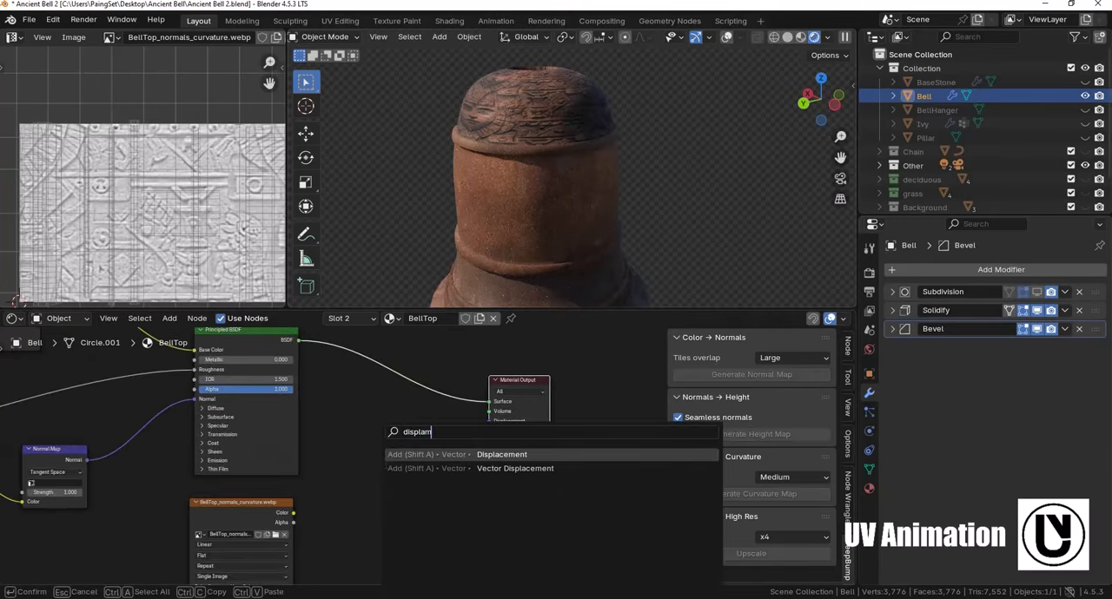
{"action": "key", "text": "BackSpace"}
{"action": "type", "text": "ce"}
{"action": "key", "text": "Return"}
{"action": "left_click", "coordinate": [389, 441]}
- Connect the curvature texture's color to the Displacement node's Height and its output to the Material Output's Displacement input
{"action": "middle_click_drag", "start_coordinate": [382, 504], "coordinate": [369, 454], "text": "shift"}
{"action": "scroll", "coordinate": [369, 455], "scroll_direction": "up", "scroll_amount": 4}
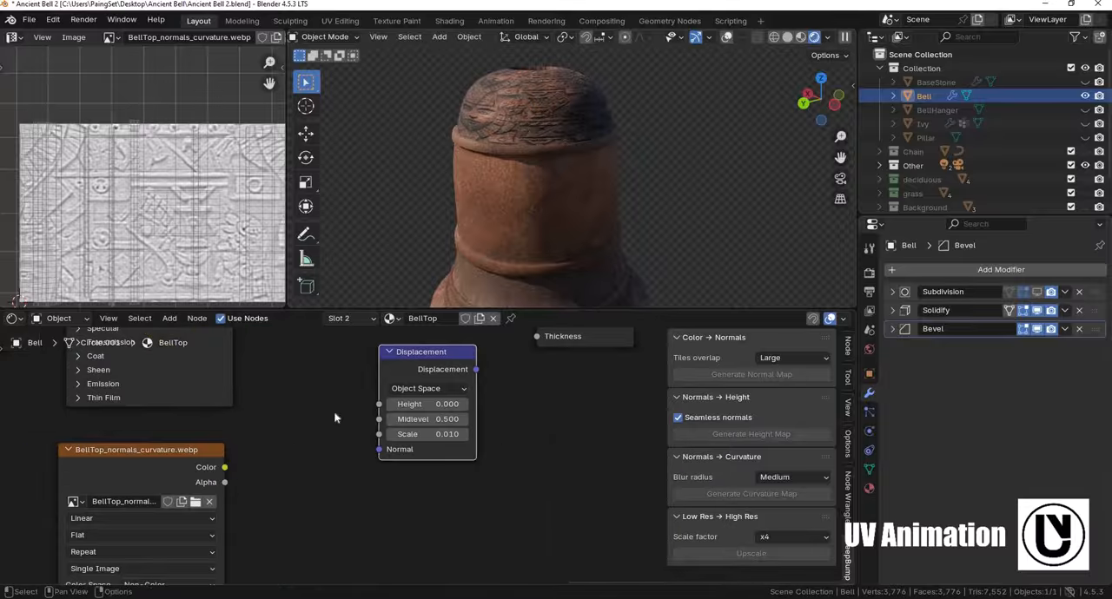
{"action": "left_click_drag", "start_coordinate": [224, 467], "coordinate": [270, 455]}
{"action": "left_click_drag", "start_coordinate": [375, 406], "coordinate": [378, 404]}
{"action": "scroll", "coordinate": [379, 405], "scroll_direction": "up", "scroll_amount": 1}
{"action": "middle_click_drag", "start_coordinate": [378, 404], "coordinate": [347, 469]}
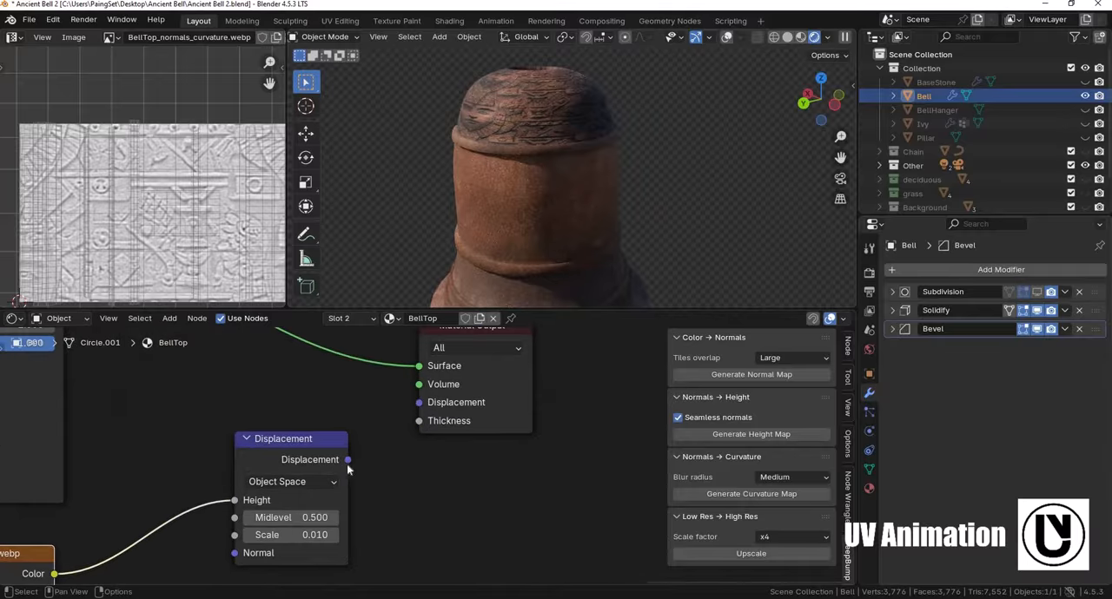
{"action": "left_click_drag", "start_coordinate": [348, 460], "coordinate": [418, 403]}
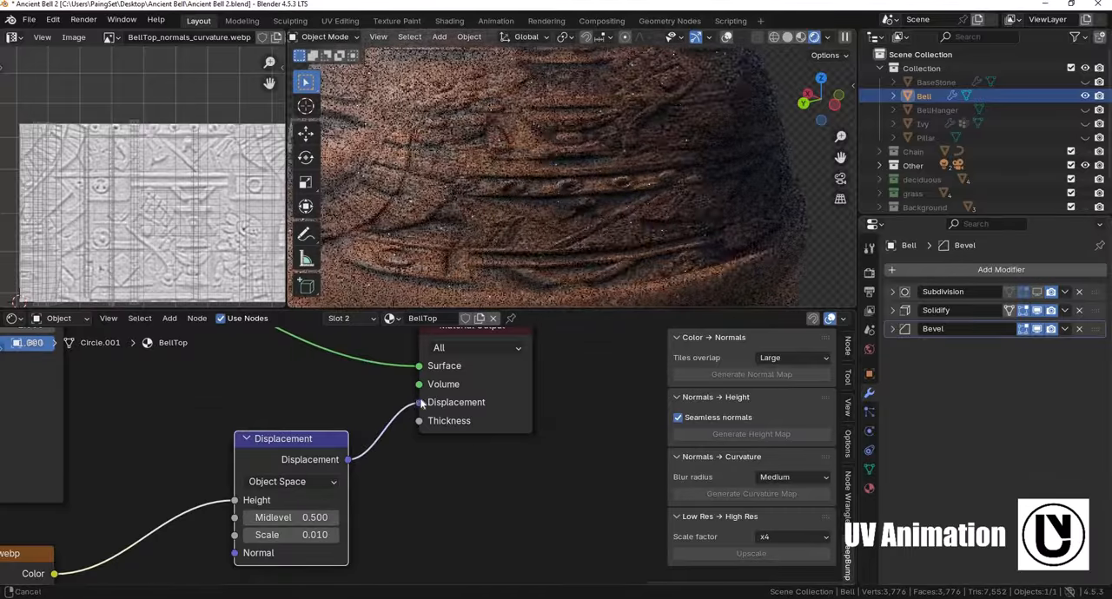
- Set the Midlevel of the BellTop material's Displacement node to 1
{"action": "right_click_drag", "start_coordinate": [383, 431], "coordinate": [368, 464], "text": "ctrl"}
{"action": "key", "text": "ctrl+z"}
{"action": "middle_click_drag", "start_coordinate": [355, 479], "coordinate": [383, 419]}
{"action": "double_click", "coordinate": [325, 461]}
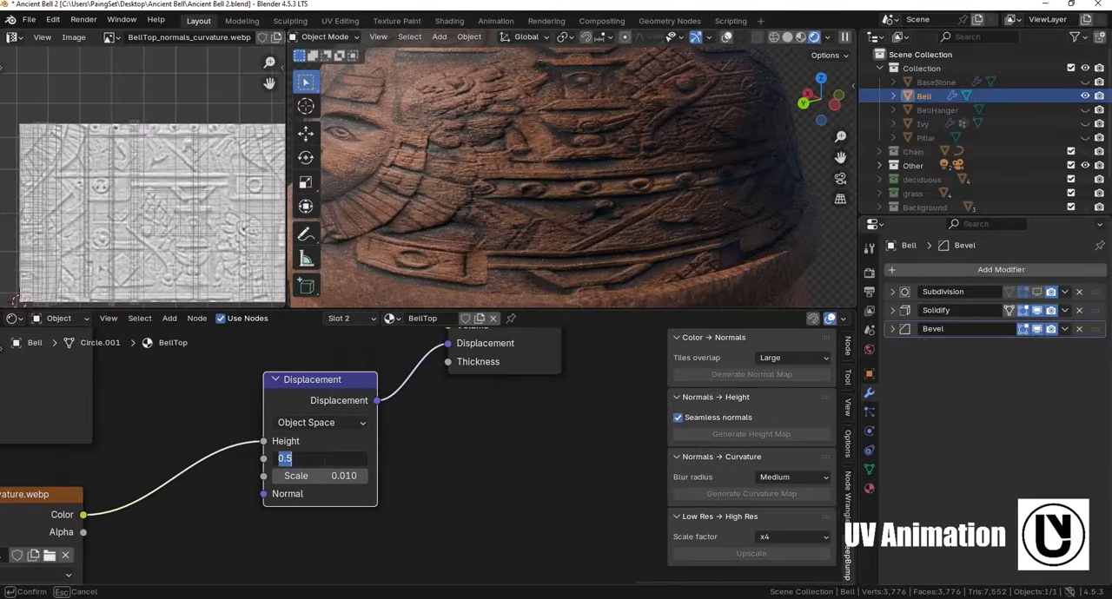
{"action": "type", "text": "1"}
{"action": "key", "text": "Return"}
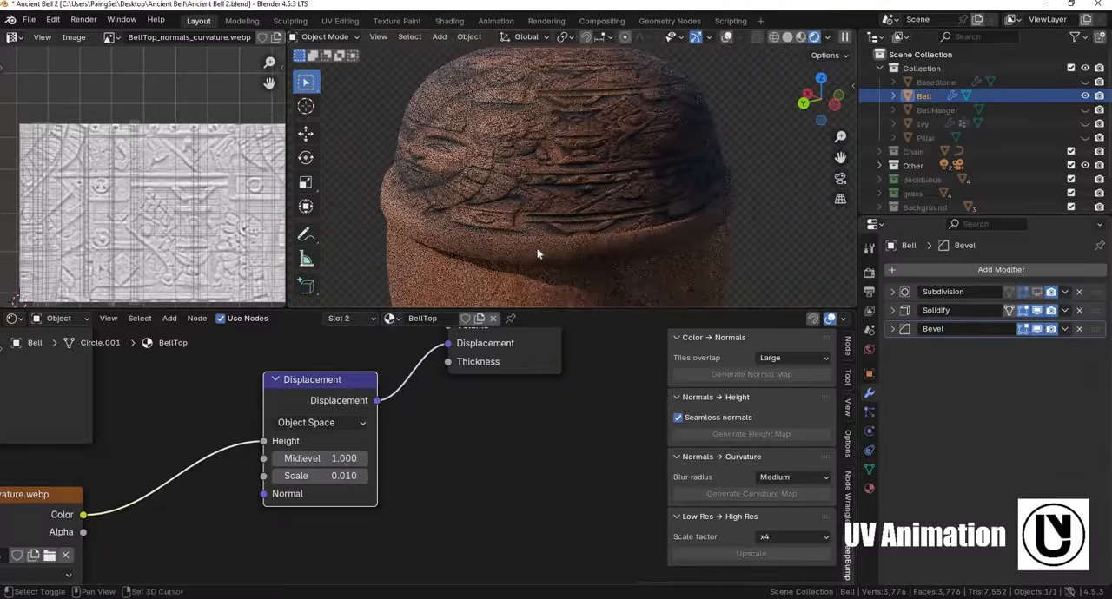
- Try a Scale of 0.1 on the Displacement node
{"action": "double_click", "coordinate": [322, 476]}
{"action": "type", "text": "0."}
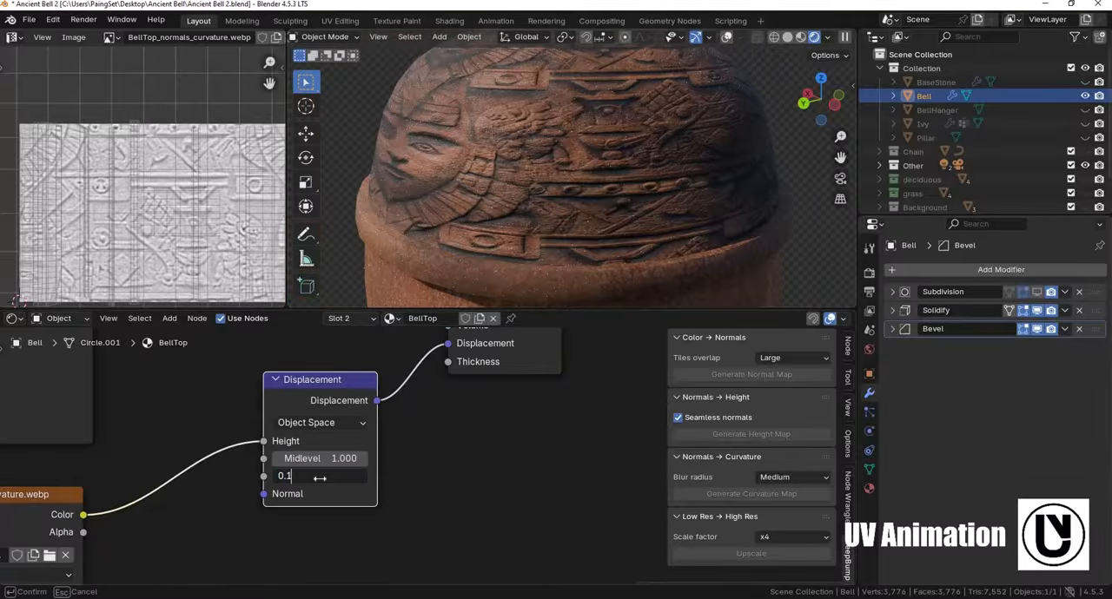
{"action": "type", "text": "1"}
{"action": "key", "text": "Return"}
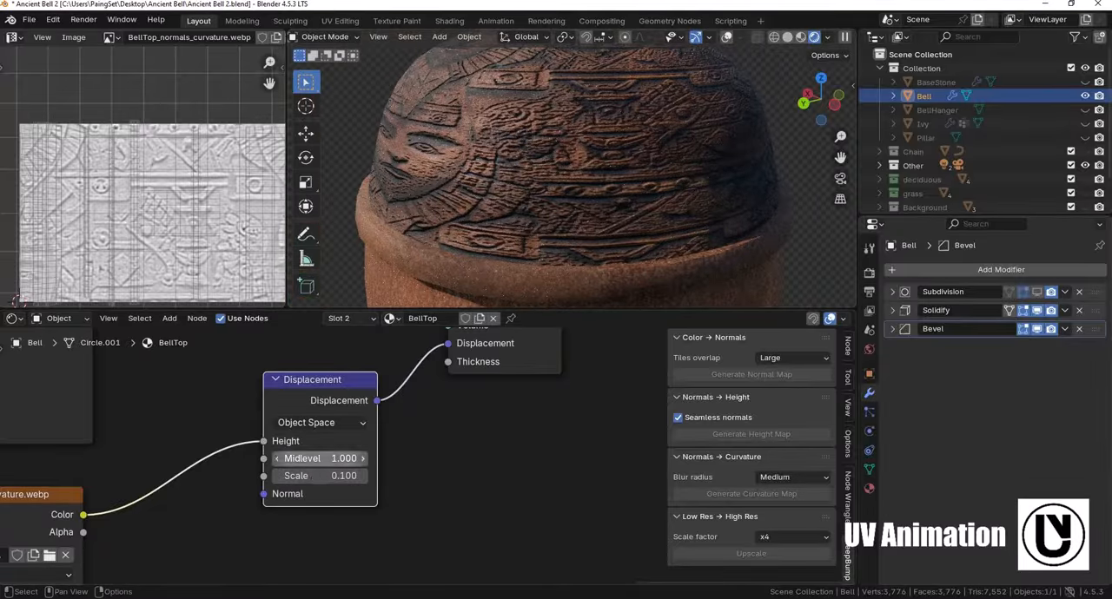
- Reduce the Displacement node's Scale to 0.03
{"action": "double_click", "coordinate": [322, 476]}
{"action": "type", "text": "0."}
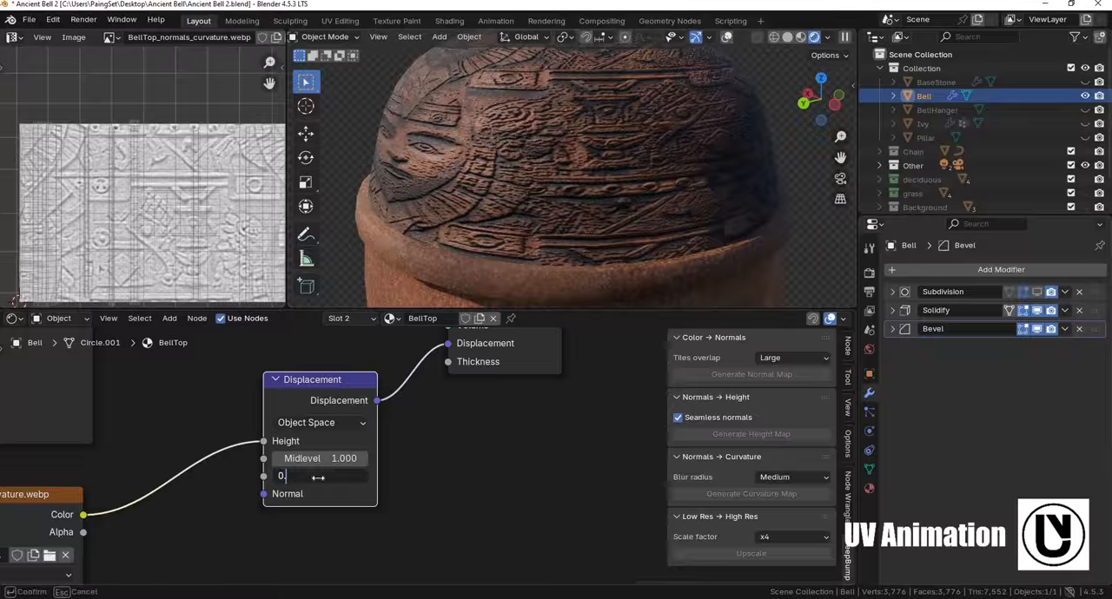
{"action": "type", "text": "05"}
{"action": "key", "text": "Return"}
- Examine the displaced carving on the bell's dome from several sides, close up and with the whole bell in view
{"action": "middle_click_drag", "start_coordinate": [553, 209], "coordinate": [472, 176]}
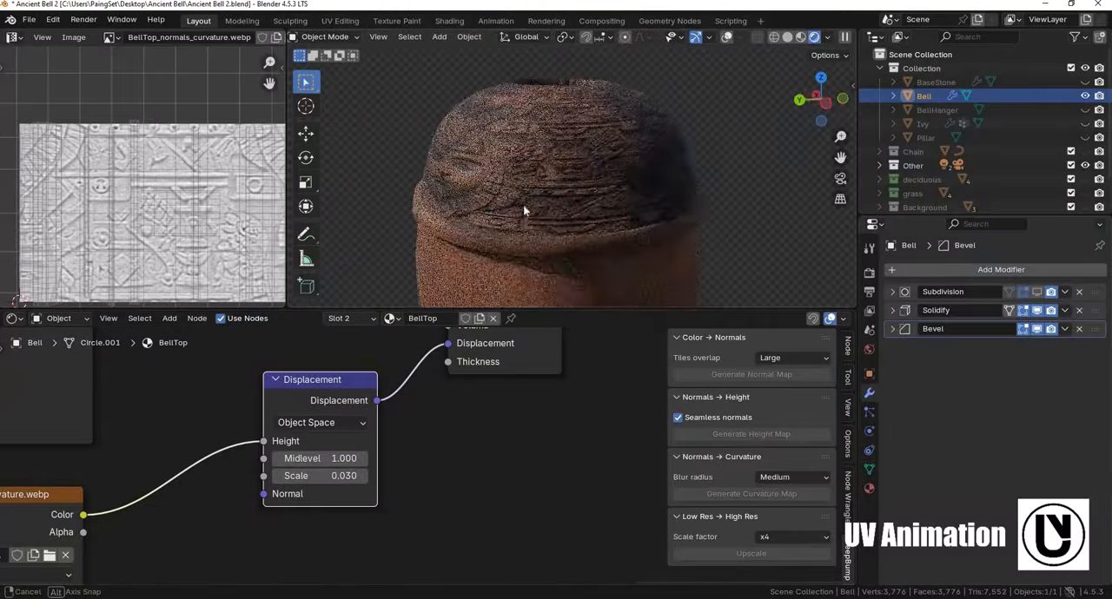
{"action": "scroll", "coordinate": [511, 196], "scroll_direction": "up", "scroll_amount": 2}
{"action": "scroll", "coordinate": [521, 175], "scroll_direction": "down", "scroll_amount": 5}
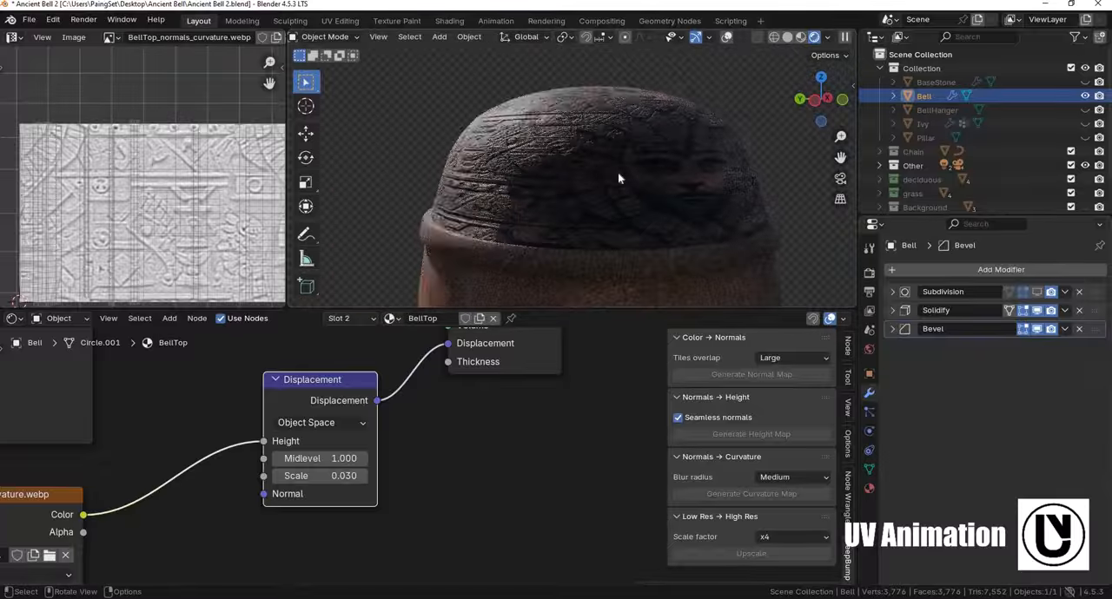
{"action": "middle_click_drag", "start_coordinate": [618, 171], "coordinate": [673, 241]}
{"action": "scroll", "coordinate": [663, 231], "scroll_direction": "up", "scroll_amount": 1}
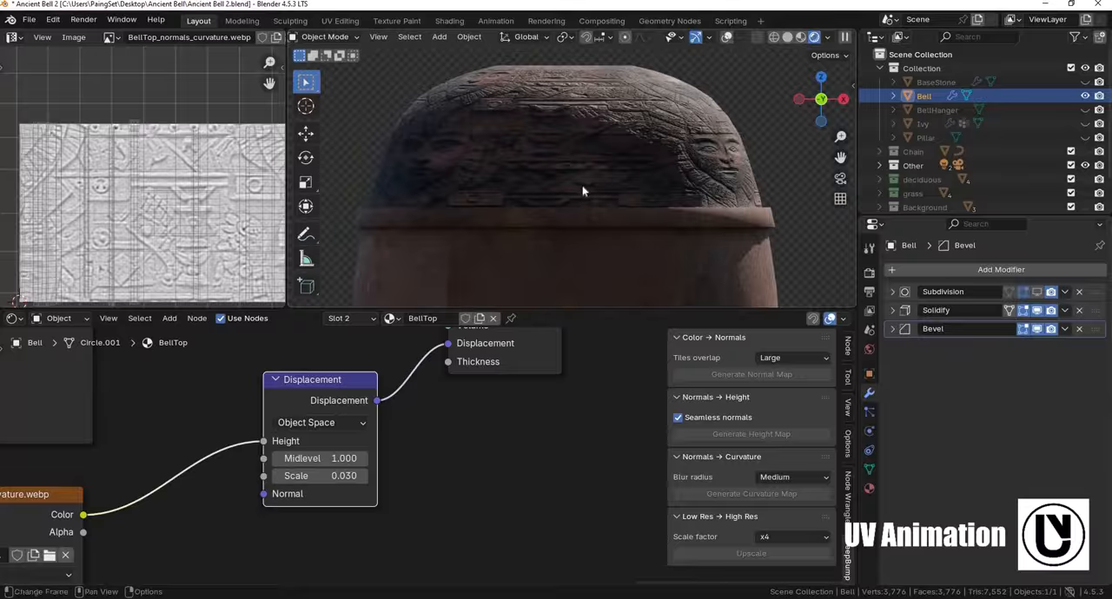
{"action": "middle_click_drag", "start_coordinate": [589, 191], "coordinate": [560, 168]}
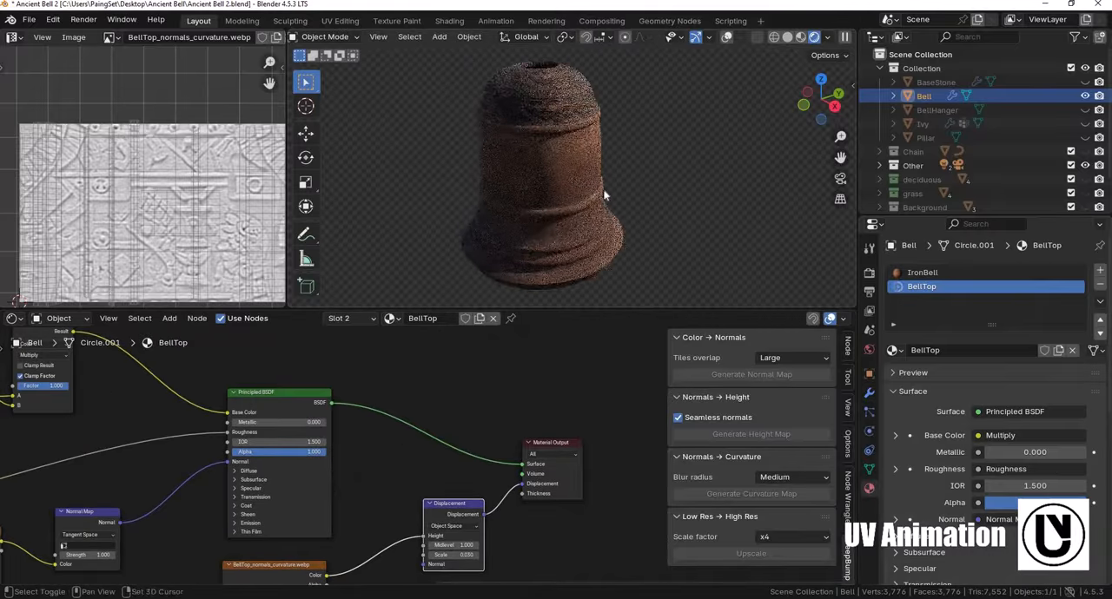
{"action": "middle_click_drag", "start_coordinate": [602, 194], "coordinate": [578, 208]}
{"action": "scroll", "coordinate": [555, 131], "scroll_direction": "up", "scroll_amount": 2}
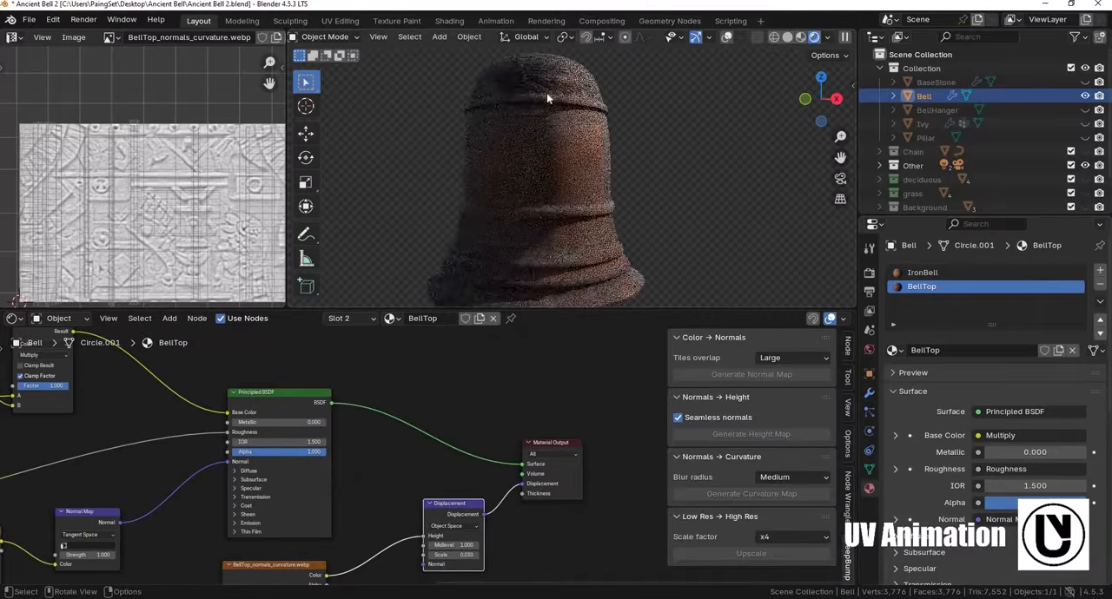
{"action": "middle_click_drag", "start_coordinate": [548, 95], "coordinate": [541, 138]}
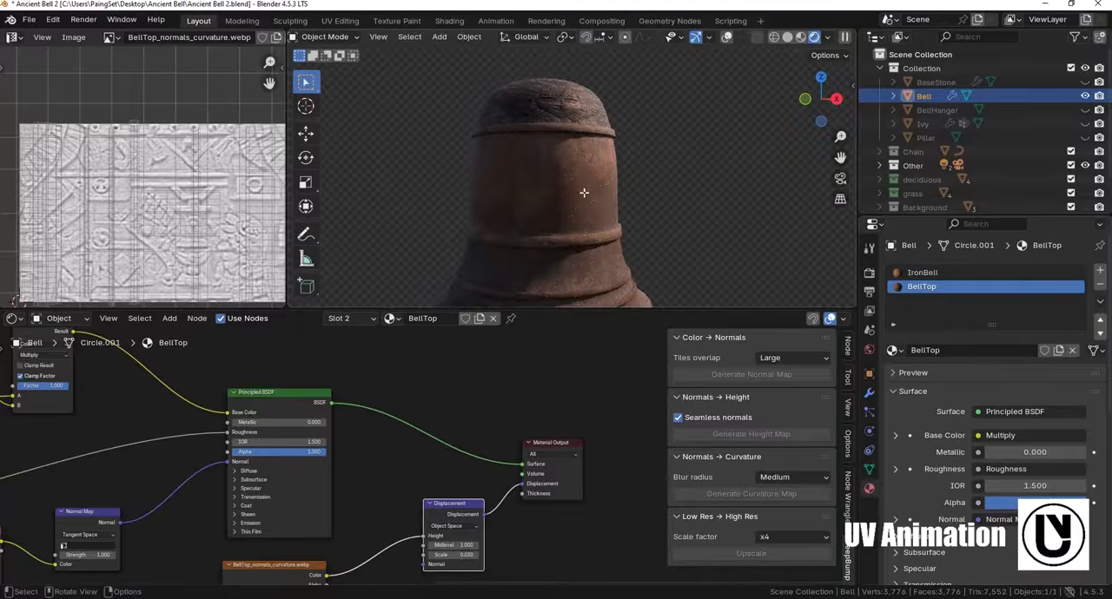
- Select the bell's middle section faces in Edit Mode and add a third material slot using the existing BellTop material
{"action": "key", "text": "Tab"}
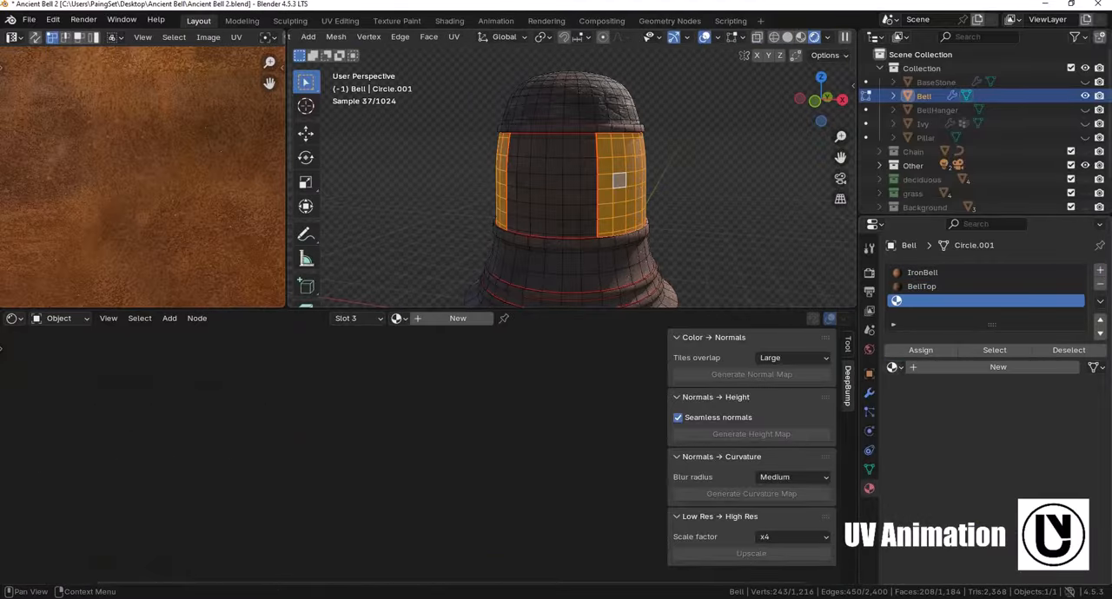
{"action": "left_click", "coordinate": [892, 367]}
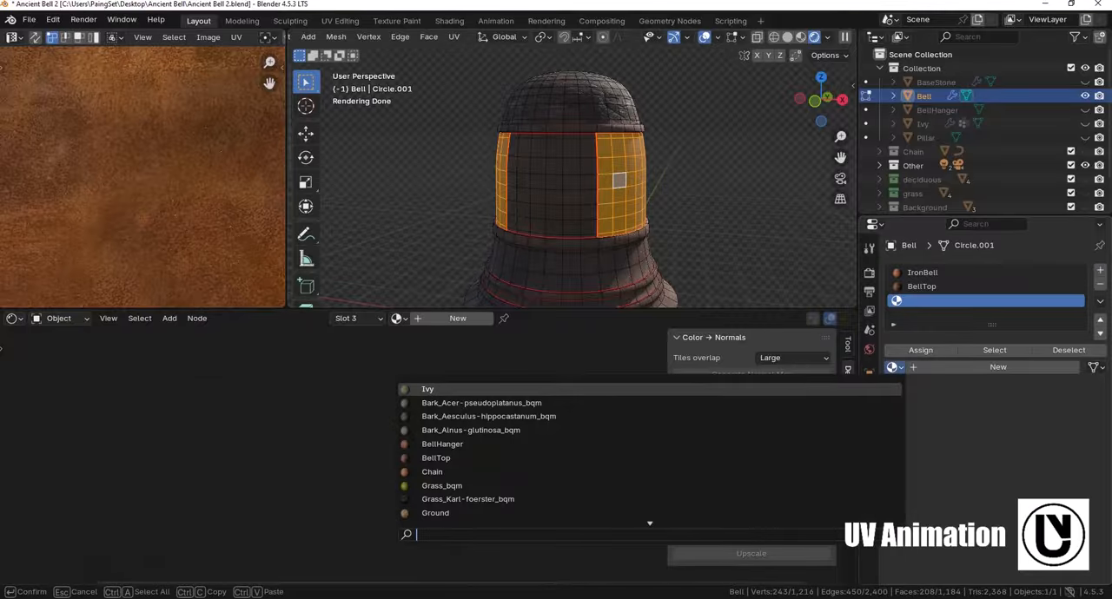
{"action": "type", "text": "belltop"}
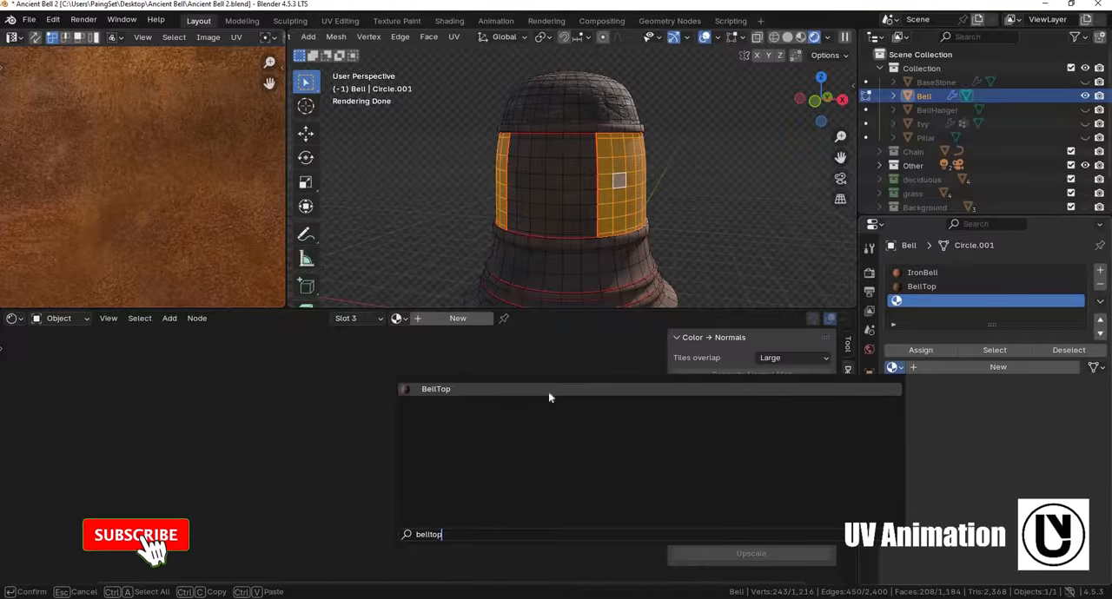
{"action": "left_click", "coordinate": [459, 390]}
- Make the third slot's material a single-user copy and rename it BellMiddle
{"action": "scroll", "coordinate": [489, 425], "scroll_direction": "down", "scroll_amount": 1}
{"action": "middle_click_drag", "start_coordinate": [336, 564], "coordinate": [380, 476]}
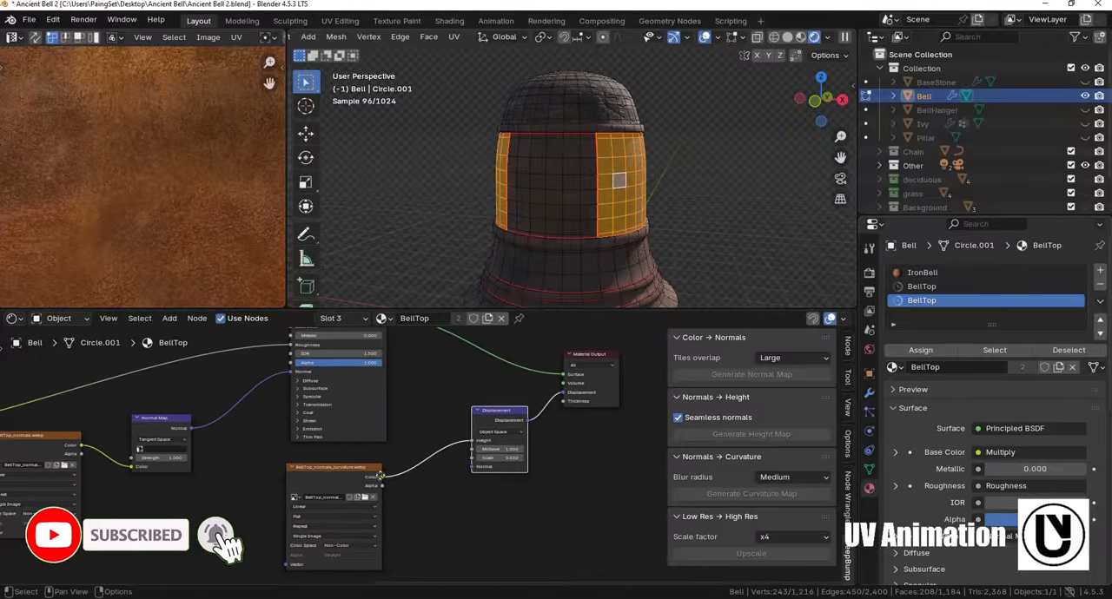
{"action": "middle_click_drag", "start_coordinate": [271, 344], "coordinate": [302, 392]}
{"action": "middle_click_drag", "start_coordinate": [399, 450], "coordinate": [491, 507]}
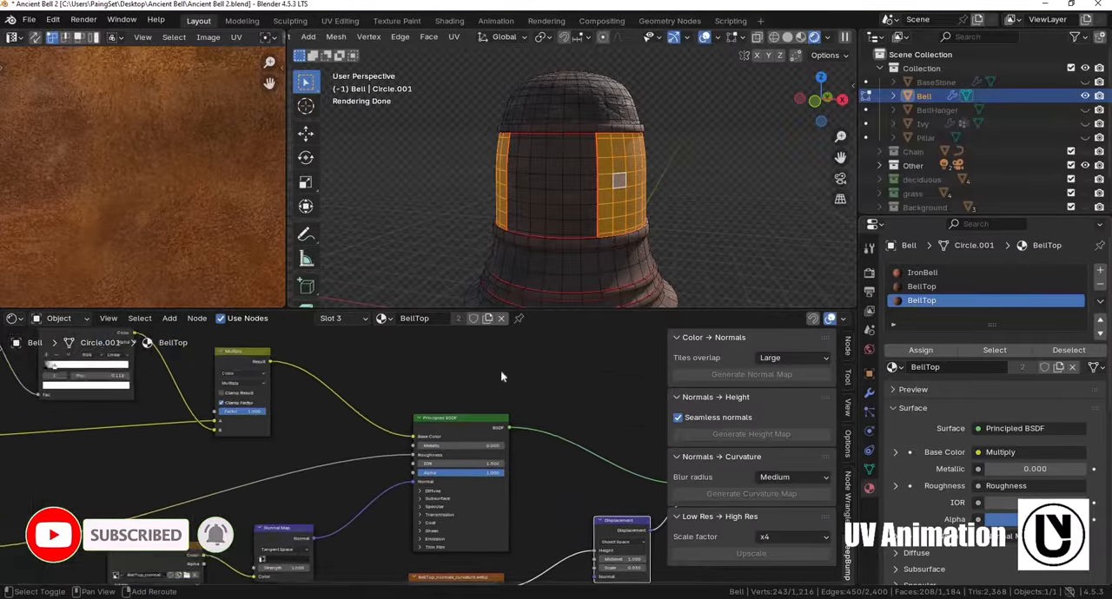
{"action": "scroll", "coordinate": [501, 375], "scroll_direction": "down", "scroll_amount": 2}
{"action": "middle_click_drag", "start_coordinate": [501, 374], "coordinate": [457, 372]}
{"action": "key", "text": "Tab"}
{"action": "left_click", "coordinate": [1021, 350]}
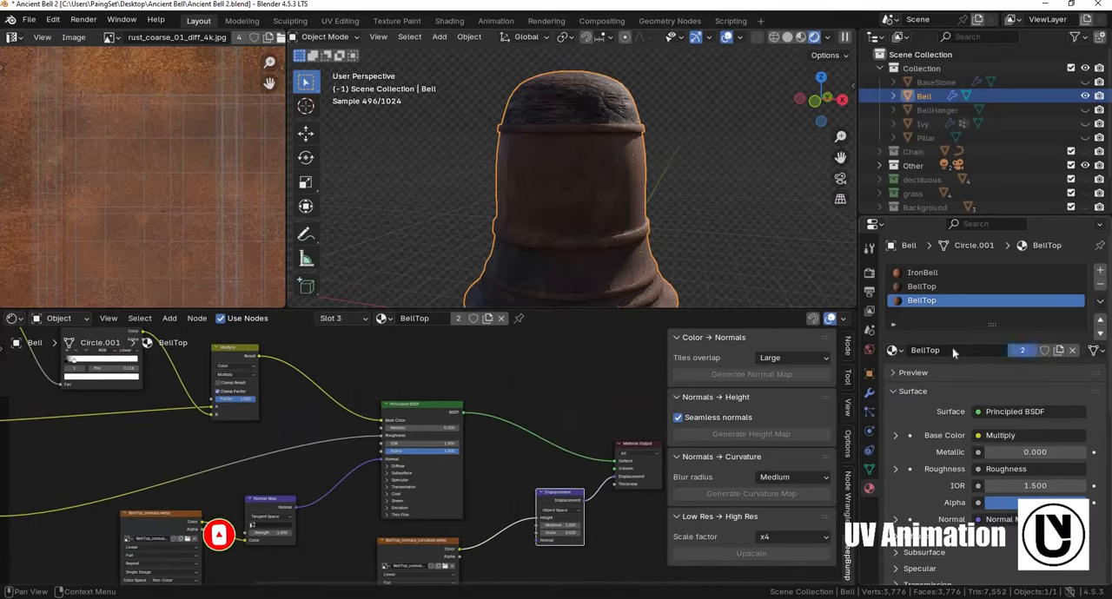
{"action": "double_click", "coordinate": [953, 350]}
{"action": "type", "text": "Be"}
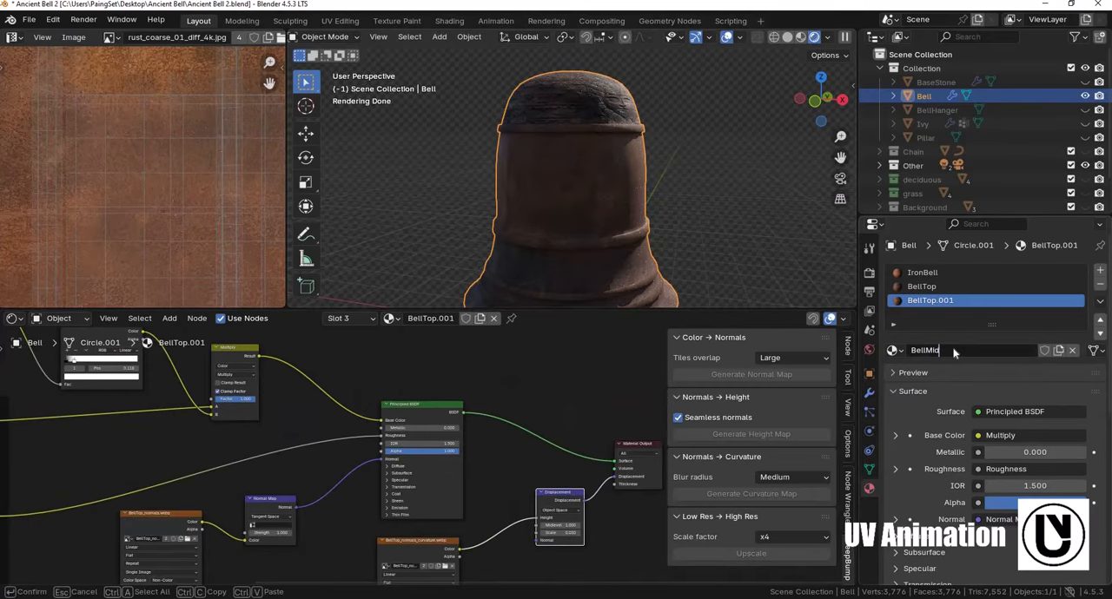
{"action": "key", "text": "Return"}
- Delete the BellTop image nodes, including the curvature and normals textures, and the Normal Map node from the BellMiddle material
{"action": "middle_click_drag", "start_coordinate": [535, 484], "coordinate": [511, 403]}
{"action": "left_click", "coordinate": [406, 467]}
{"action": "key", "text": "x"}
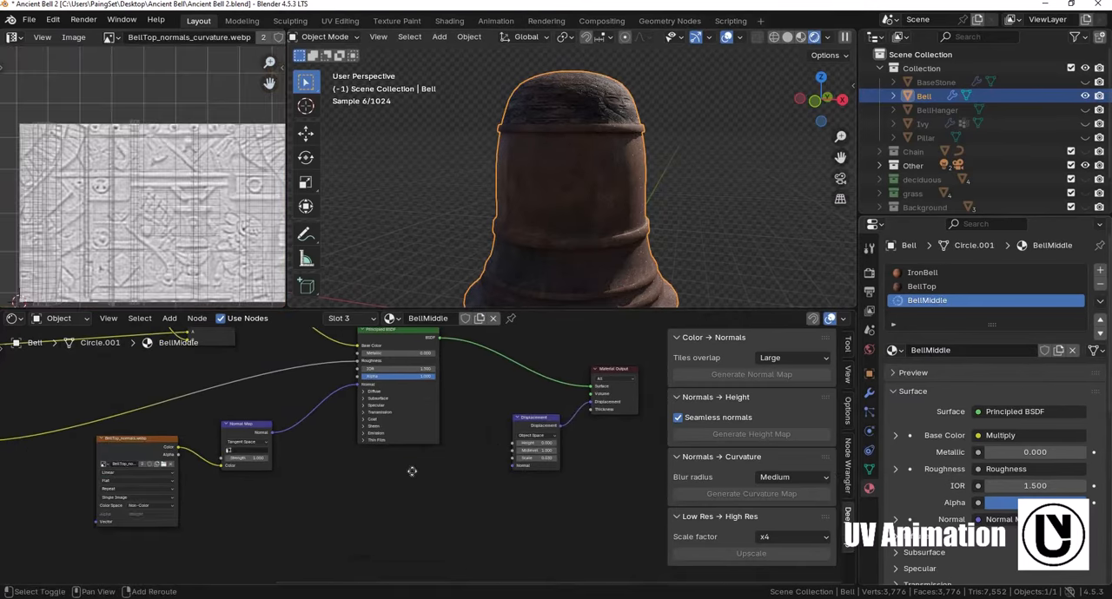
{"action": "middle_click_drag", "start_coordinate": [412, 468], "coordinate": [559, 583]}
{"action": "middle_click_drag", "start_coordinate": [361, 400], "coordinate": [493, 436], "text": "shift"}
{"action": "left_click", "coordinate": [252, 389]}
{"action": "left_click", "coordinate": [440, 481]}
{"action": "middle_click_drag", "start_coordinate": [440, 481], "coordinate": [397, 364], "text": "shift"}
{"action": "scroll", "coordinate": [397, 364], "scroll_direction": "down", "scroll_amount": 1}
{"action": "left_click", "coordinate": [388, 451]}
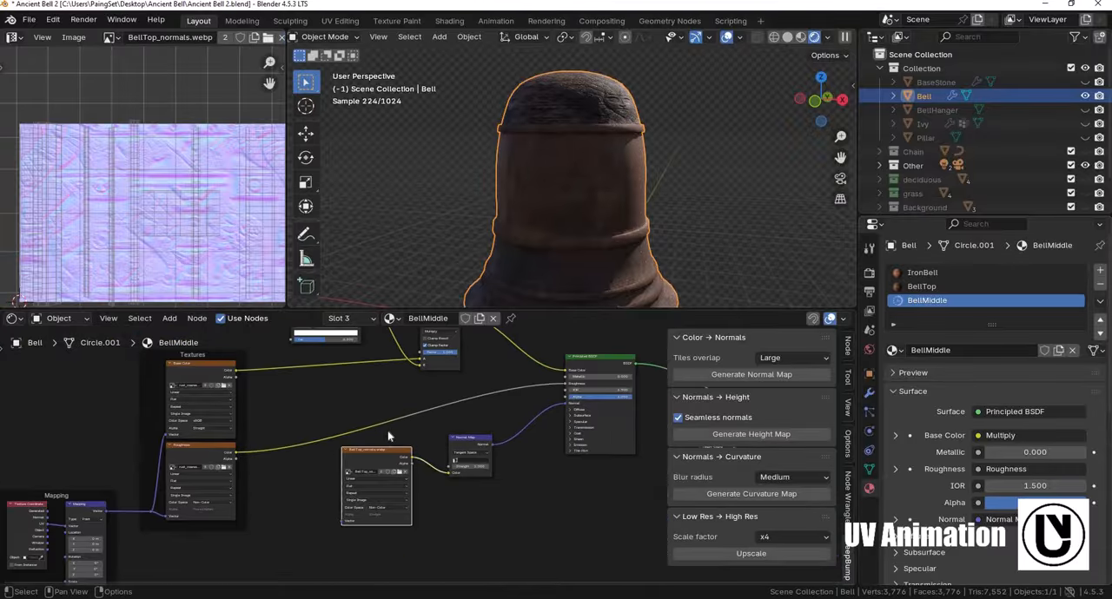
{"action": "left_click", "coordinate": [462, 474]}
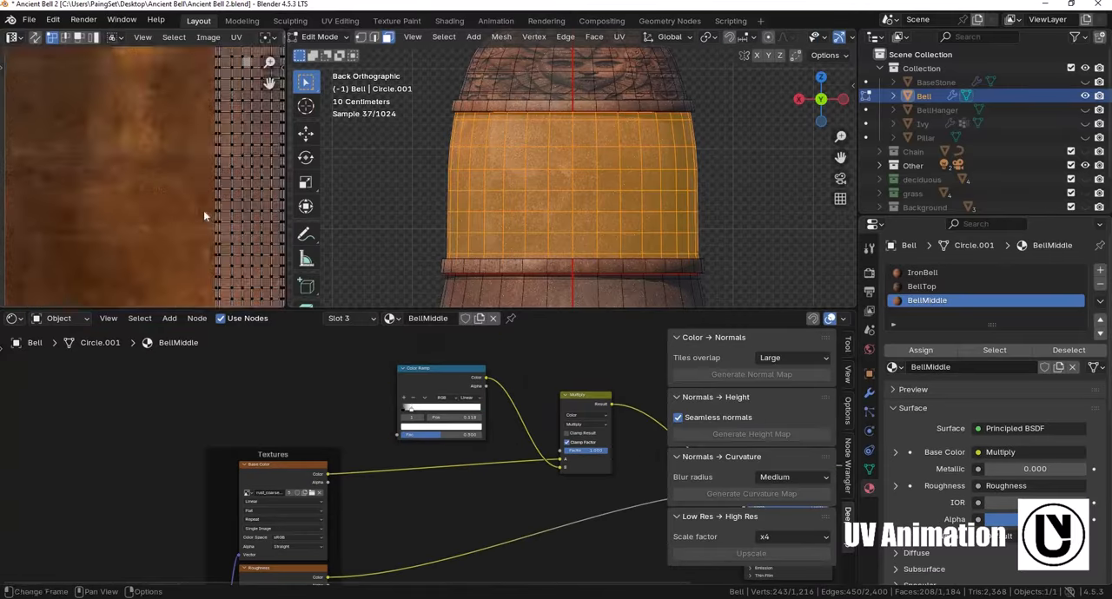
- Rotate the middle section's UV island 90 degrees and center it across the texture as a horizontal strip
{"action": "scroll", "coordinate": [210, 205], "scroll_direction": "down", "scroll_amount": 3}
{"action": "middle_click_drag", "start_coordinate": [205, 220], "coordinate": [199, 201]}
{"action": "scroll", "coordinate": [204, 182], "scroll_direction": "up", "scroll_amount": 3}
{"action": "middle_click_drag", "start_coordinate": [211, 156], "coordinate": [203, 165]}
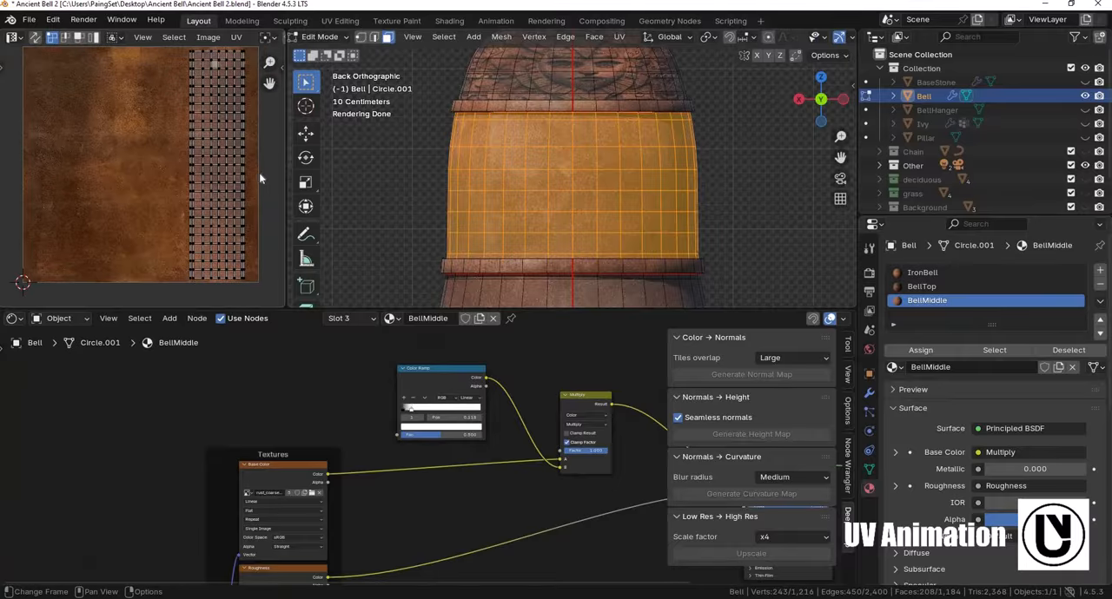
{"action": "key", "text": "a"}
{"action": "key", "text": "g"}
{"action": "left_click", "coordinate": [120, 178]}
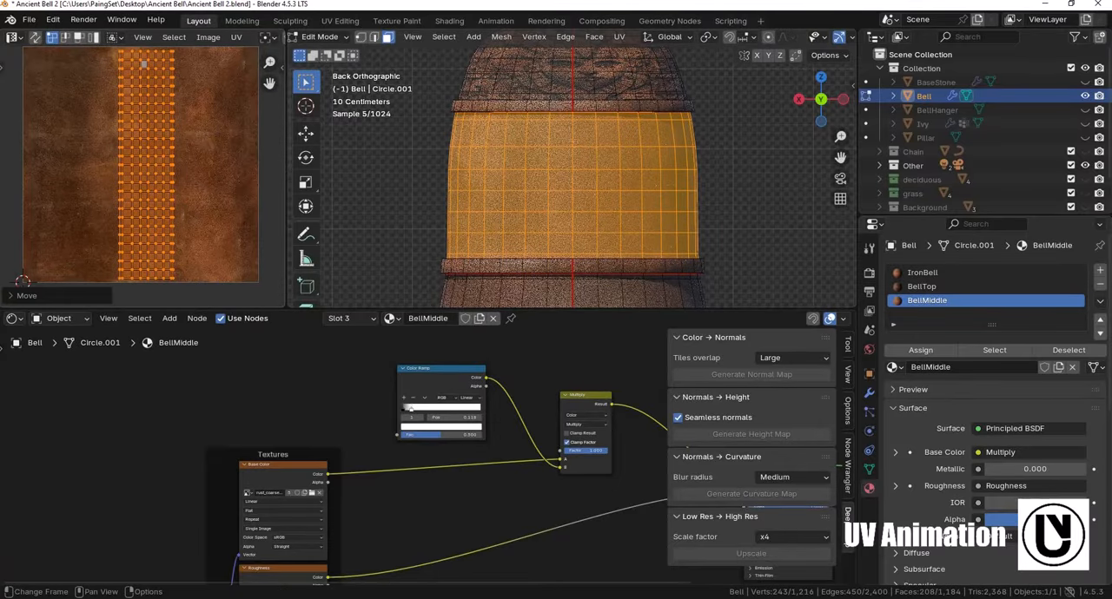
{"action": "type", "text": "r90"}
{"action": "key", "text": "Return"}
{"action": "key", "text": "g"}
{"action": "left_click", "coordinate": [207, 166]}
- Bring the BellBody image from the AI Textures folder into the BellMiddle node tree and feed its color into the Color Ramp
{"action": "middle_click_drag", "start_coordinate": [443, 582], "coordinate": [496, 522]}
{"action": "key", "text": "alt+Tab"}
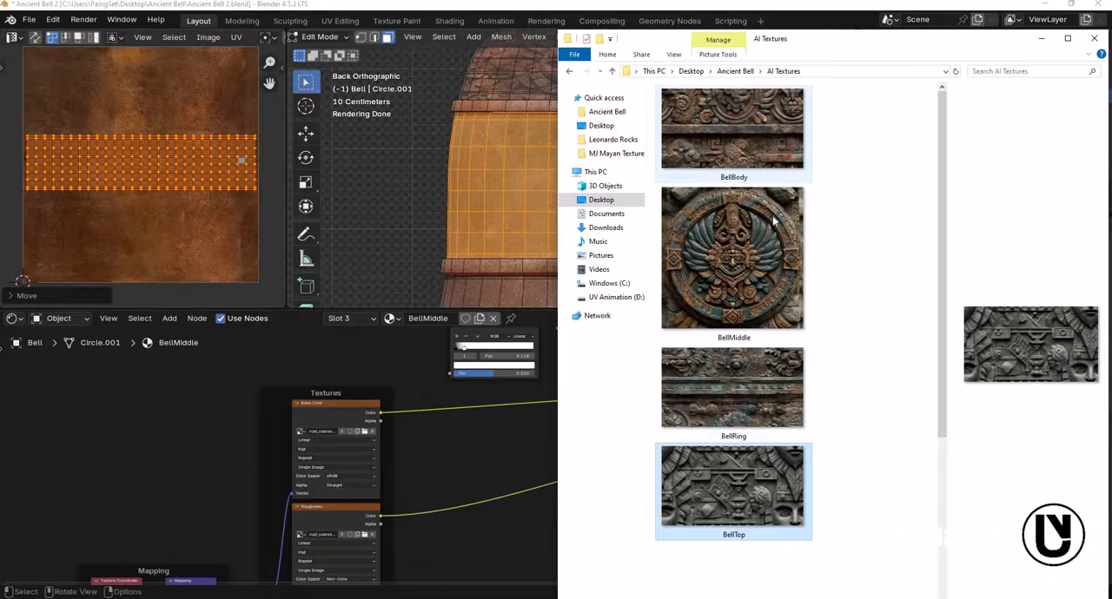
{"action": "left_click", "coordinate": [718, 147]}
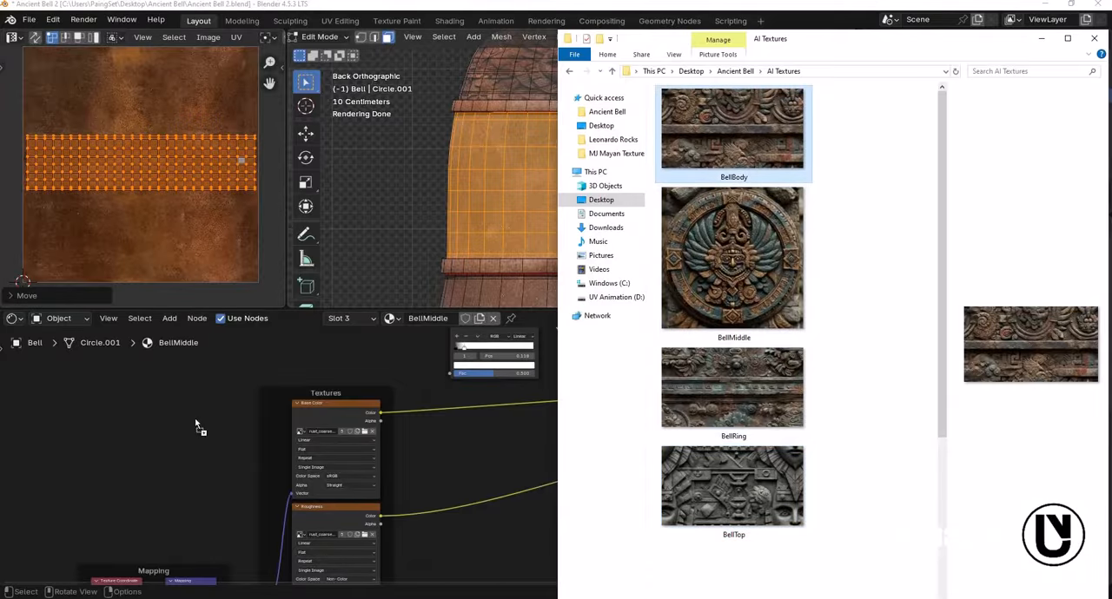
{"action": "left_click_drag", "start_coordinate": [199, 421], "coordinate": [202, 418]}
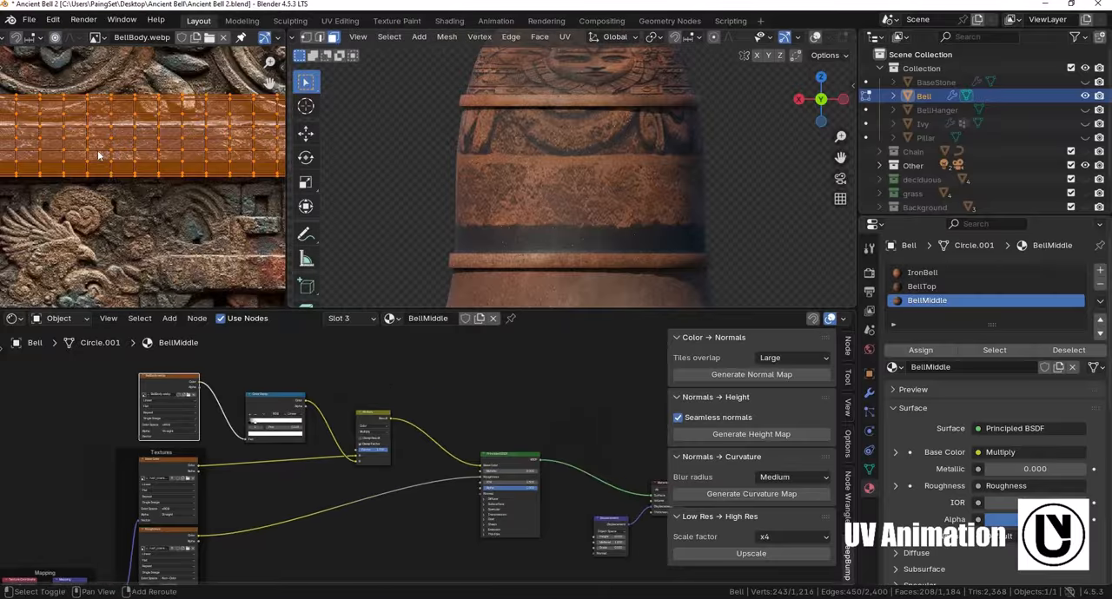
- Scale the middle section's UV island up uniformly by about 2.7 over the BellBody image
{"action": "middle_click_drag", "start_coordinate": [219, 124], "coordinate": [409, 156]}
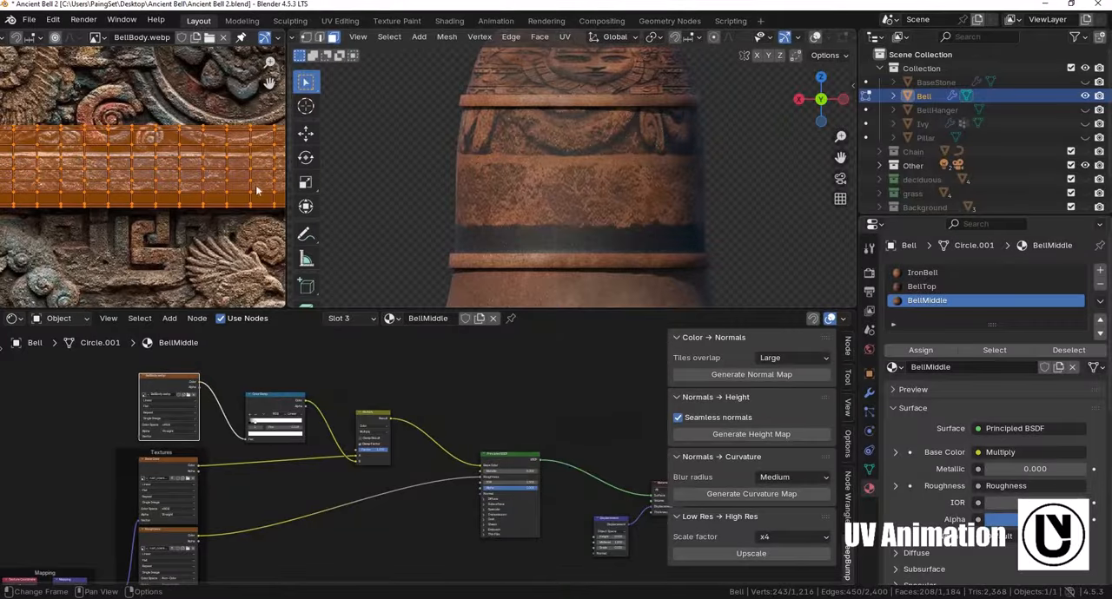
{"action": "scroll", "coordinate": [197, 199], "scroll_direction": "down", "scroll_amount": 4}
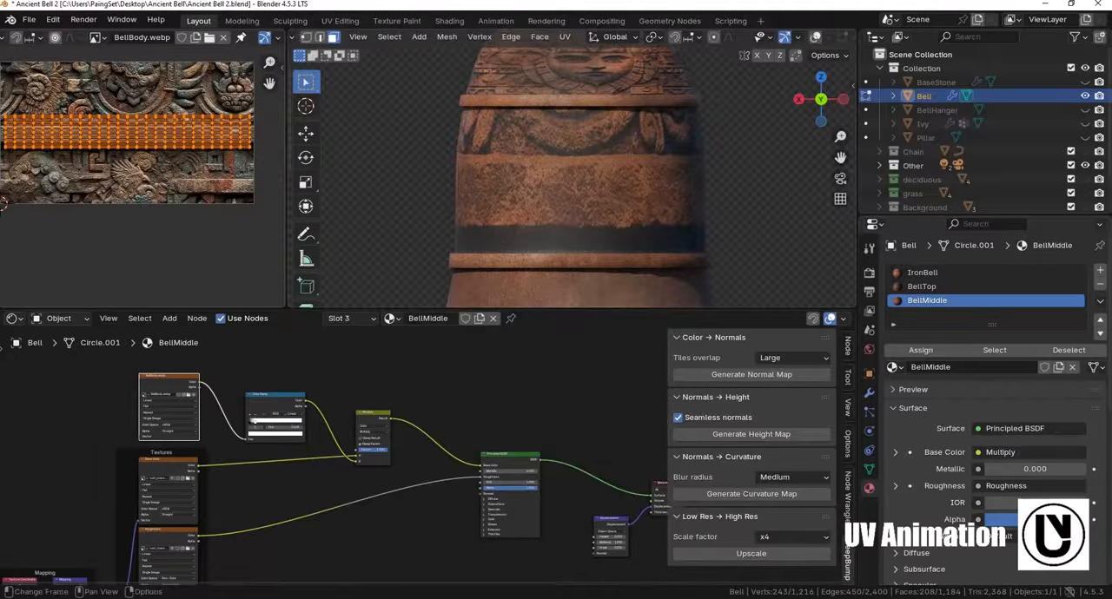
{"action": "key", "text": "s"}
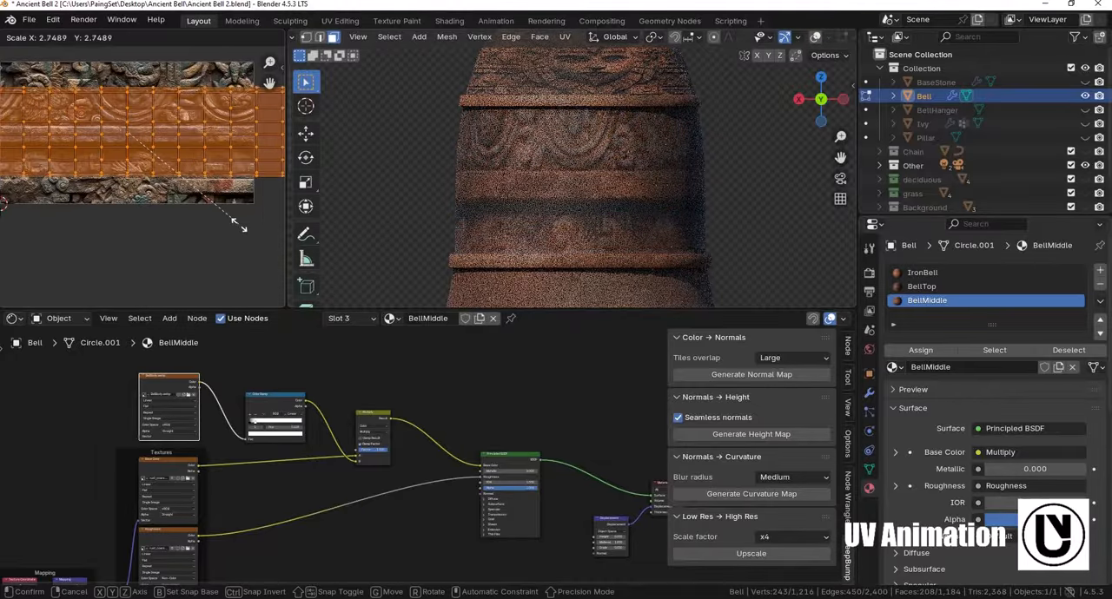
{"action": "left_click", "coordinate": [240, 192]}
- Stretch the UV island by about 1.5 along Y and shift it slightly to align with the bands of the BellBody image
{"action": "scroll", "coordinate": [193, 174], "scroll_direction": "up", "scroll_amount": 3}
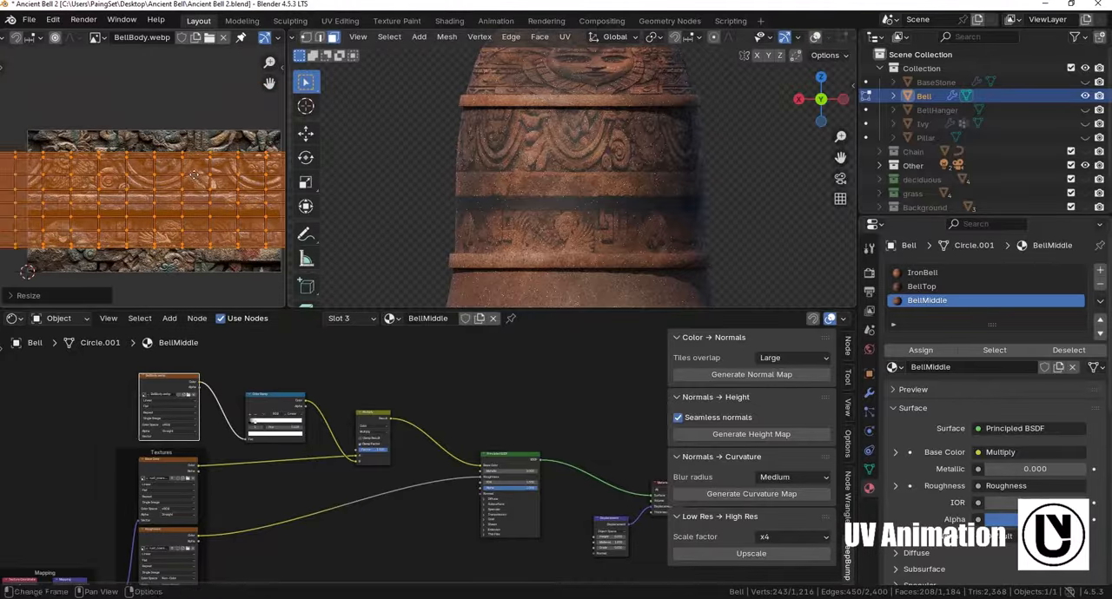
{"action": "middle_click_drag", "start_coordinate": [203, 197], "coordinate": [193, 175]}
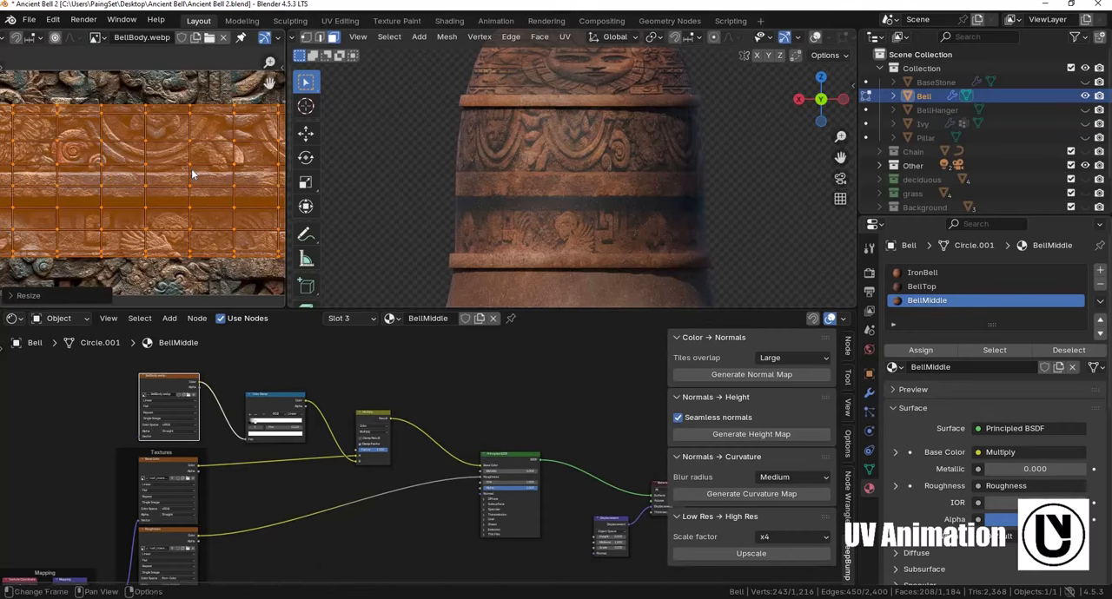
{"action": "key", "text": "s"}
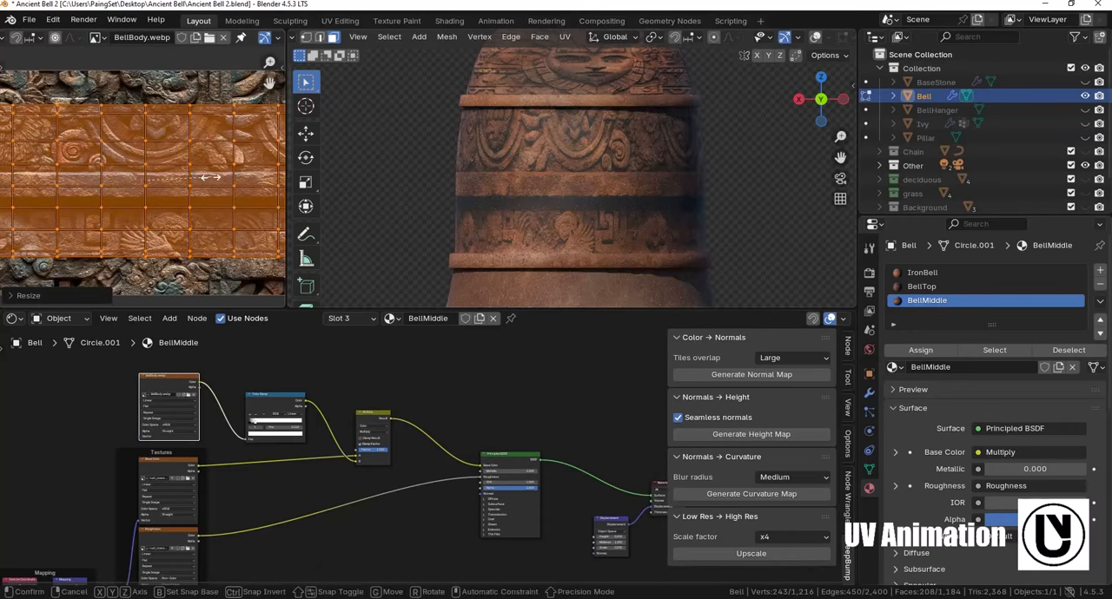
{"action": "key", "text": "y"}
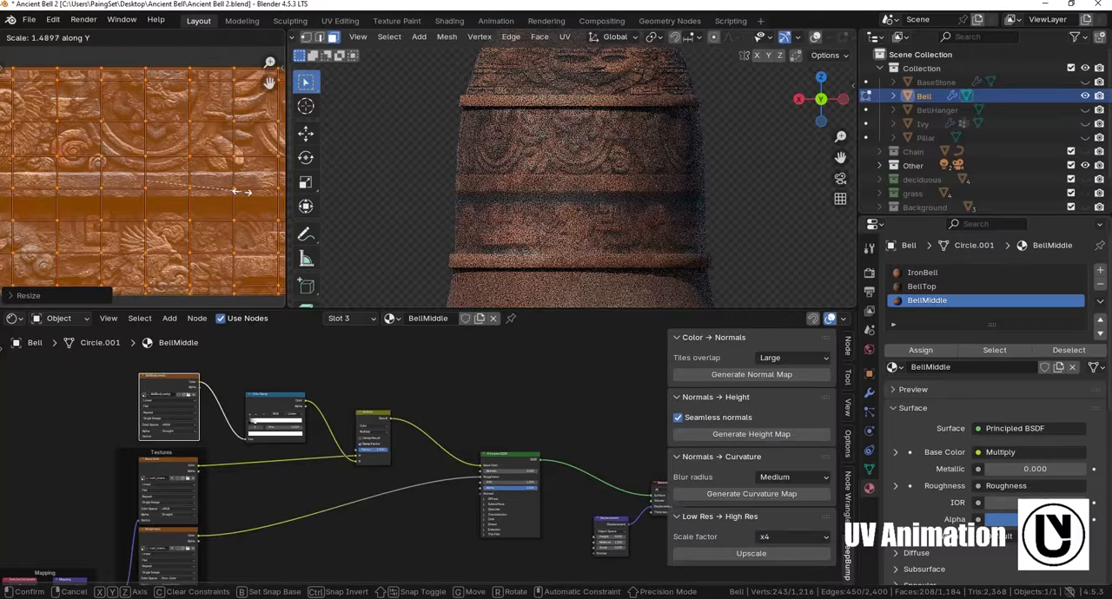
{"action": "left_click", "coordinate": [227, 191]}
{"action": "scroll", "coordinate": [231, 180], "scroll_direction": "down", "scroll_amount": 1}
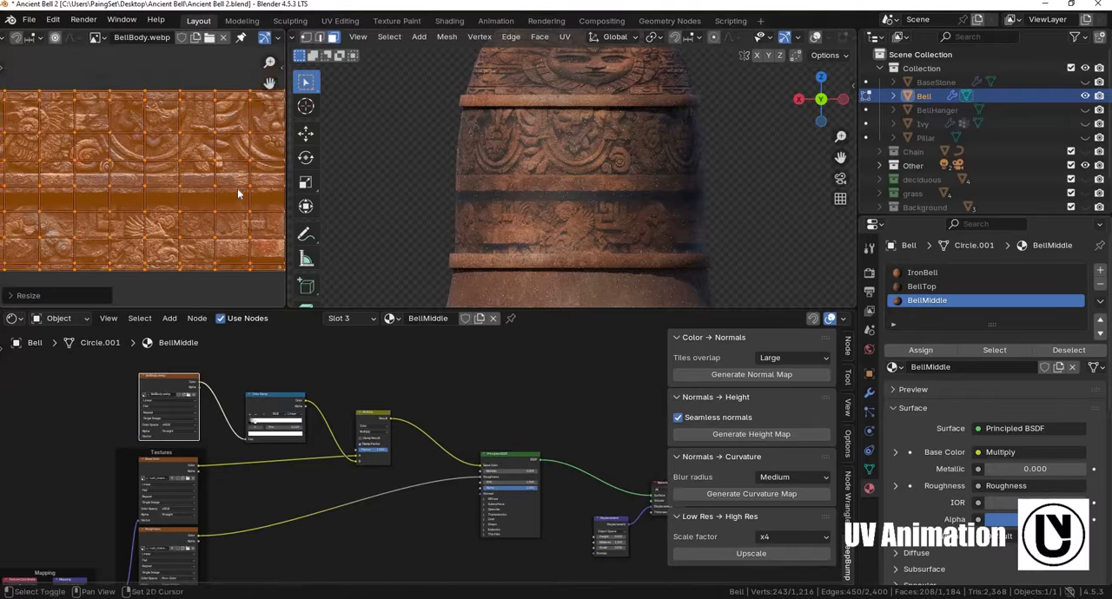
{"action": "key", "text": "g"}
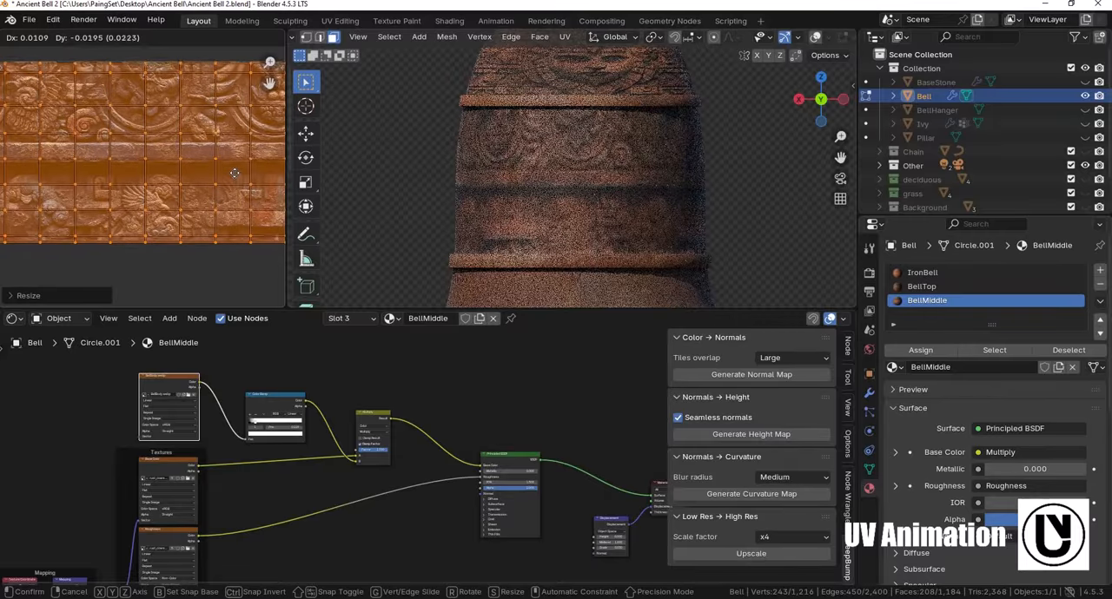
{"action": "left_click", "coordinate": [237, 183]}
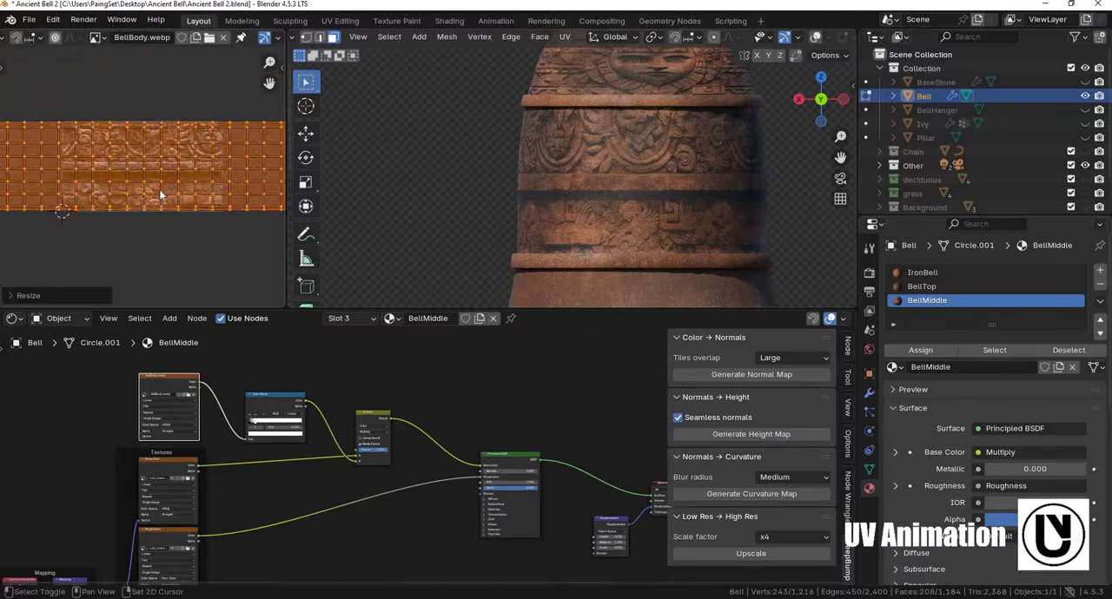
{"action": "scroll", "coordinate": [161, 195], "scroll_direction": "up", "scroll_amount": 4}
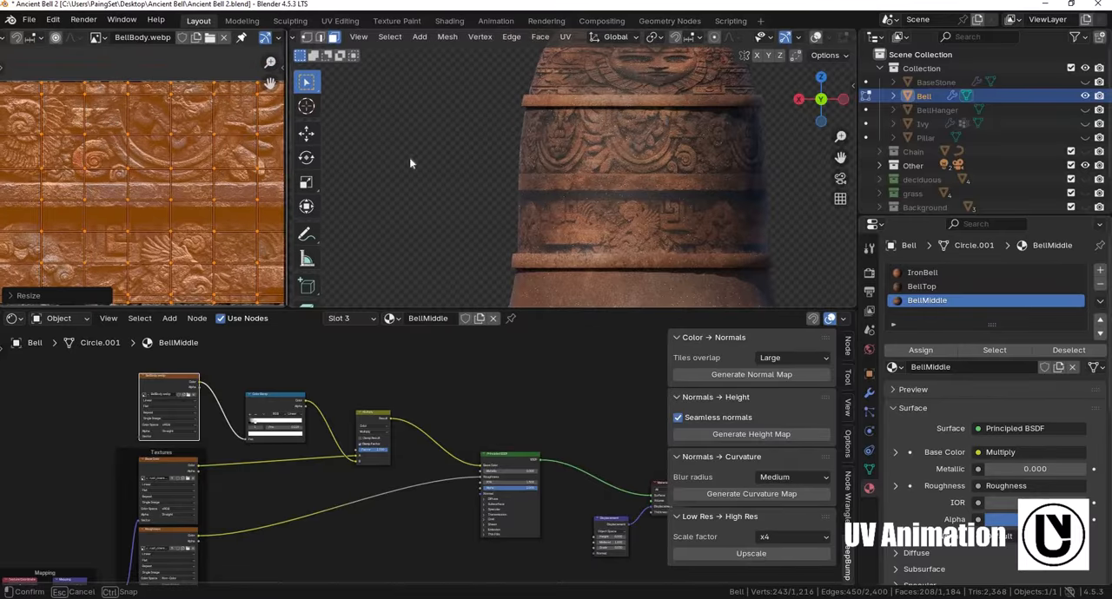
- Widen the UV editor and slide the middle section's UV island along X over the BellBody image
{"action": "left_click_drag", "start_coordinate": [287, 162], "coordinate": [457, 162]}
{"action": "scroll", "coordinate": [225, 155], "scroll_direction": "down", "scroll_amount": 1}
{"action": "middle_click_drag", "start_coordinate": [226, 155], "coordinate": [177, 151]}
{"action": "scroll", "coordinate": [661, 208], "scroll_direction": "up", "scroll_amount": 5}
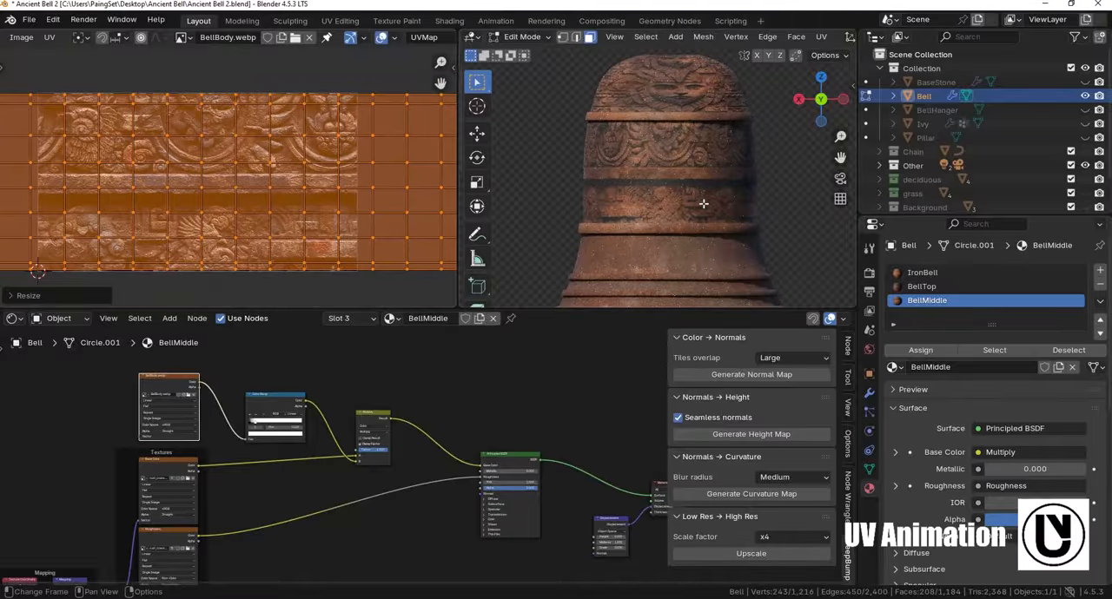
{"action": "key", "text": "g"}
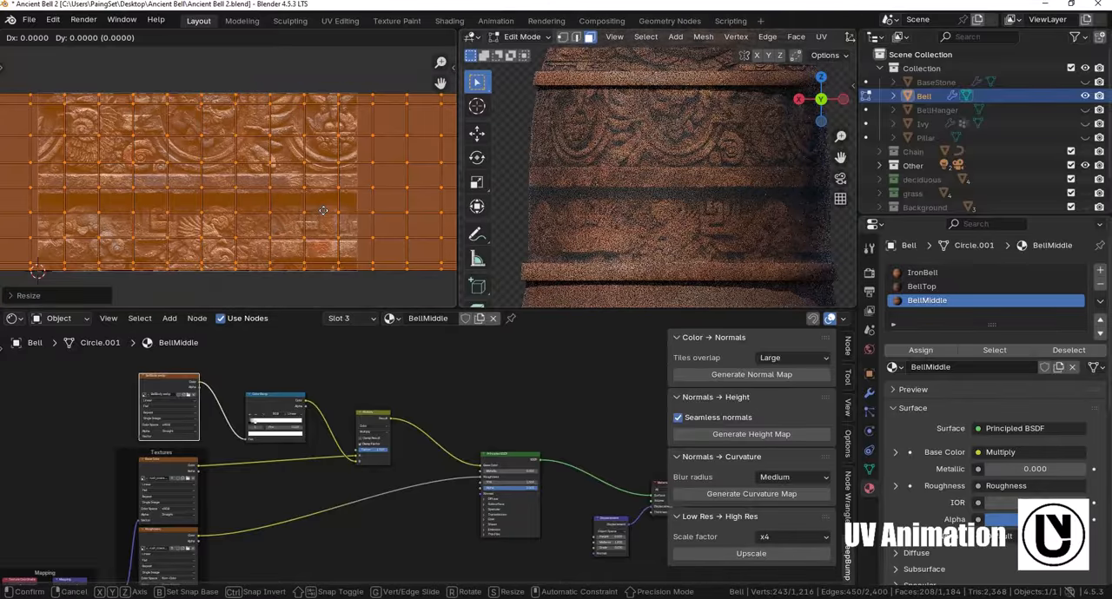
{"action": "key", "text": "x"}
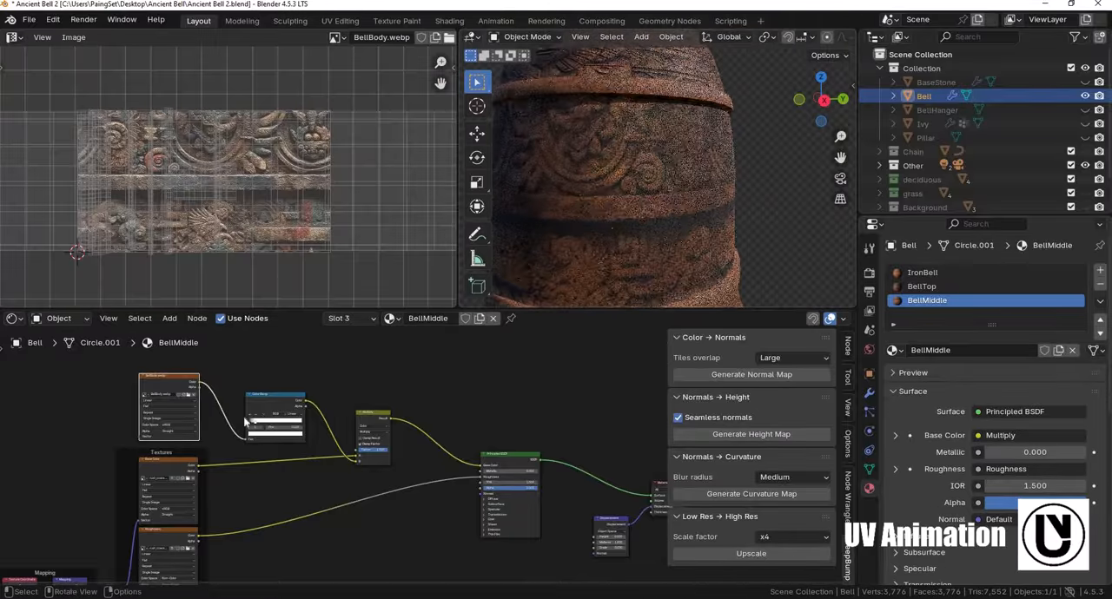
- Generate a normal map from the BellBody image, place its nodes below the Principled BSDF and connect the Normal Map to the shader's Normal input
{"action": "scroll", "coordinate": [360, 466], "scroll_direction": "up", "scroll_amount": 3}
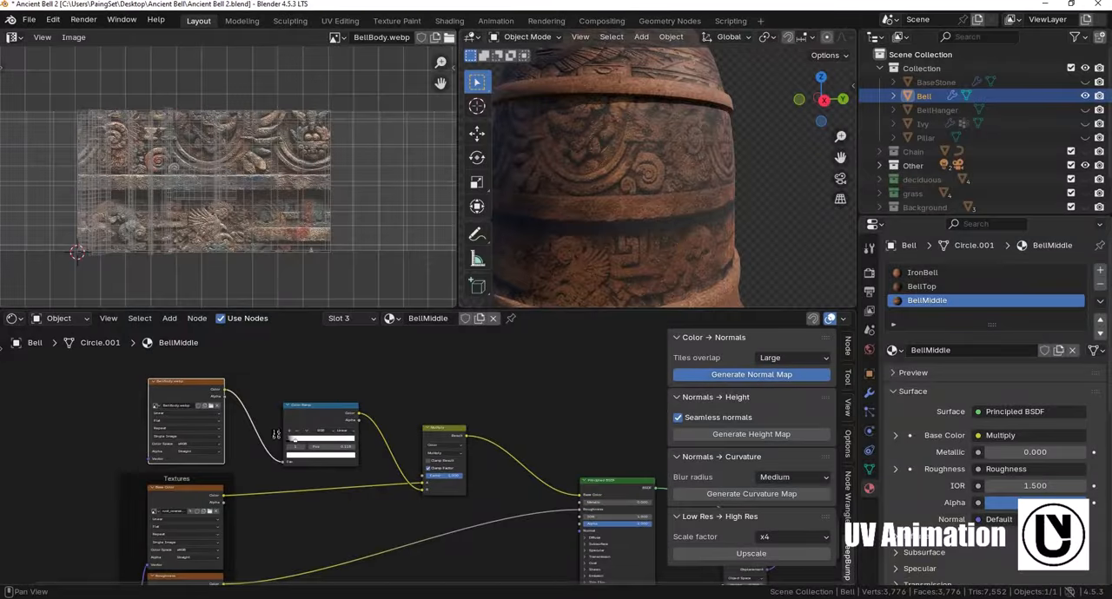
{"action": "middle_click_drag", "start_coordinate": [145, 404], "coordinate": [46, 291]}
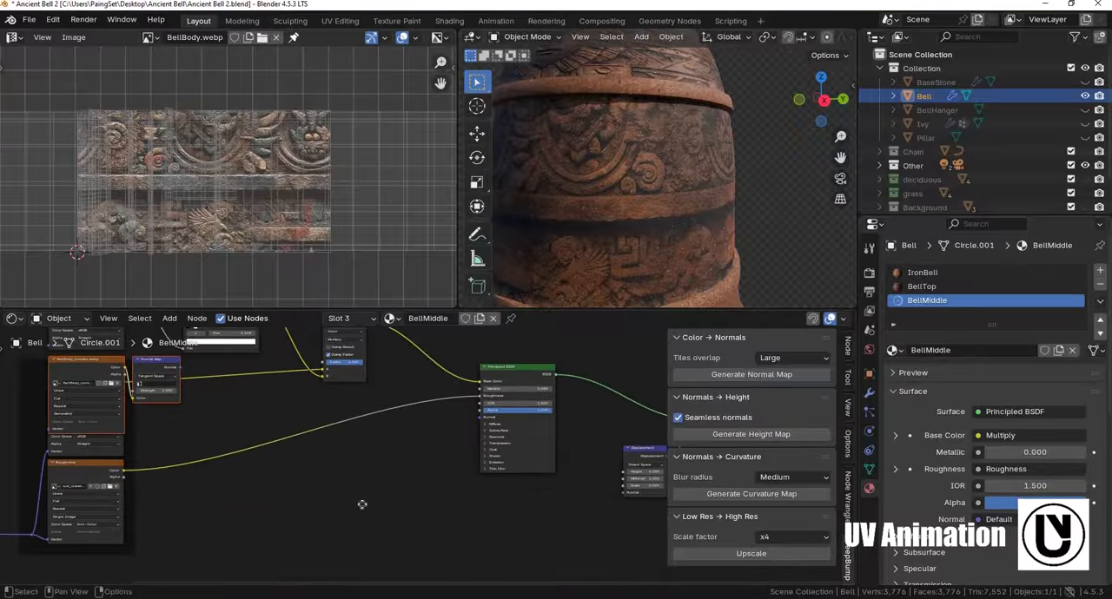
{"action": "key", "text": "g"}
{"action": "left_click", "coordinate": [368, 487]}
{"action": "scroll", "coordinate": [402, 474], "scroll_direction": "up", "scroll_amount": 2}
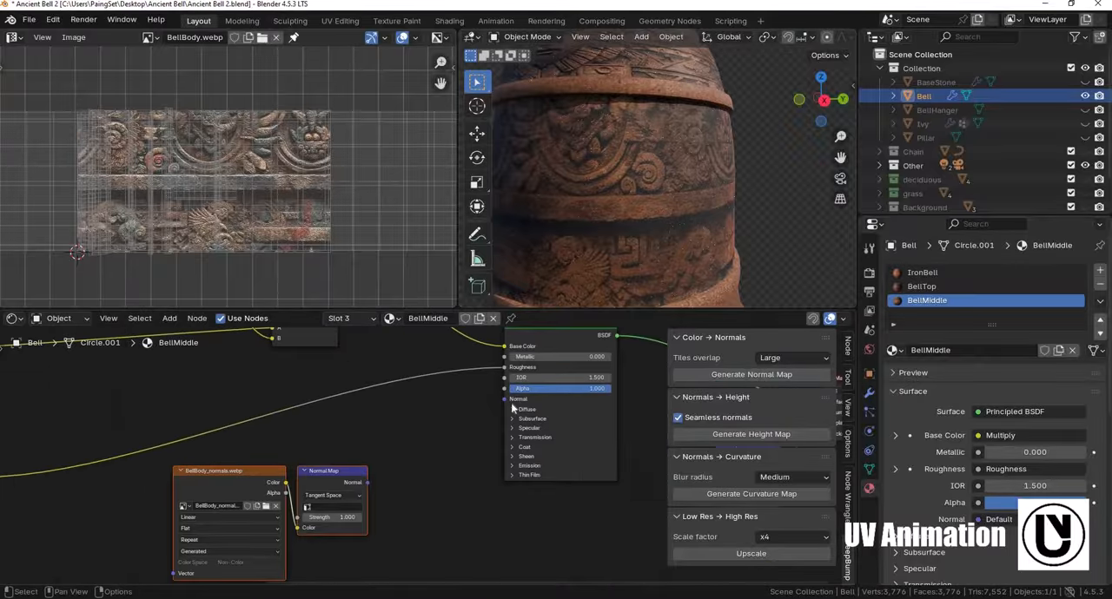
{"action": "middle_click_drag", "start_coordinate": [466, 500], "coordinate": [462, 447]}
{"action": "scroll", "coordinate": [461, 447], "scroll_direction": "up", "scroll_amount": 3}
- Save the generated BellBody normal map as BellBodyNRM in the AI Textures folder
{"action": "left_click", "coordinate": [165, 379]}
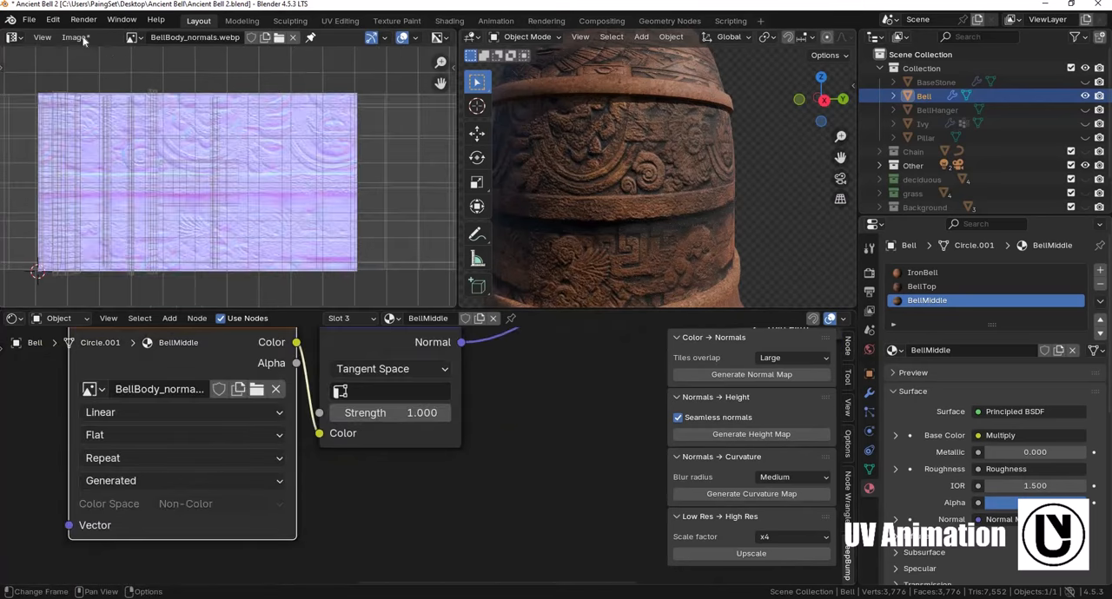
{"action": "scroll", "coordinate": [97, 84], "scroll_direction": "down", "scroll_amount": 3}
{"action": "left_click", "coordinate": [75, 37]}
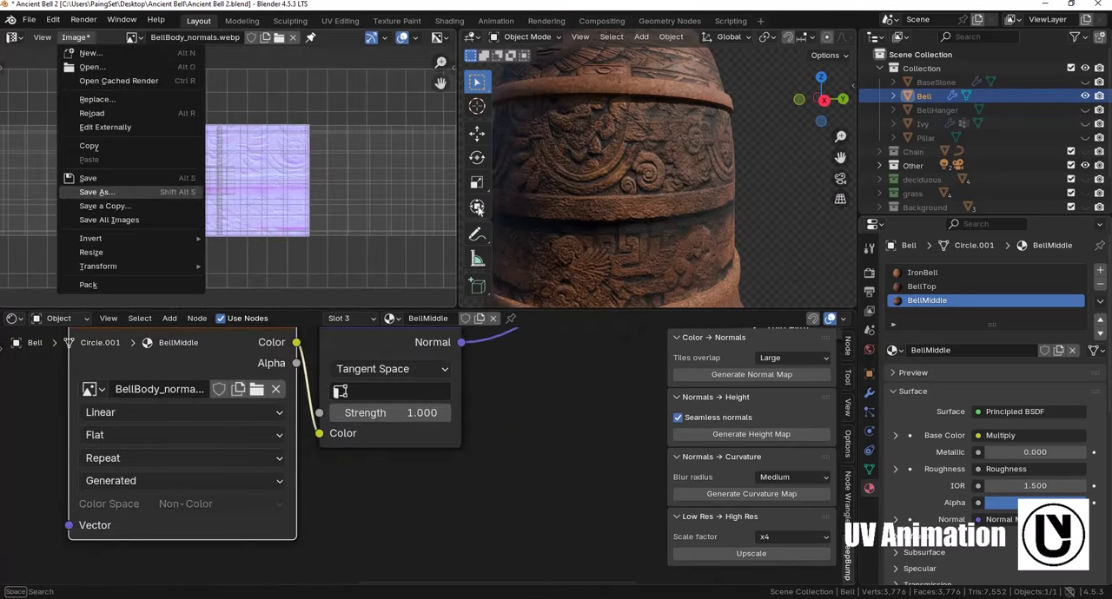
{"action": "left_click", "coordinate": [95, 192]}
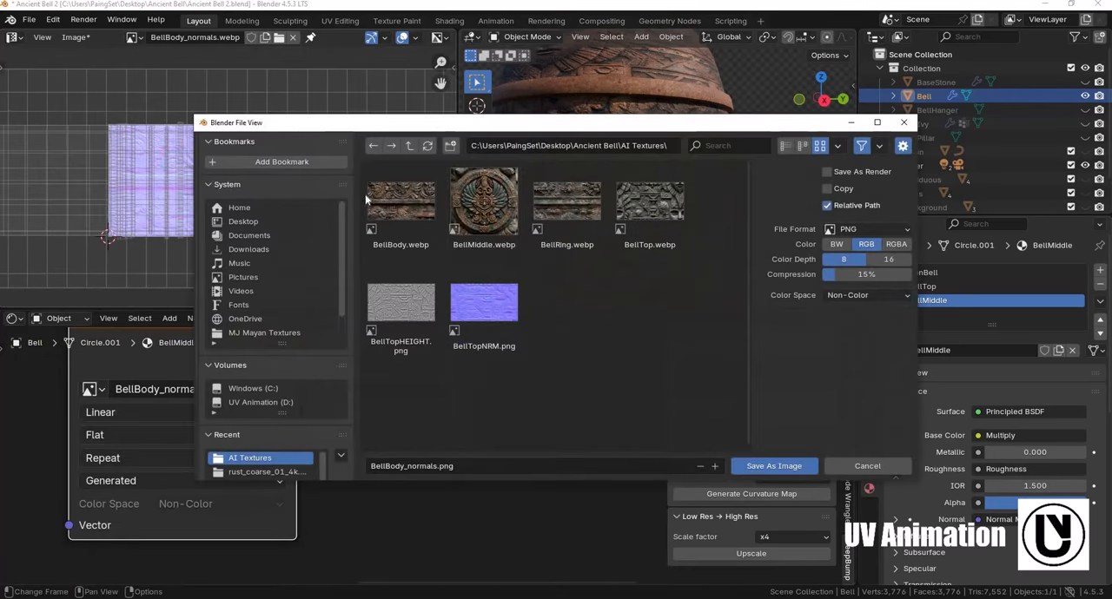
{"action": "left_click", "coordinate": [400, 204]}
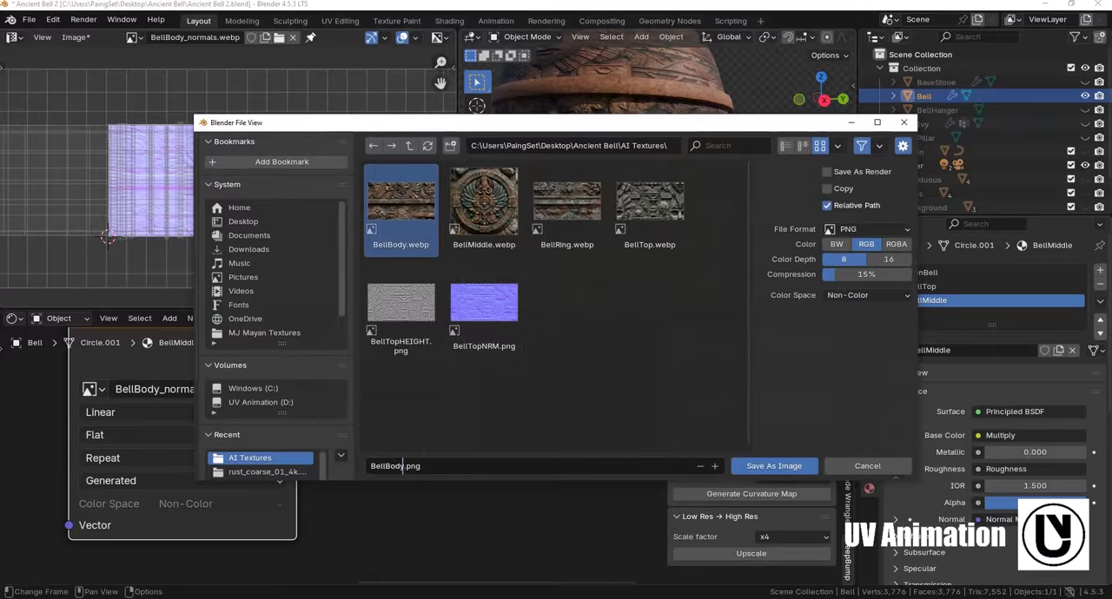
{"action": "key", "text": "Return"}
- Generate a curvature map from the BellBody normals and connect its color to the Displacement node's Height
{"action": "scroll", "coordinate": [289, 417], "scroll_direction": "down", "scroll_amount": 2}
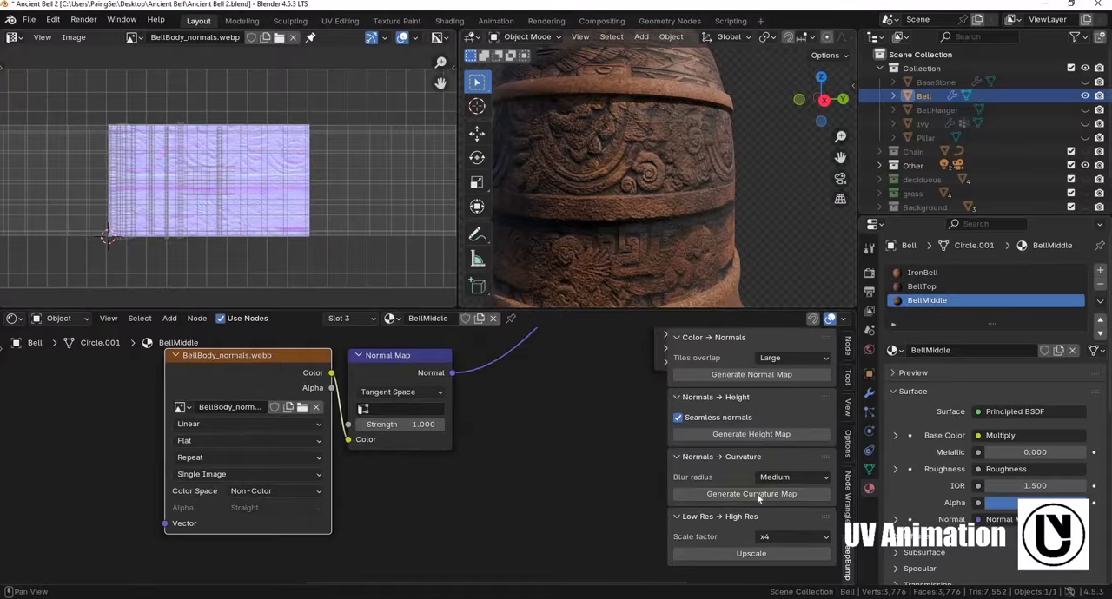
{"action": "left_click", "coordinate": [756, 493]}
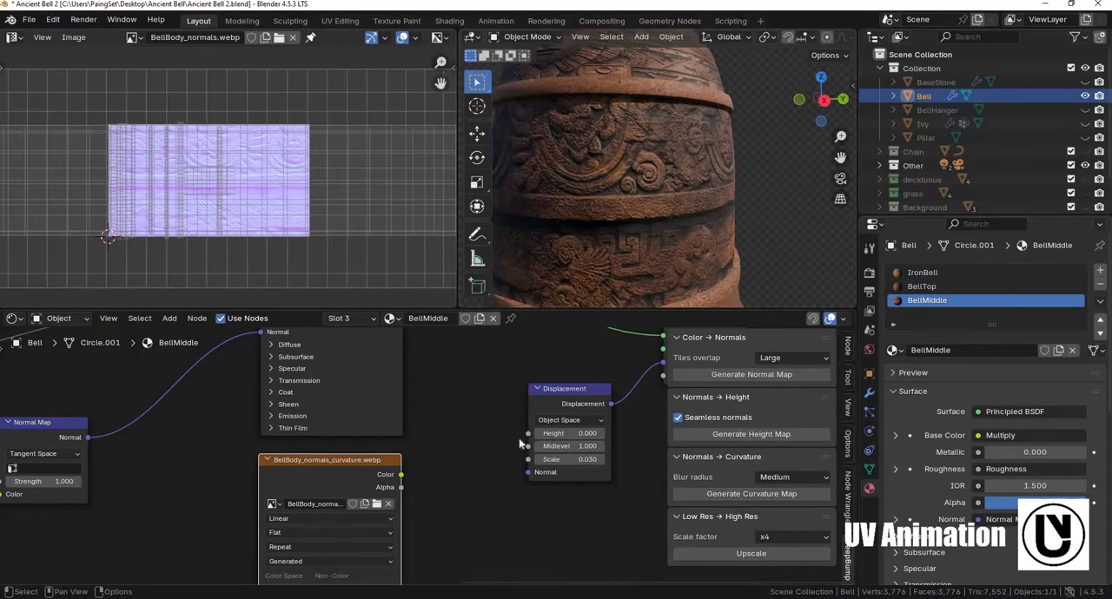
{"action": "left_click_drag", "start_coordinate": [556, 418], "coordinate": [556, 418]}
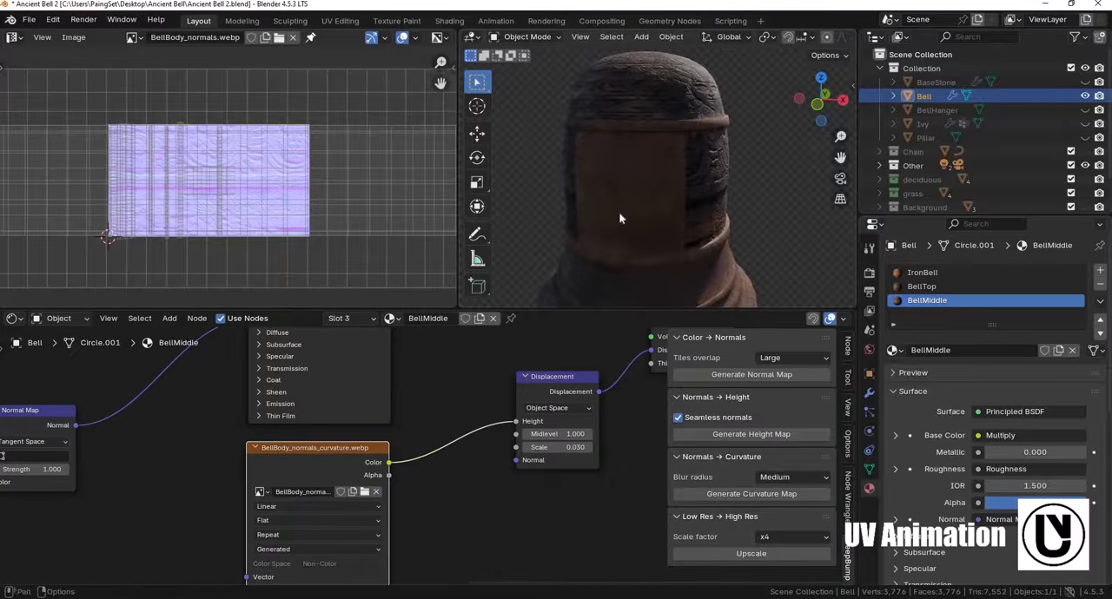
{"action": "middle_click_drag", "start_coordinate": [638, 238], "coordinate": [631, 217], "text": "shift"}
{"action": "middle_click_drag", "start_coordinate": [305, 453], "coordinate": [333, 435]}
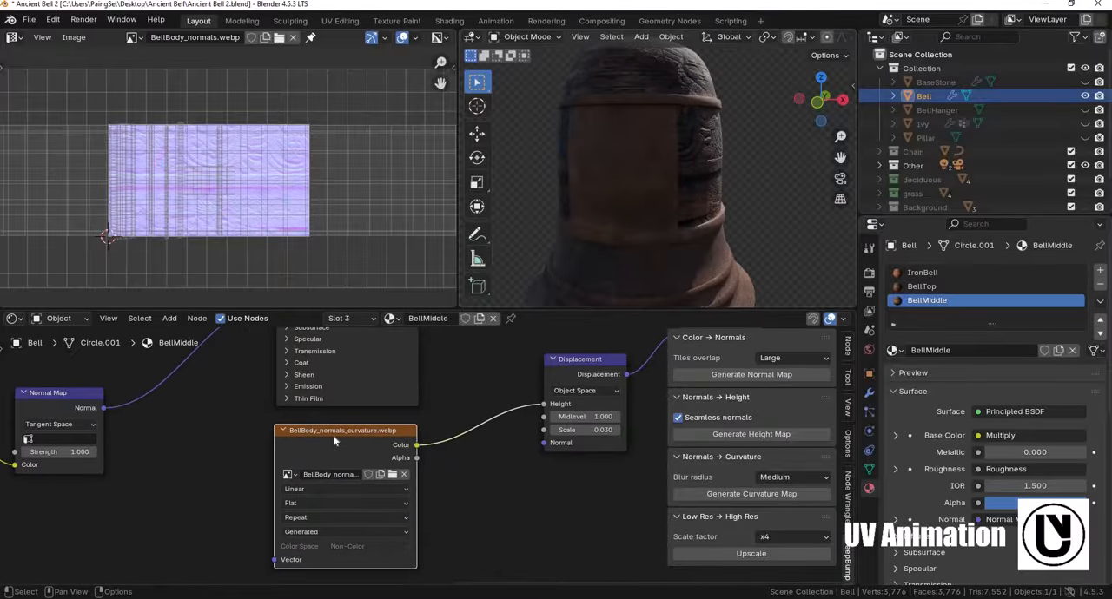
- Display the BellBody curvature image in the image editor and save it as BellBodyHEIGHT in the AI Textures folder
{"action": "scroll", "coordinate": [333, 435], "scroll_direction": "up", "scroll_amount": 2}
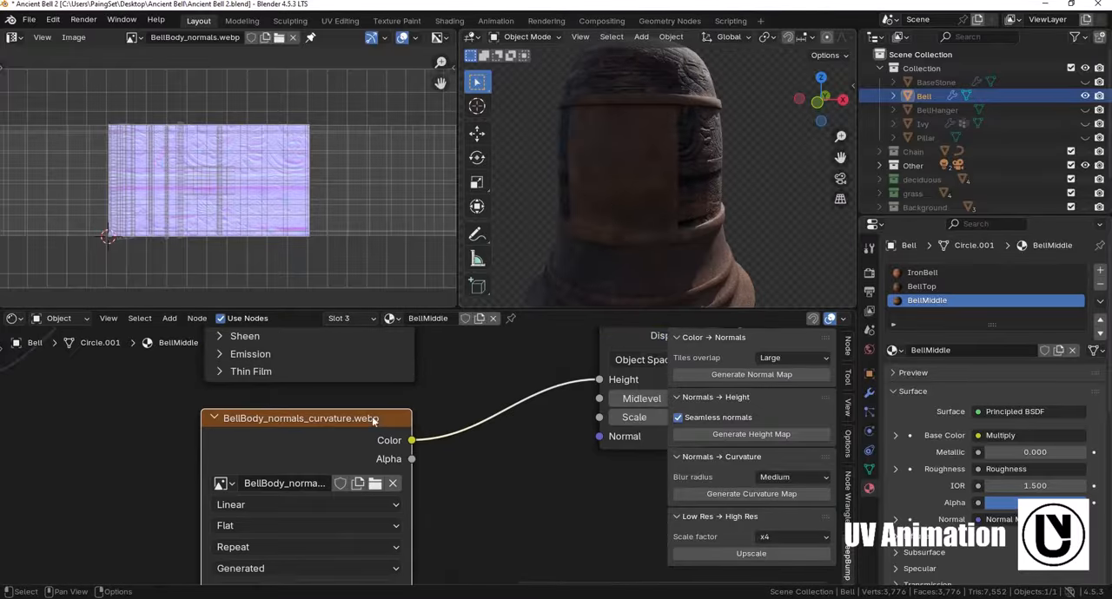
{"action": "left_click", "coordinate": [132, 38]}
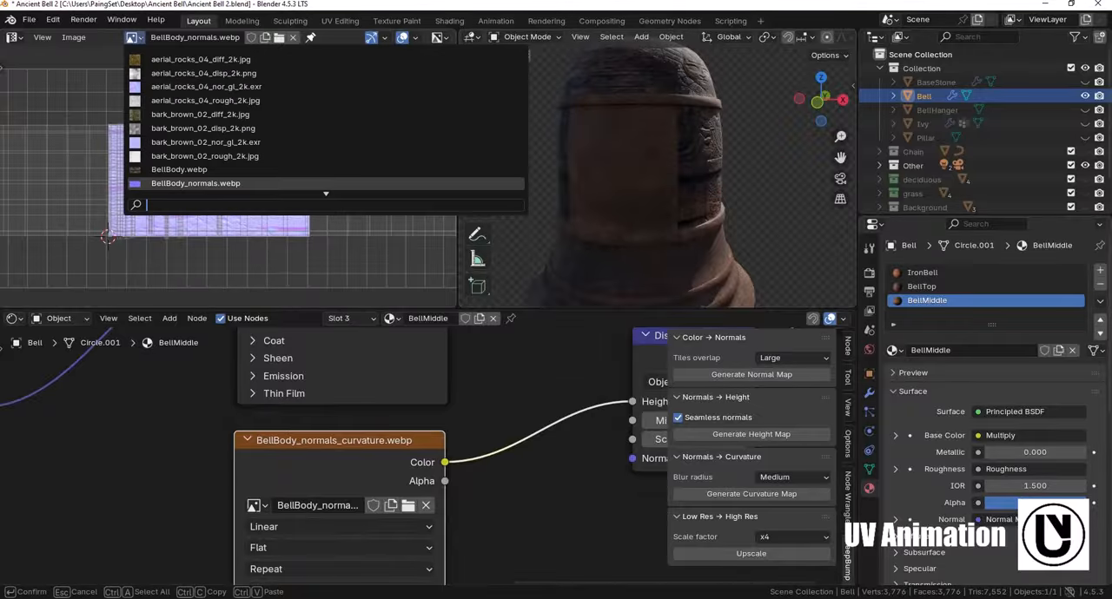
{"action": "type", "text": "bellbody"}
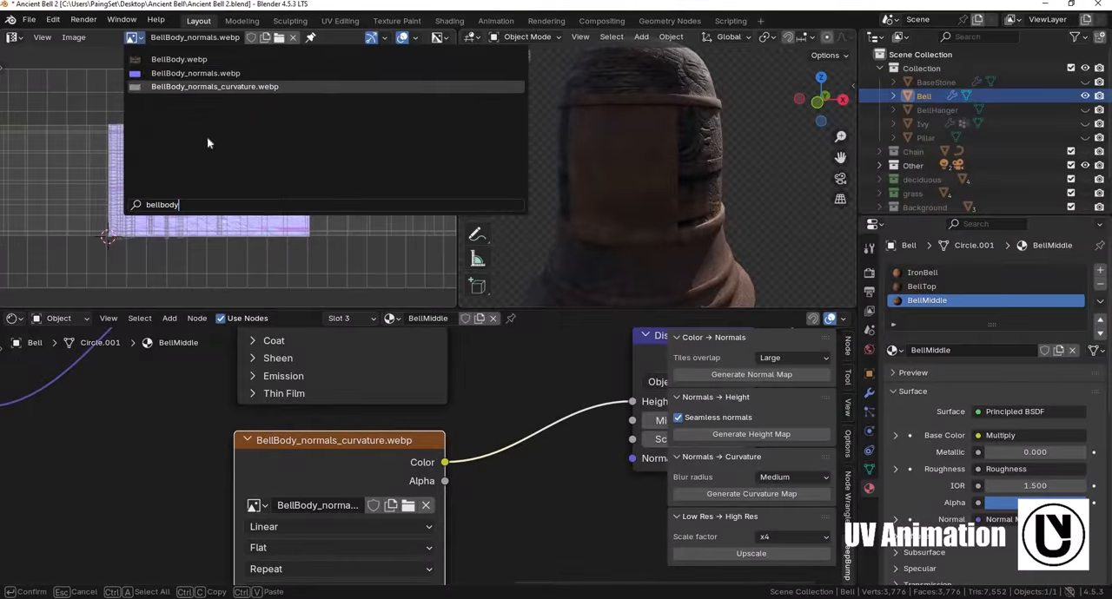
{"action": "left_click", "coordinate": [227, 87]}
{"action": "left_click", "coordinate": [75, 37]}
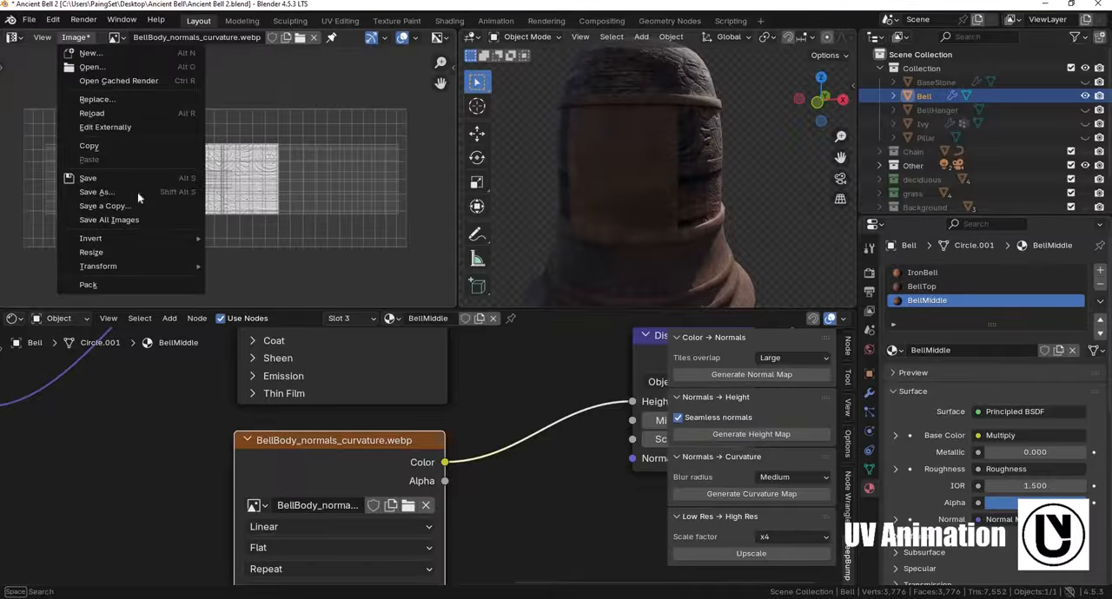
{"action": "left_click", "coordinate": [95, 192]}
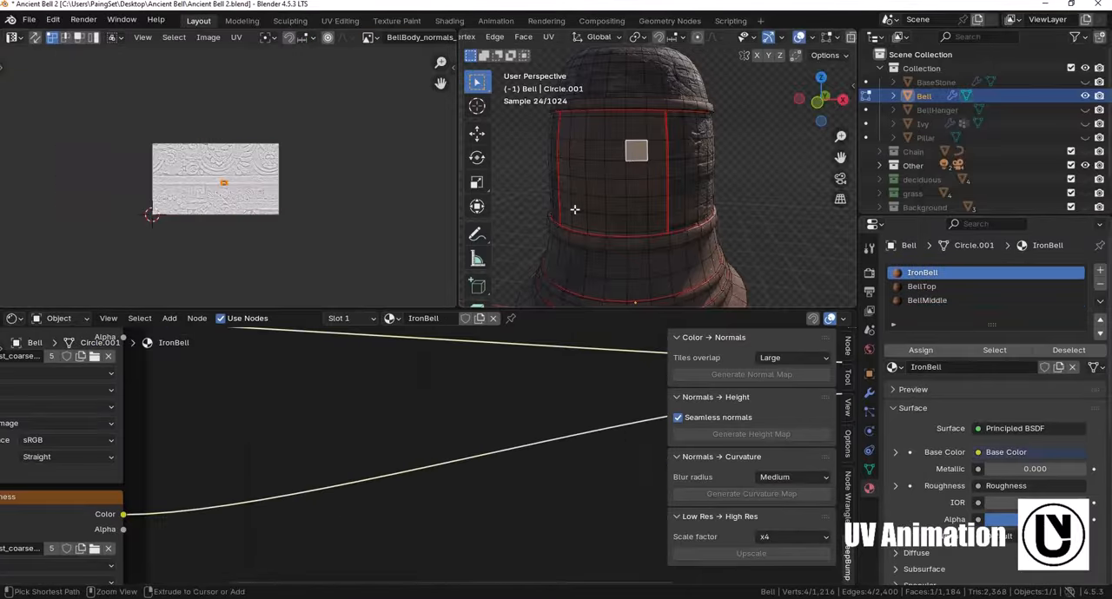
- Select all linked faces of the bell's front panel and assign them the BellMiddle material in a new fourth slot
{"action": "key", "text": "ctrl+l"}
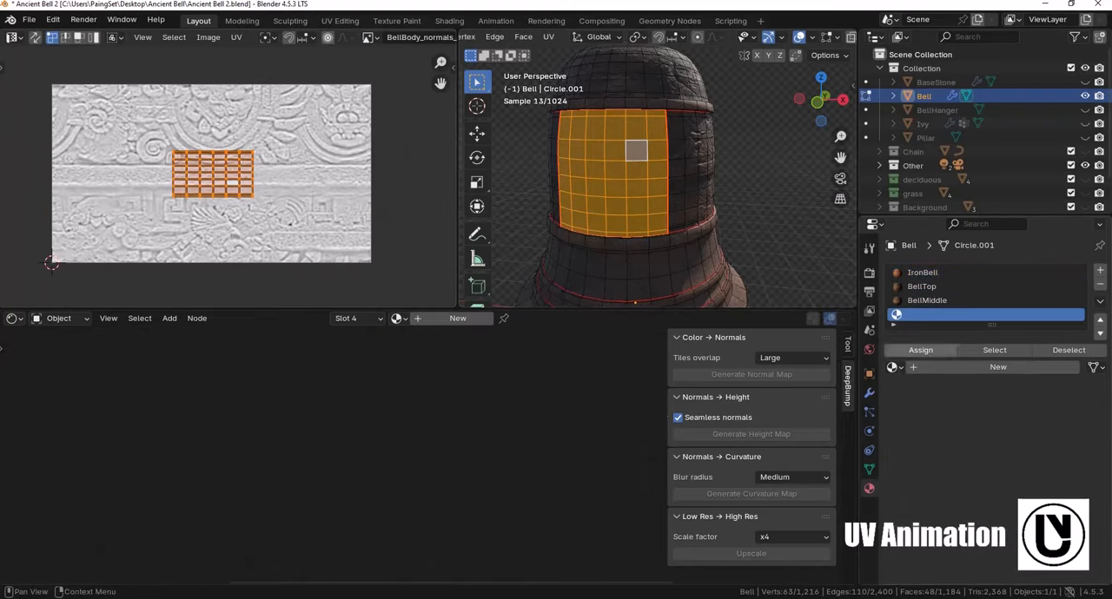
{"action": "left_click", "coordinate": [895, 367]}
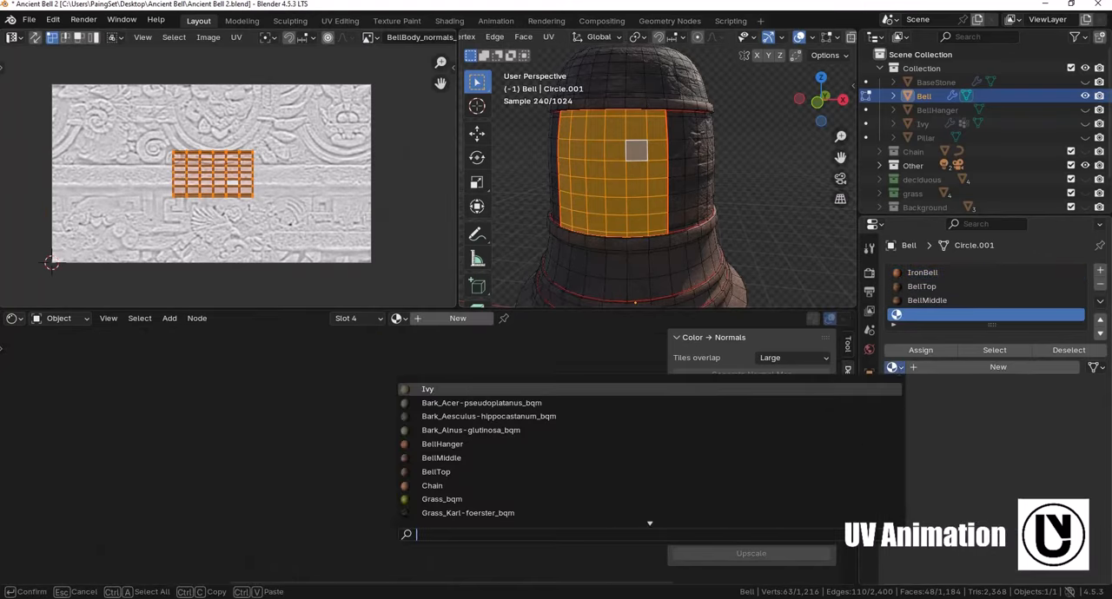
{"action": "type", "text": "bellmid"}
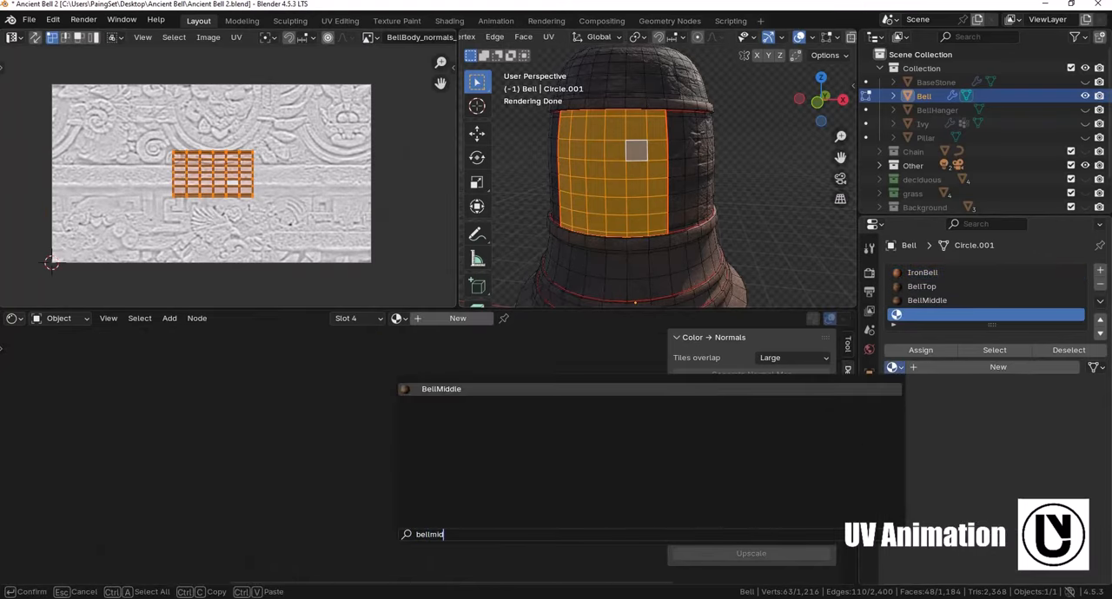
{"action": "key", "text": "Return"}
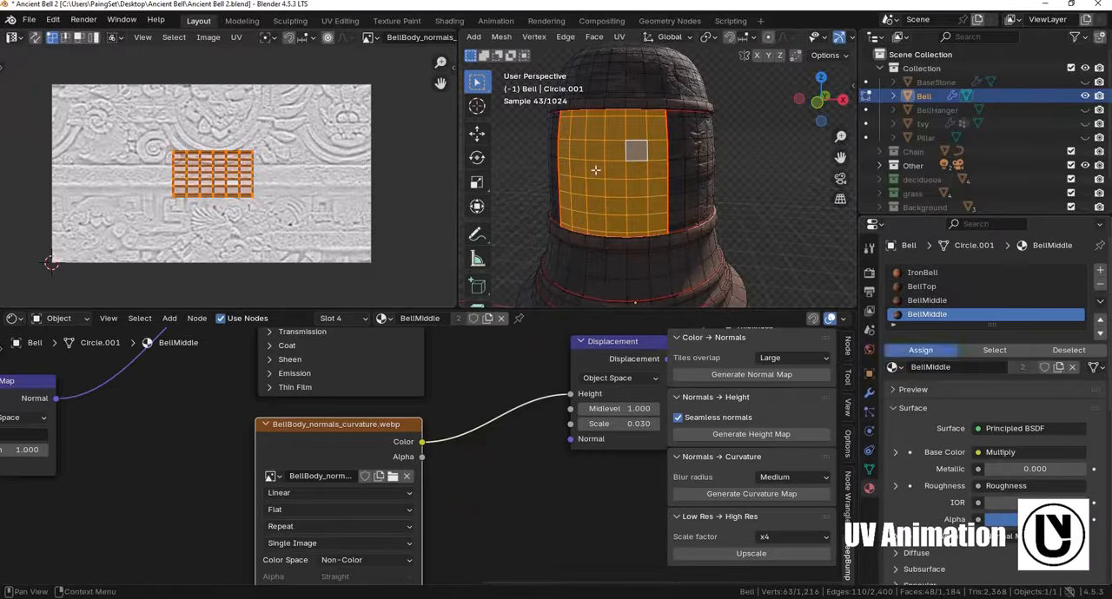
{"action": "key", "text": "Tab"}
- Make the front panel's material a separate copy and rename it BellMiddleFront
{"action": "left_click", "coordinate": [1023, 350]}
{"action": "left_click", "coordinate": [1010, 351]}
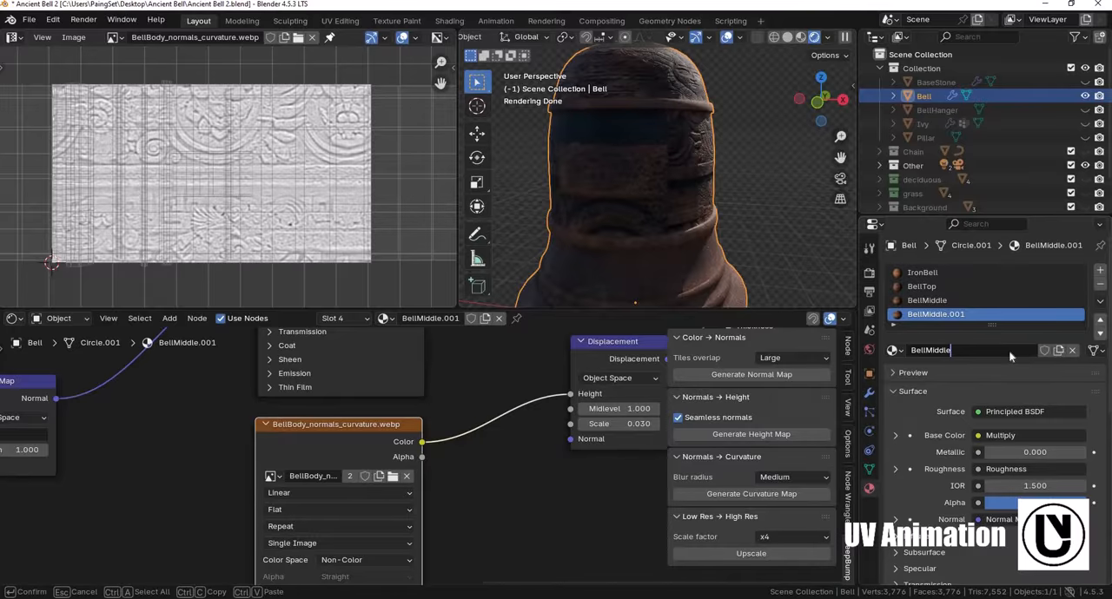
{"action": "type", "text": "Front"}
{"action": "key", "text": "Return"}
- Delete the BellBody color, normal and curvature nodes from the BellMiddleFront material
{"action": "scroll", "coordinate": [388, 449], "scroll_direction": "down", "scroll_amount": 4}
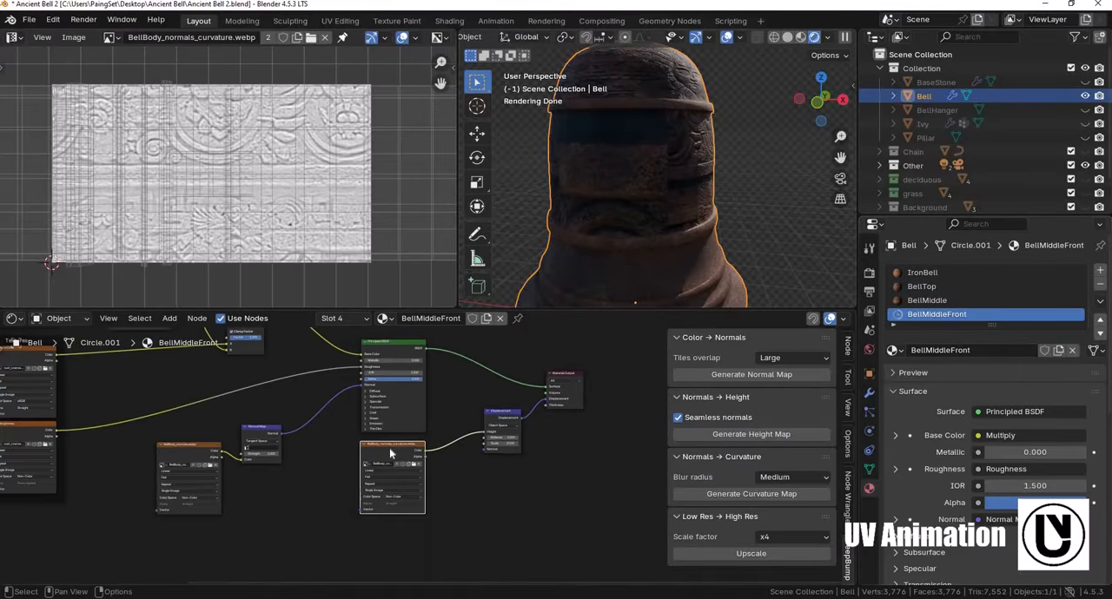
{"action": "key", "text": "x"}
{"action": "middle_click_drag", "start_coordinate": [192, 444], "coordinate": [302, 427]}
{"action": "left_click", "coordinate": [301, 427]}
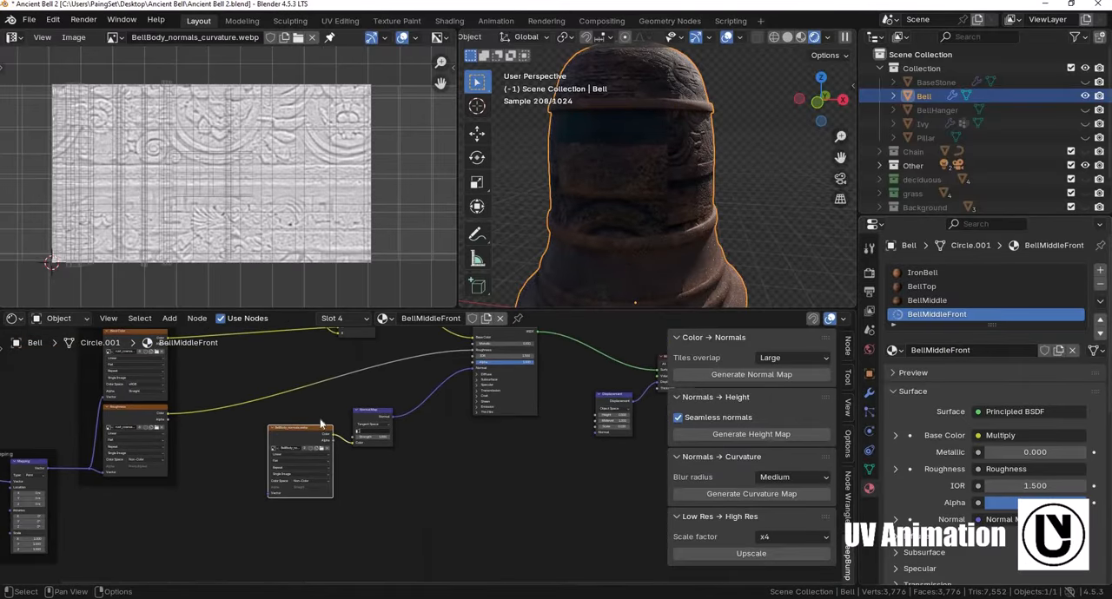
{"action": "left_click_drag", "start_coordinate": [320, 421], "coordinate": [396, 483]}
{"action": "key", "text": "x"}
{"action": "middle_click_drag", "start_coordinate": [347, 347], "coordinate": [503, 471]}
{"action": "scroll", "coordinate": [504, 472], "scroll_direction": "up", "scroll_amount": 1}
{"action": "left_click", "coordinate": [255, 382]}
{"action": "key", "text": "x"}
- Bring the BellMiddle image from the AI Textures folder into the BellMiddleFront node tree and feed its color into the Color Ramp
{"action": "key", "text": "alt+Tab"}
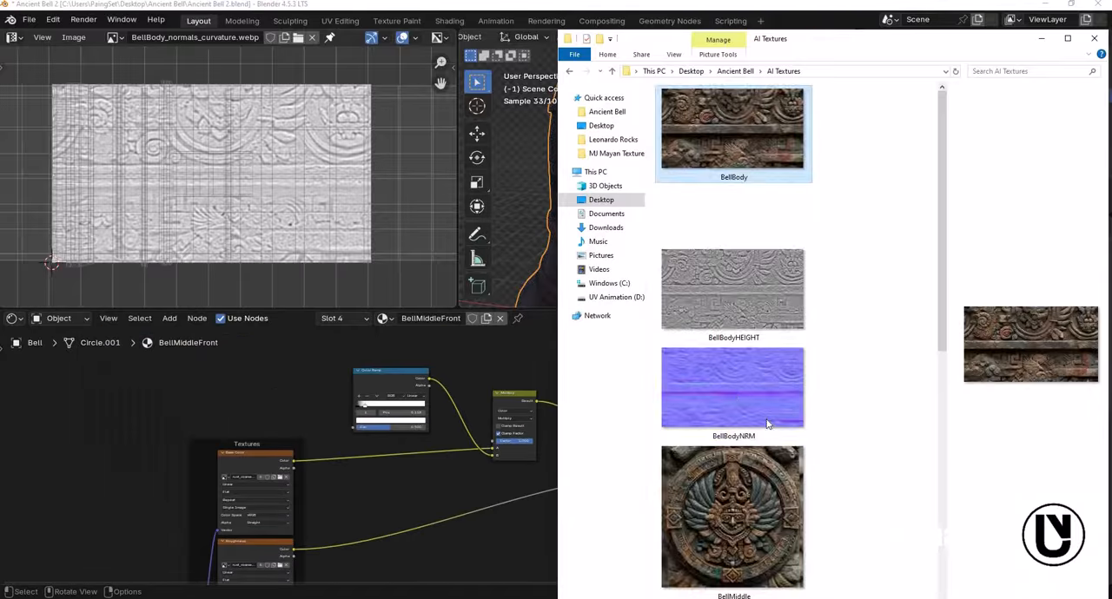
{"action": "scroll", "coordinate": [744, 435], "scroll_direction": "down", "scroll_amount": 5}
{"action": "left_click_drag", "start_coordinate": [732, 165], "coordinate": [317, 433]}
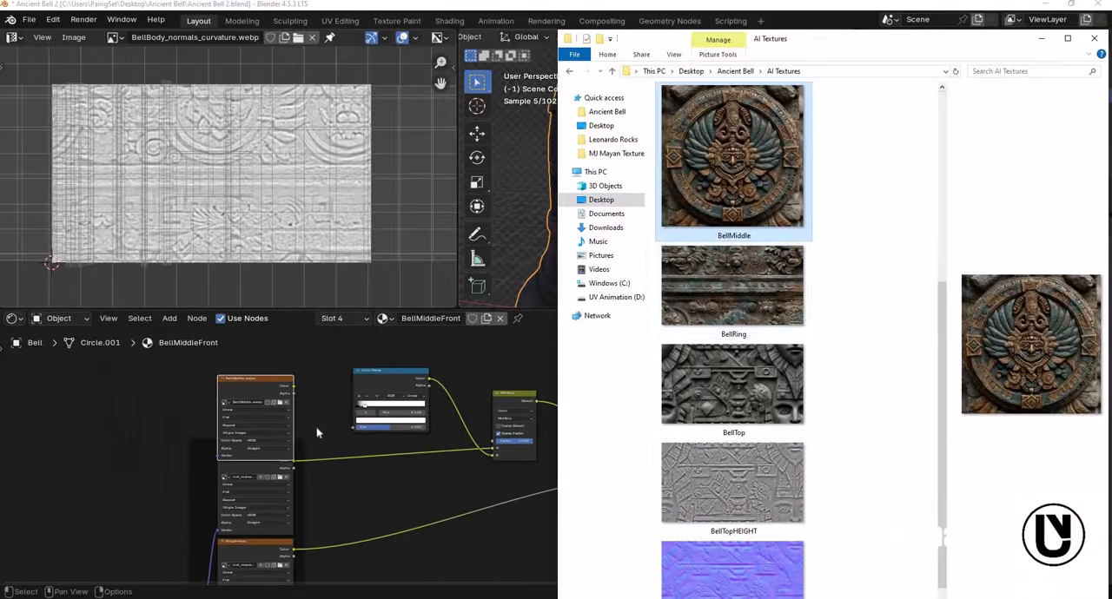
{"action": "left_click", "coordinate": [355, 487]}
{"action": "scroll", "coordinate": [243, 395], "scroll_direction": "up", "scroll_amount": 8}
{"action": "middle_click_drag", "start_coordinate": [357, 392], "coordinate": [350, 371]}
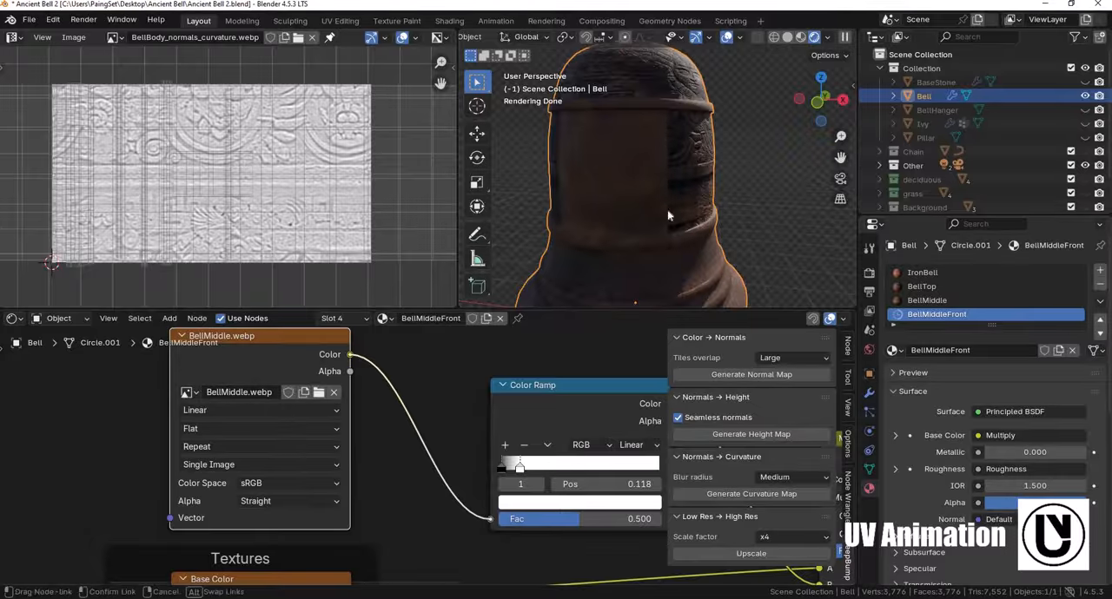
- Fit the front panel's UV island over the BellMiddle image and rotate it to turn the emblem upright
{"action": "key", "text": "Tab"}
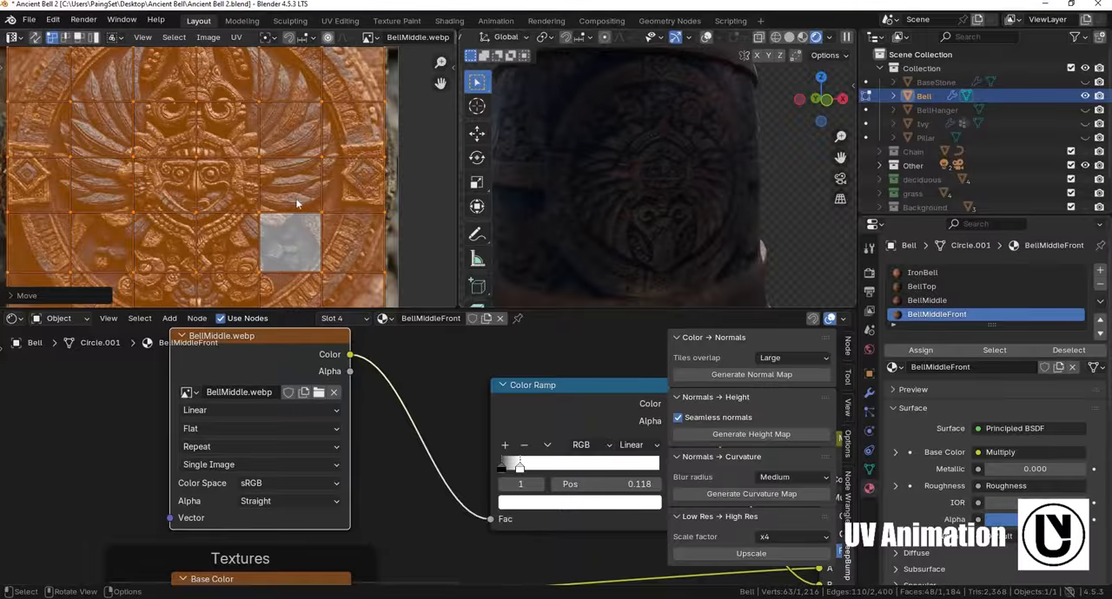
{"action": "scroll", "coordinate": [209, 178], "scroll_direction": "down", "scroll_amount": 5}
{"action": "scroll", "coordinate": [208, 178], "scroll_direction": "up", "scroll_amount": 3}
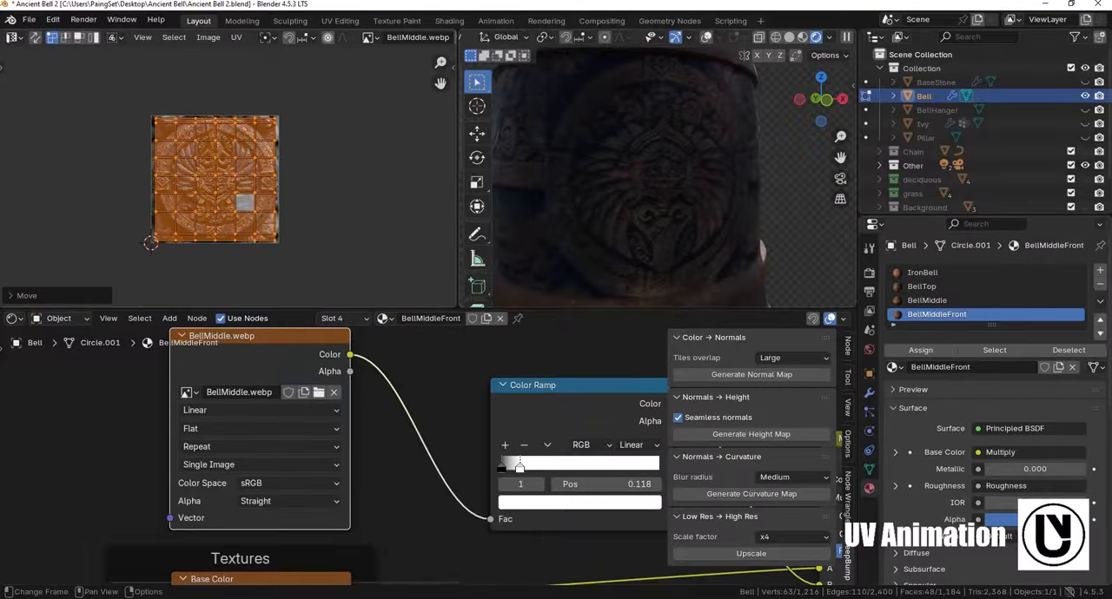
{"action": "key", "text": "r"}
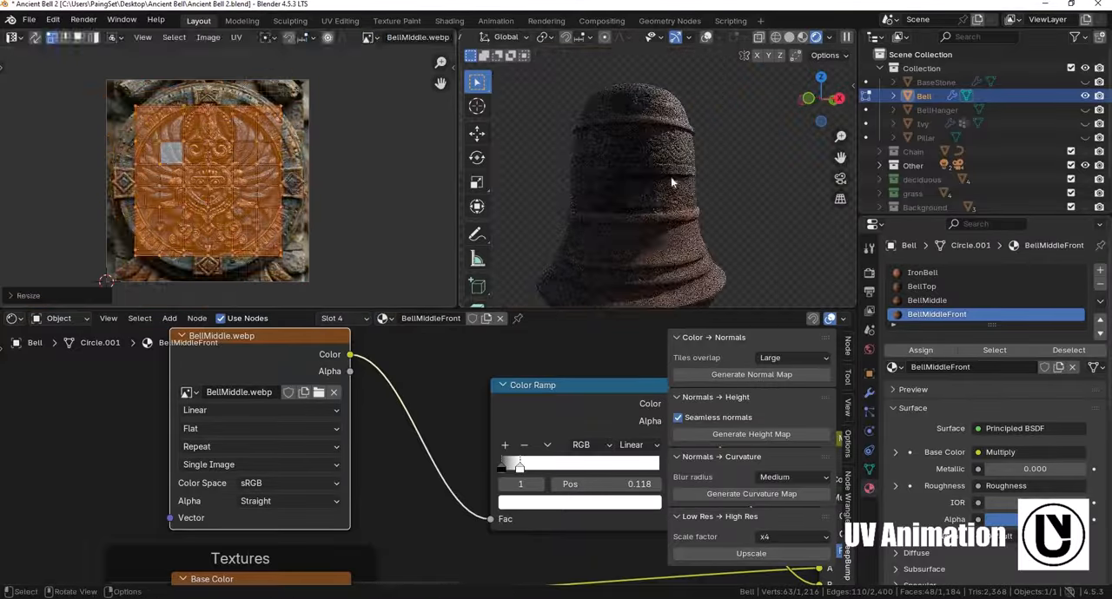
{"action": "key", "text": "Tab"}
{"action": "middle_click_drag", "start_coordinate": [707, 217], "coordinate": [587, 161], "text": "ctrl"}
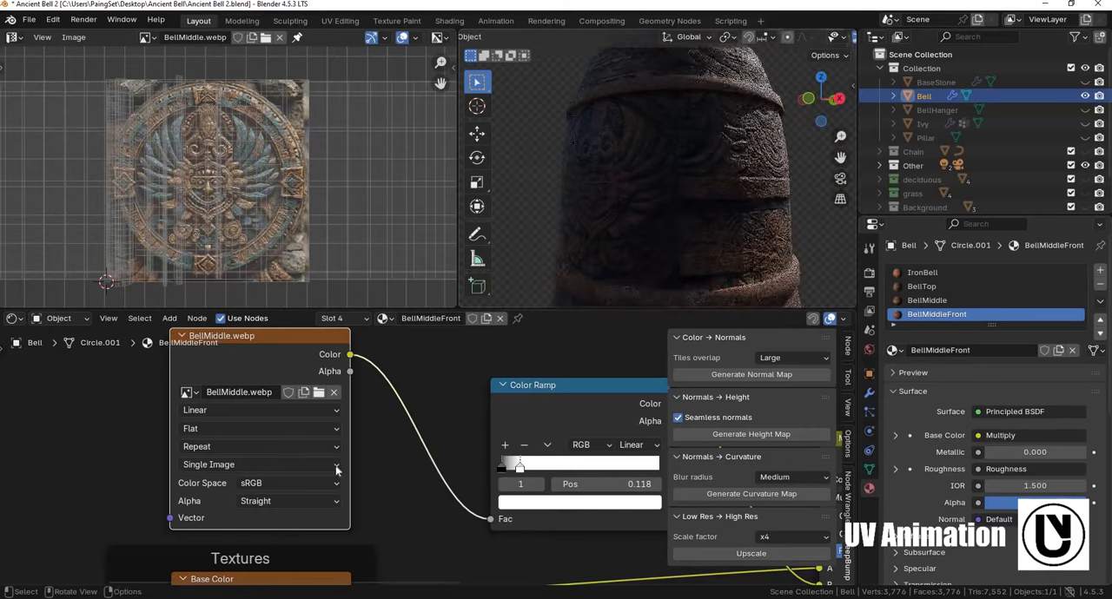
{"action": "scroll", "coordinate": [434, 447], "scroll_direction": "down", "scroll_amount": 3}
{"action": "middle_click_drag", "start_coordinate": [778, 406], "coordinate": [718, 394]}
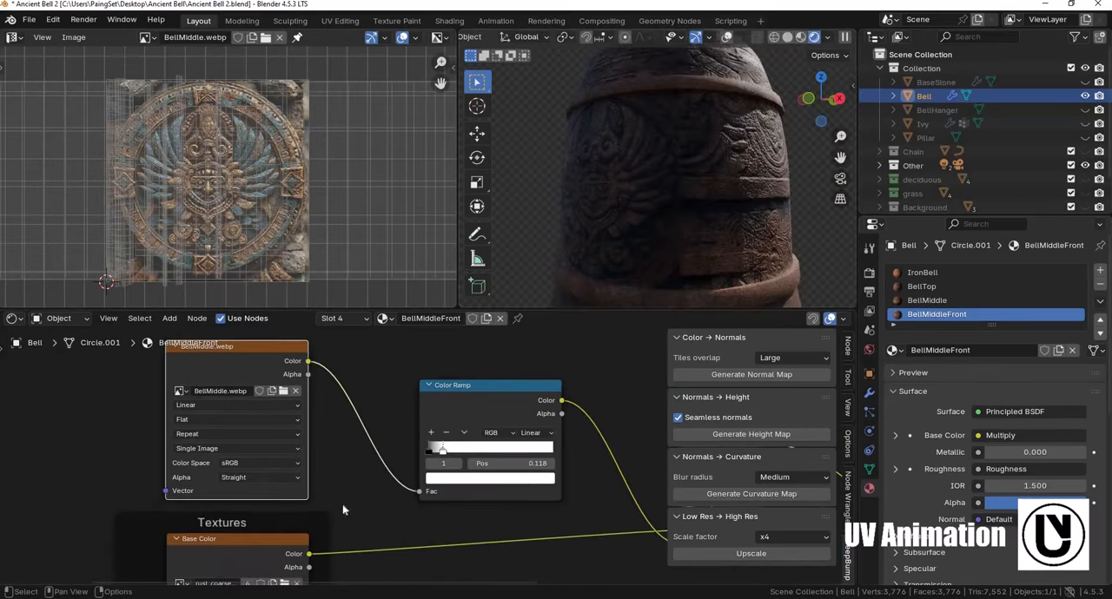
{"action": "scroll", "coordinate": [451, 495], "scroll_direction": "down", "scroll_amount": 1}
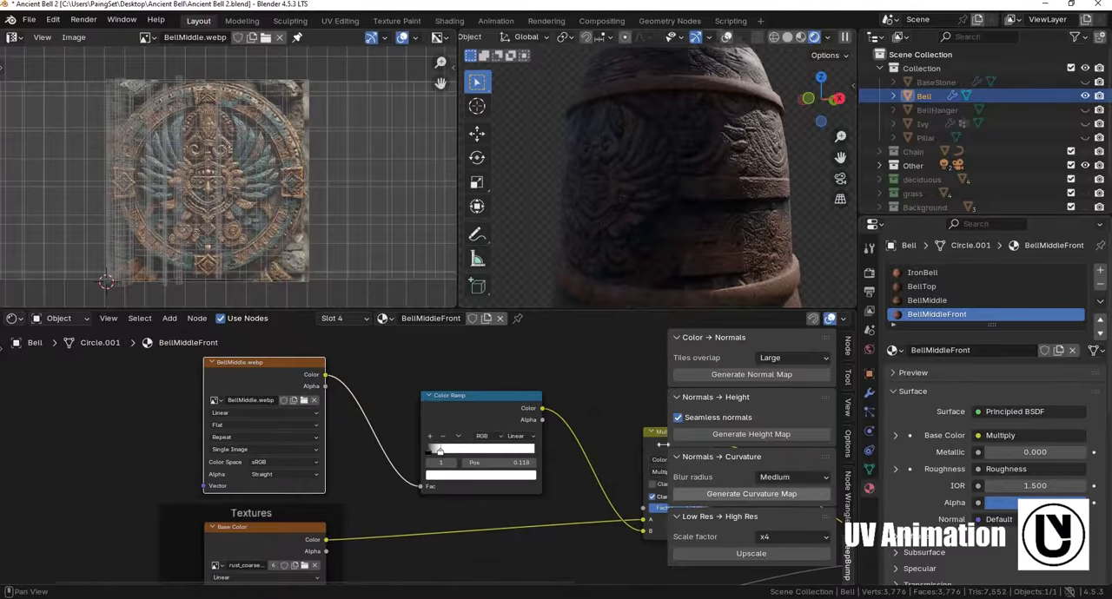
- Inspect the bell's lower rings from several angles and look through the AI Textures folder for the BellRing image
{"action": "scroll", "coordinate": [677, 159], "scroll_direction": "down", "scroll_amount": 5}
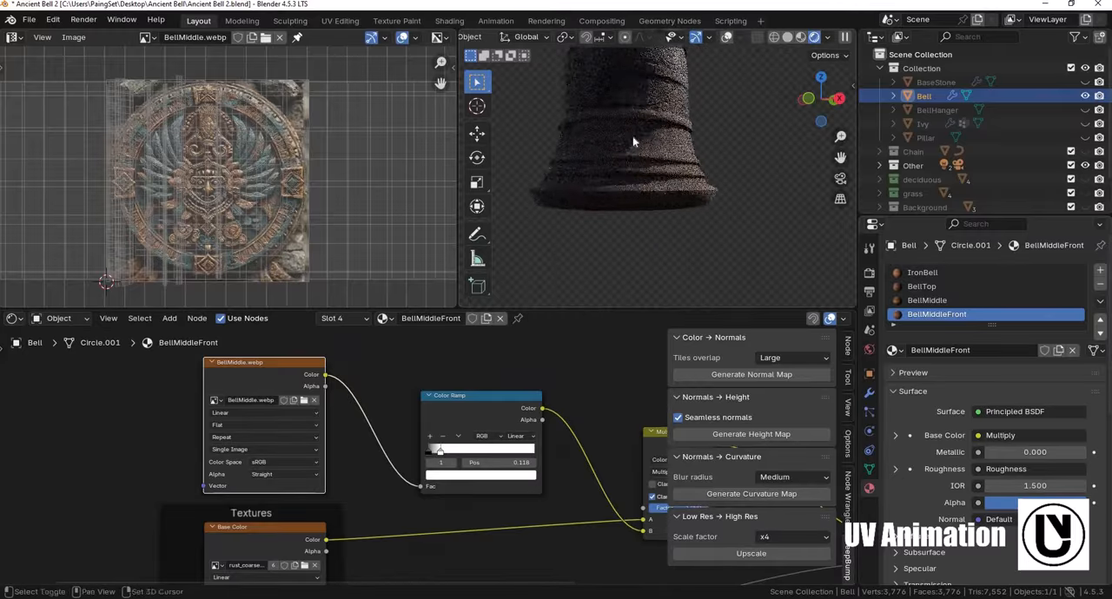
{"action": "middle_click_drag", "start_coordinate": [633, 142], "coordinate": [698, 136]}
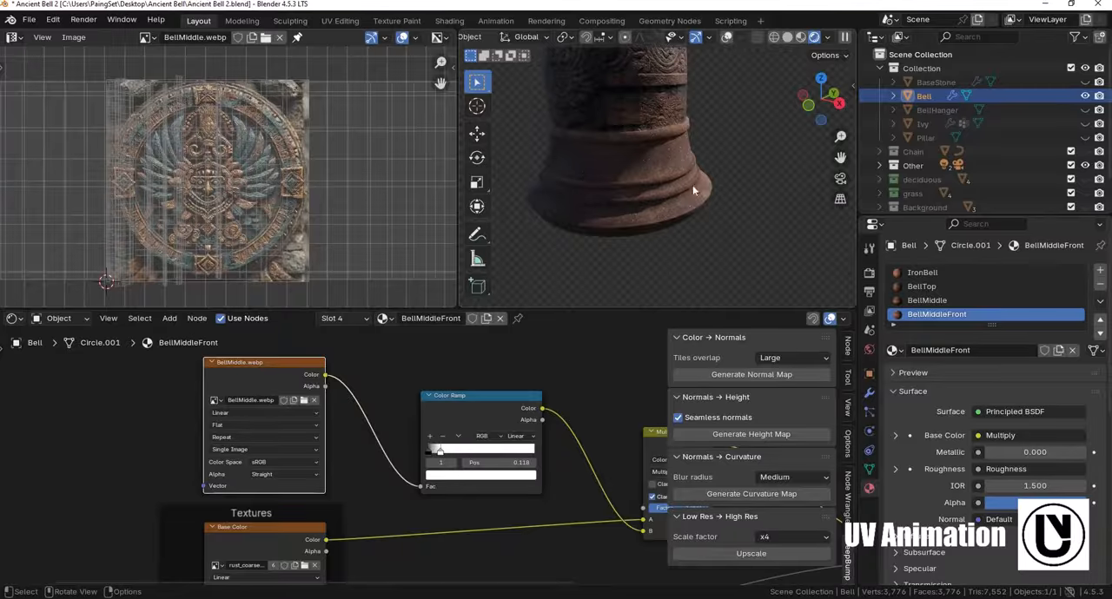
{"action": "key", "text": "alt+Tab"}
{"action": "left_click", "coordinate": [692, 271]}
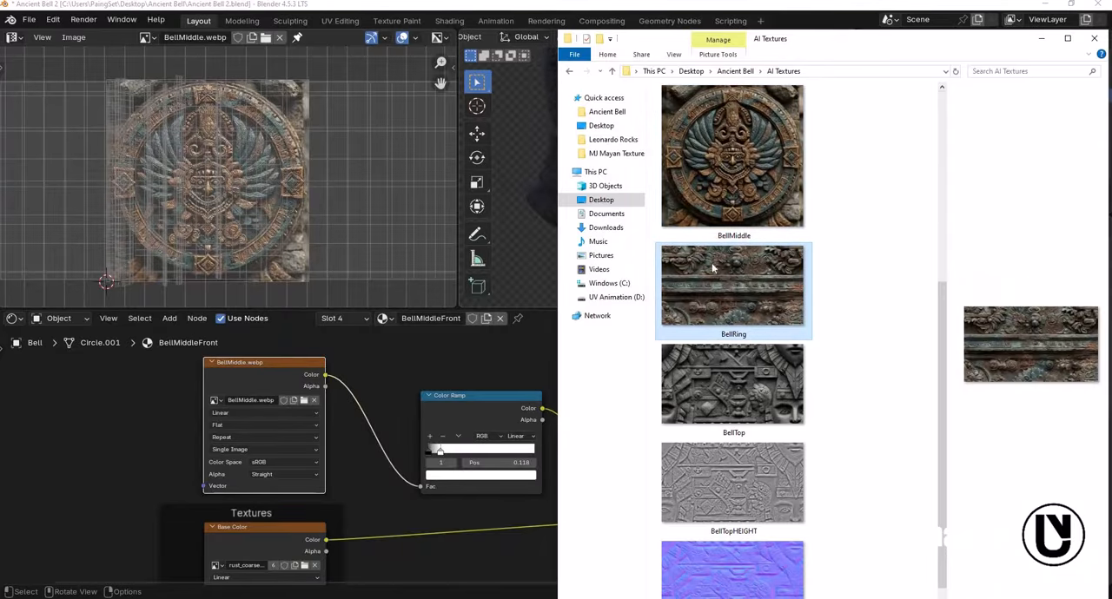
{"action": "scroll", "coordinate": [769, 395], "scroll_direction": "down", "scroll_amount": 1}
{"action": "scroll", "coordinate": [767, 365], "scroll_direction": "up", "scroll_amount": 4}
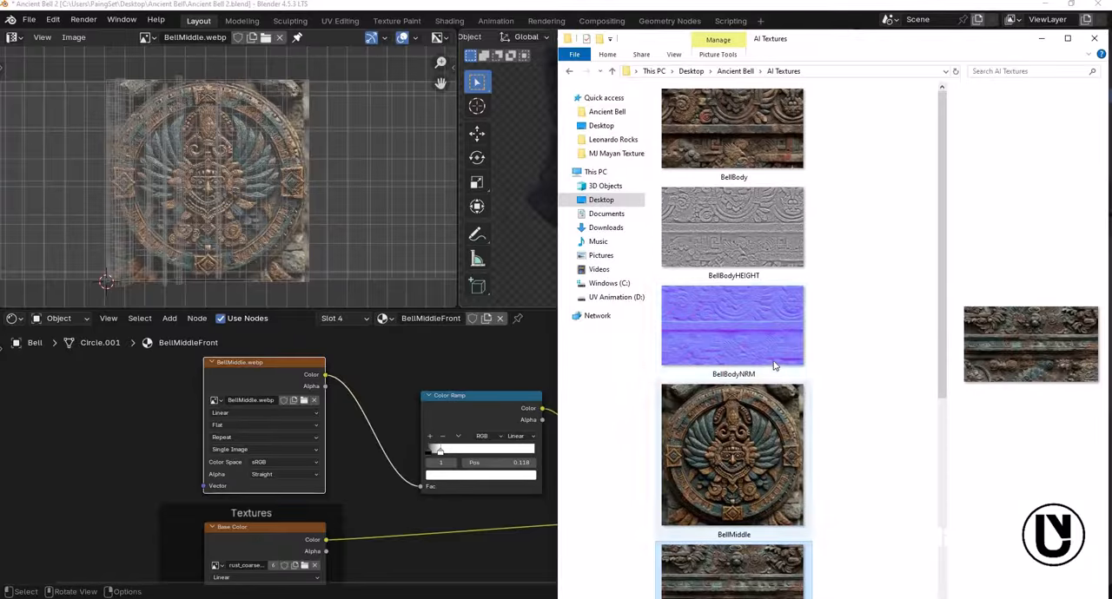
{"action": "left_click", "coordinate": [548, 201]}
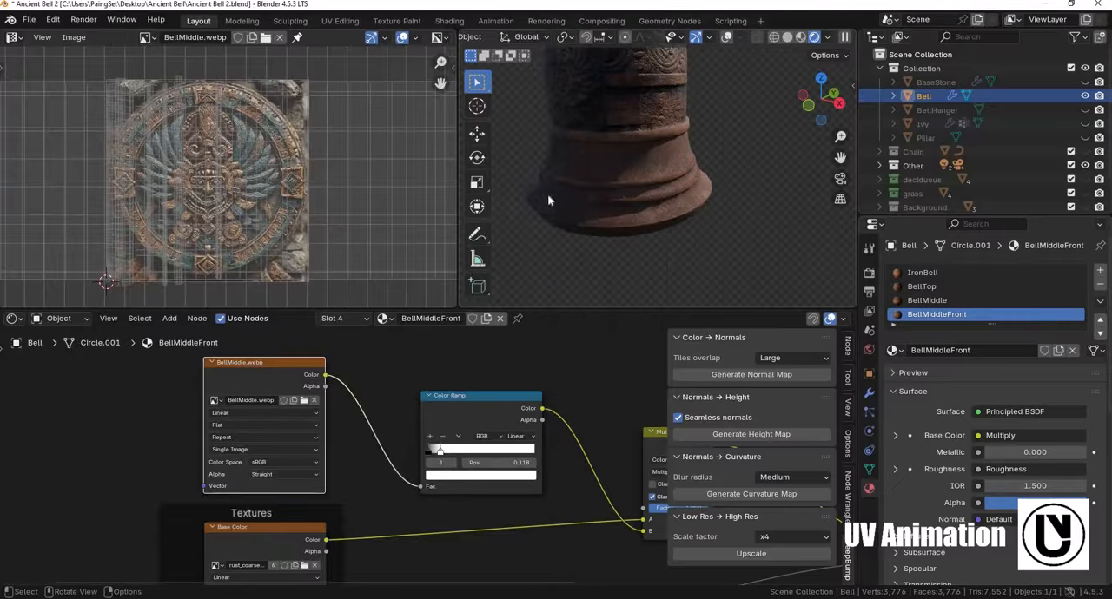
{"action": "scroll", "coordinate": [630, 265], "scroll_direction": "down", "scroll_amount": 4}
{"action": "middle_click_drag", "start_coordinate": [638, 243], "coordinate": [680, 205]}
{"action": "scroll", "coordinate": [682, 204], "scroll_direction": "up", "scroll_amount": 4}
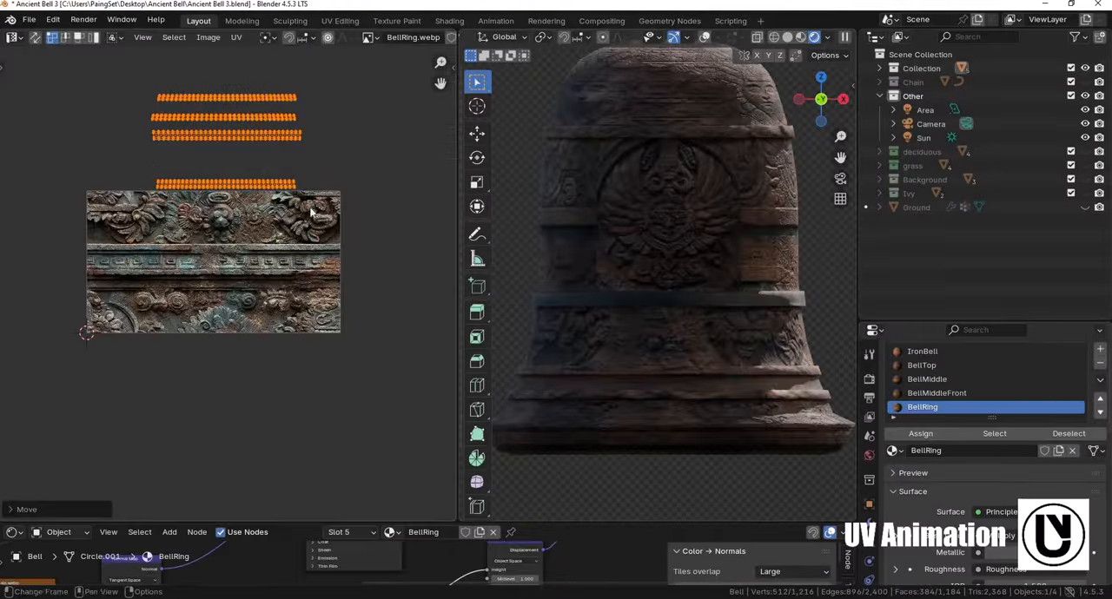
- Scale up the first ring's UV strip and place it over the patterned middle band of the BellRing image
{"action": "key", "text": "s"}
{"action": "scroll", "coordinate": [304, 283], "scroll_direction": "up", "scroll_amount": 3}
{"action": "scroll", "coordinate": [304, 284], "scroll_direction": "down", "scroll_amount": 2}
{"action": "key", "text": "g"}
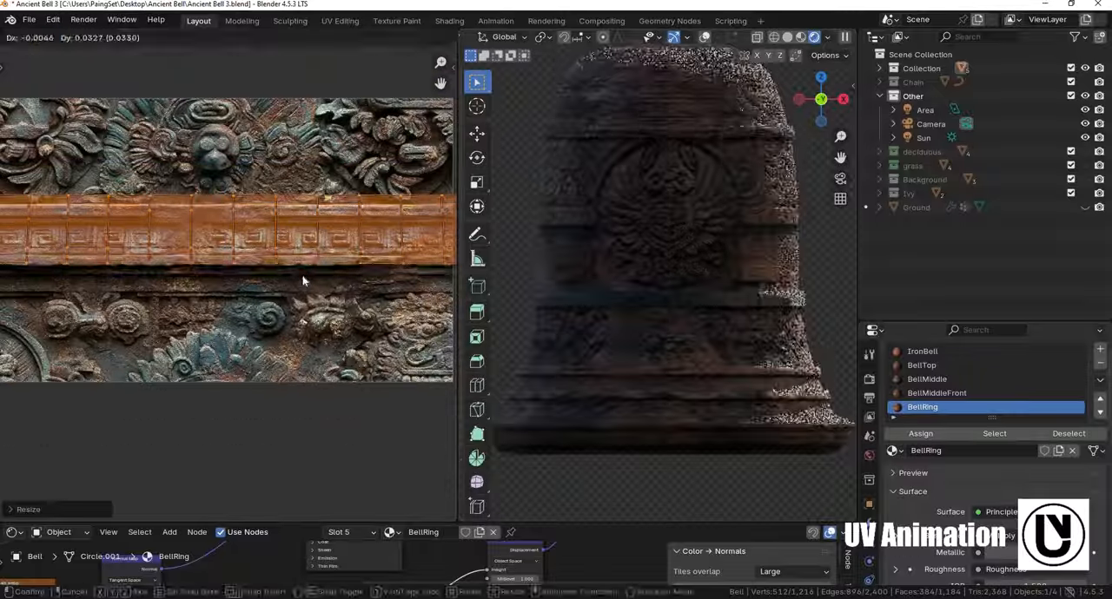
{"action": "left_click", "coordinate": [303, 280]}
{"action": "scroll", "coordinate": [777, 204], "scroll_direction": "up", "scroll_amount": 1}
{"action": "middle_click_drag", "start_coordinate": [777, 204], "coordinate": [713, 290], "text": "shift"}
{"action": "scroll", "coordinate": [750, 209], "scroll_direction": "up", "scroll_amount": 4}
{"action": "middle_click_drag", "start_coordinate": [754, 96], "coordinate": [750, 208], "text": "shift"}
{"action": "scroll", "coordinate": [159, 162], "scroll_direction": "down", "scroll_amount": 5}
- Select the lowest remaining ring UV strip, enlarge it and align it with the middle band of the BellRing image
{"action": "left_click_drag", "start_coordinate": [158, 162], "coordinate": [293, 184]}
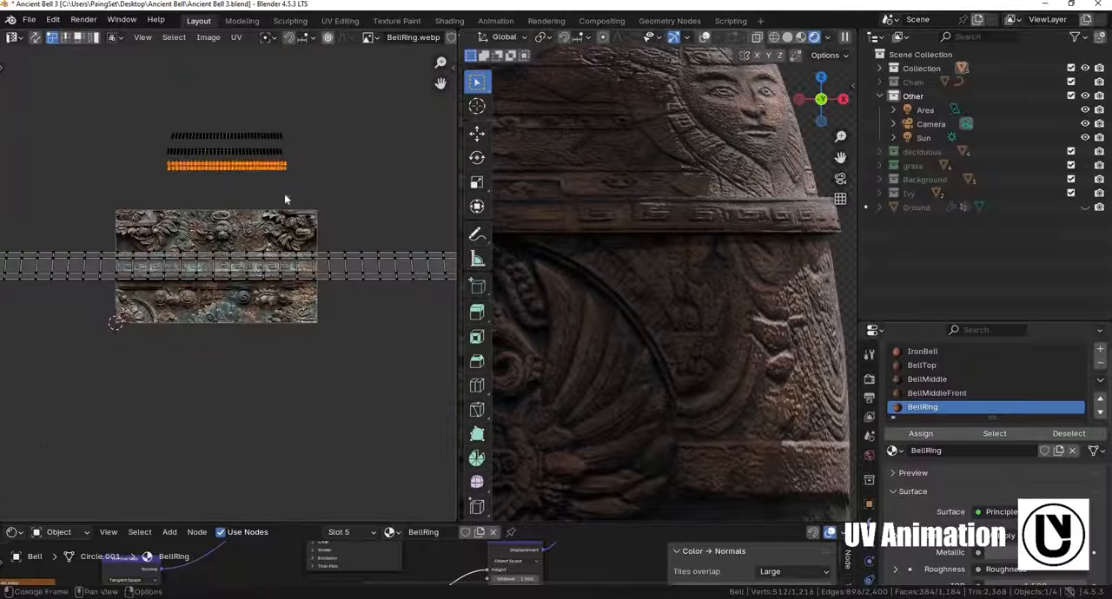
{"action": "key", "text": "s"}
{"action": "left_click", "coordinate": [443, 268]}
{"action": "key", "text": "g"}
{"action": "left_click", "coordinate": [315, 305]}
{"action": "key", "text": "s"}
{"action": "left_click", "coordinate": [317, 307]}
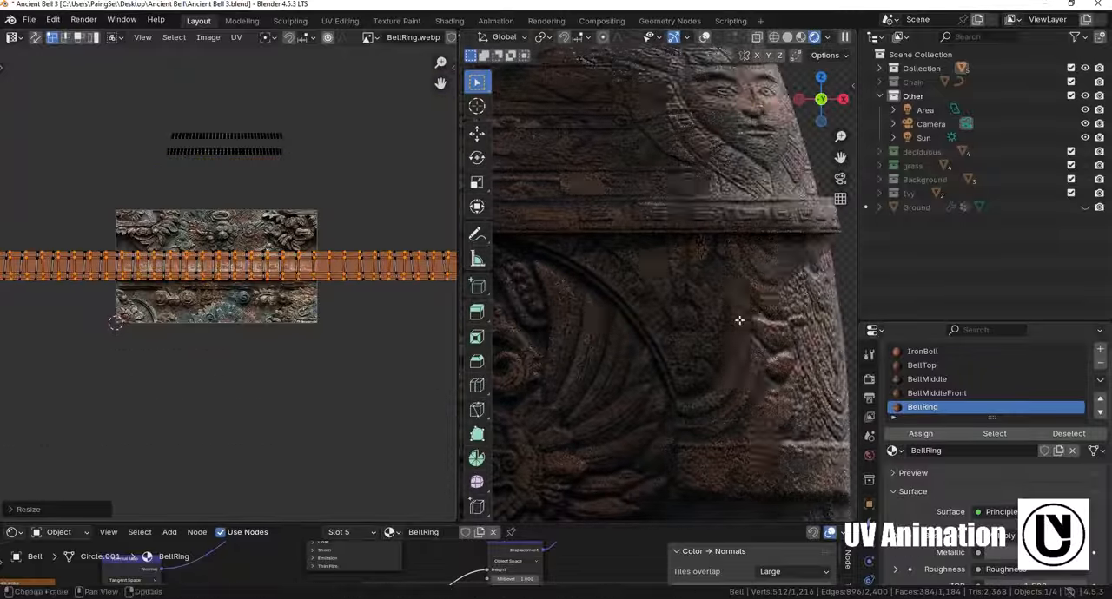
{"action": "scroll", "coordinate": [660, 330], "scroll_direction": "down", "scroll_amount": 3}
{"action": "middle_click_drag", "start_coordinate": [660, 347], "coordinate": [681, 139], "text": "shift"}
- Move the lower of the two remaining UV strips onto the BellRing image's middle band, scaling it to match the band
{"action": "left_click_drag", "start_coordinate": [158, 143], "coordinate": [297, 174]}
{"action": "key", "text": "g"}
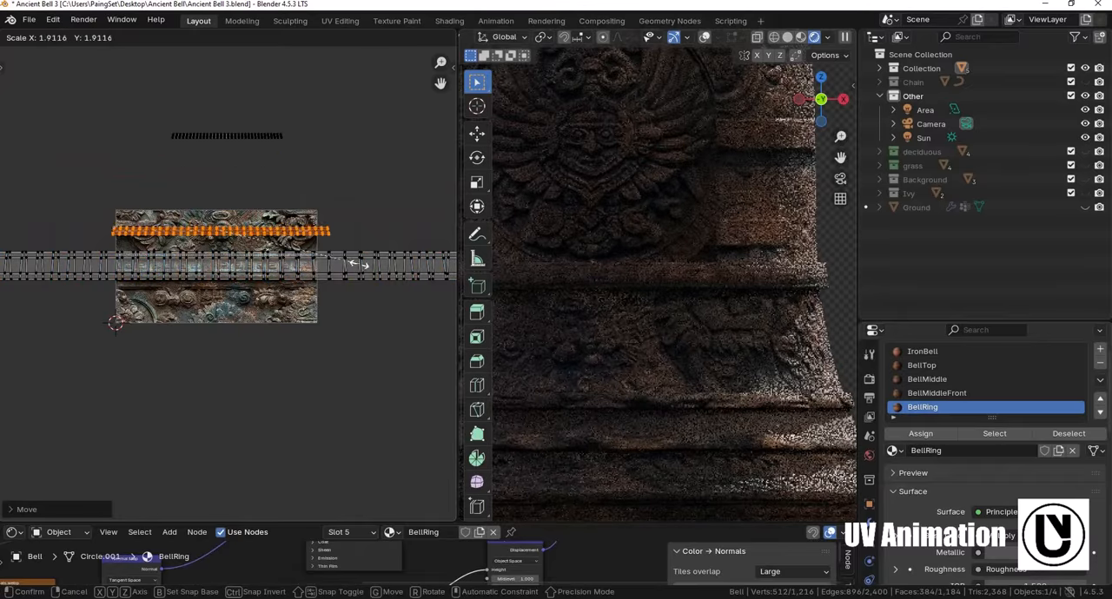
{"action": "left_click", "coordinate": [265, 295]}
{"action": "key", "text": "s"}
{"action": "left_click", "coordinate": [338, 289]}
{"action": "key", "text": "g"}
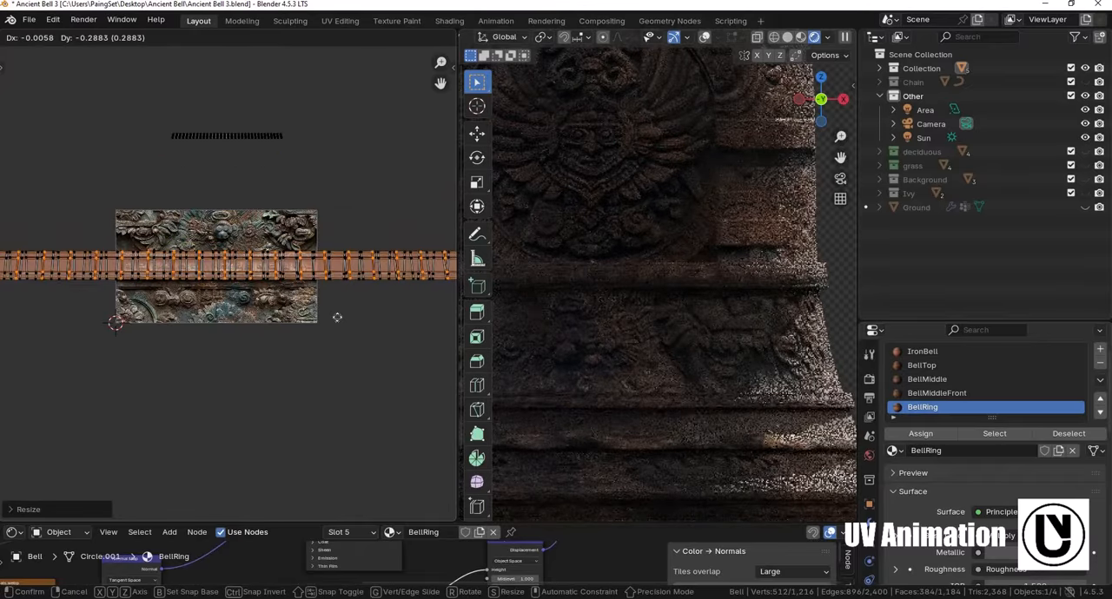
{"action": "left_click", "coordinate": [338, 318]}
- Scale up the last unplaced ring UV strip and fit it over the middle band of the BellRing image
{"action": "left_click_drag", "start_coordinate": [318, 162], "coordinate": [144, 113]}
{"action": "key", "text": "s"}
{"action": "left_click", "coordinate": [426, 278]}
{"action": "scroll", "coordinate": [391, 261], "scroll_direction": "down", "scroll_amount": 2}
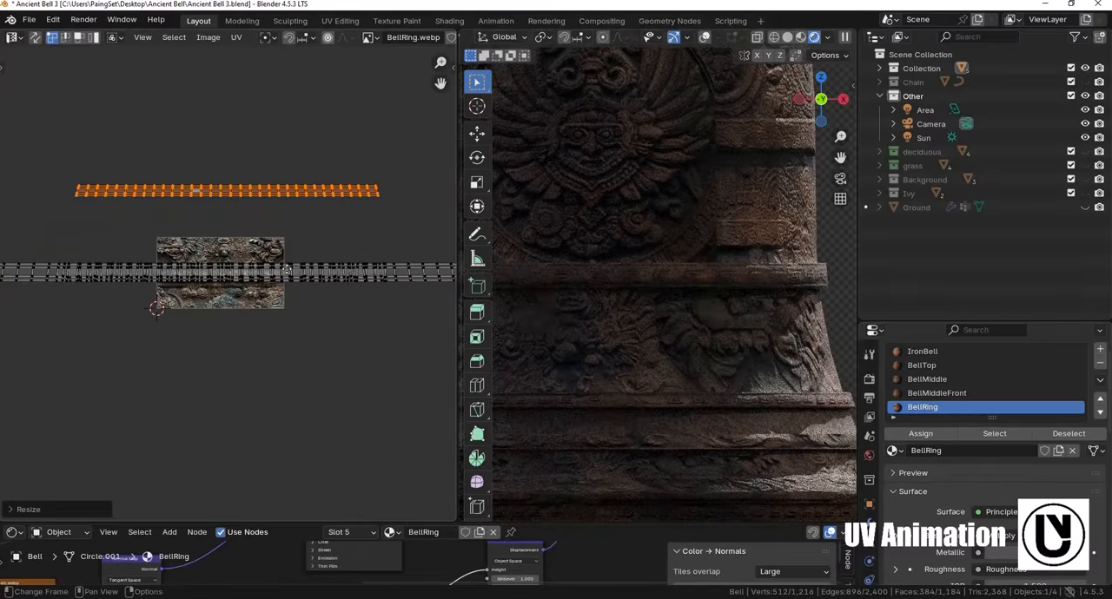
{"action": "key", "text": "g"}
{"action": "left_click", "coordinate": [304, 298]}
{"action": "key", "text": "s"}
{"action": "left_click", "coordinate": [386, 324]}
{"action": "scroll", "coordinate": [733, 366], "scroll_direction": "down", "scroll_amount": 6}
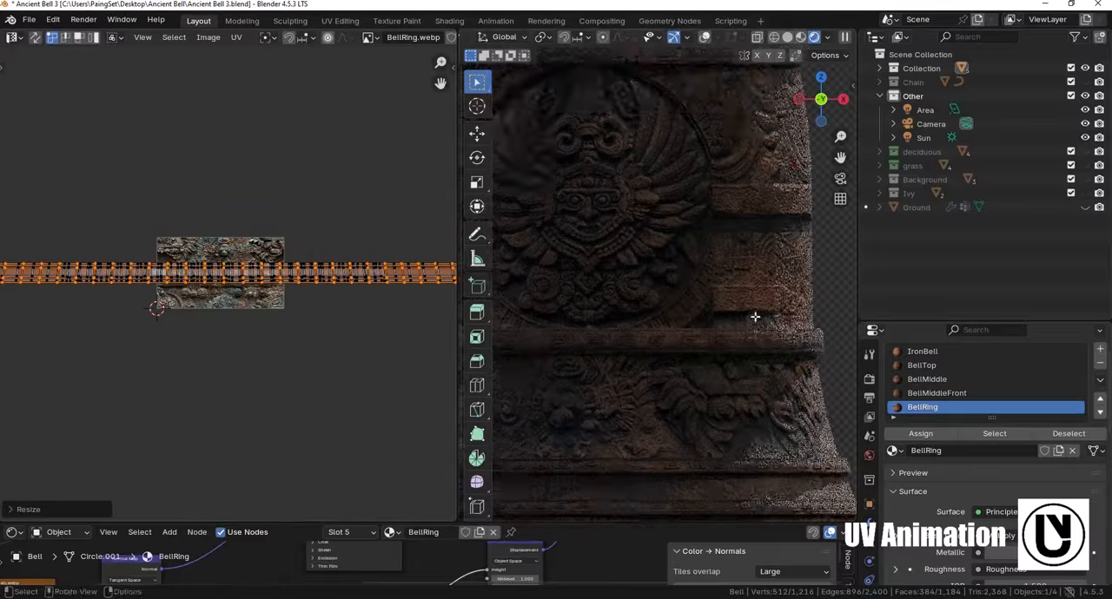
- Return to Object Mode, widen the 3D viewport and enlarge the node editor below it
{"action": "key", "text": "Tab"}
{"action": "scroll", "coordinate": [313, 249], "scroll_direction": "up", "scroll_amount": 5}
{"action": "left_click_drag", "start_coordinate": [456, 121], "coordinate": [302, 191]}
{"action": "scroll", "coordinate": [174, 283], "scroll_direction": "down", "scroll_amount": 5}
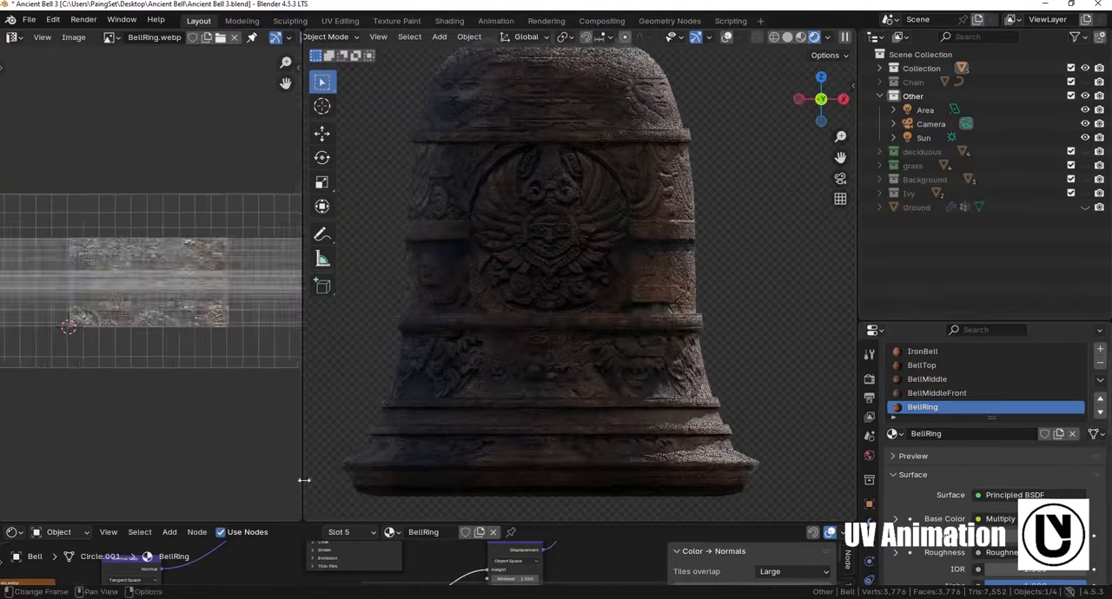
{"action": "left_click_drag", "start_coordinate": [382, 523], "coordinate": [451, 266]}
{"action": "scroll", "coordinate": [492, 197], "scroll_direction": "down", "scroll_amount": 3}
{"action": "left_click_drag", "start_coordinate": [586, 266], "coordinate": [595, 380]}
- Unhide the BaseStone, BellHanger, Pillar and Ivy objects and the Chain collection
{"action": "left_click", "coordinate": [880, 68]}
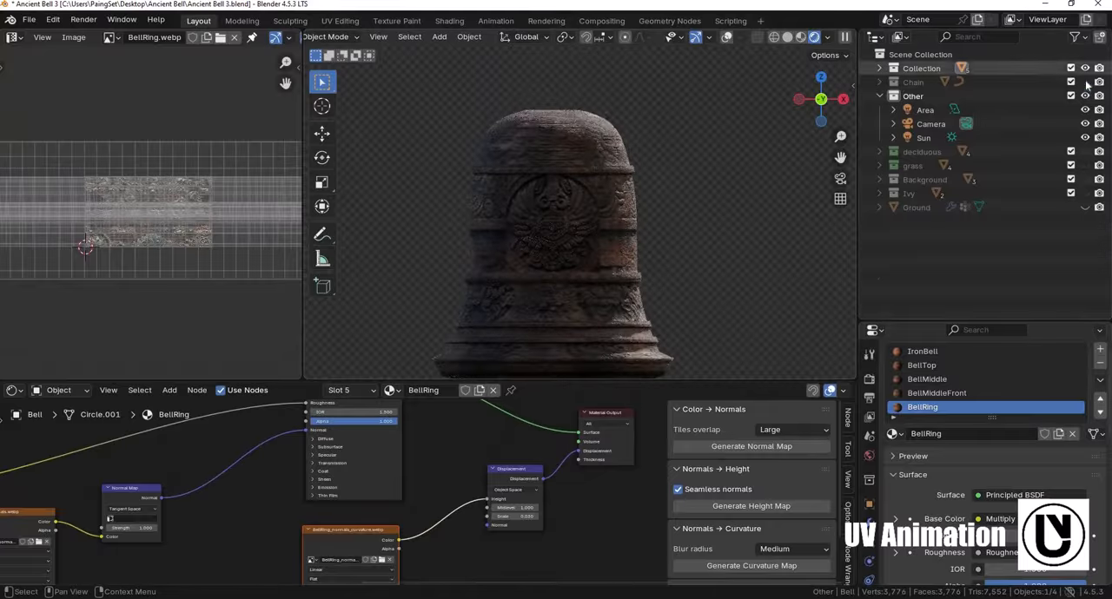
{"action": "left_click", "coordinate": [1085, 82]}
{"action": "left_click", "coordinate": [1085, 109]}
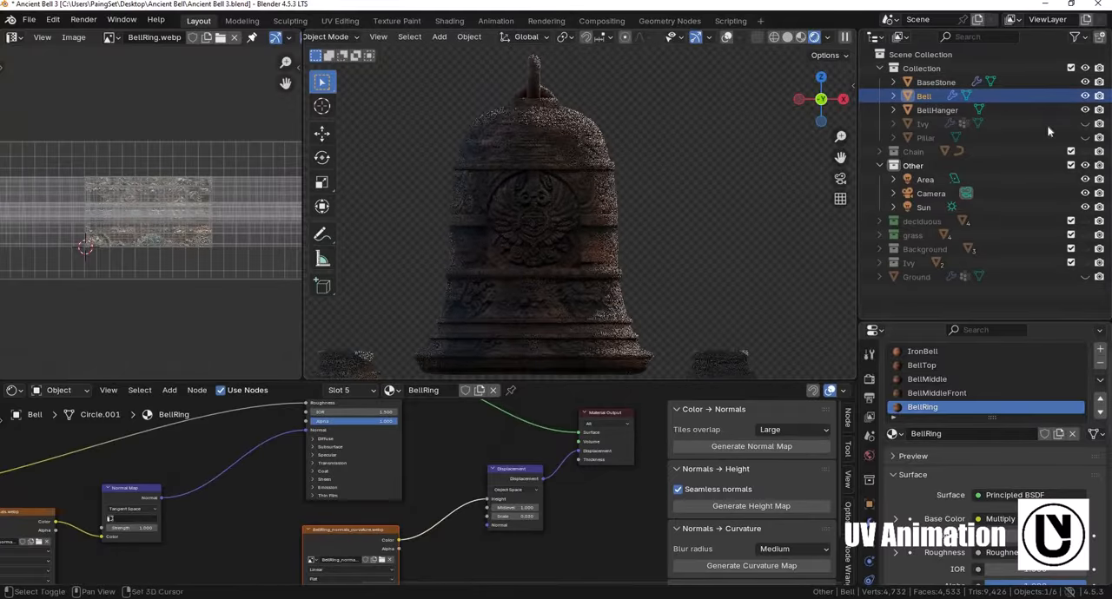
{"action": "left_click", "coordinate": [1085, 137]}
{"action": "left_click", "coordinate": [1085, 152]}
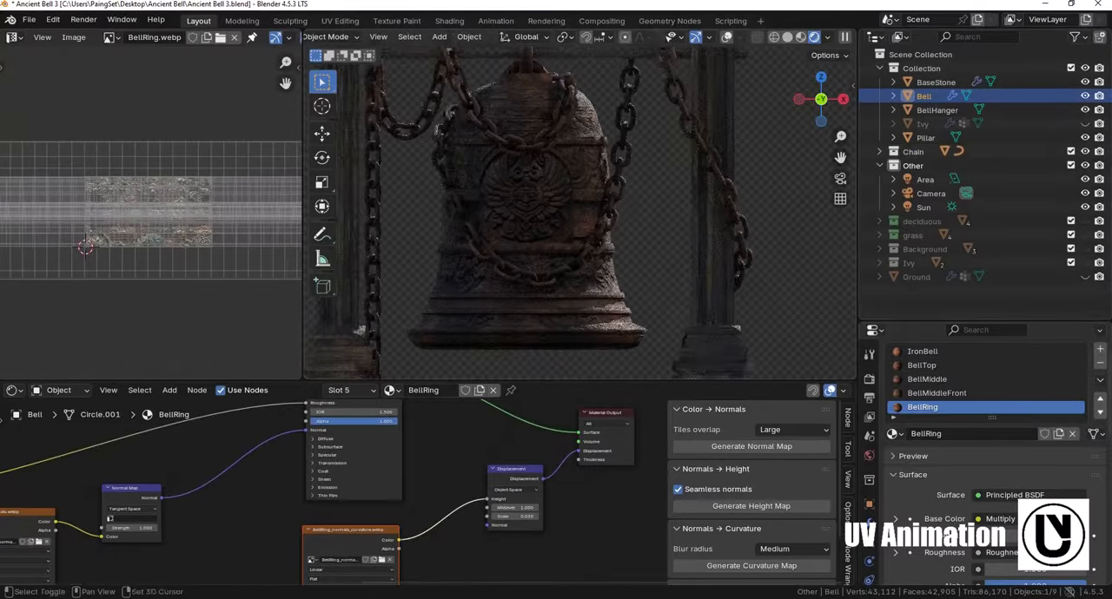
{"action": "left_click", "coordinate": [1085, 124]}
- Deselect the bell, give the 3D viewport the full width and turn the area below it into a slim Timeline
{"action": "left_click", "coordinate": [632, 232]}
{"action": "scroll", "coordinate": [633, 232], "scroll_direction": "down", "scroll_amount": 2}
{"action": "left_click_drag", "start_coordinate": [306, 33], "coordinate": [252, 60]}
{"action": "left_click_drag", "start_coordinate": [276, 381], "coordinate": [269, 501]}
{"action": "left_click", "coordinate": [14, 510]}
{"action": "left_click", "coordinate": [205, 388]}
{"action": "left_click_drag", "start_coordinate": [348, 500], "coordinate": [352, 522]}
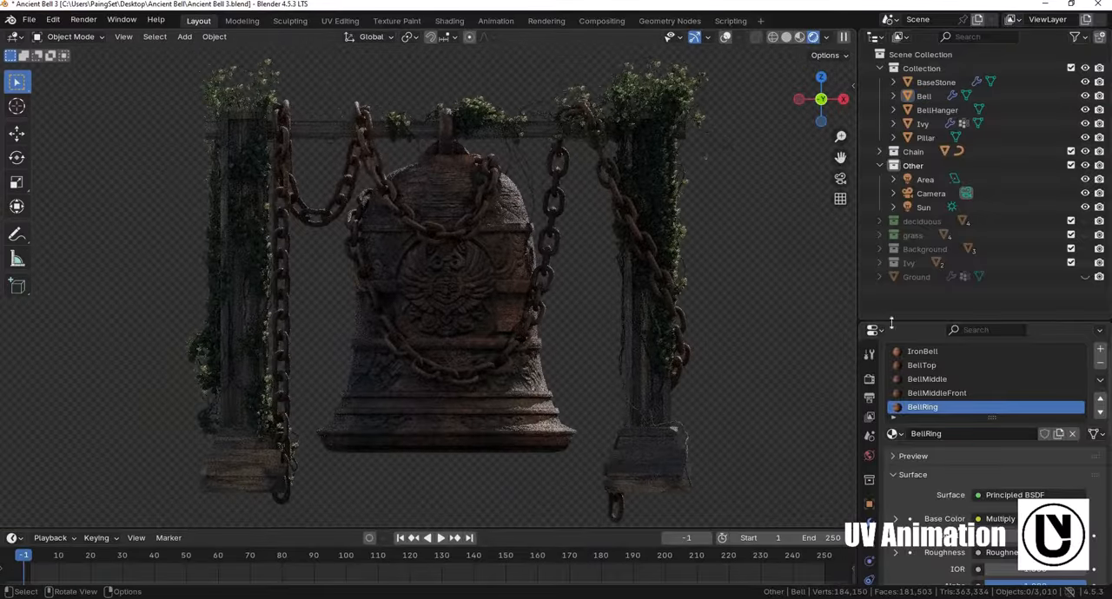
- Collapse the main collection in the Outliner, unhide the Ground and view the assembled scene at an angle
{"action": "left_click_drag", "start_coordinate": [891, 321], "coordinate": [890, 296]}
{"action": "left_click", "coordinate": [879, 69]}
{"action": "left_click", "coordinate": [1085, 208]}
{"action": "left_click_drag", "start_coordinate": [451, 528], "coordinate": [452, 519]}
{"action": "middle_click_drag", "start_coordinate": [426, 257], "coordinate": [385, 474]}
{"action": "scroll", "coordinate": [495, 271], "scroll_direction": "up", "scroll_amount": 2}
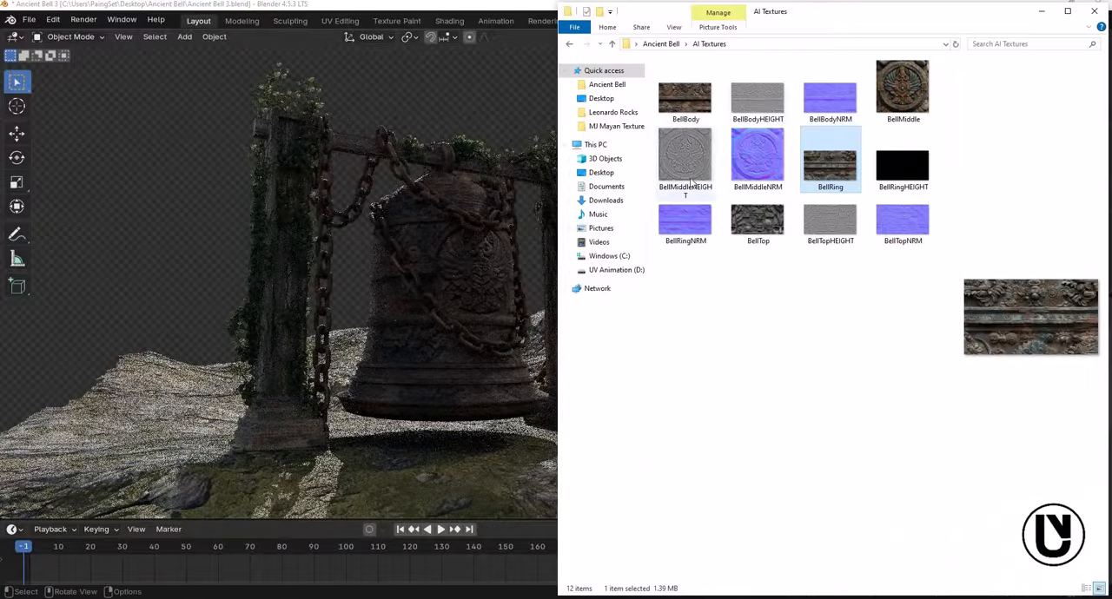
- Preview the BellBody image with its height and normal maps in the AI Textures folder
{"action": "left_click", "coordinate": [687, 95]}
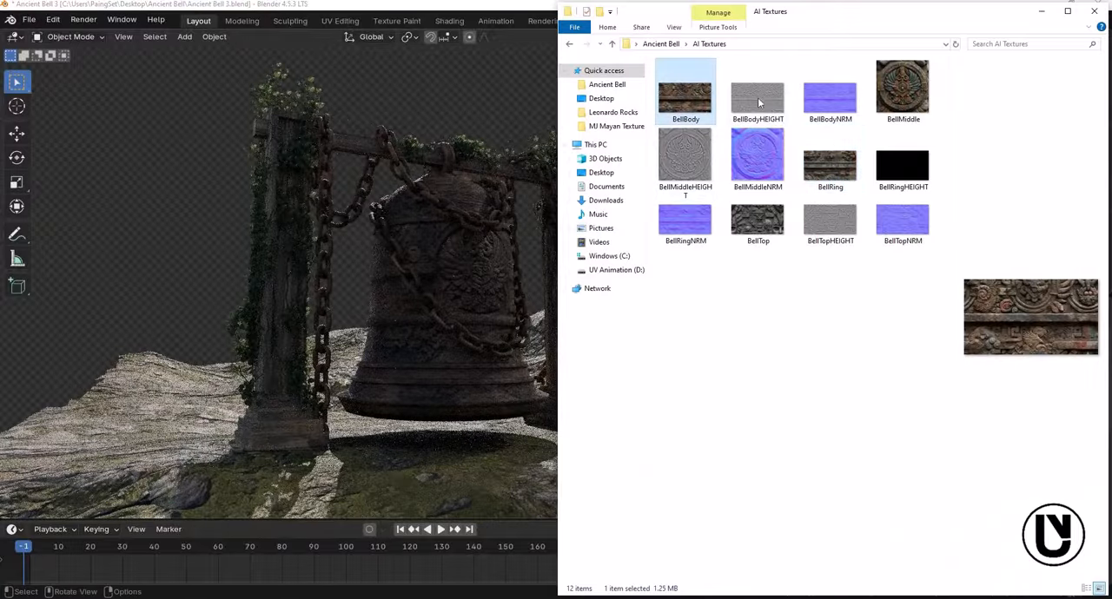
{"action": "left_click", "coordinate": [761, 95]}
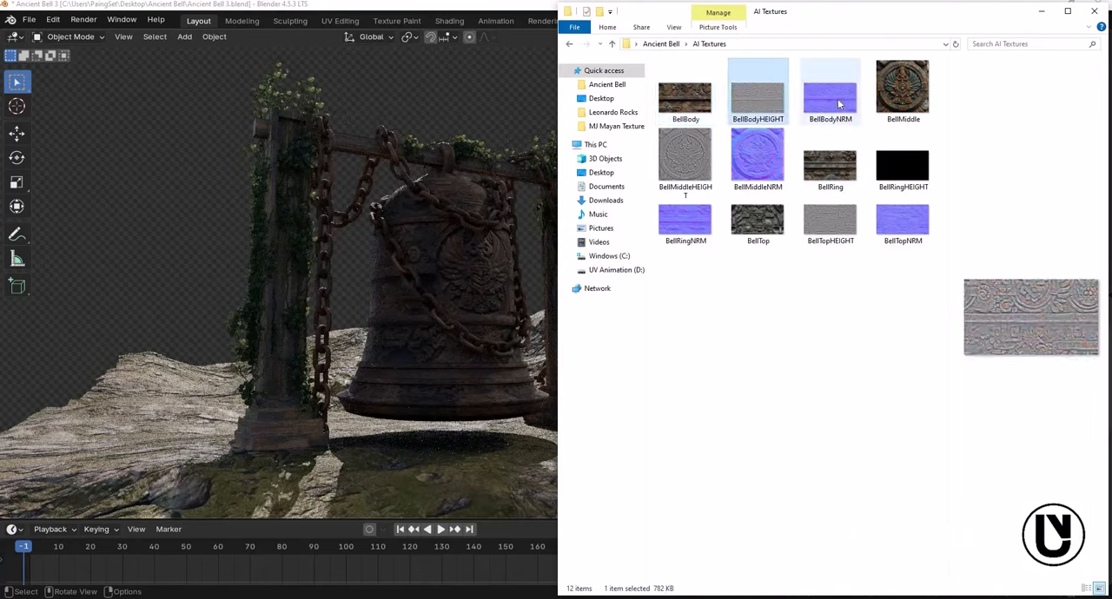
{"action": "key", "text": "Right"}
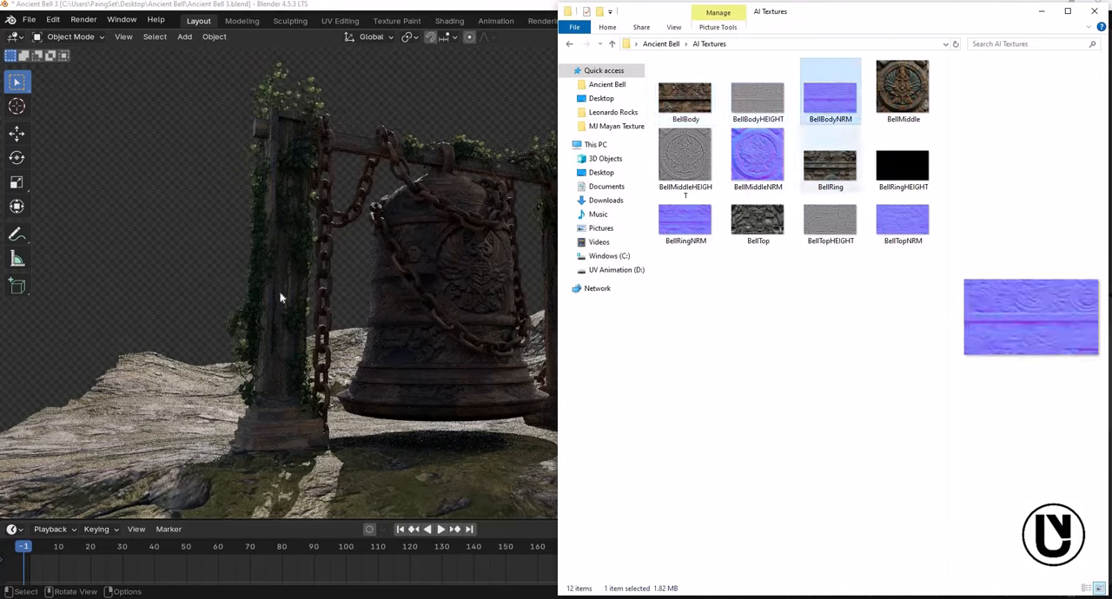
{"action": "left_click", "coordinate": [738, 332]}
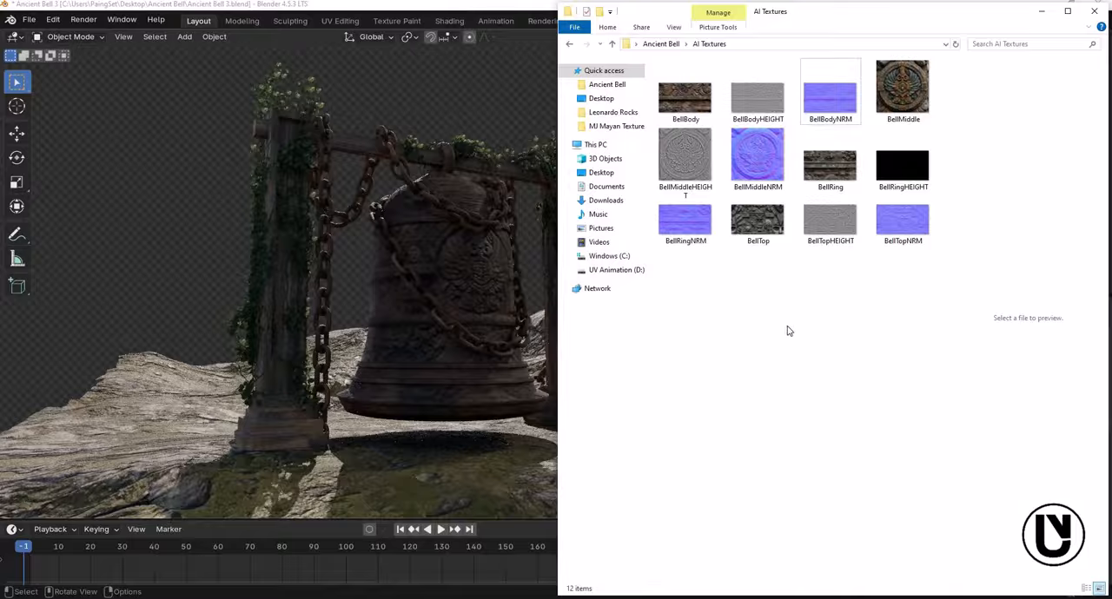
{"action": "left_click", "coordinate": [492, 297]}
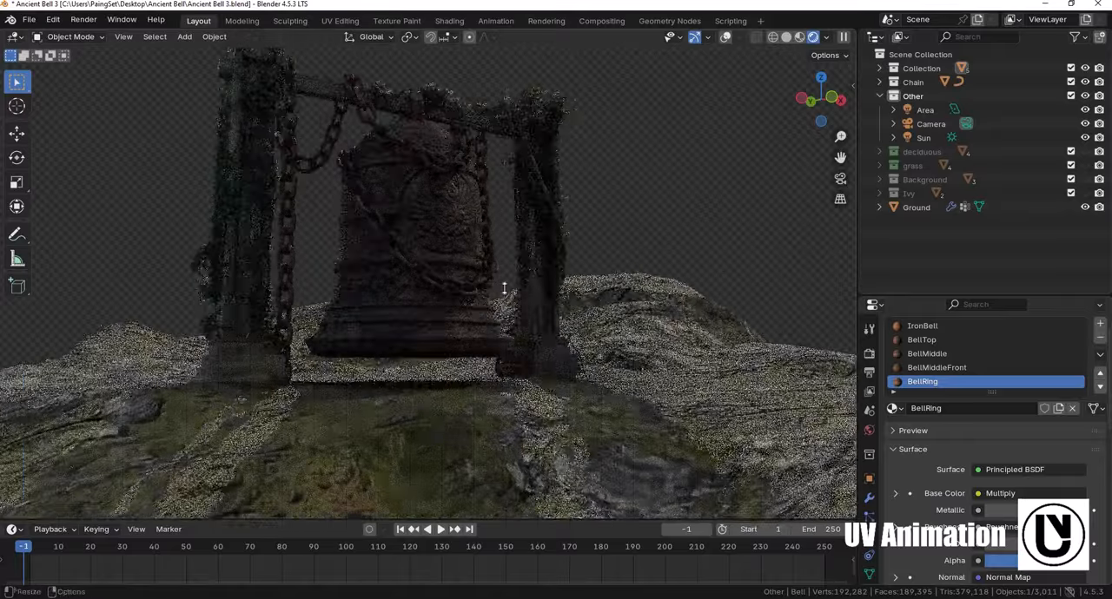
- Enlarge the Timeline area and switch it to the Shader Editor showing the BellRing nodes
{"action": "left_click_drag", "start_coordinate": [521, 521], "coordinate": [530, 161]}
{"action": "middle_click_drag", "start_coordinate": [530, 131], "coordinate": [533, 180], "text": "shift"}
{"action": "scroll", "coordinate": [534, 181], "scroll_direction": "down", "scroll_amount": 2}
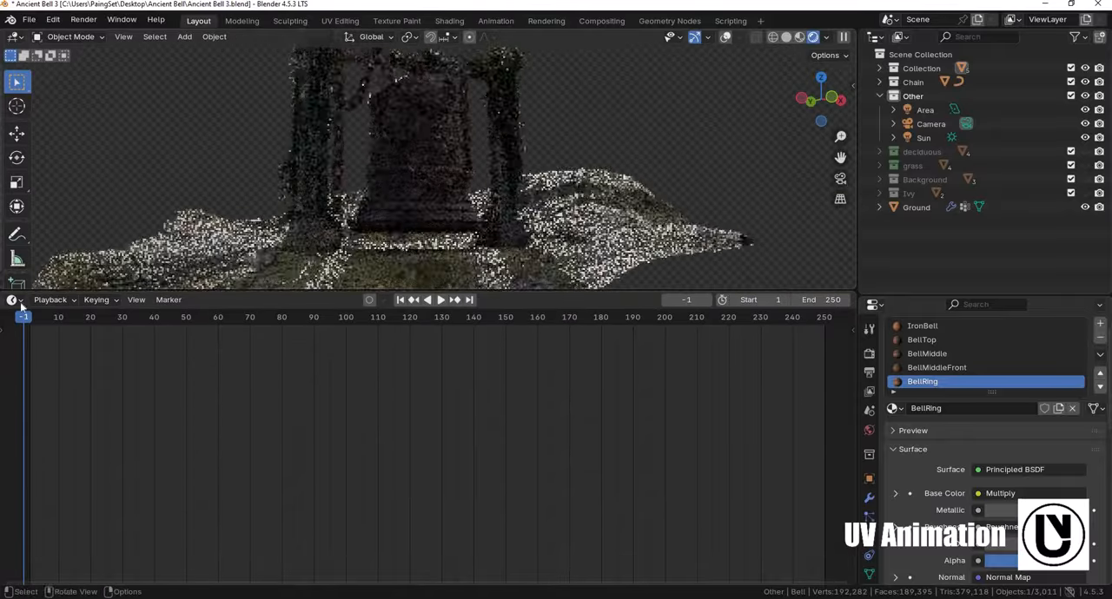
{"action": "left_click", "coordinate": [12, 299]}
{"action": "left_click", "coordinate": [51, 418]}
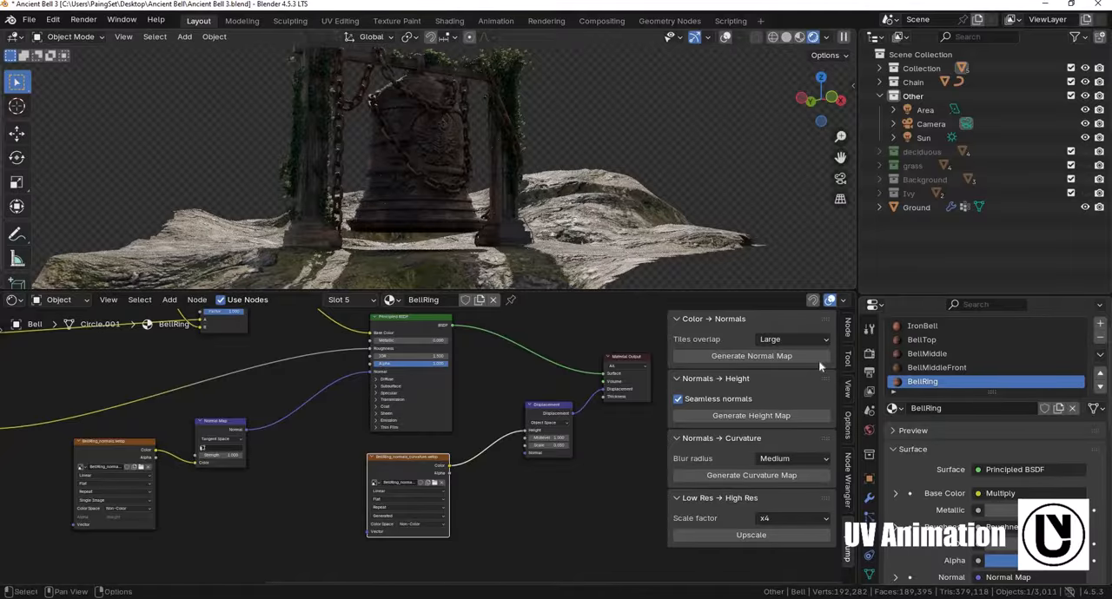
- Check the AI Textures folder again, put it away and shrink the node editor to enlarge the view of the bell scene
{"action": "left_click", "coordinate": [257, 598]}
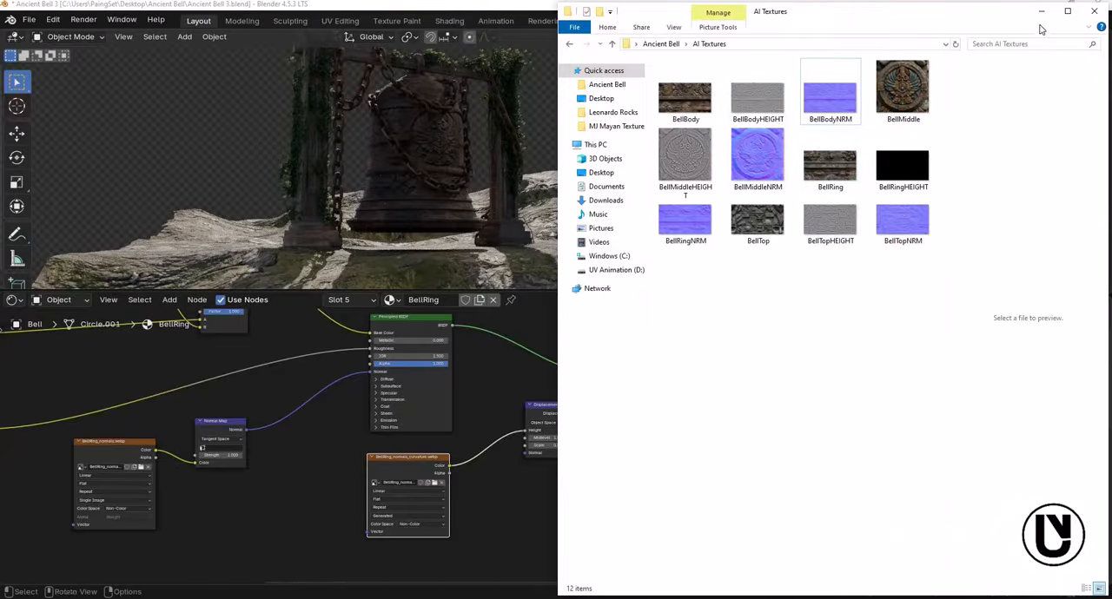
{"action": "left_click", "coordinate": [1041, 11]}
{"action": "left_click_drag", "start_coordinate": [558, 290], "coordinate": [556, 514]}
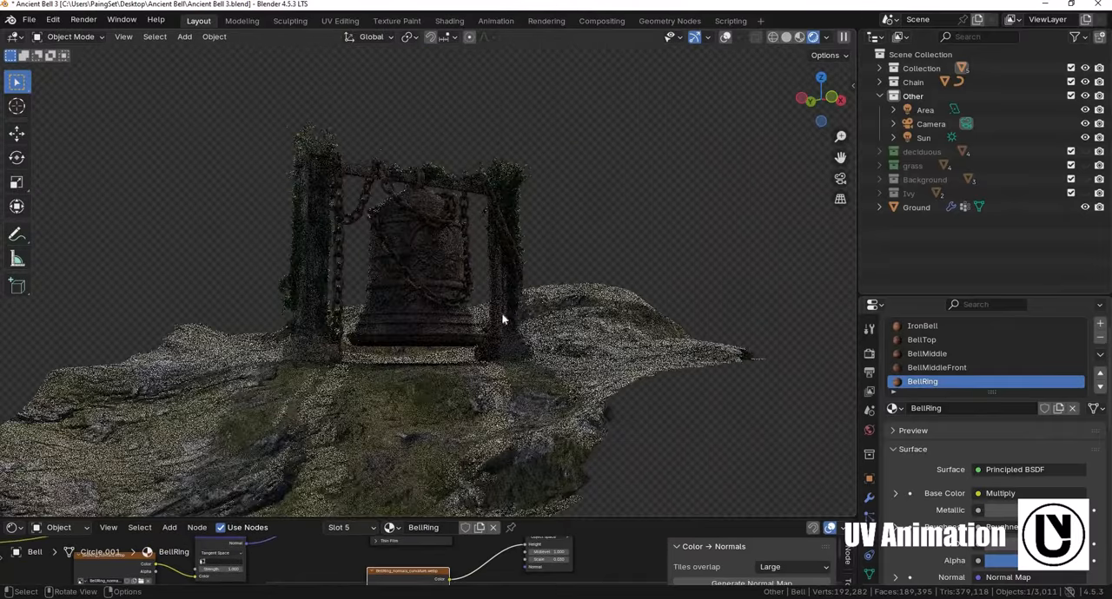
{"action": "middle_click_drag", "start_coordinate": [516, 311], "coordinate": [524, 305], "text": "shift"}
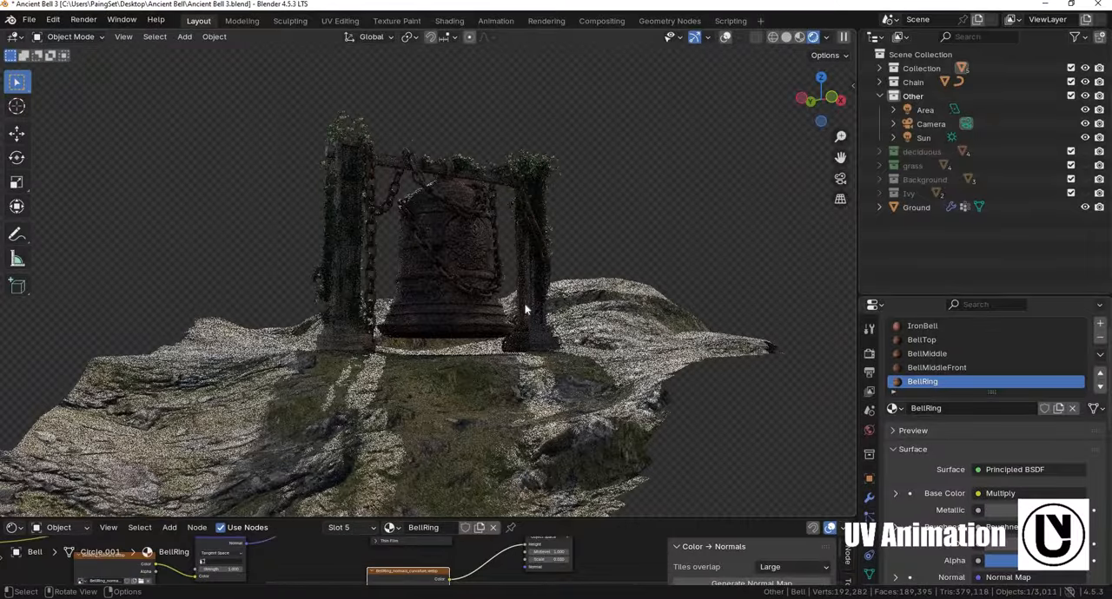